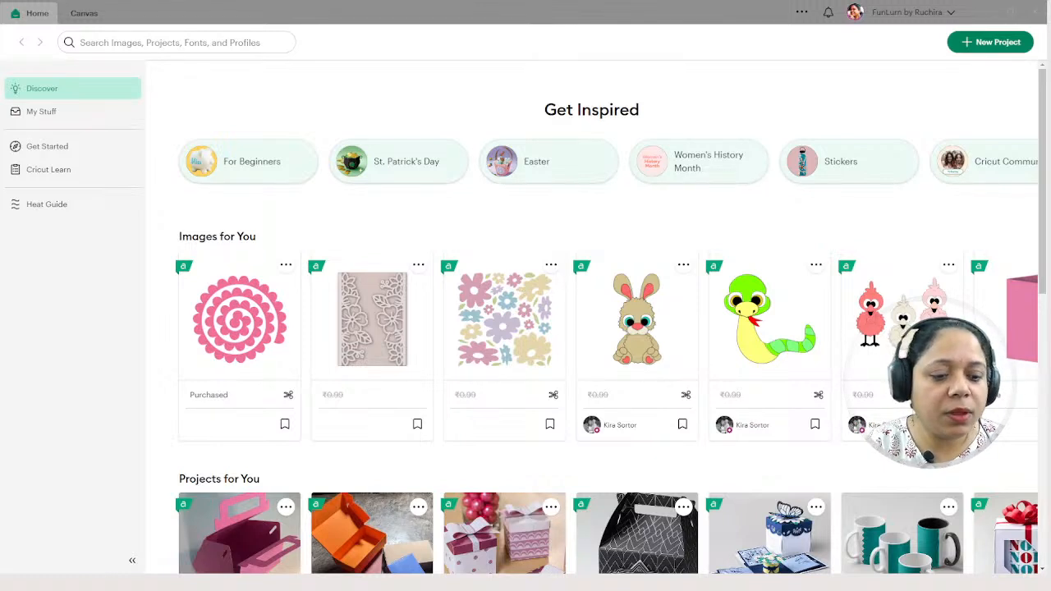
- Start a new project and add a rounded-corner square from the free shapes to the canvas
left_click(963, 42)
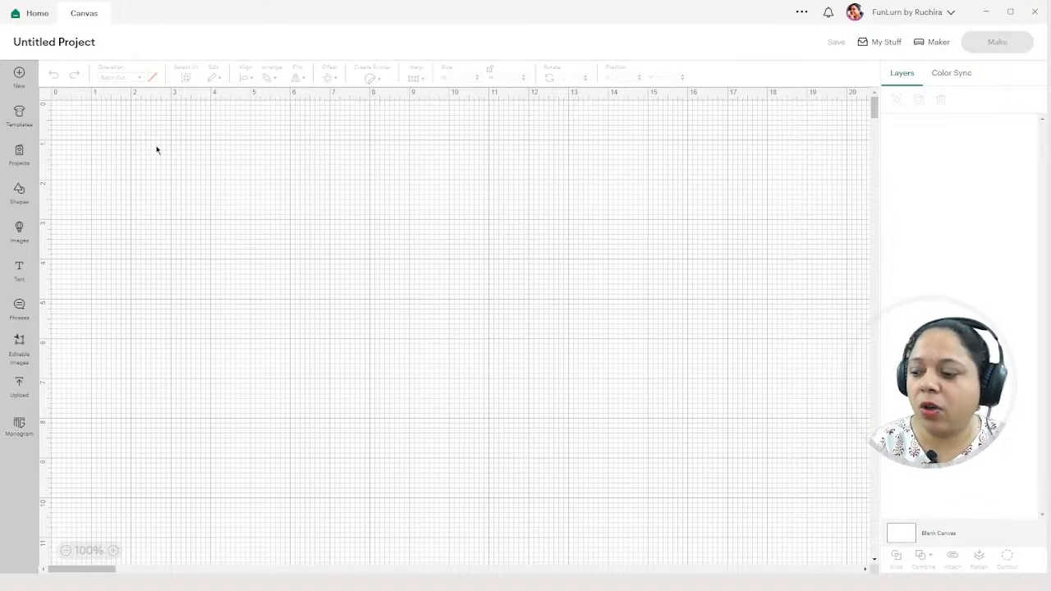
left_click(20, 192)
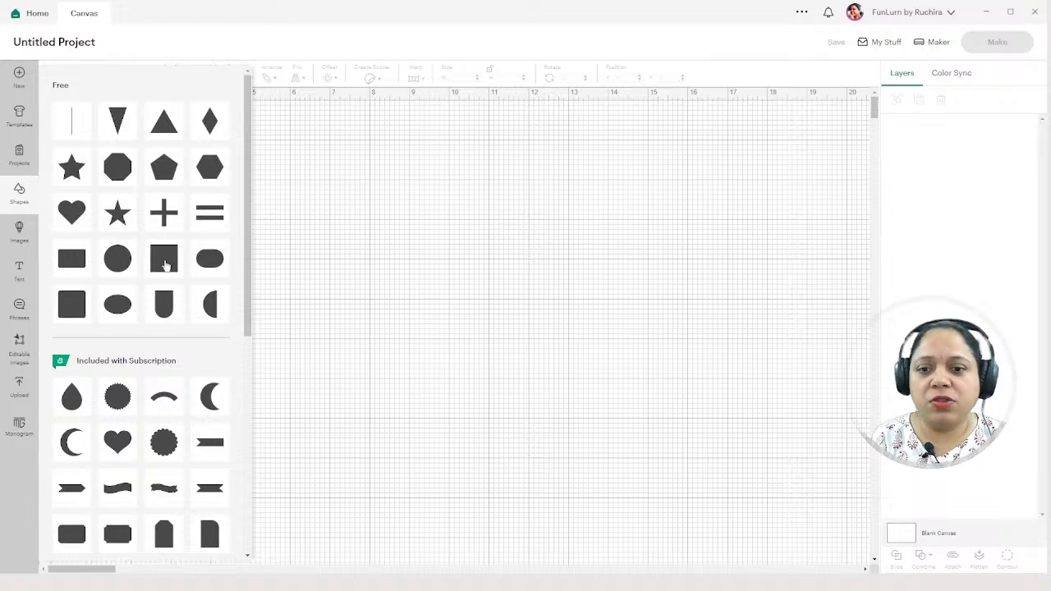
left_click(71, 306)
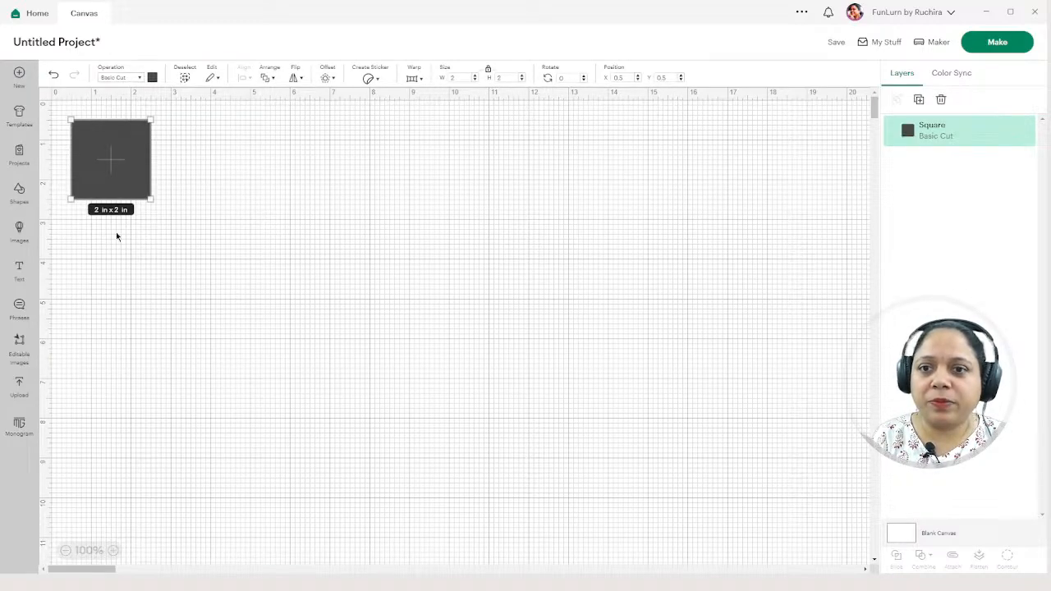
- Resize the rounded square to 4.25 × 4.25 in and place it in the upper middle of the canvas
left_click_drag(111, 156, 332, 202)
left_click(452, 77)
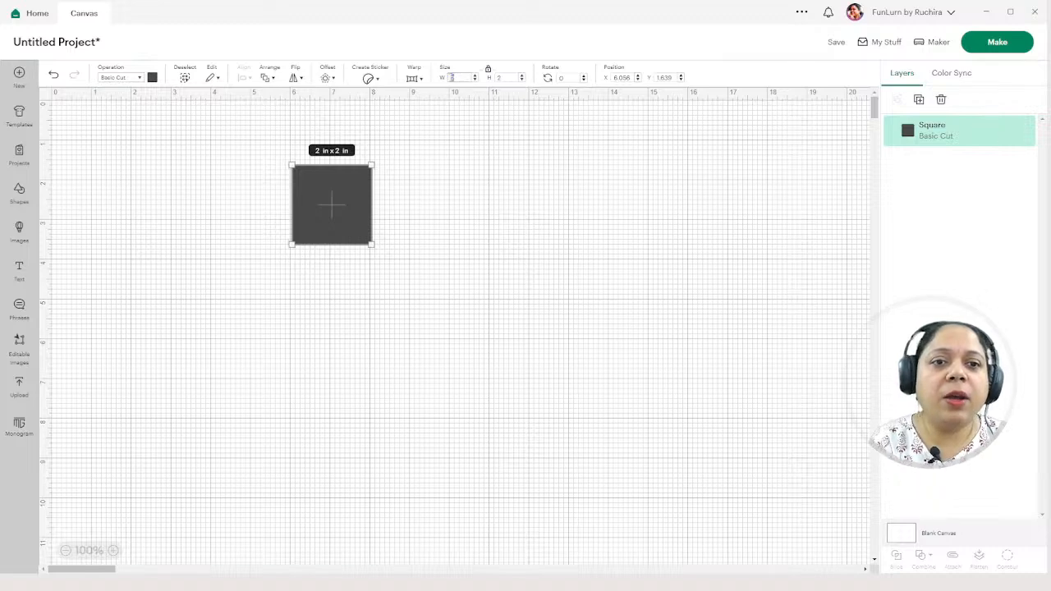
type("4.25")
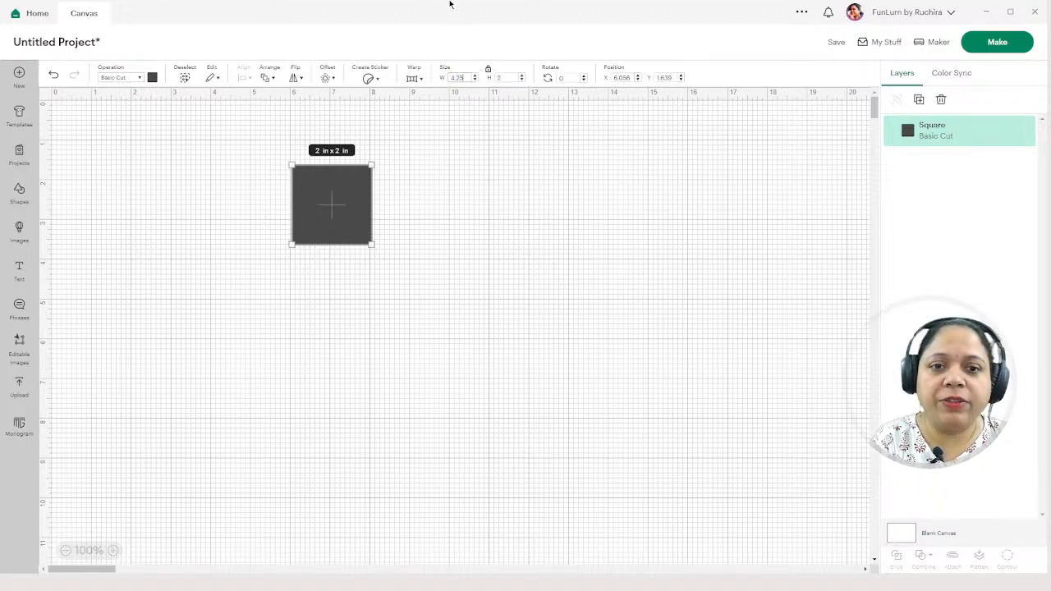
key("Return")
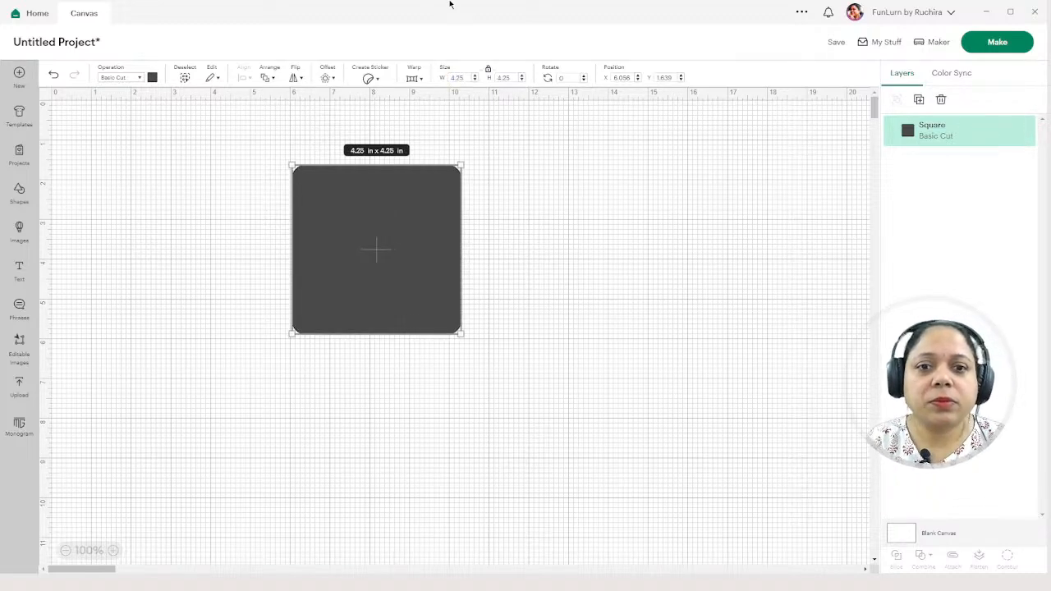
left_click(462, 234)
left_click_drag(438, 246, 390, 237)
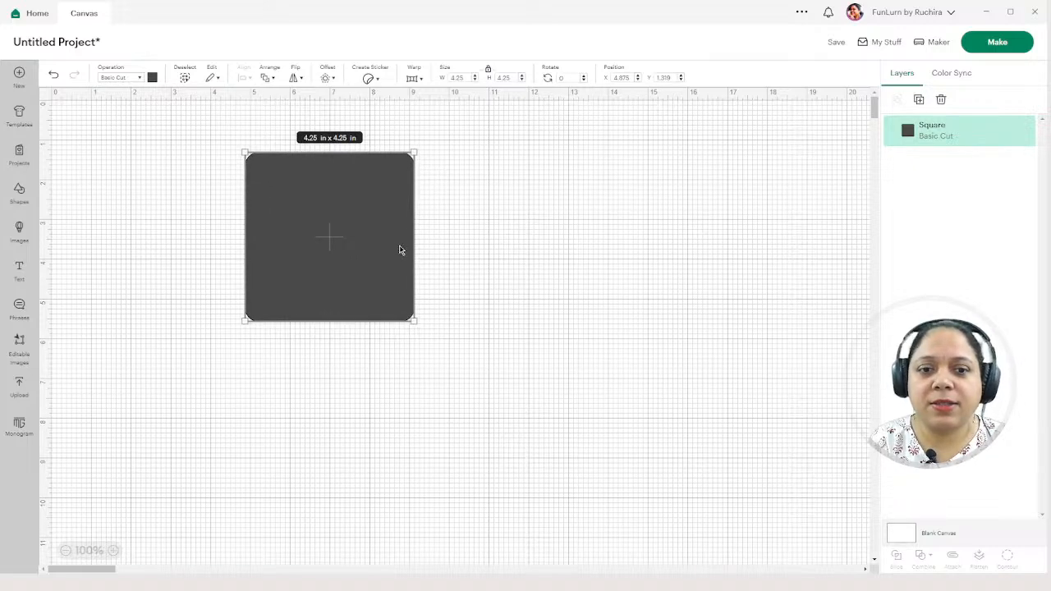
- Change the rounded square's material color to white
left_click(153, 79)
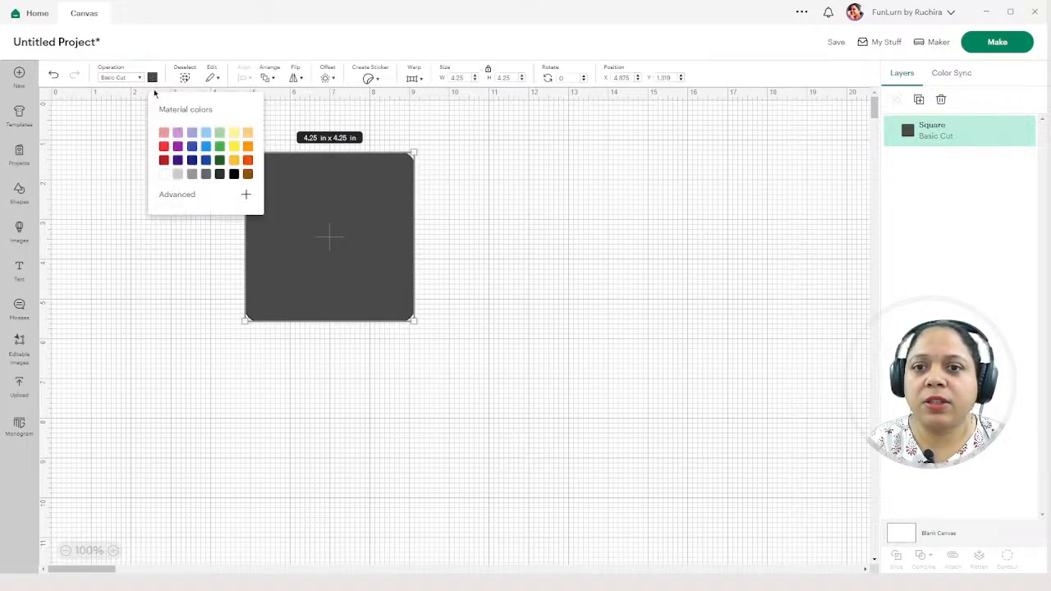
left_click(164, 173)
left_click(575, 216)
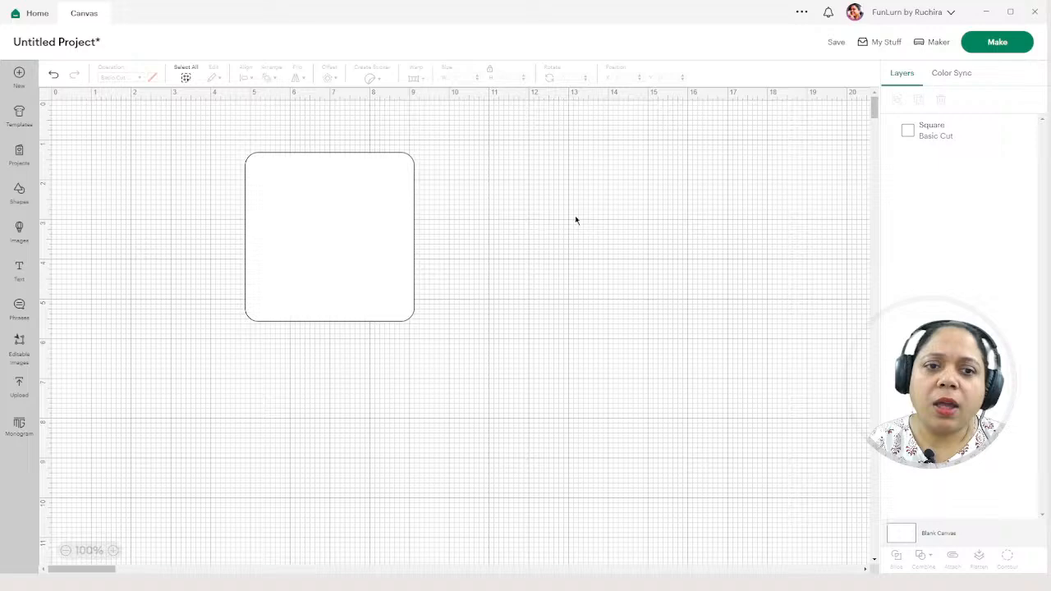
left_click(392, 257)
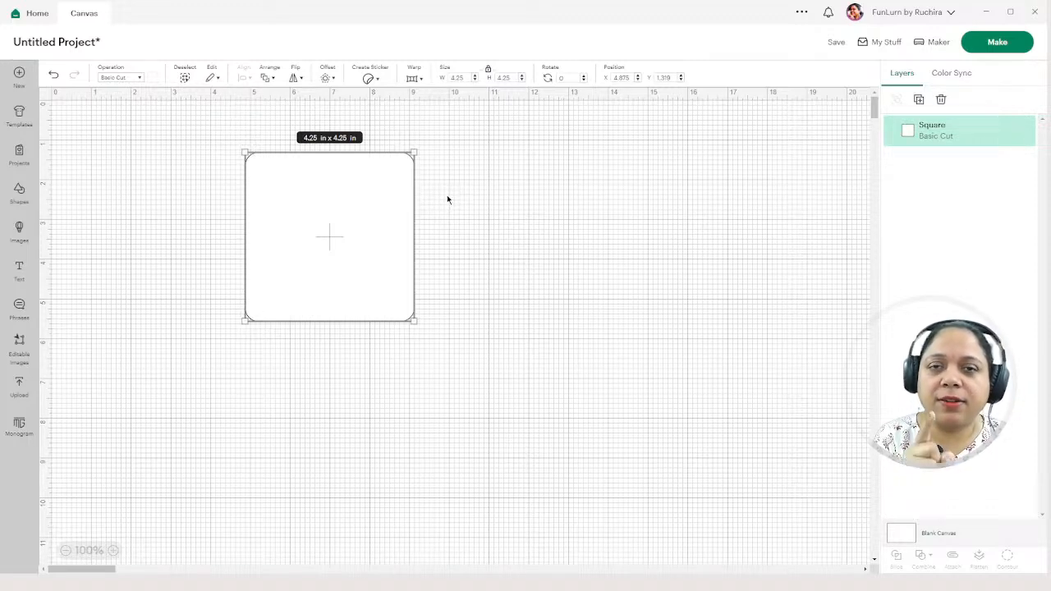
- Add a rectangle from the free shapes and move it inside the white square
left_click(19, 192)
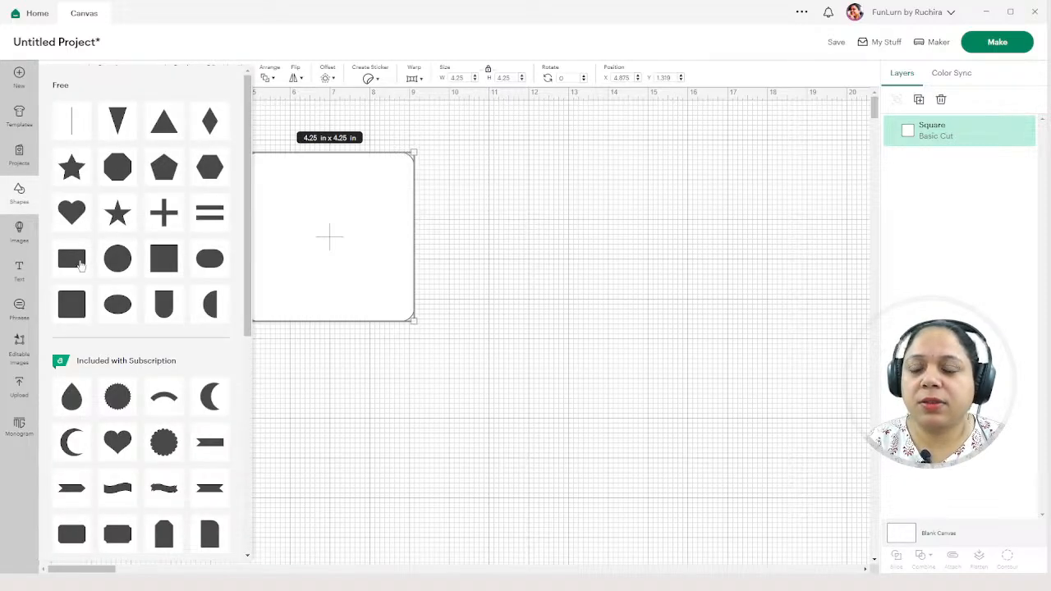
left_click(79, 261)
left_click_drag(171, 164, 375, 188)
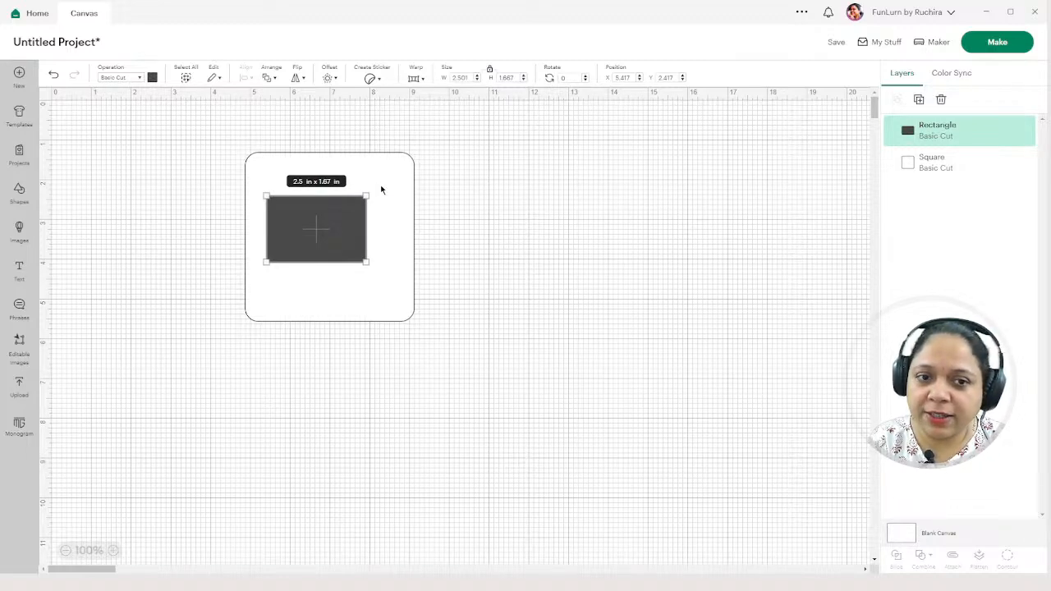
left_click_drag(375, 188, 346, 155)
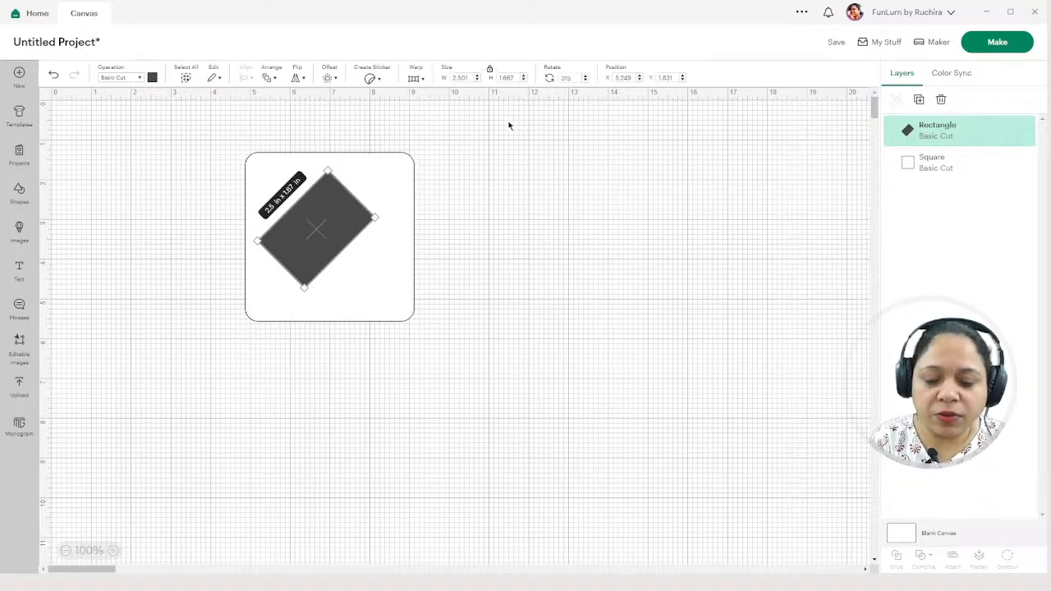
key("ctrl+z")
left_click(332, 244)
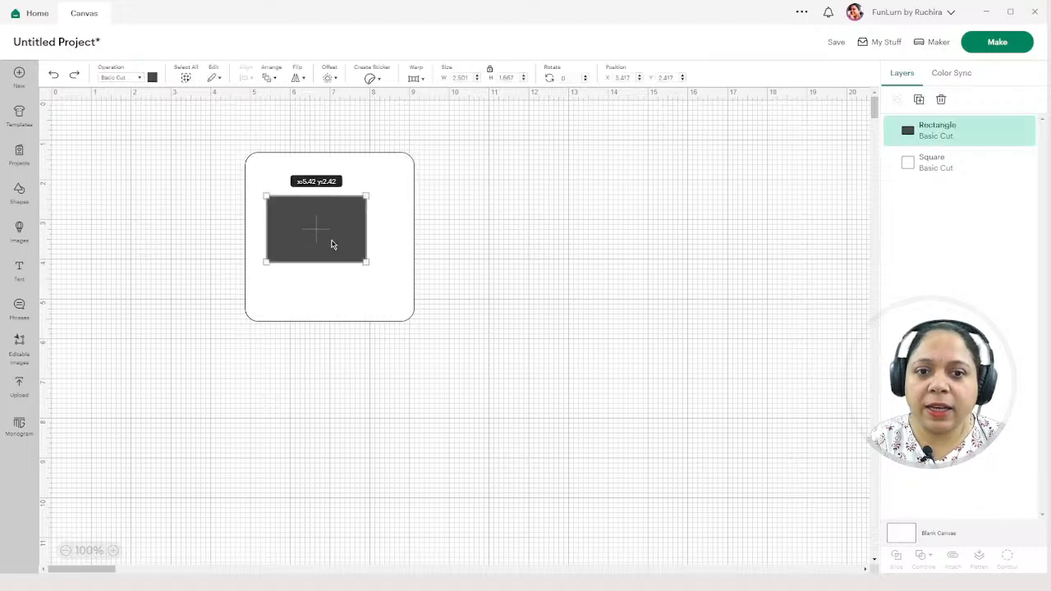
- Set the rectangle's rotation to 45°, and turn it further by hand to 135°
left_click(565, 77)
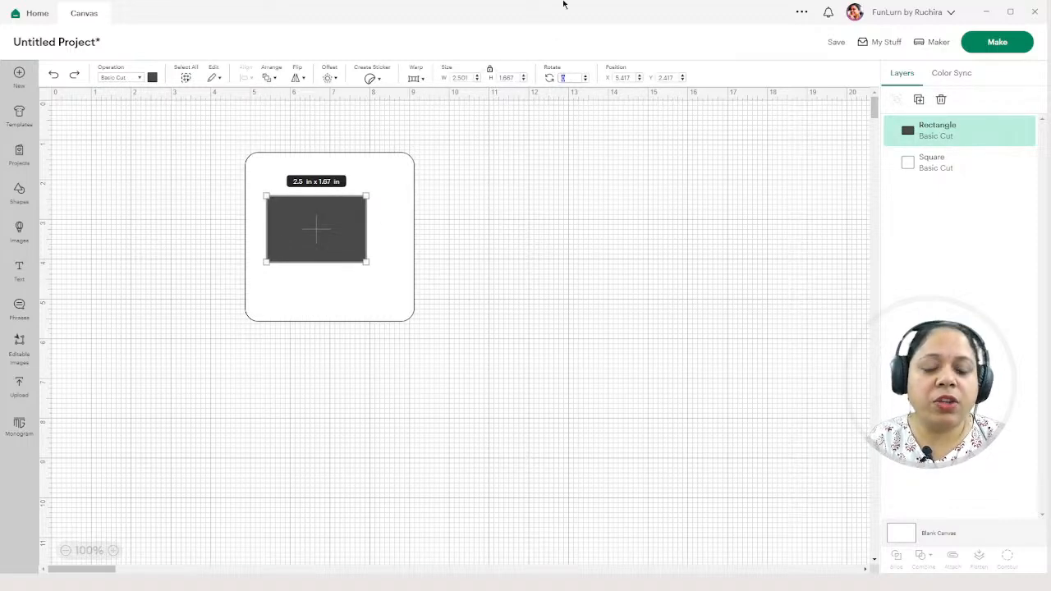
type("45")
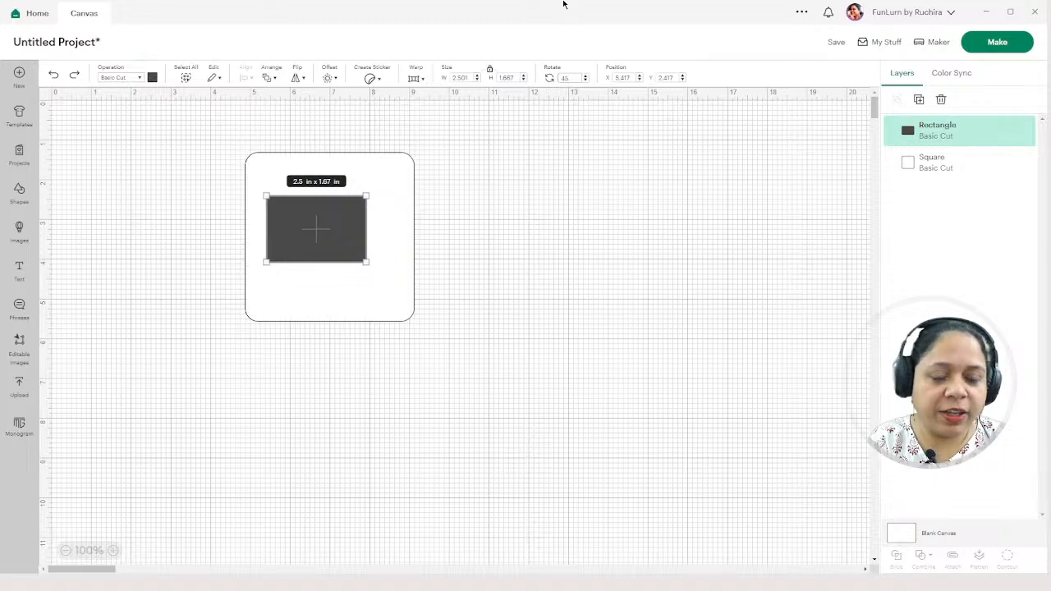
key("Return")
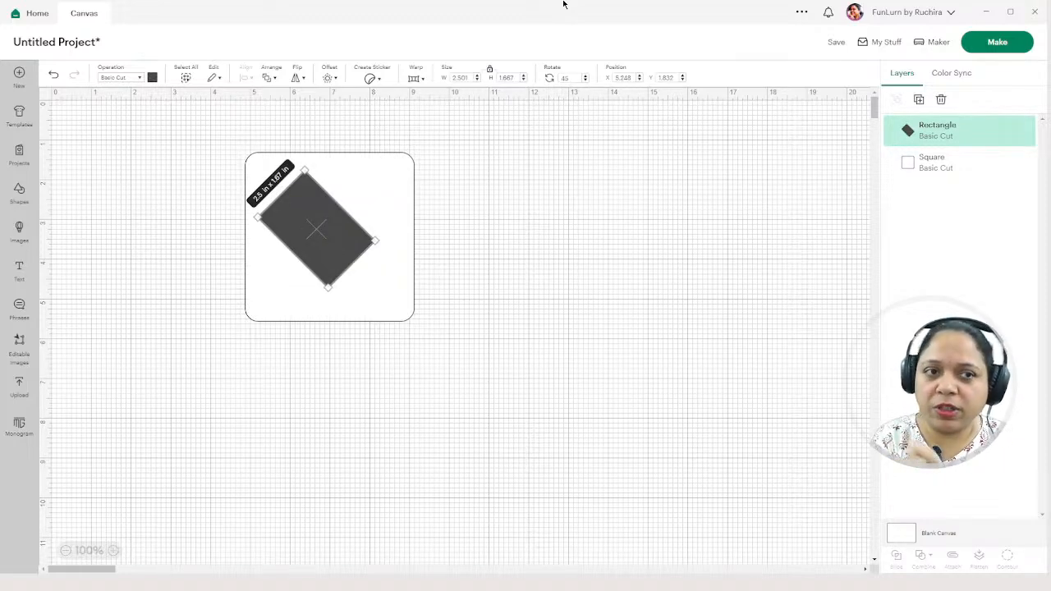
left_click(575, 77)
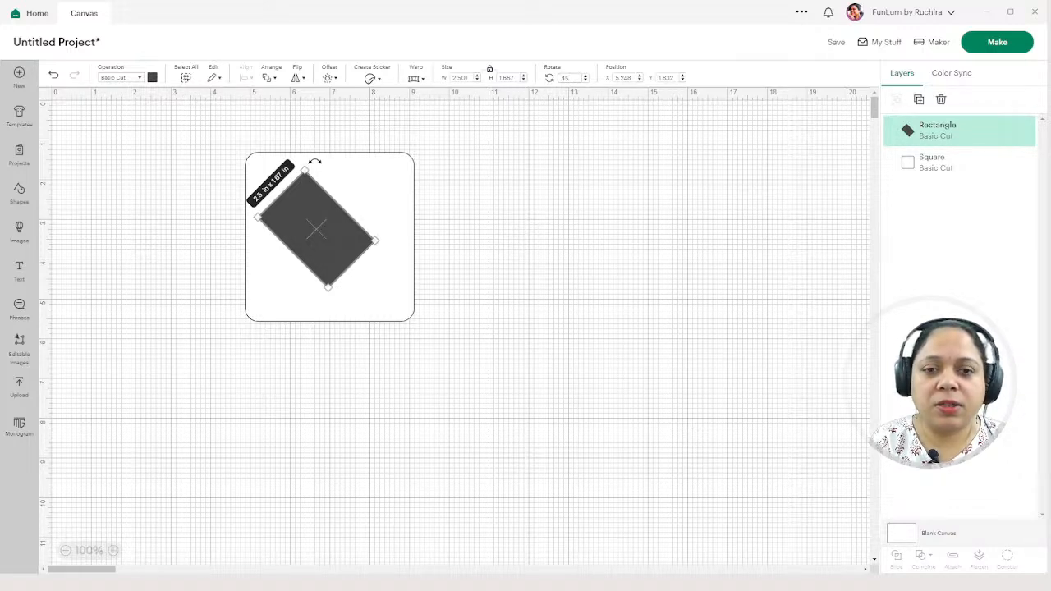
left_click_drag(315, 161, 423, 227)
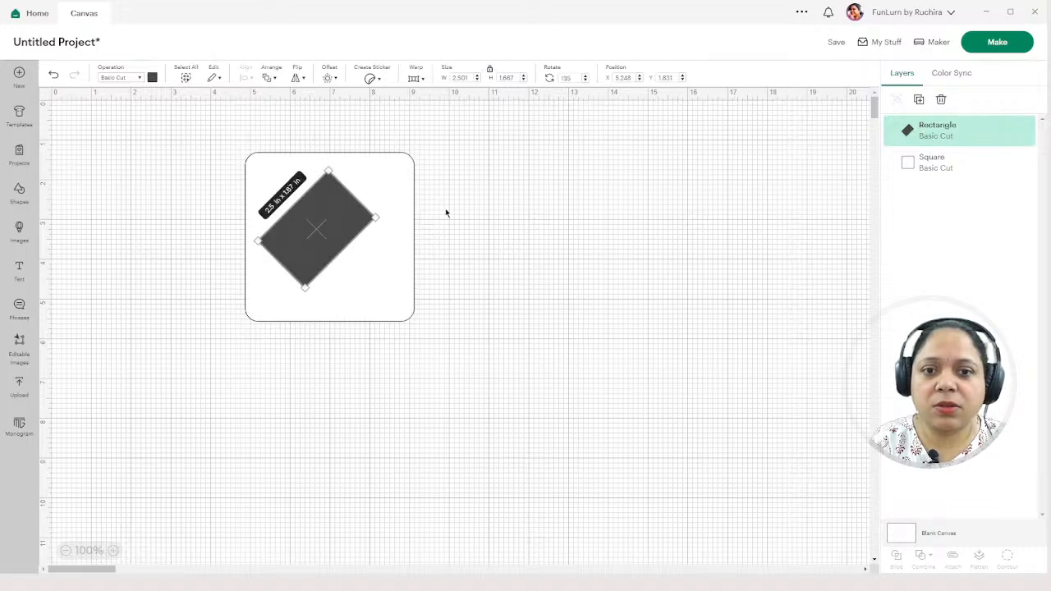
- Enlarge the tilted rectangle to about 3.25 × 2.17 in and fit it centrally within the white square
left_click(473, 176)
left_click_drag(323, 216, 418, 221)
left_click_drag(354, 237, 406, 223)
left_click(428, 246)
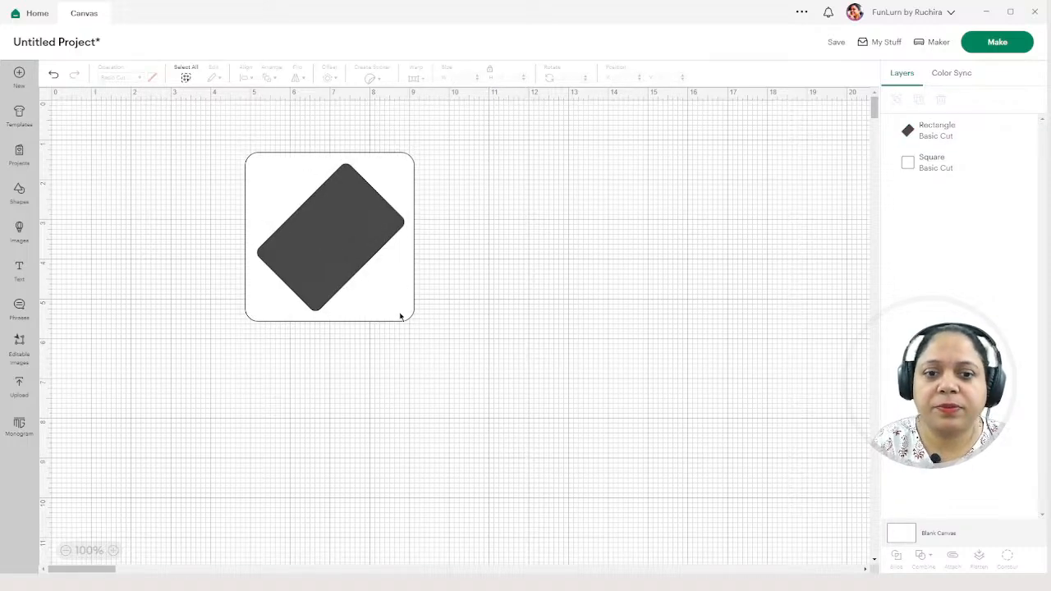
left_click(330, 585)
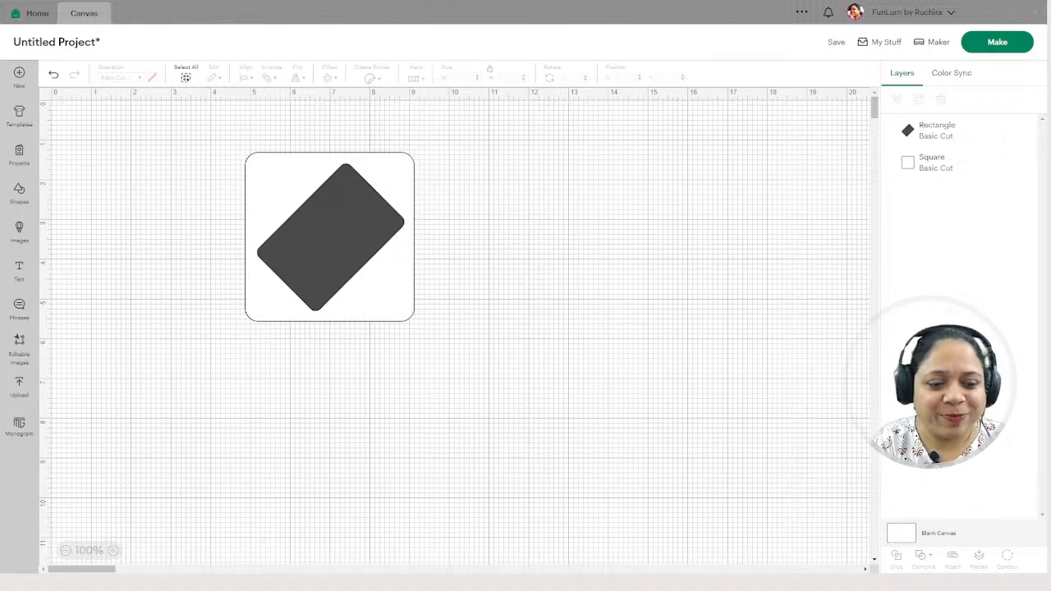
left_click(542, 435)
left_click(349, 237)
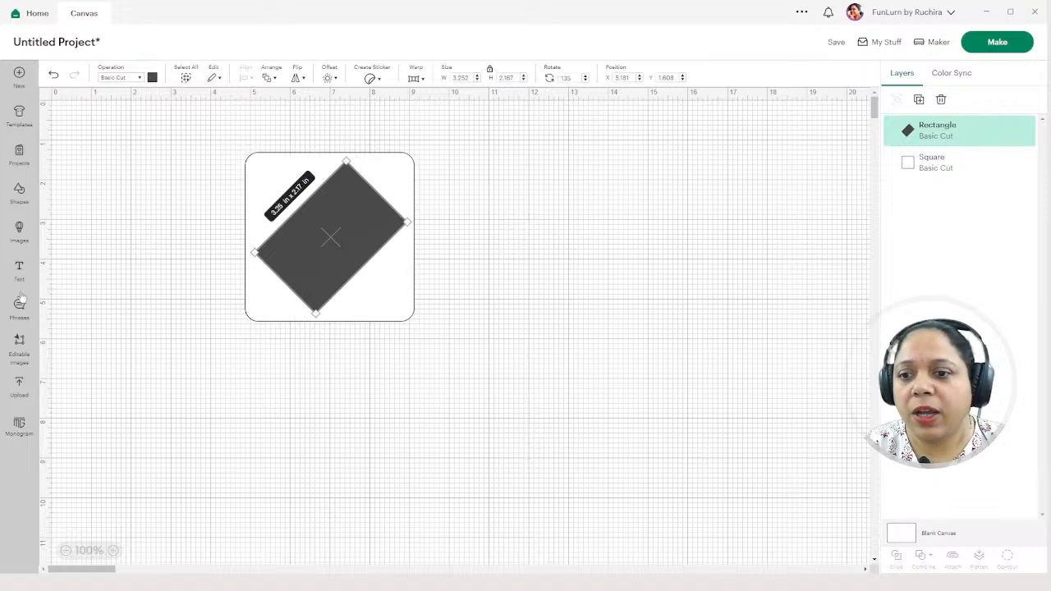
- Add a vertical score line beside the square and shorten it to about 0.14 in
left_click(21, 196)
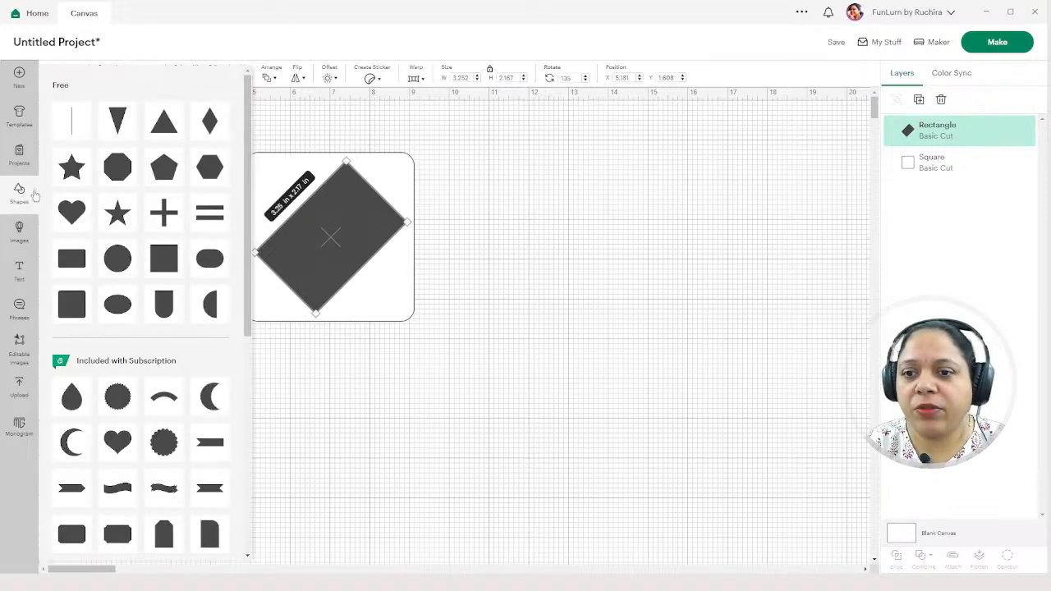
left_click(72, 129)
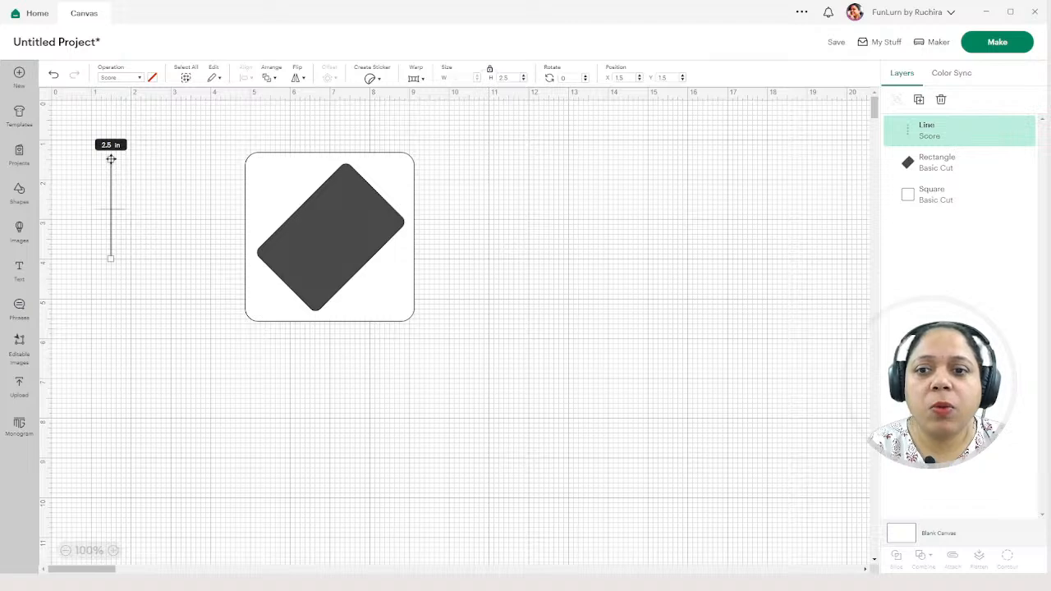
left_click_drag(110, 159, 112, 253)
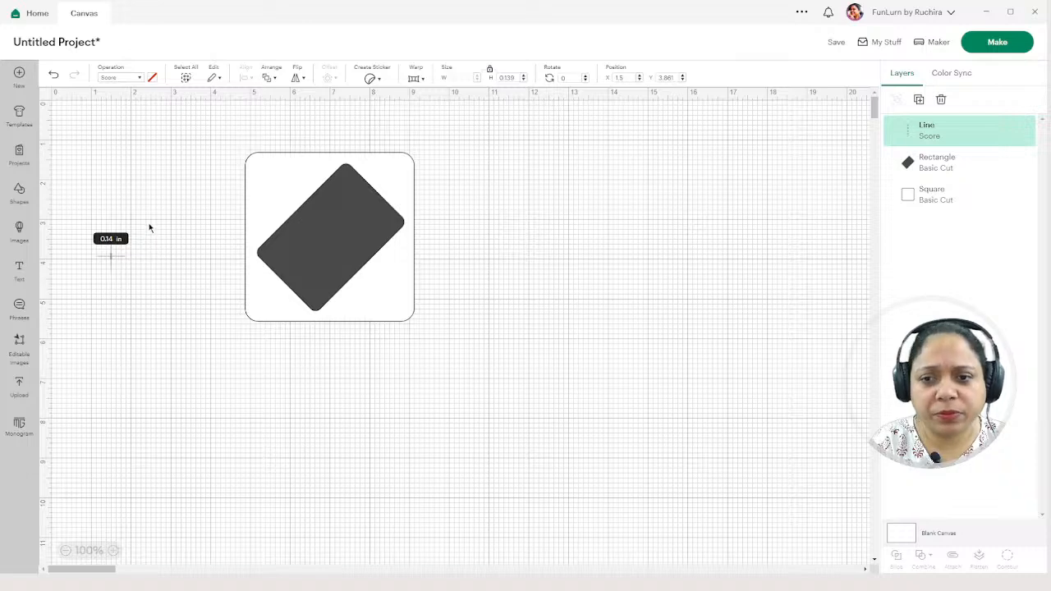
left_click(135, 251)
- Set the short score line's height to 0.12 in
left_click(111, 258)
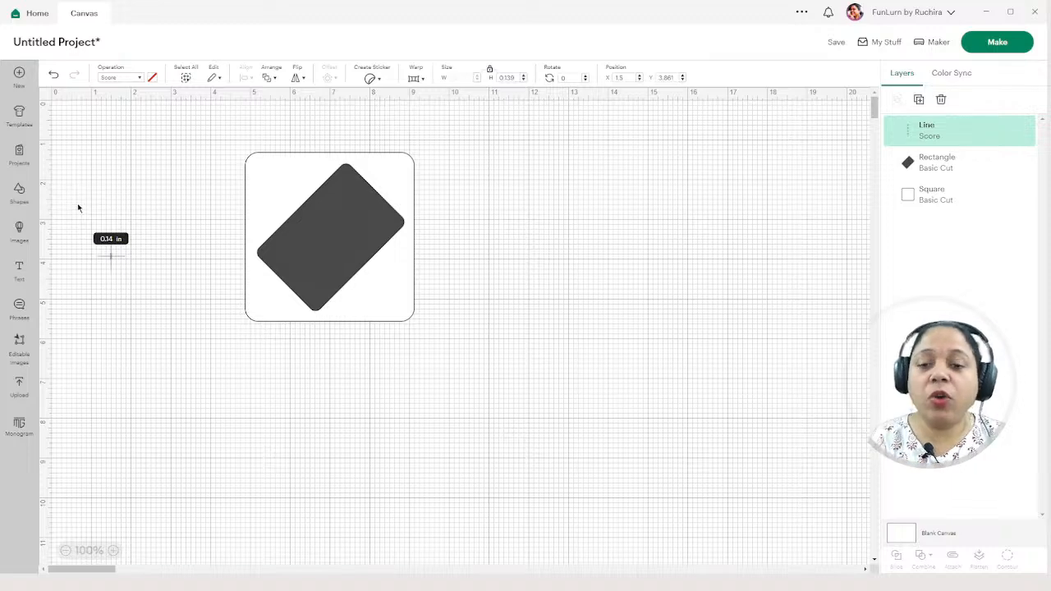
left_click(127, 238)
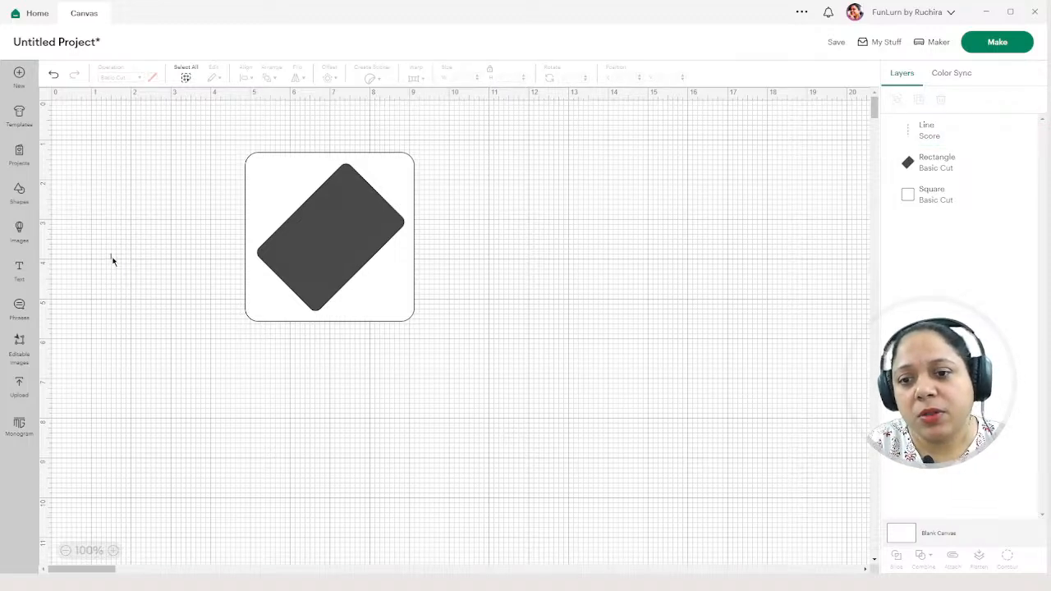
left_click(112, 260)
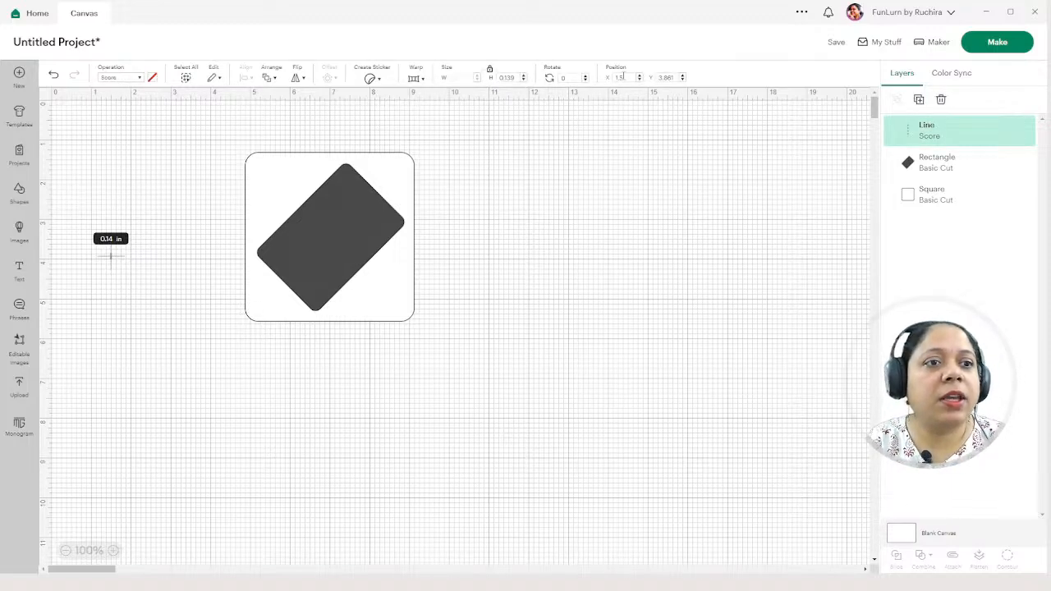
double_click(506, 77)
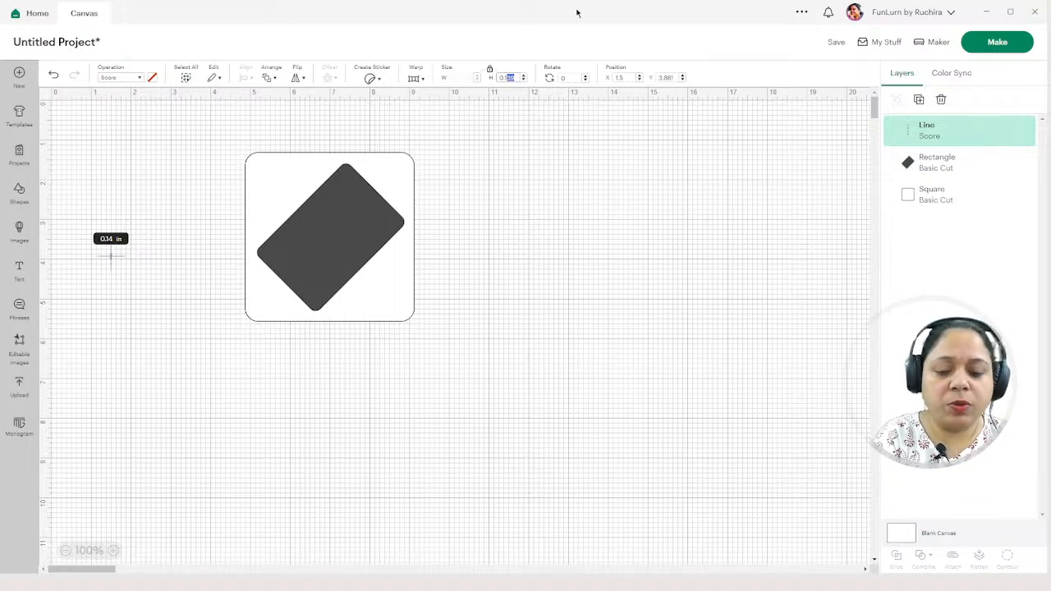
type("0.12")
key("Return")
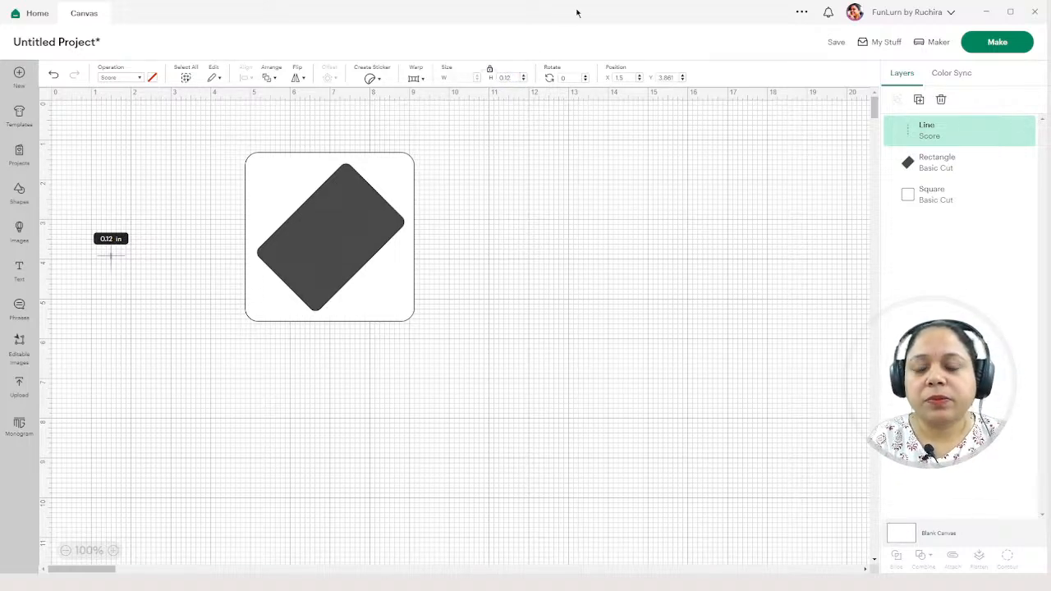
- Duplicate the short score line twelve times
left_click_drag(153, 240, 82, 296)
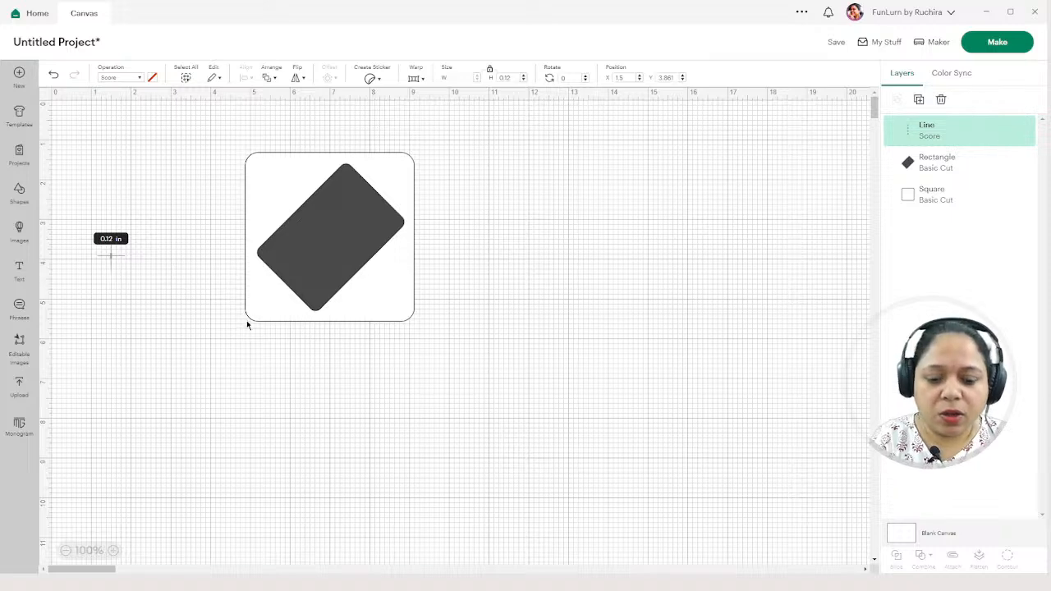
key("ctrl+d")
key("ctrl+d")
key("ctrl+d")
key("ctrl+d")
key("ctrl+d")
key("ctrl+d")
key("ctrl+d")
key("ctrl+d")
key("ctrl+d")
key("ctrl+d")
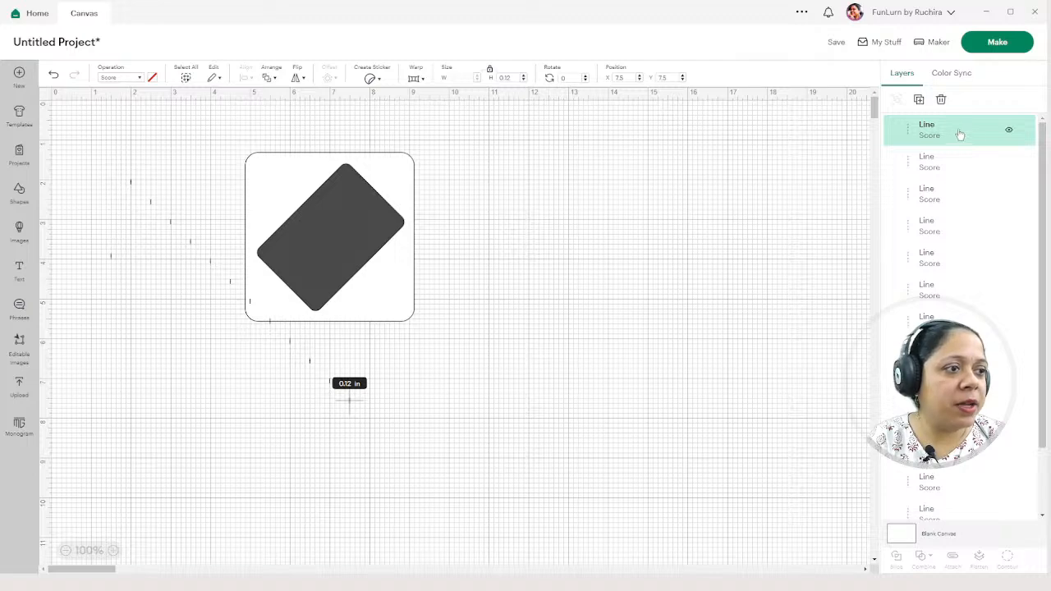
- Select all thirteen short score lines and align them left into a single vertical column
left_click(957, 162, "shift")
left_click(952, 196, "shift")
left_click(945, 232, "shift")
left_click(944, 258, "shift")
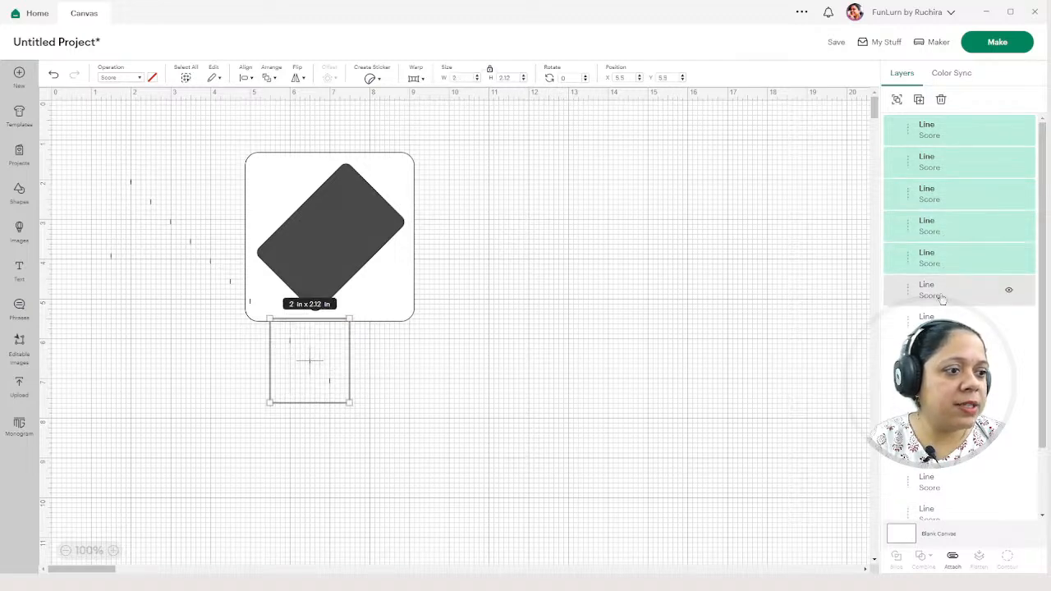
left_click(945, 290, "shift")
left_click(944, 322, "shift")
left_click(945, 353, "shift")
left_click(944, 386, "shift")
left_click(945, 418, "shift")
left_click(1028, 450, "shift")
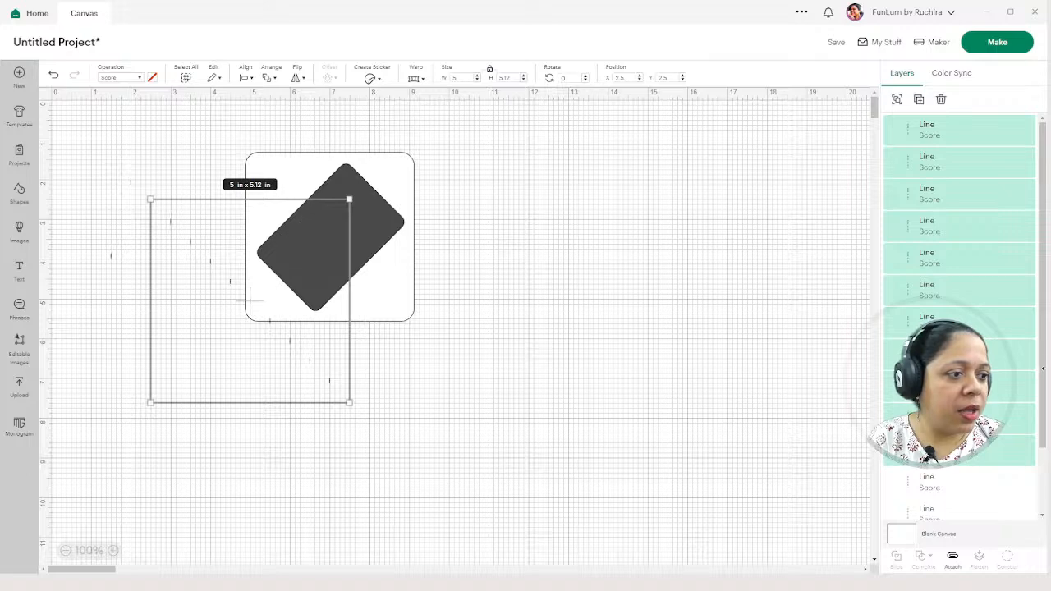
left_click_drag(1046, 367, 1050, 367)
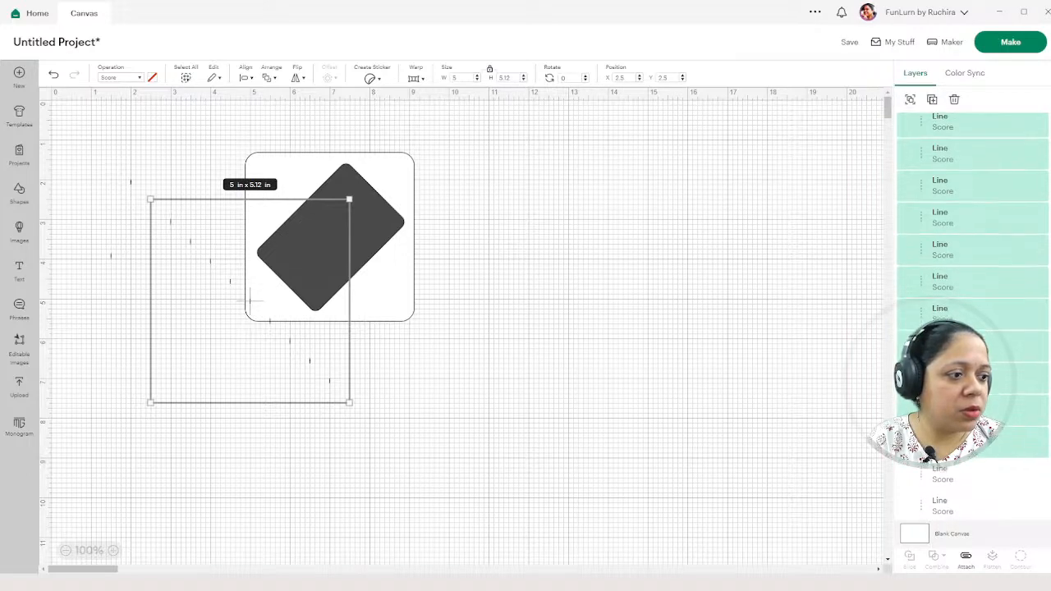
left_click(1026, 480, "shift")
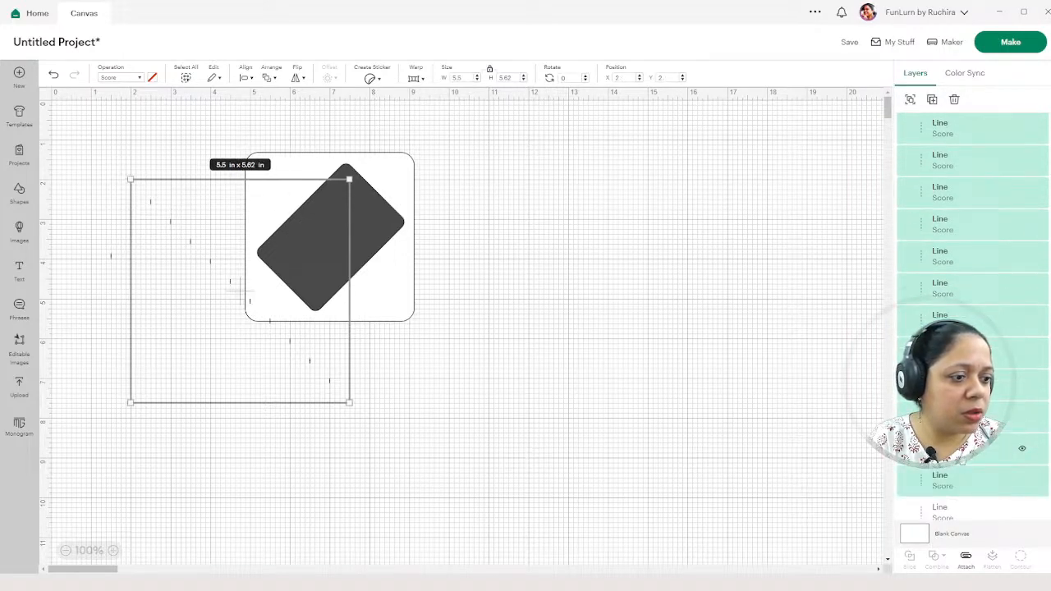
left_click(952, 511, "shift")
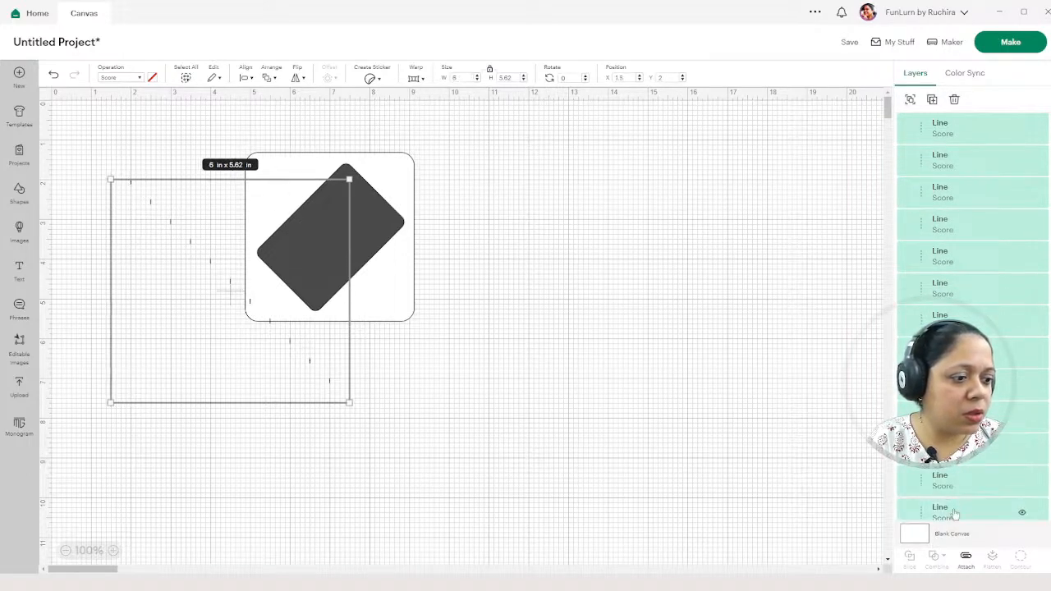
left_click(244, 77)
left_click(271, 119)
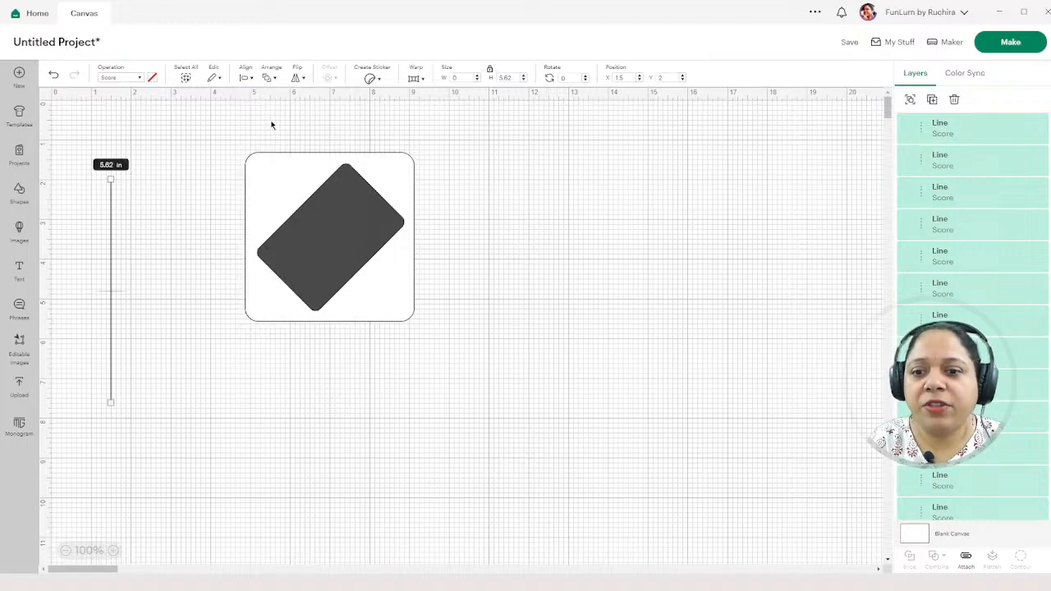
left_click(194, 208)
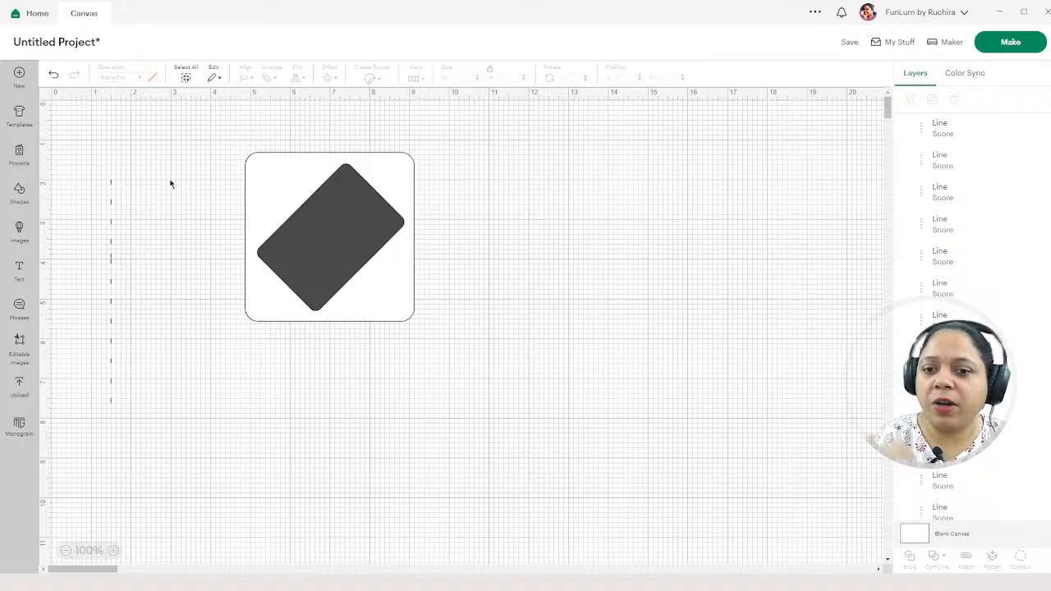
- Move the uppermost score lines down to make the column about 4.12 in tall and align all lines left
mouse_move(156, 161)
left_mouse_down()
mouse_move(101, 235)
mouse_move(91, 228)
mouse_move(104, 216)
mouse_move(111, 227)
mouse_move(112, 268)
left_mouse_up()
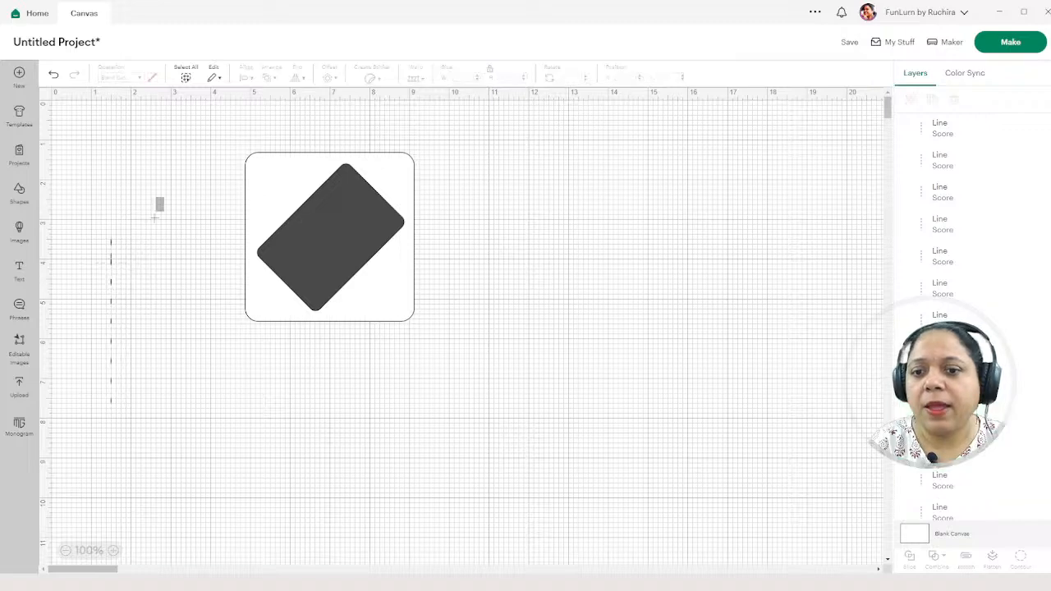
left_click_drag(161, 199, 83, 483)
left_click(247, 77)
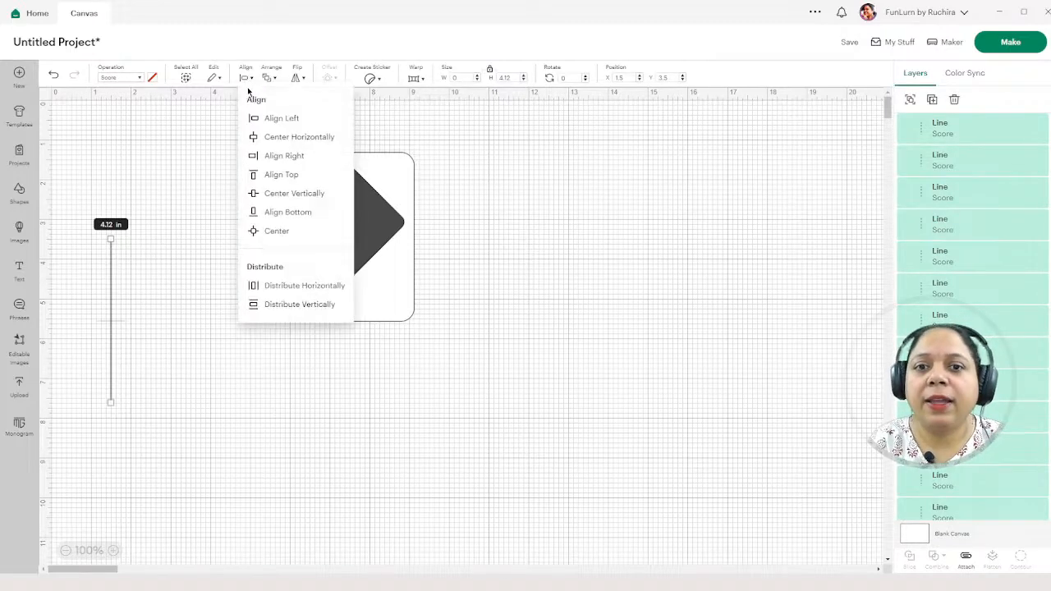
left_click(257, 120)
left_click(177, 175)
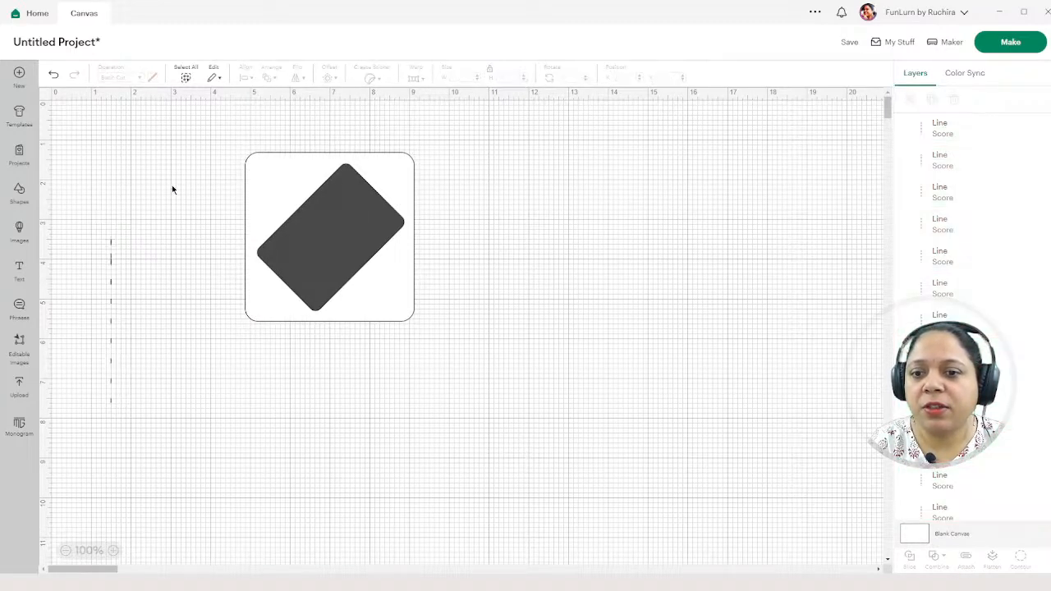
- Distribute all the score lines in the column vertically
left_click_drag(171, 191, 54, 483)
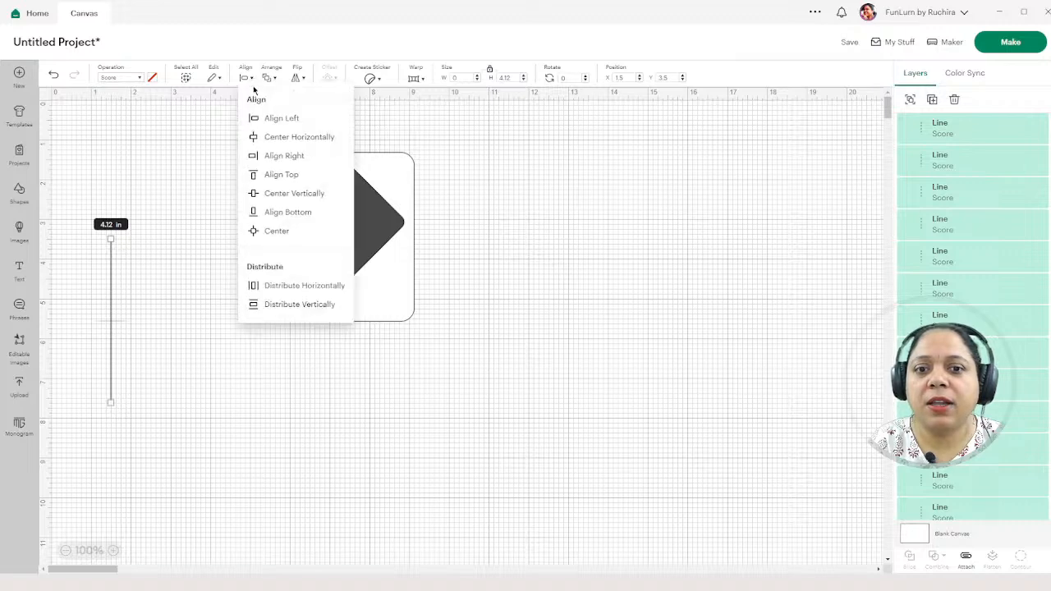
left_click(251, 78)
left_click(268, 304)
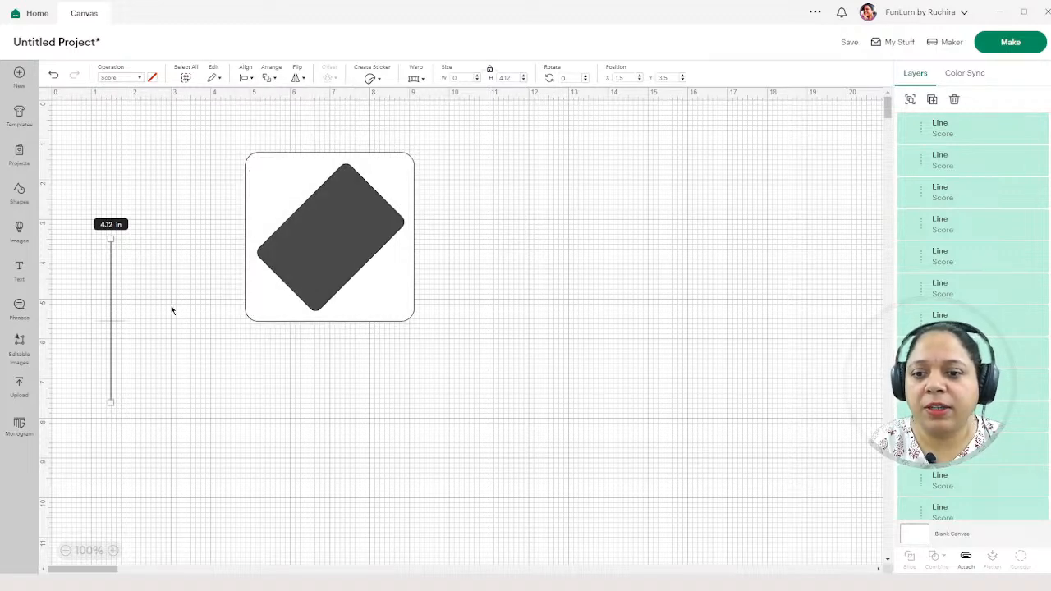
left_click(169, 295)
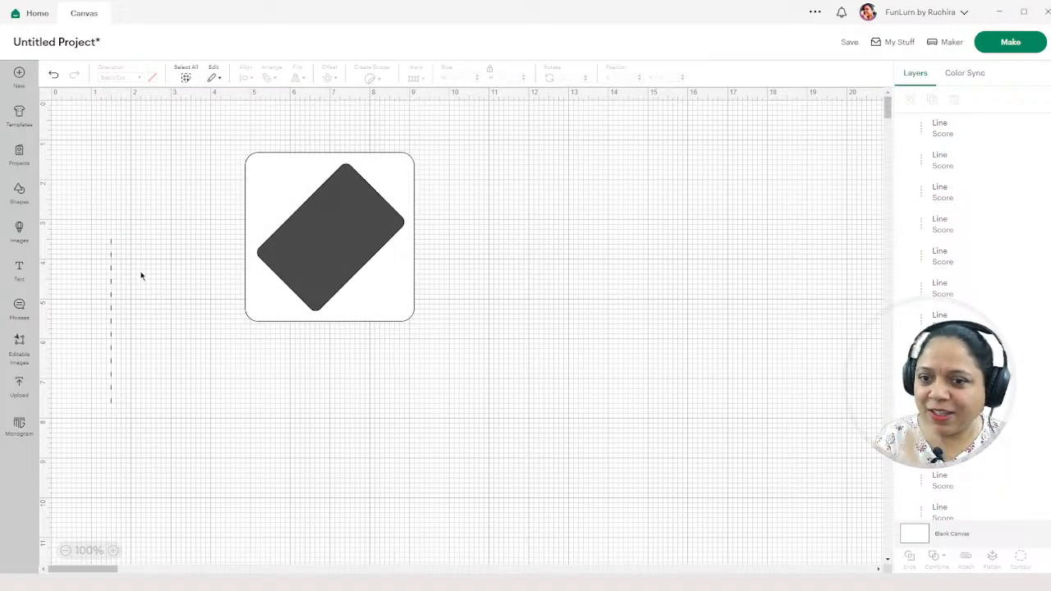
- Redistribute the score lines vertically within a column about 3.68 in tall and align them left
left_click_drag(142, 223, 71, 463)
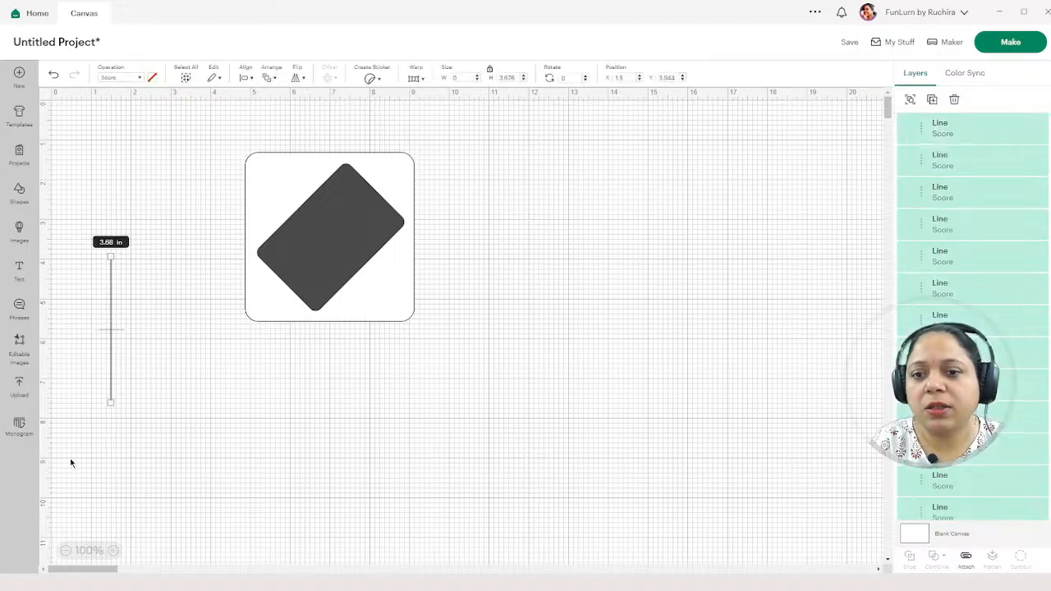
left_click(246, 78)
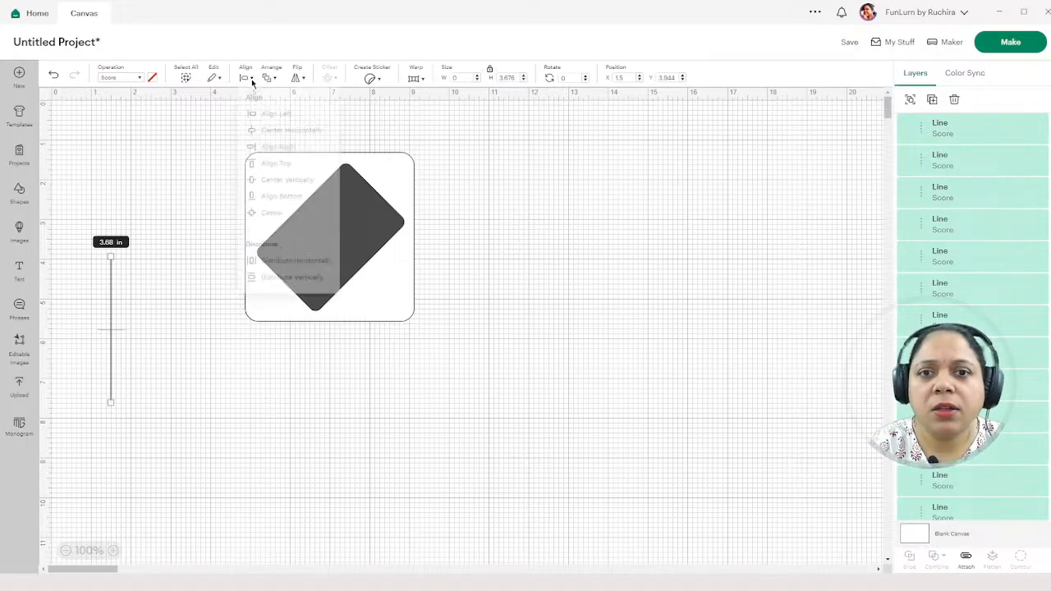
left_click(276, 304)
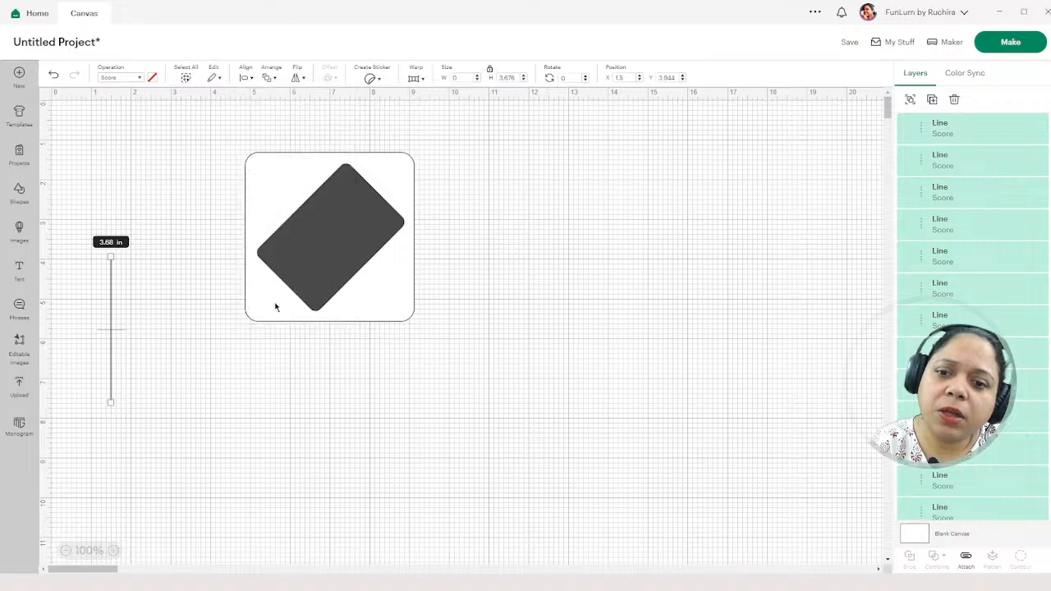
left_click(195, 314)
left_click_drag(158, 237, 101, 392)
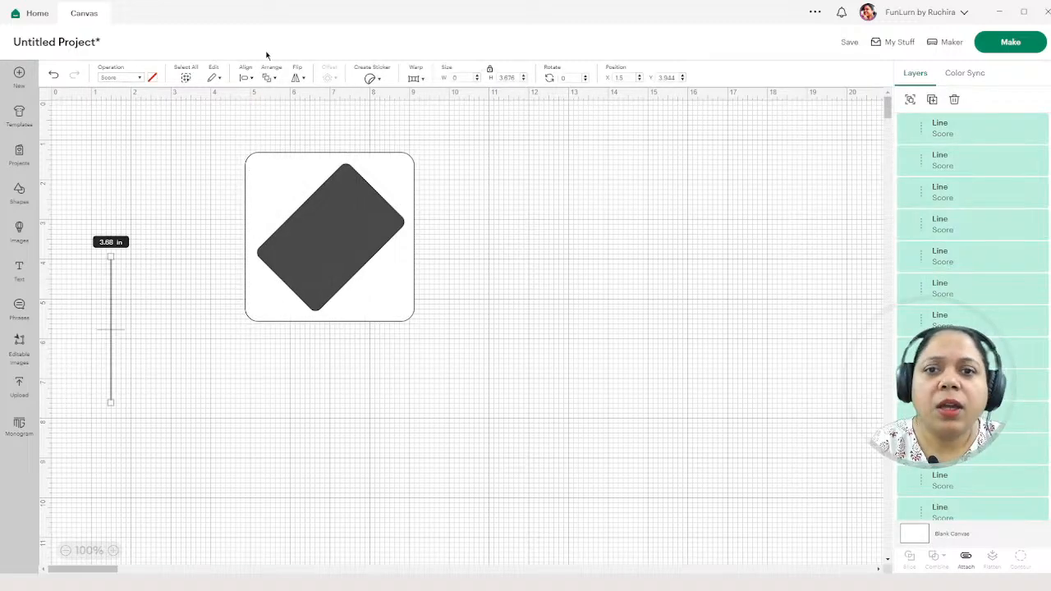
left_click(246, 78)
left_click(267, 117)
left_click(178, 224)
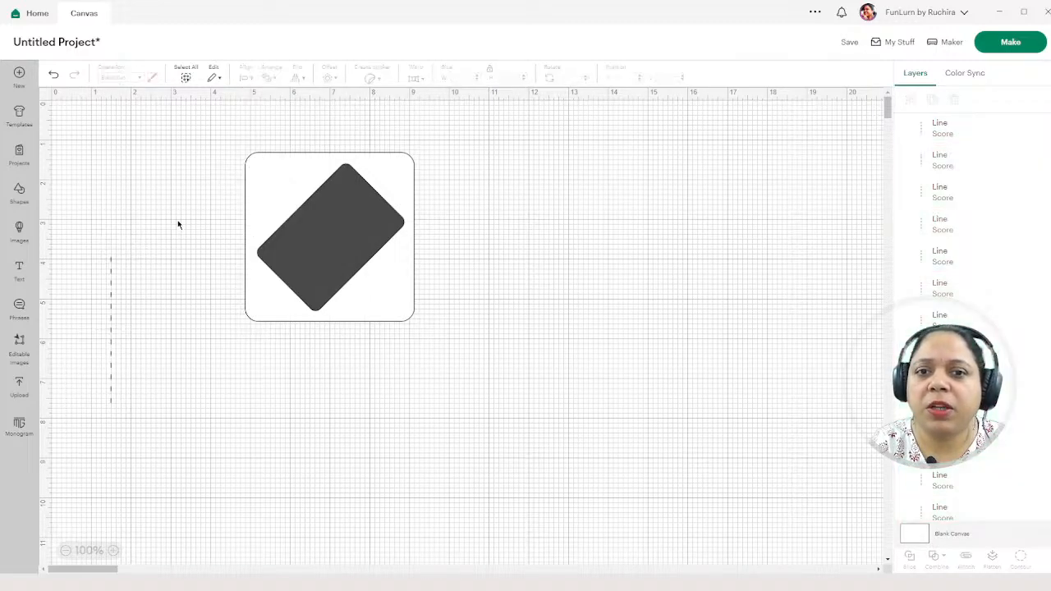
- Attach the score lines into one dashed line and place it at 45° along the tilted rectangle's upper-left edge
left_click_drag(174, 225, 60, 507)
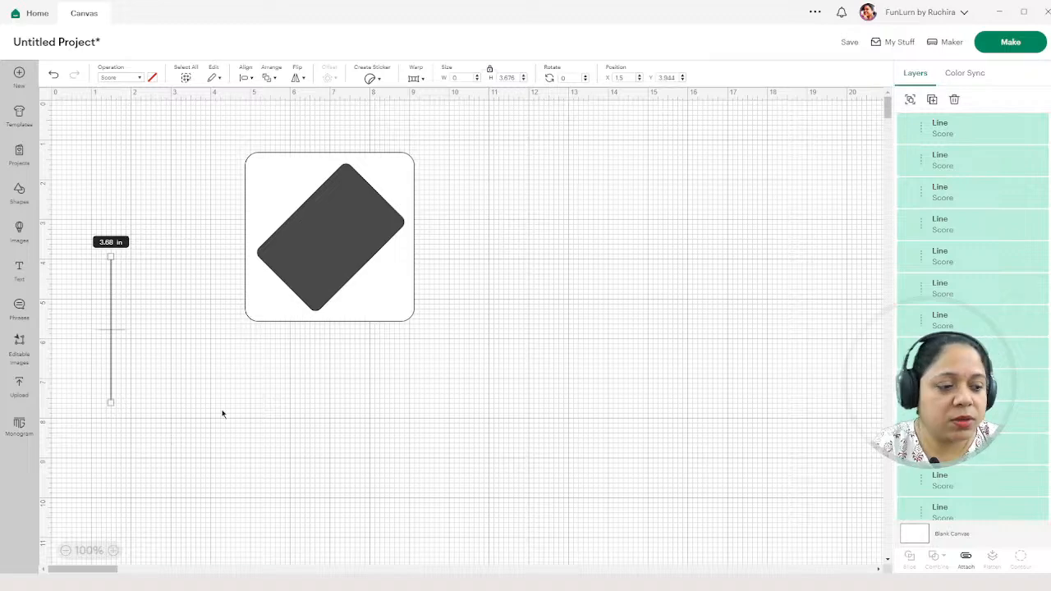
left_click(967, 558)
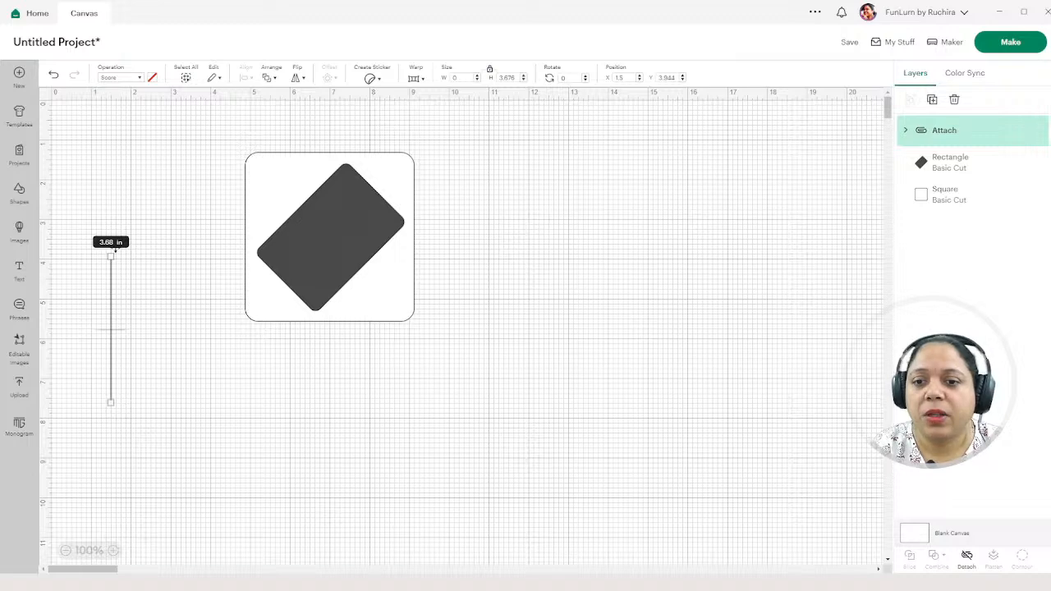
left_click_drag(119, 249, 316, 184)
left_click(169, 277)
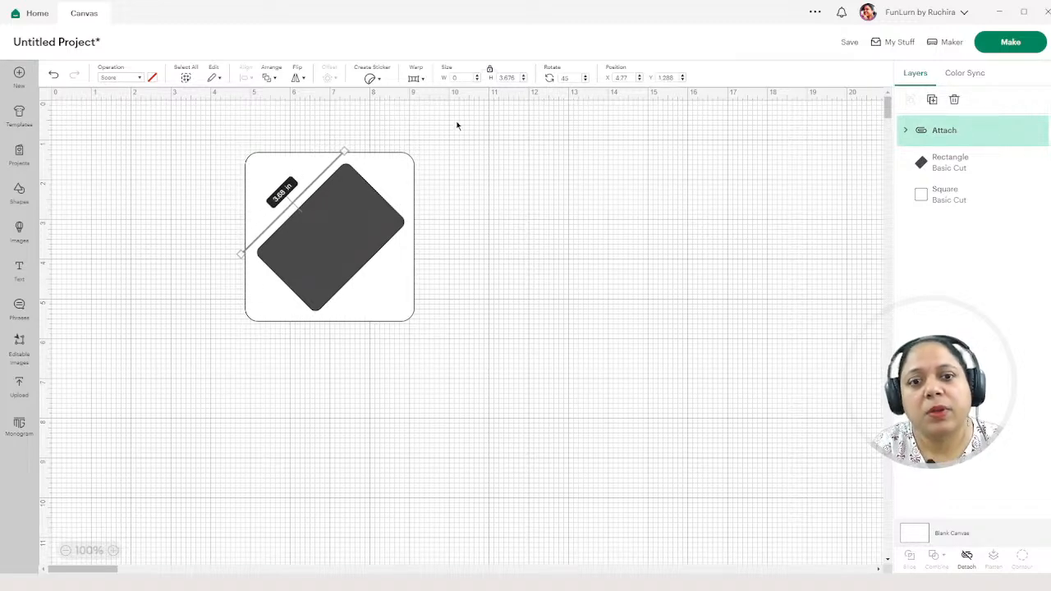
left_click(460, 125)
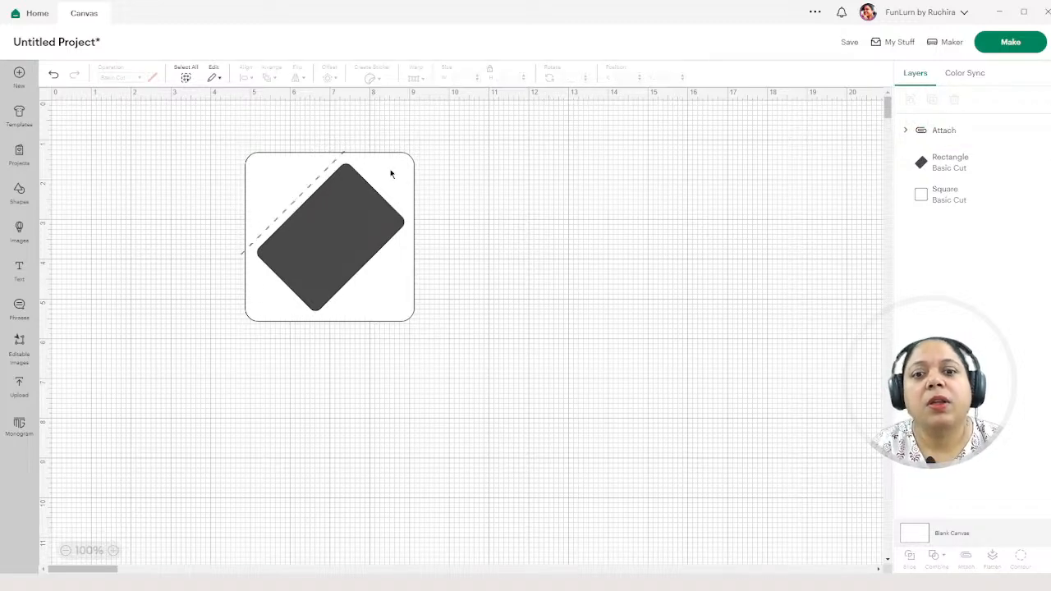
- Adjust the dashed line slightly, duplicate it, and place the second line along the rectangle's lower-right edge
left_click(312, 189)
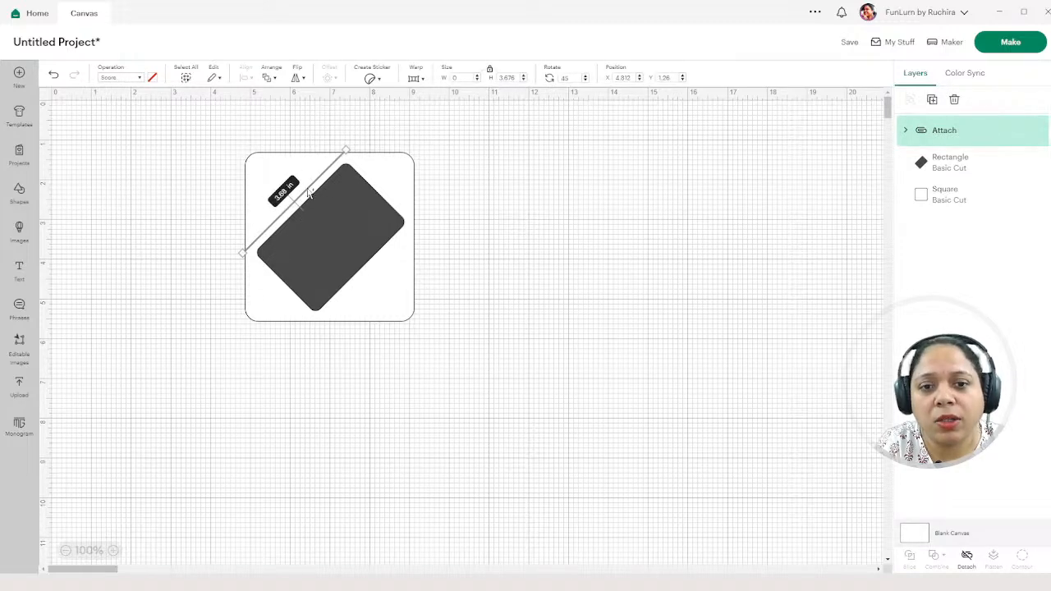
key("ctrl+d")
left_click_drag(311, 193, 377, 264)
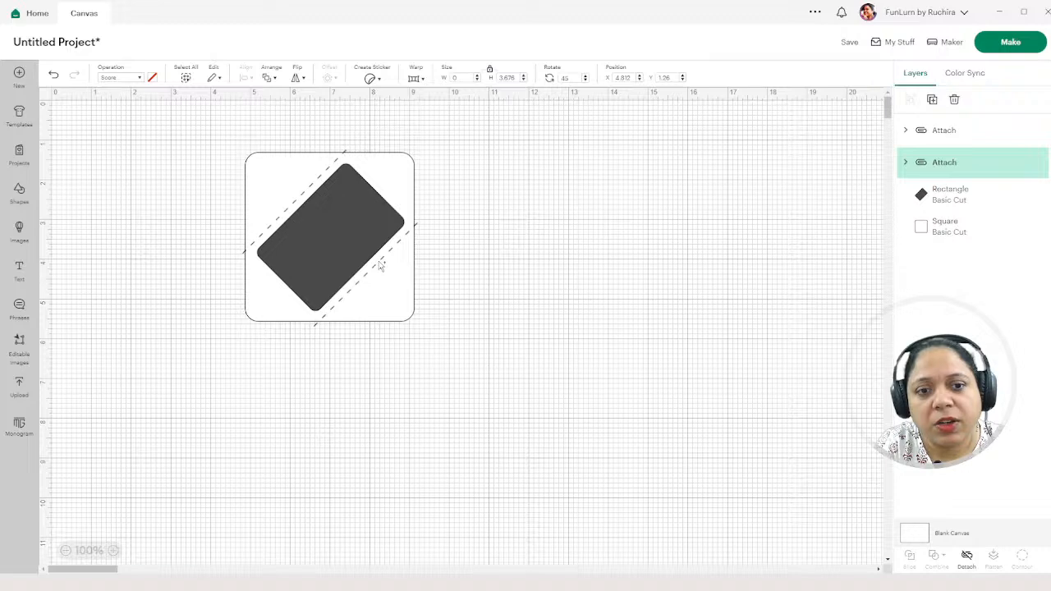
left_click(496, 181)
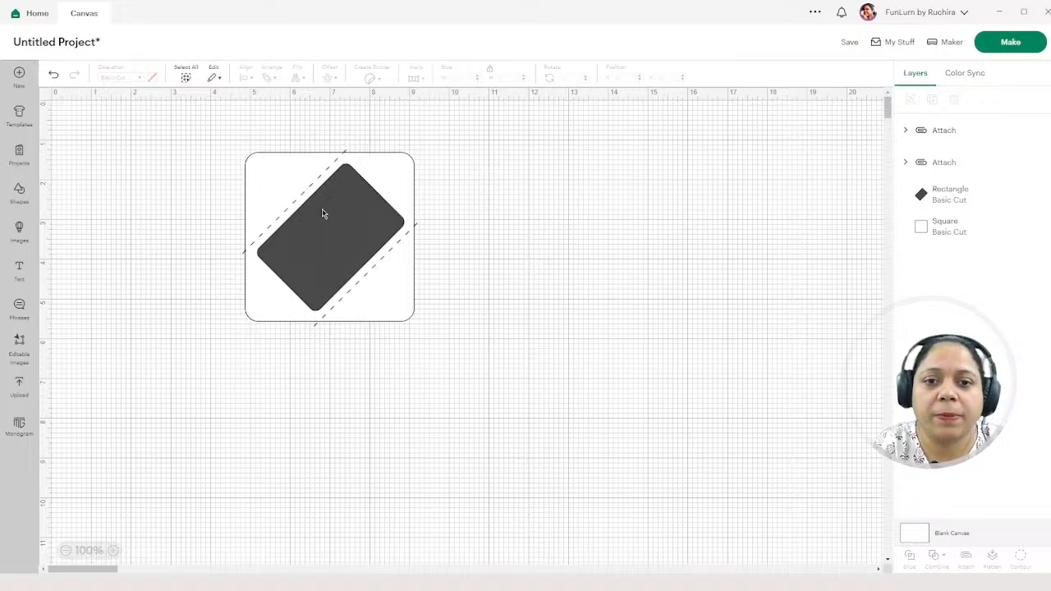
- Group the two parallel dashed lines and paste a copy of the group
left_click(959, 139)
left_click(946, 164, "shift")
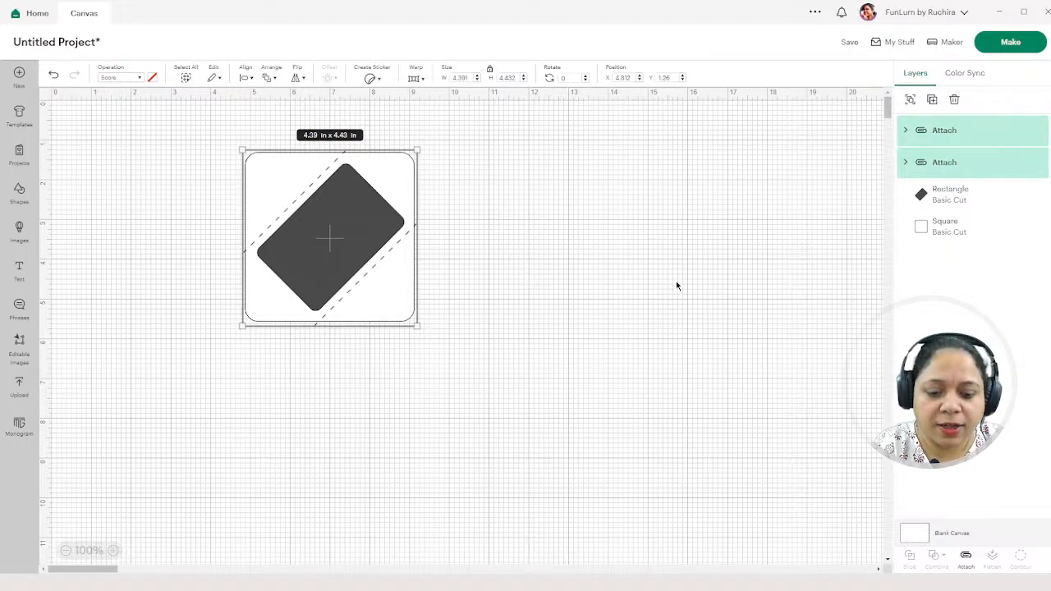
key("ctrl+g")
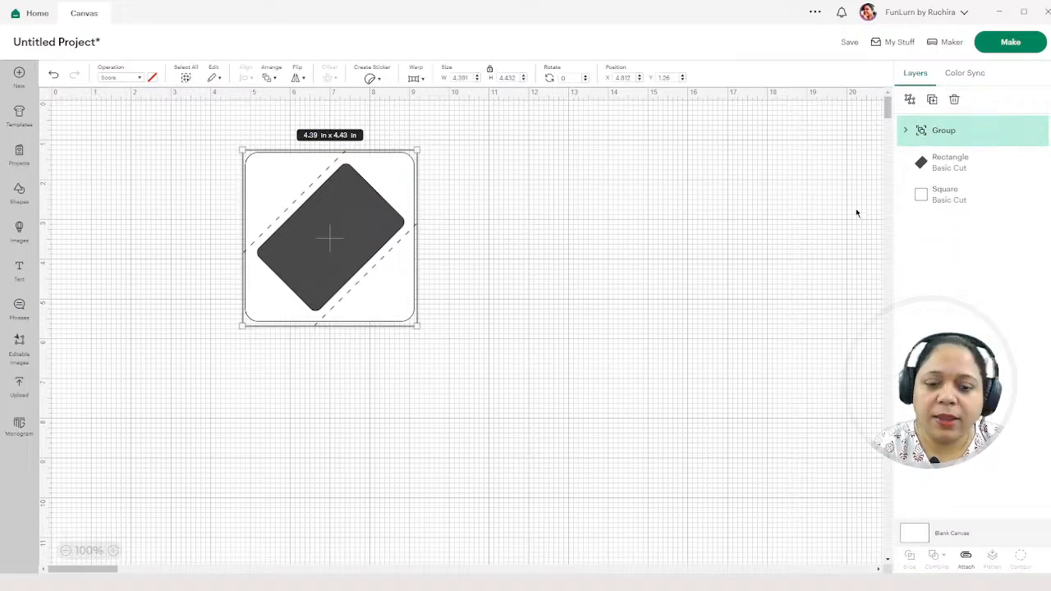
key("ctrl+c")
key("ctrl+v")
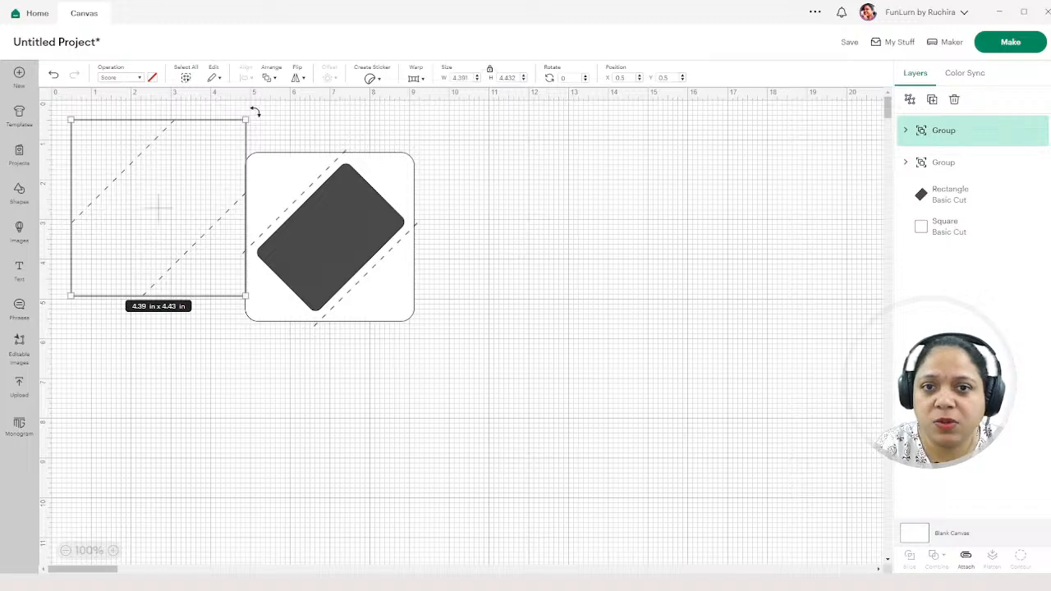
- Rotate the copied pair of dashed lines to 90° and move it over the rectangle
left_click_drag(256, 112, 260, 298)
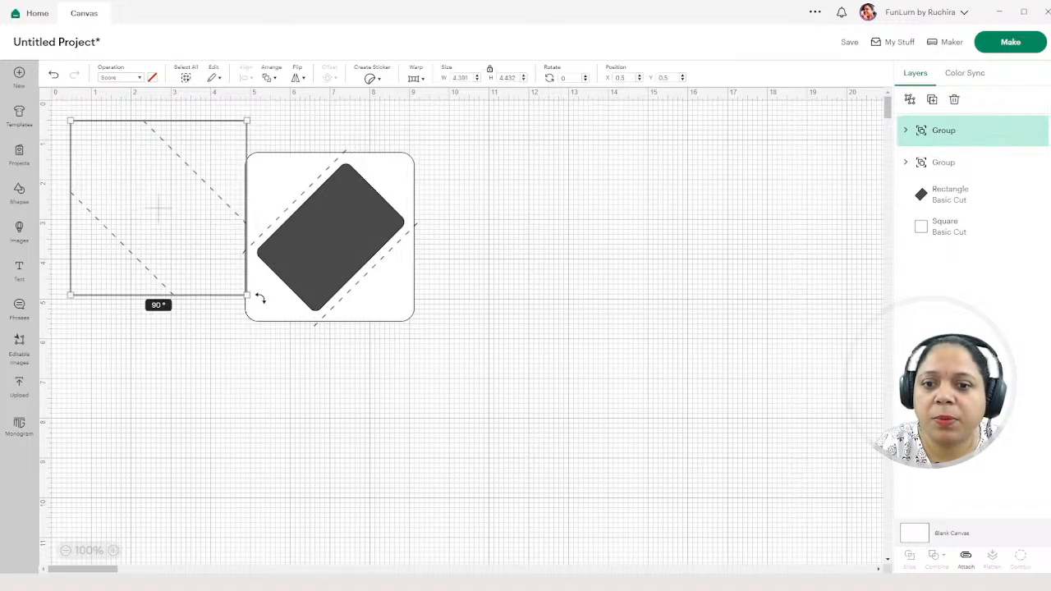
left_click_drag(261, 298, 260, 298)
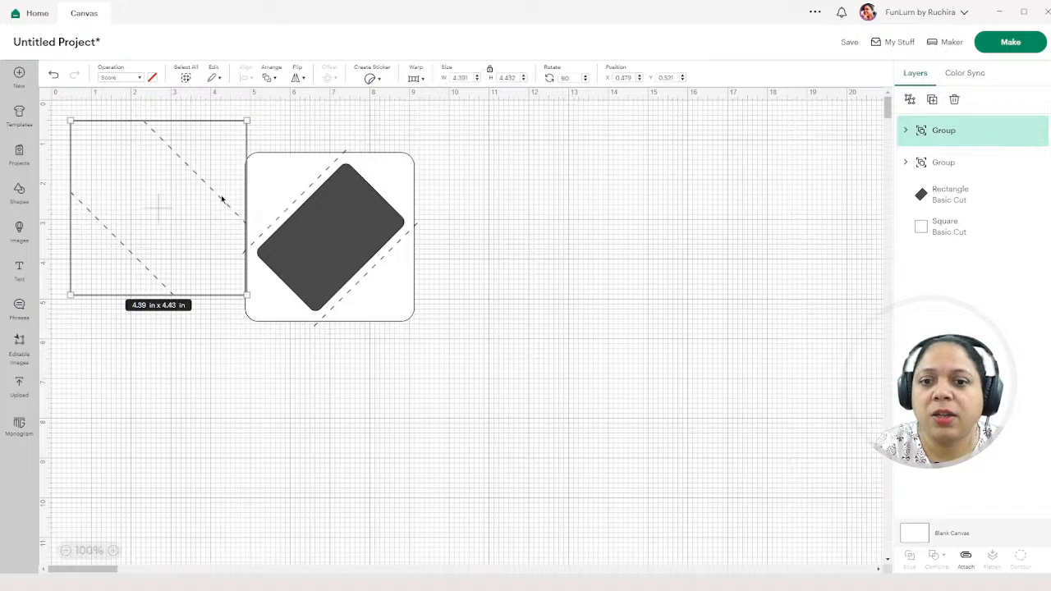
left_click_drag(220, 200, 392, 247)
left_click(458, 160)
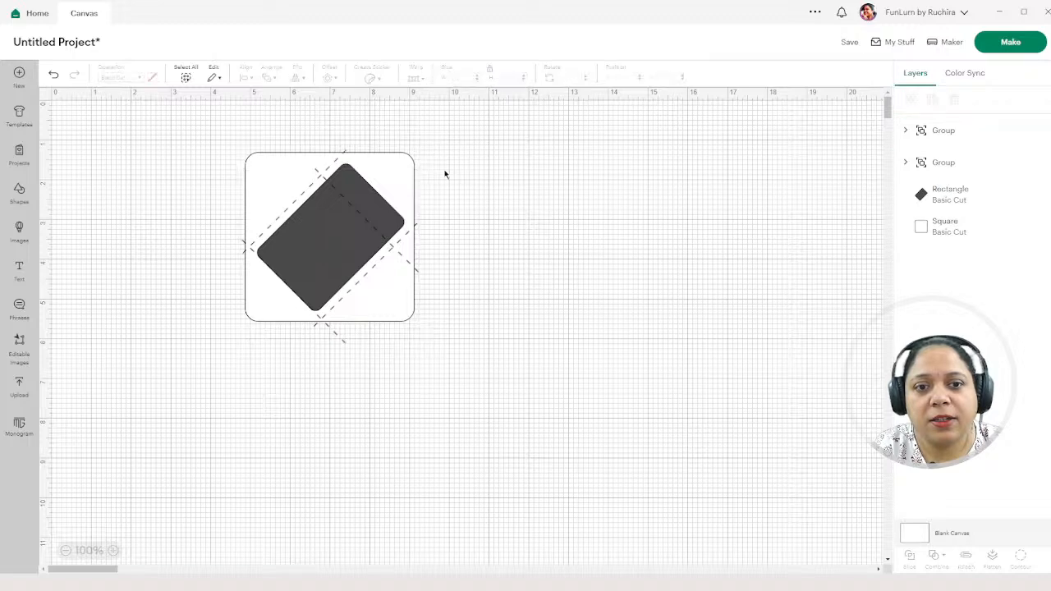
- Ungroup the rotated pair and move its dashed lines to the rectangle's upper-right and lower-left short edges
left_click(913, 132)
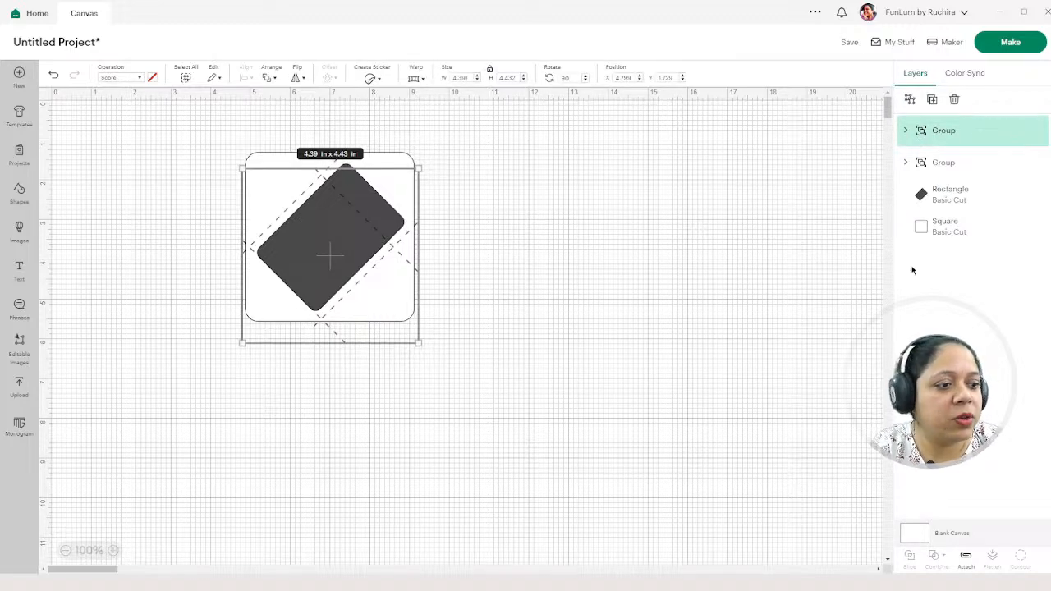
key("ctrl+shift+g")
left_click(647, 199)
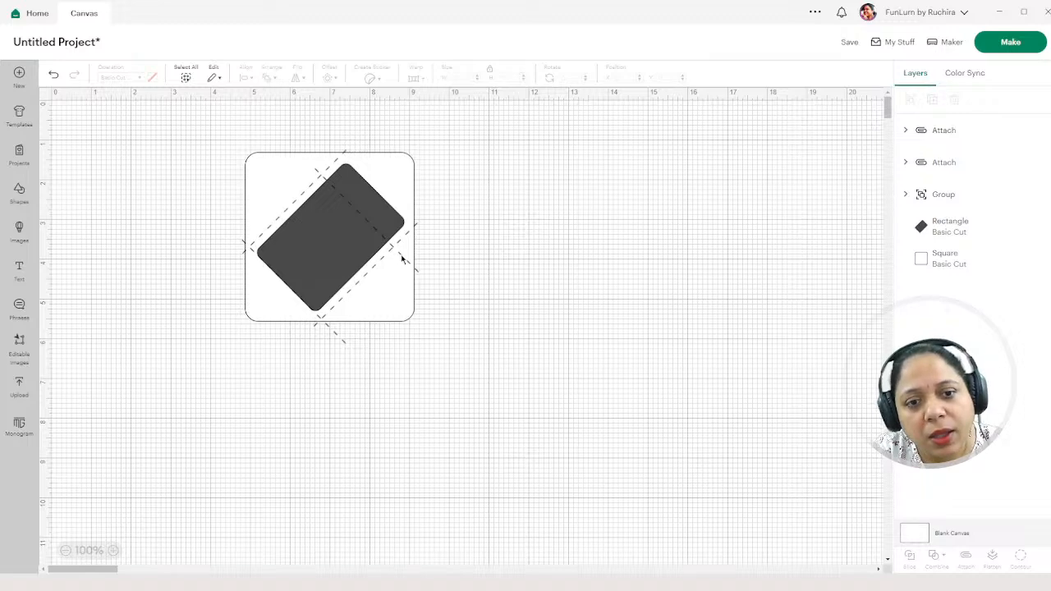
left_click_drag(403, 258, 420, 234)
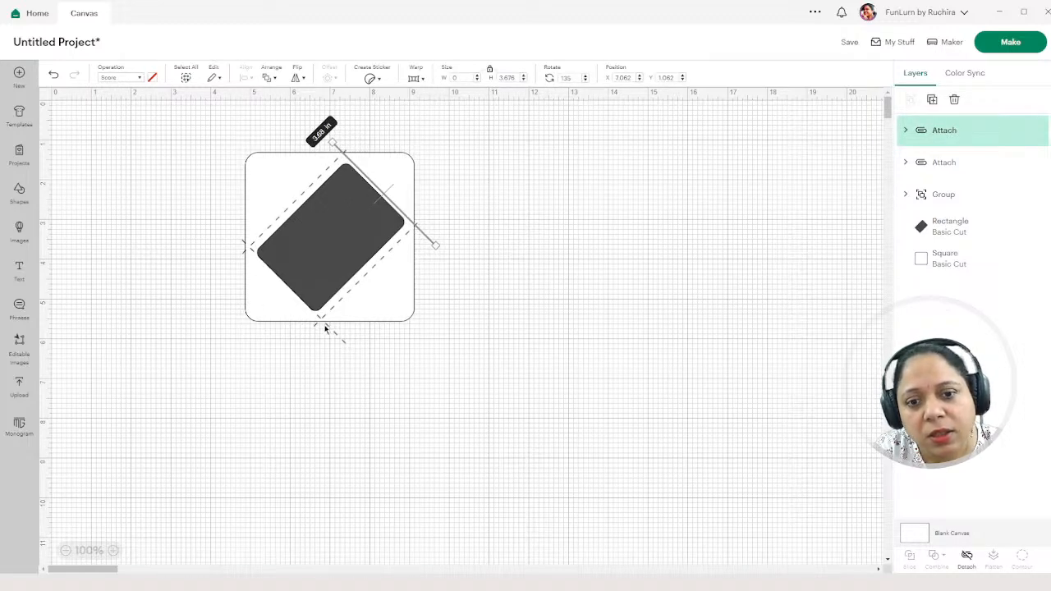
left_click_drag(334, 332, 332, 332)
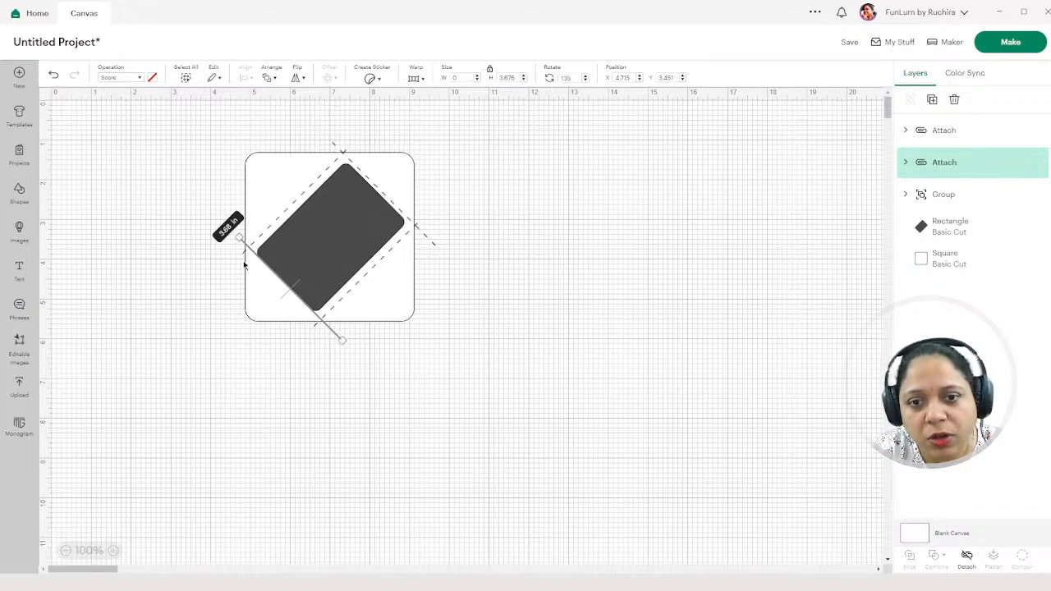
- Shorten the dark rectangle to about 3.15 × 2.17 in and shift it slightly between the four dashed lines
left_click(228, 282)
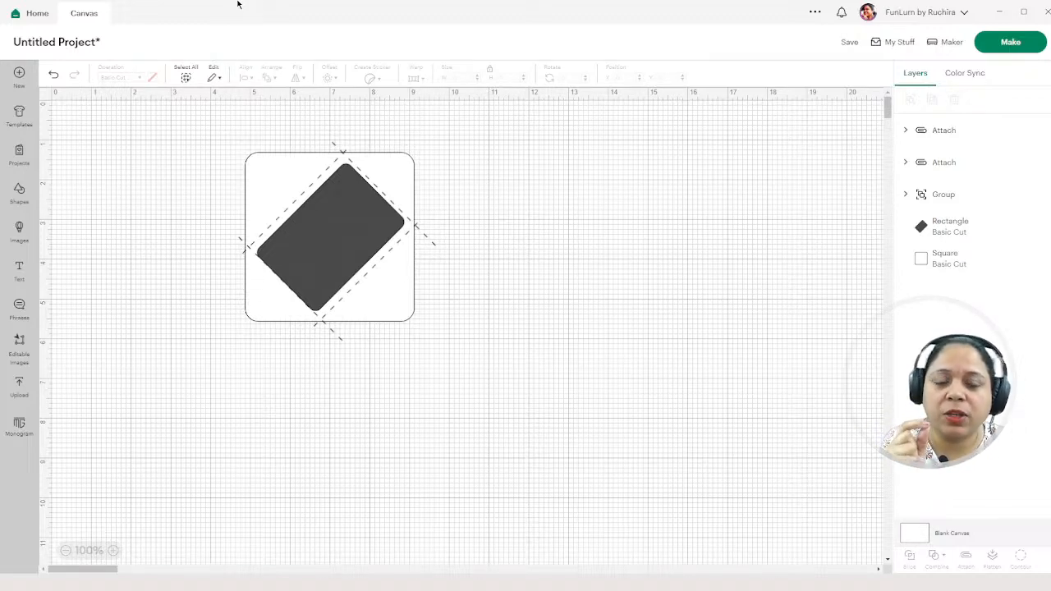
left_click(402, 230)
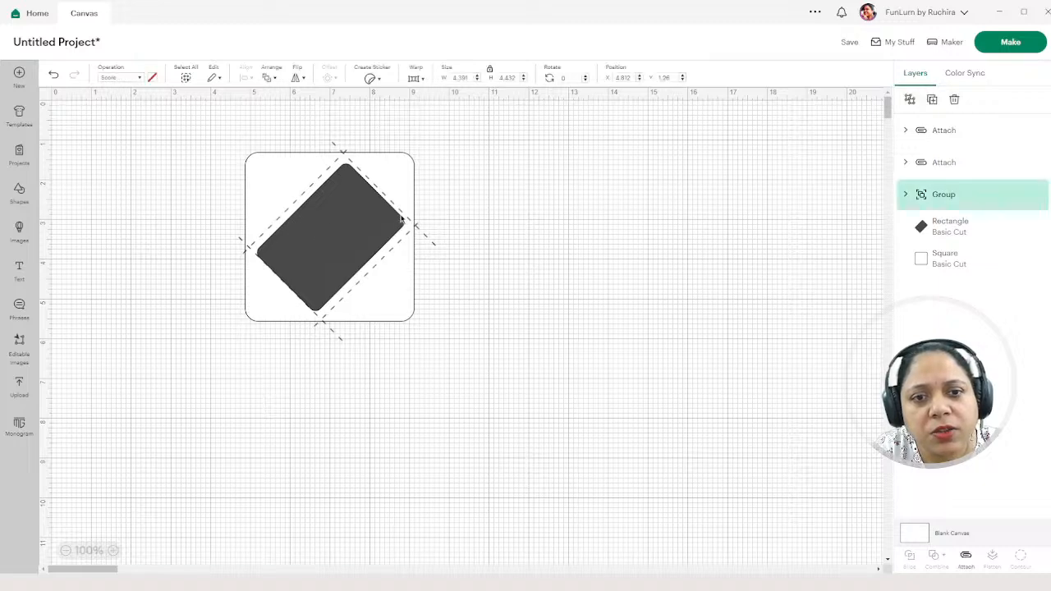
left_click(929, 229)
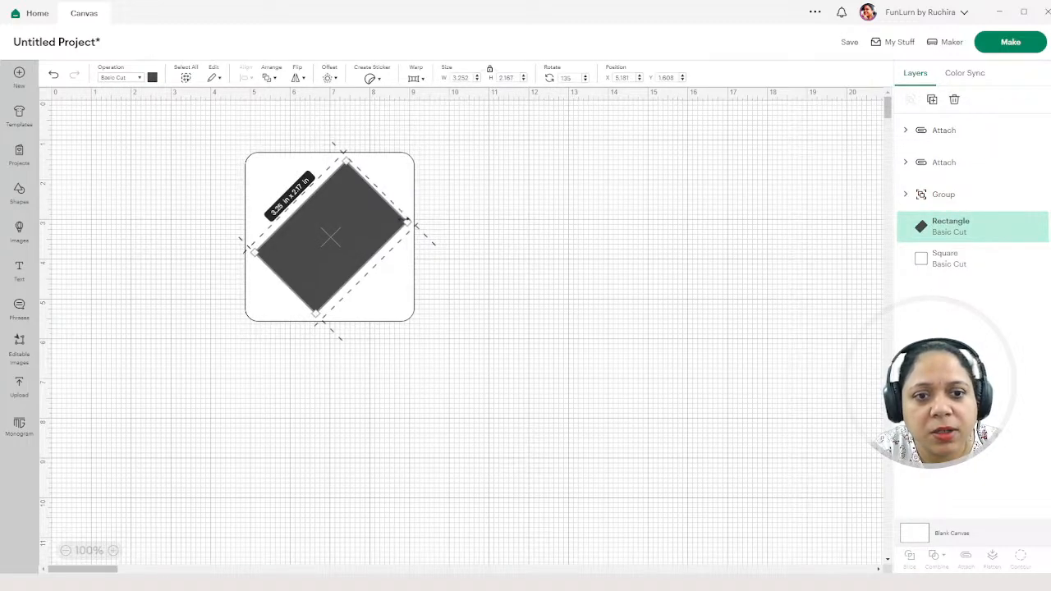
left_click_drag(391, 203, 387, 207)
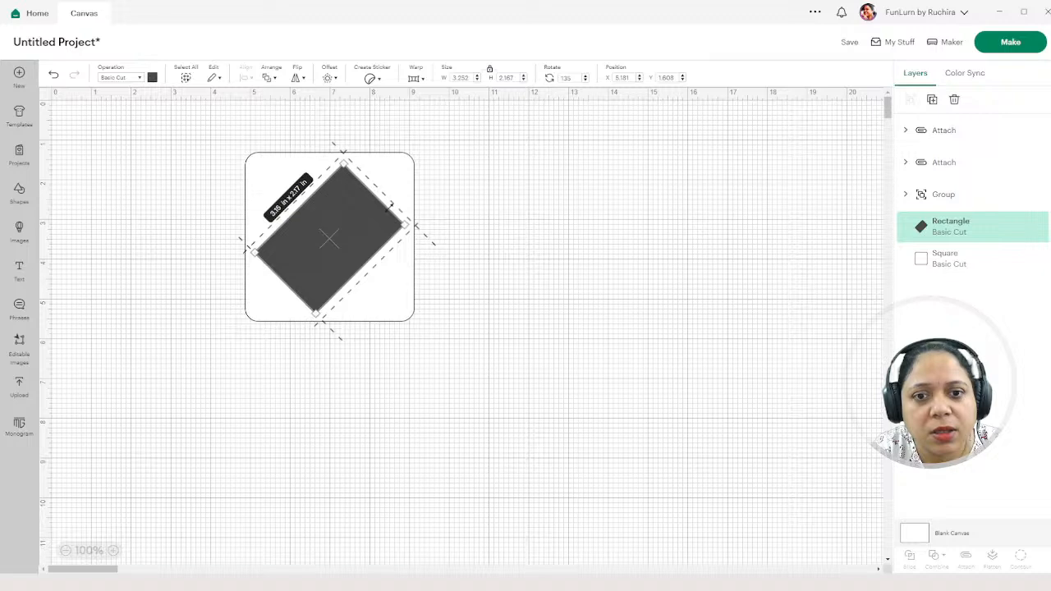
left_click_drag(340, 255, 344, 253)
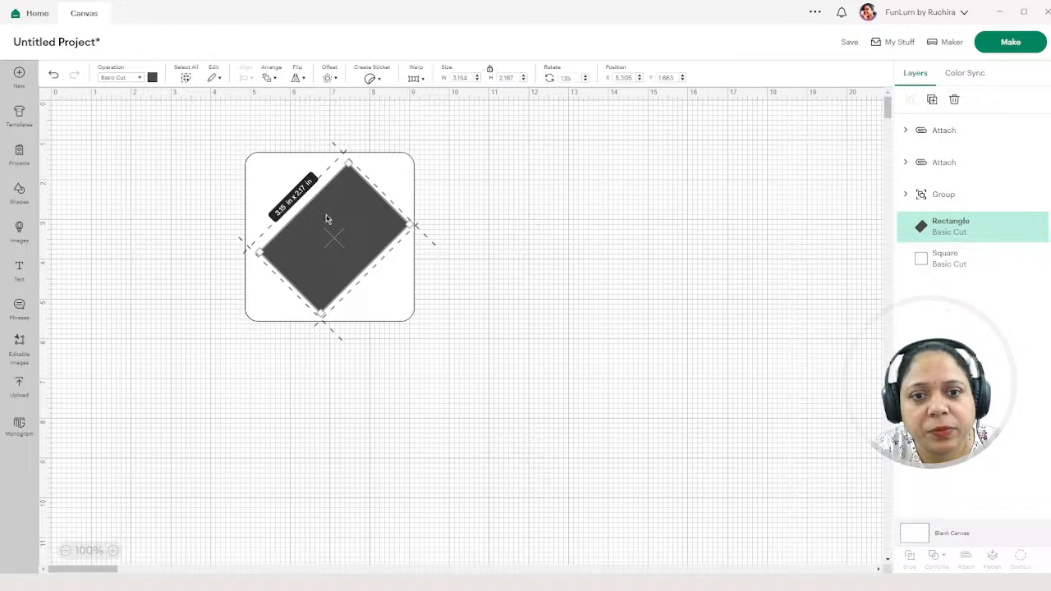
left_click(526, 114)
left_click(280, 220)
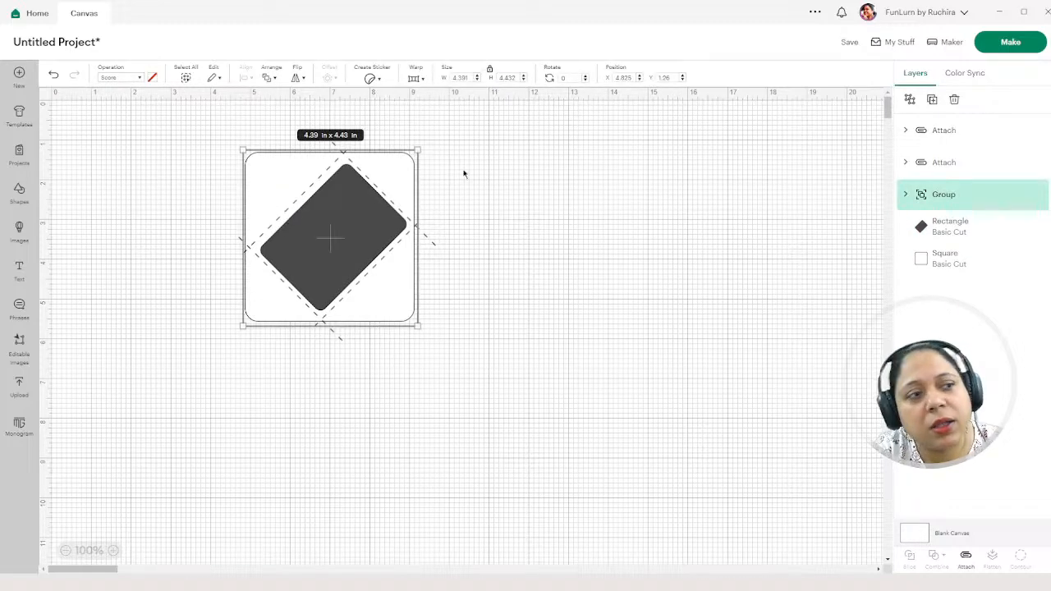
left_click(944, 162)
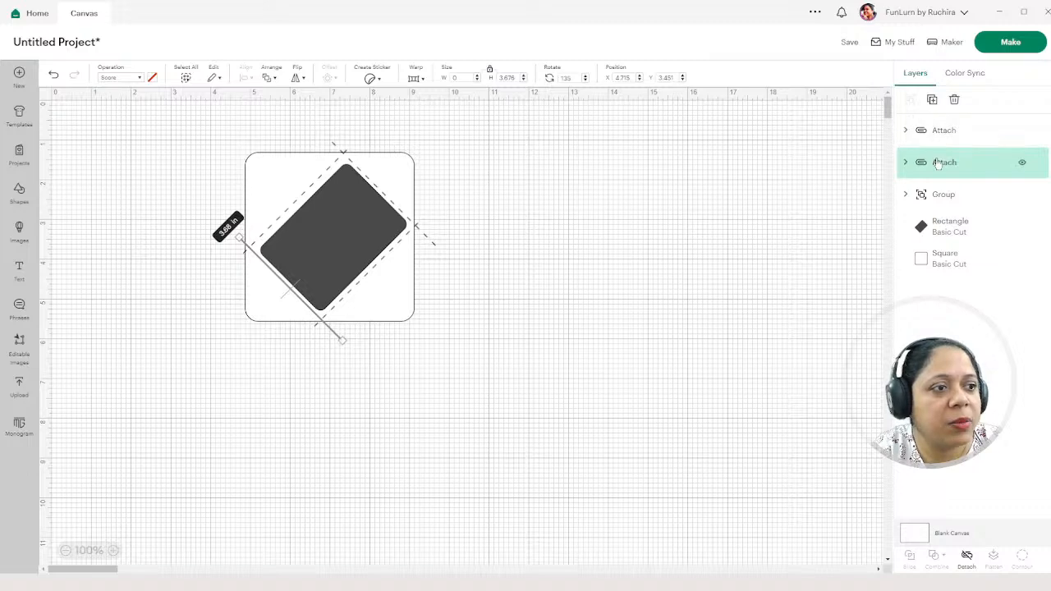
left_click(966, 557)
left_click(589, 259)
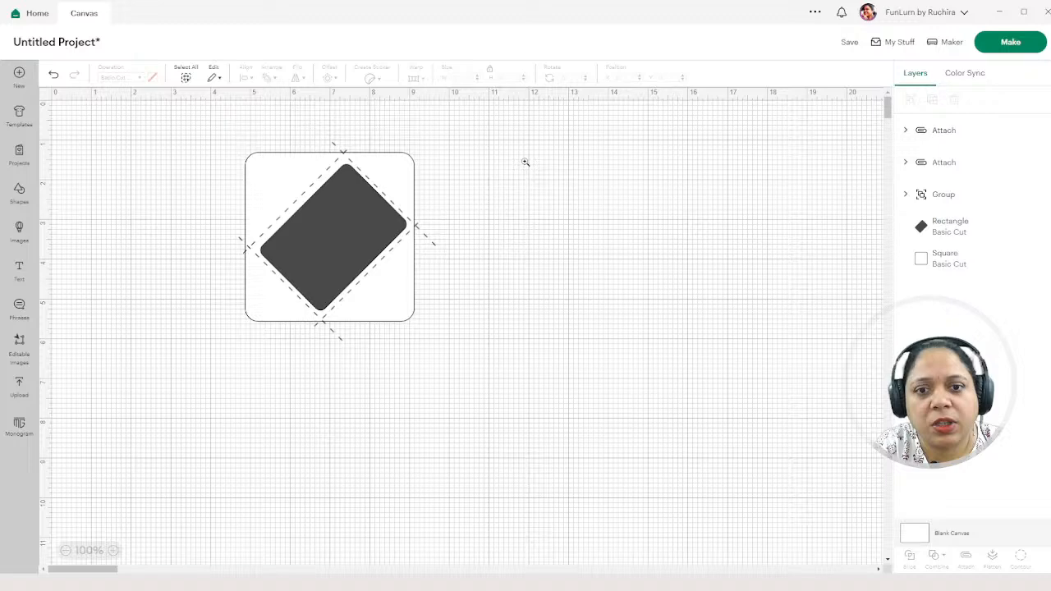
key("ctrl+z")
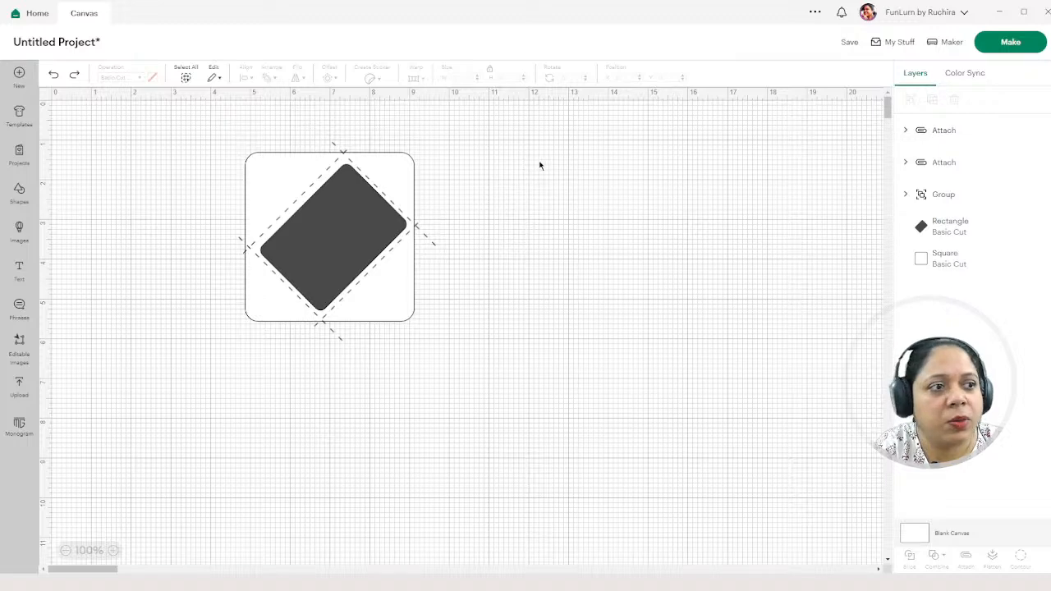
left_click(904, 131)
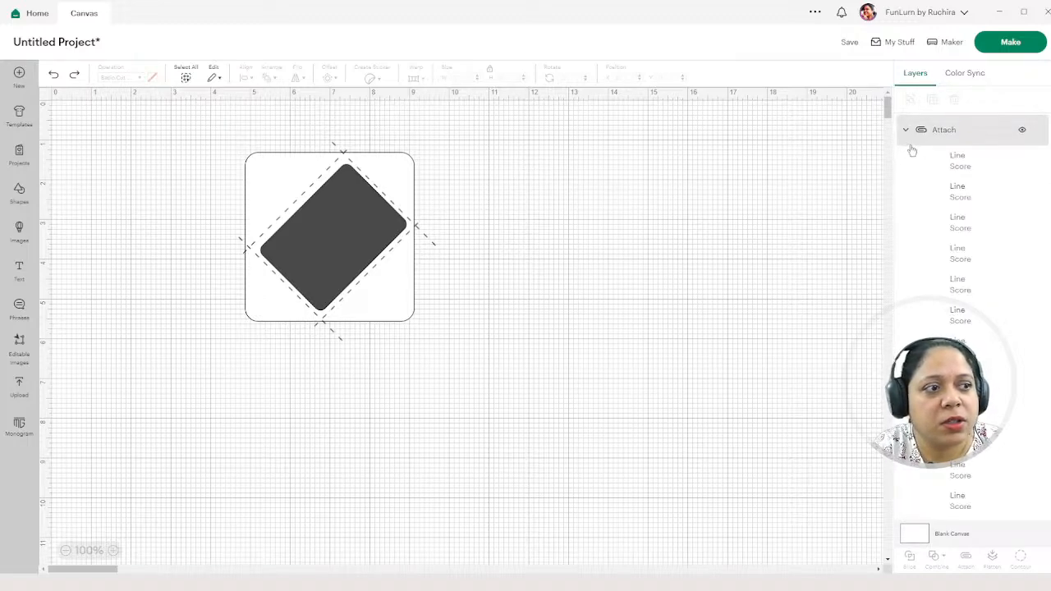
left_click(303, 200)
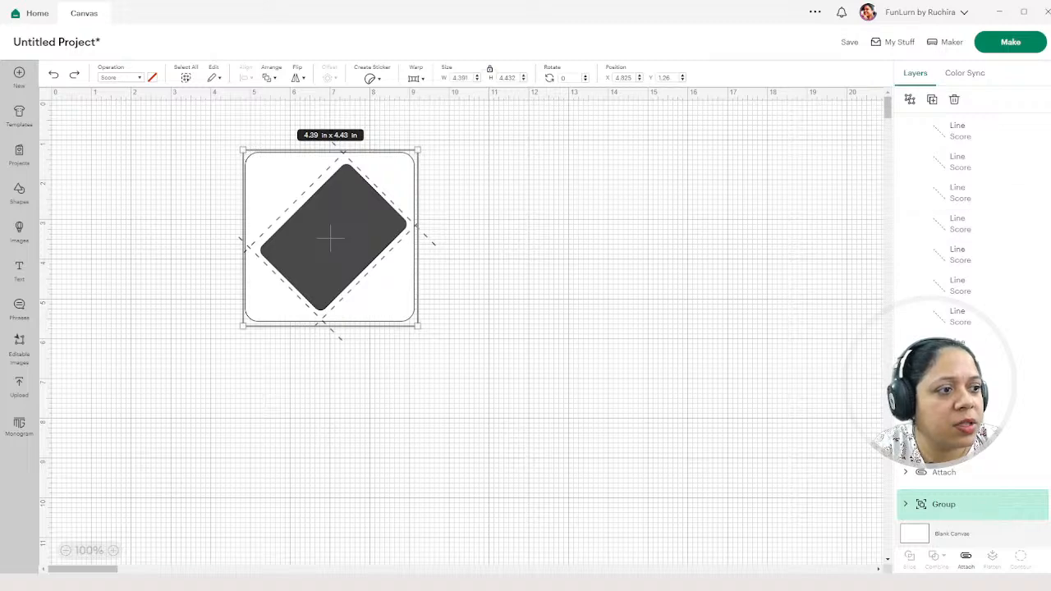
scroll(1038, 181, "up", 5)
left_click(905, 131)
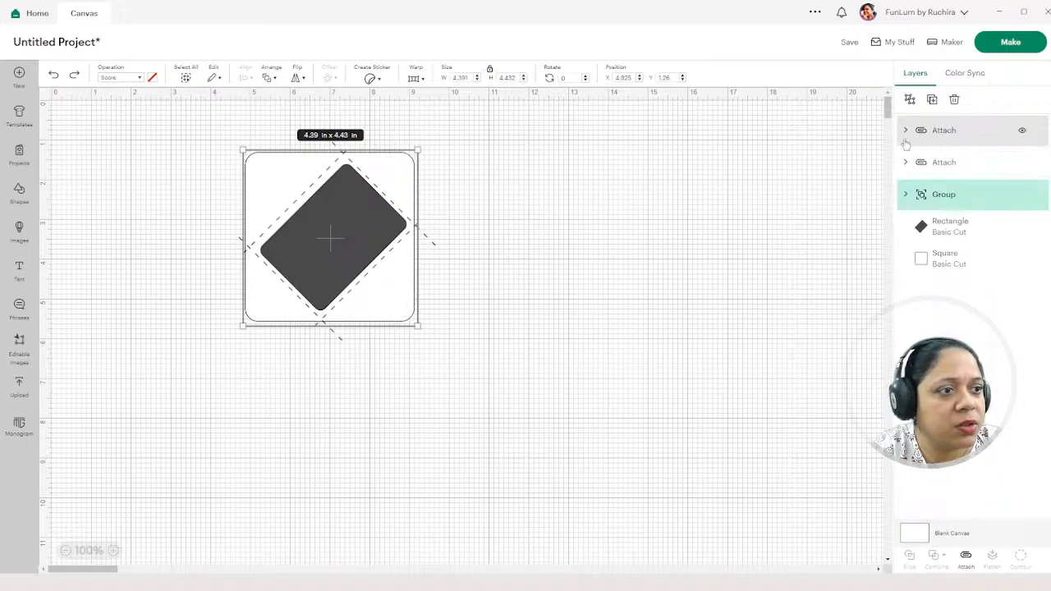
left_click(496, 167)
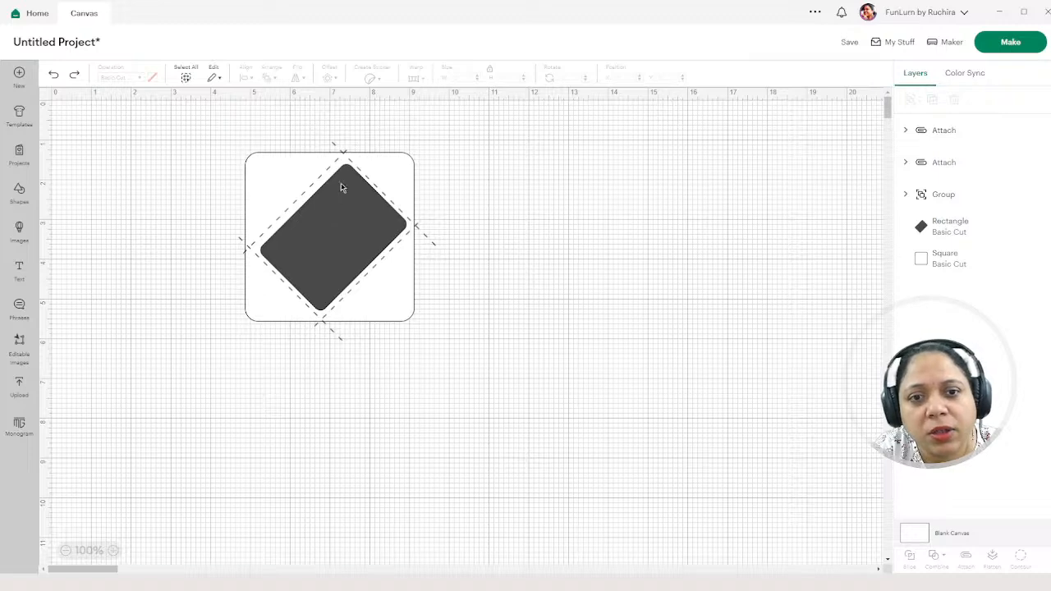
- Move the dashed lines at the rectangle's upper-right and lower-left short edges slightly inward
left_click(333, 146)
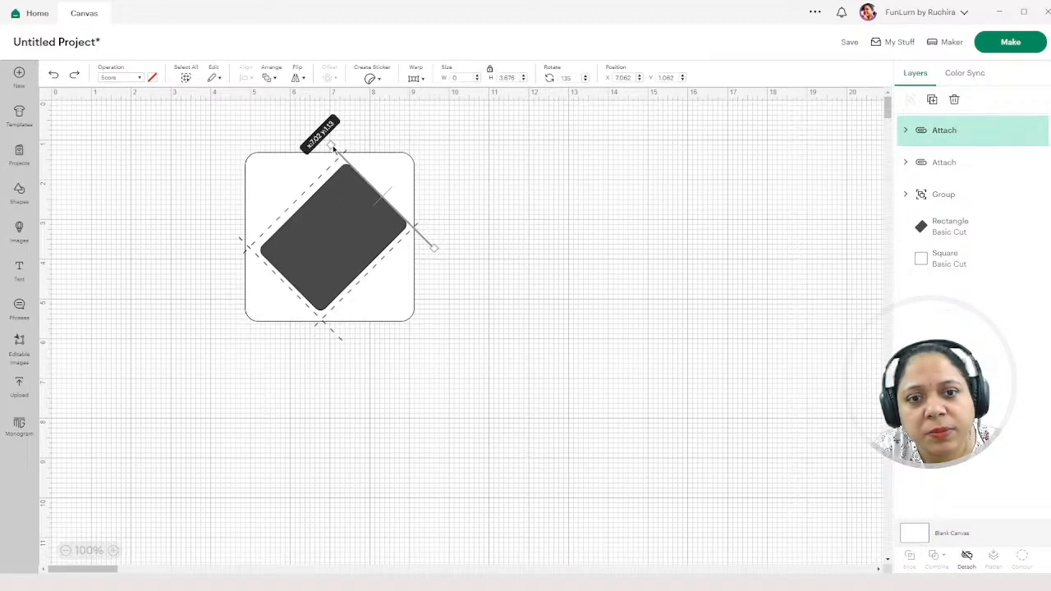
left_click_drag(333, 148, 330, 152)
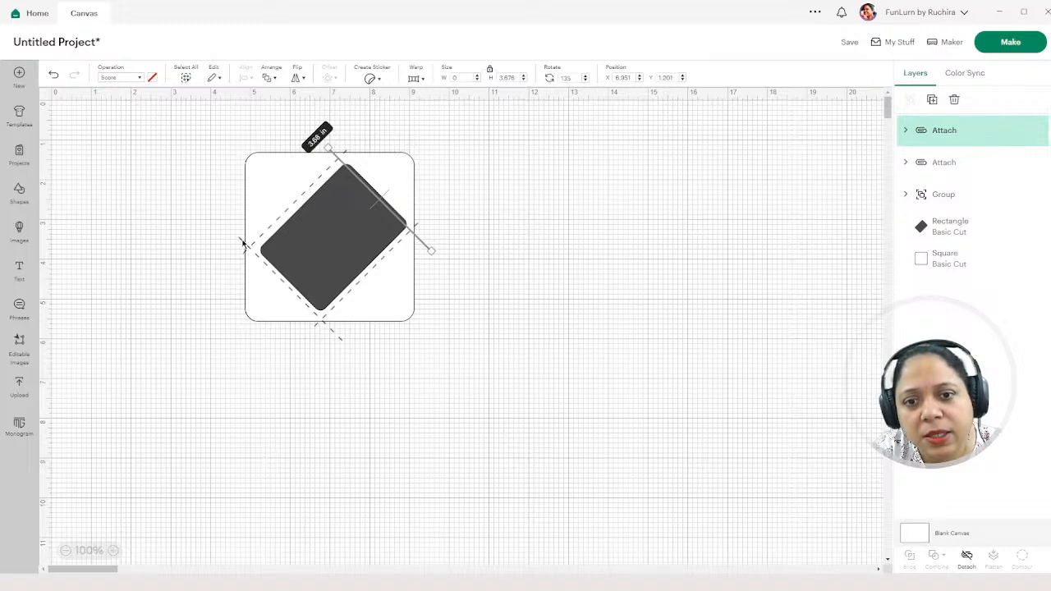
left_click(244, 244)
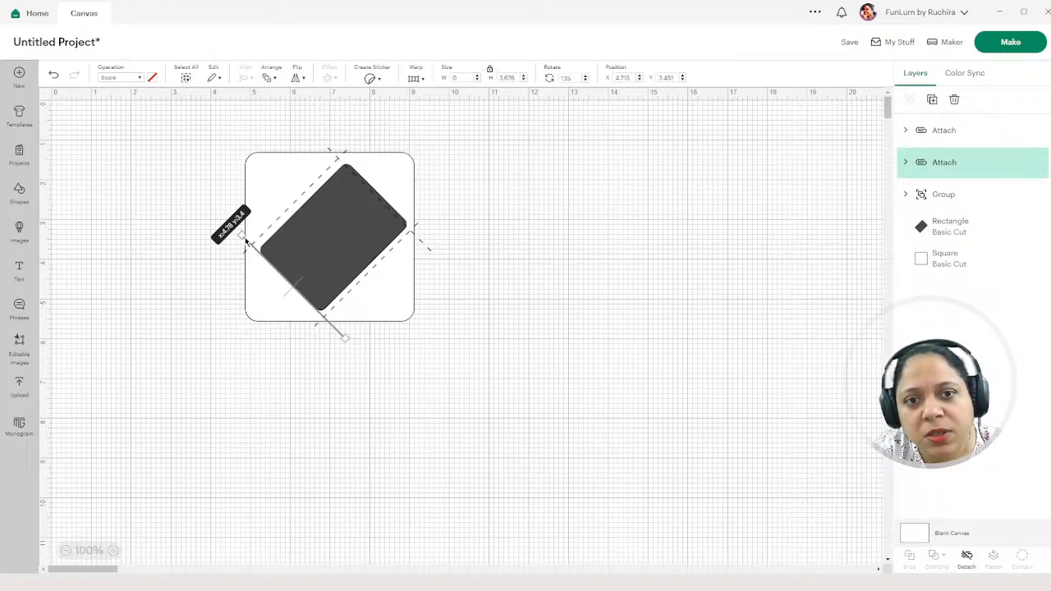
left_click_drag(245, 240, 248, 238)
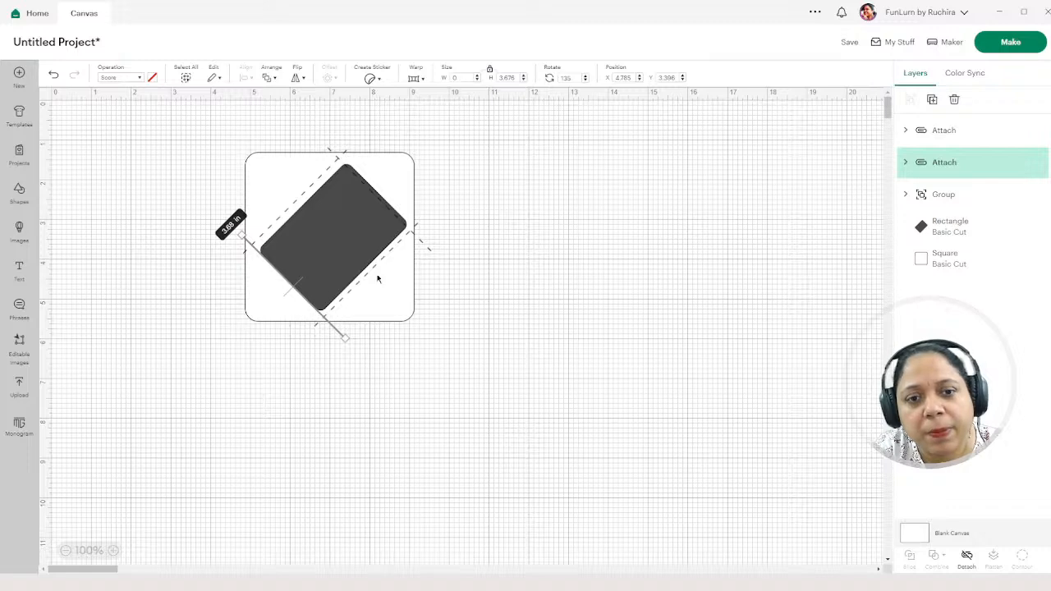
- Nudge the group of long-edge dashed lines up to a Y position of 1.19
left_click(417, 227)
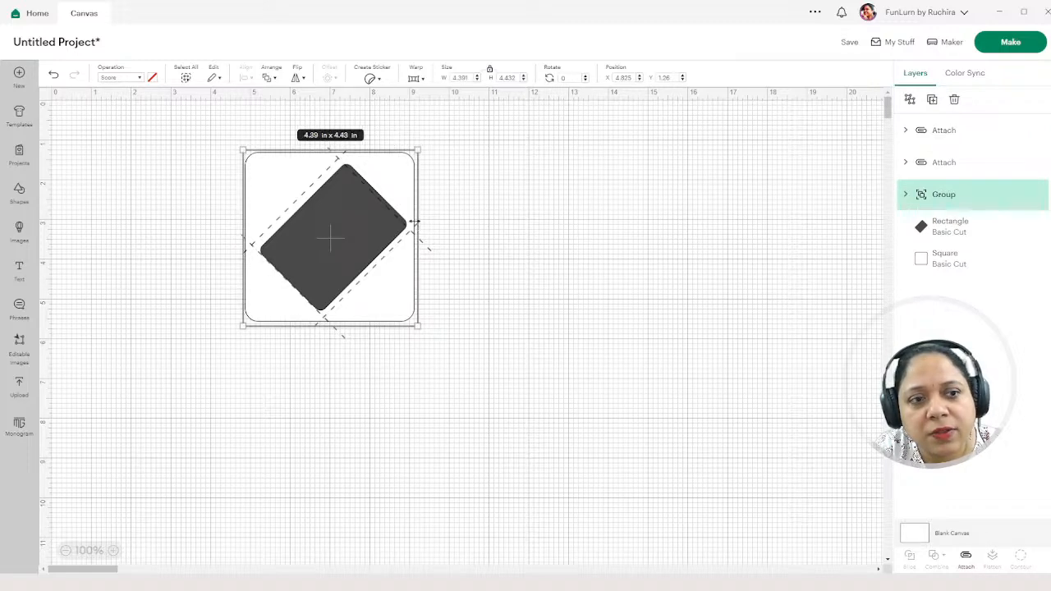
left_click(945, 130)
left_click(939, 163)
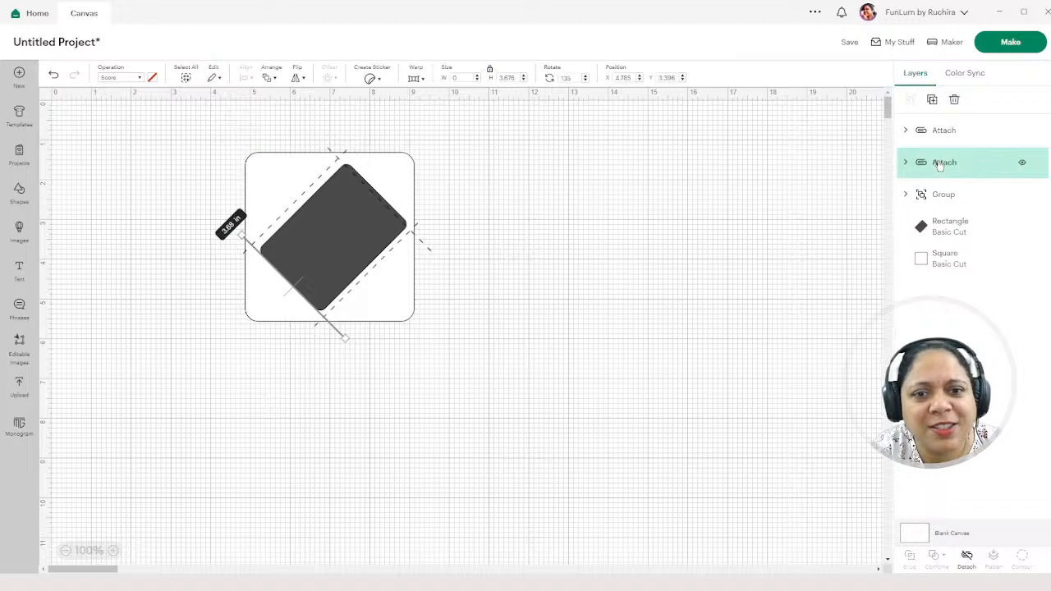
left_click(908, 200)
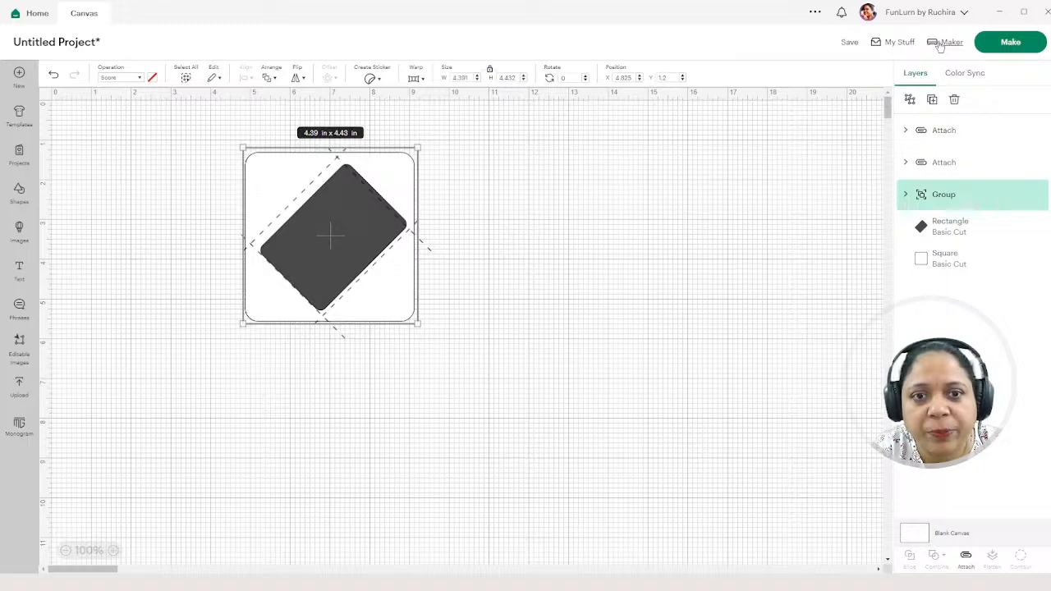
left_click(526, 211)
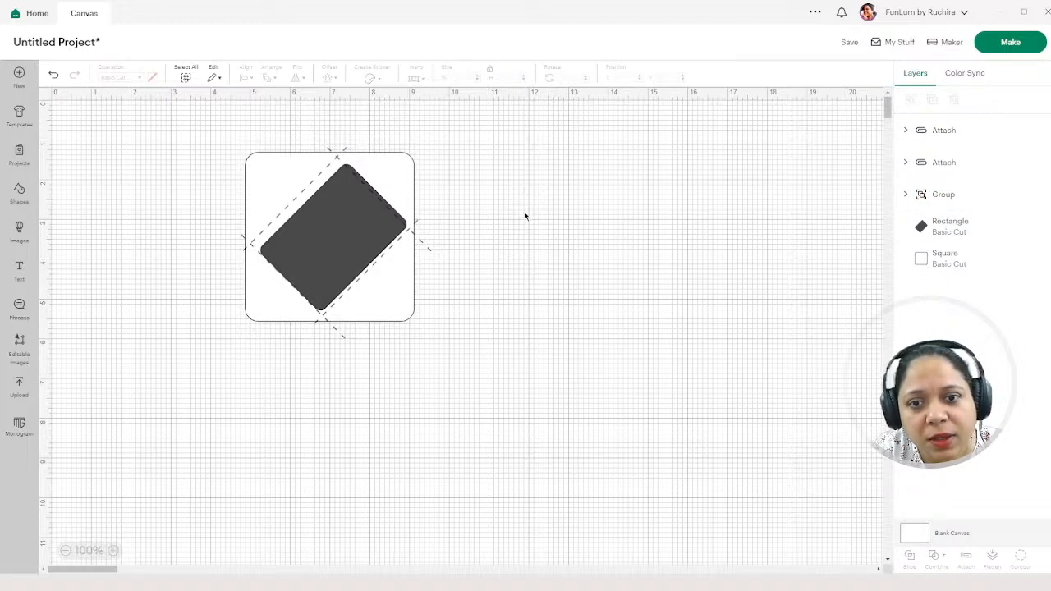
left_click(325, 226)
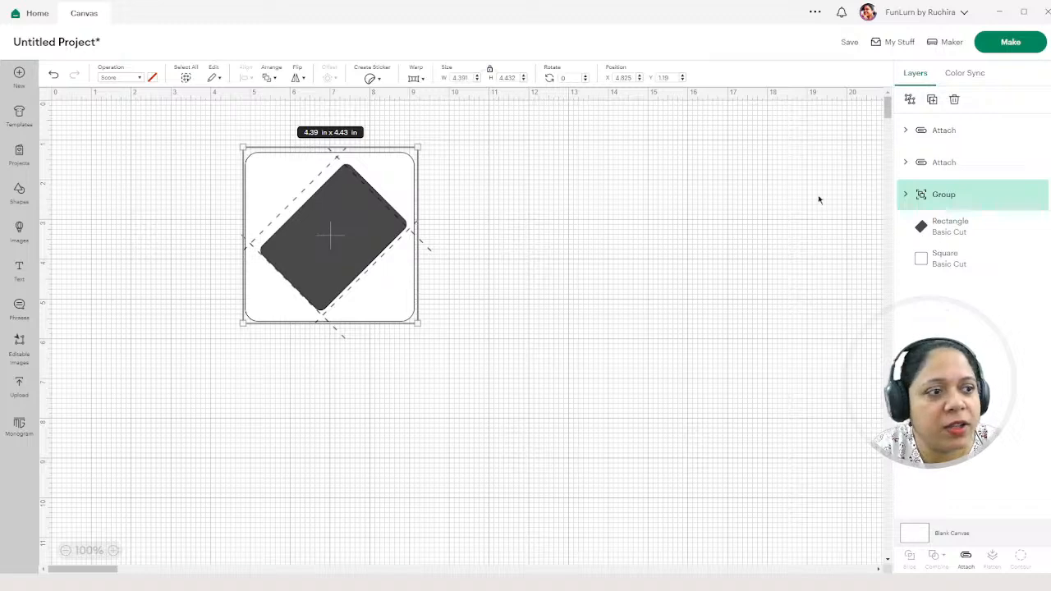
- Resize the dark rectangle to about 2.87 × 2.23 in and fit it inside the dashed frame
left_click(950, 228)
left_click_drag(372, 181, 367, 187)
left_click_drag(313, 242, 276, 223)
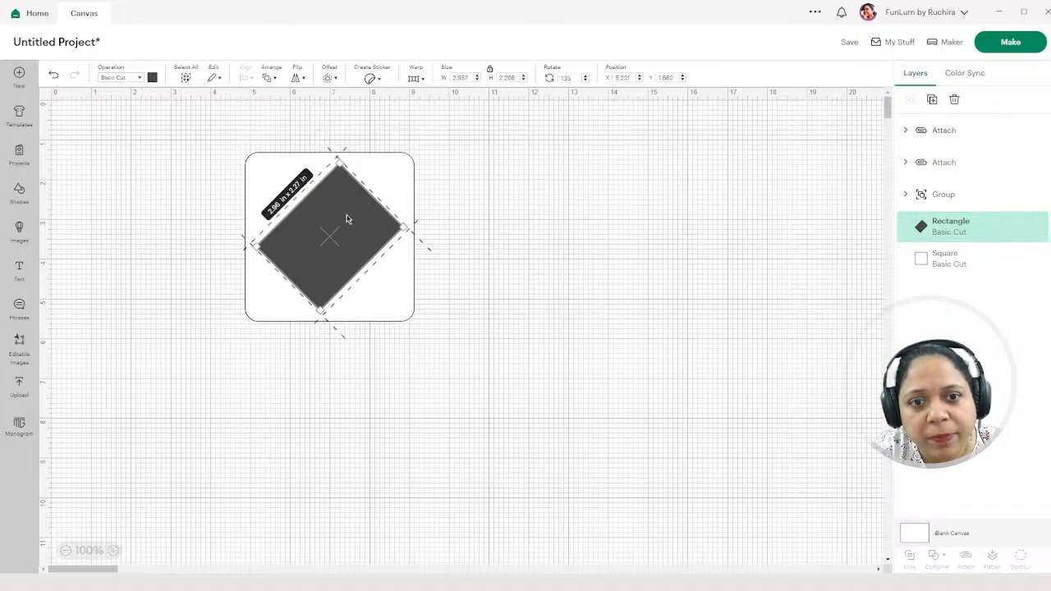
left_click_drag(370, 255, 368, 254)
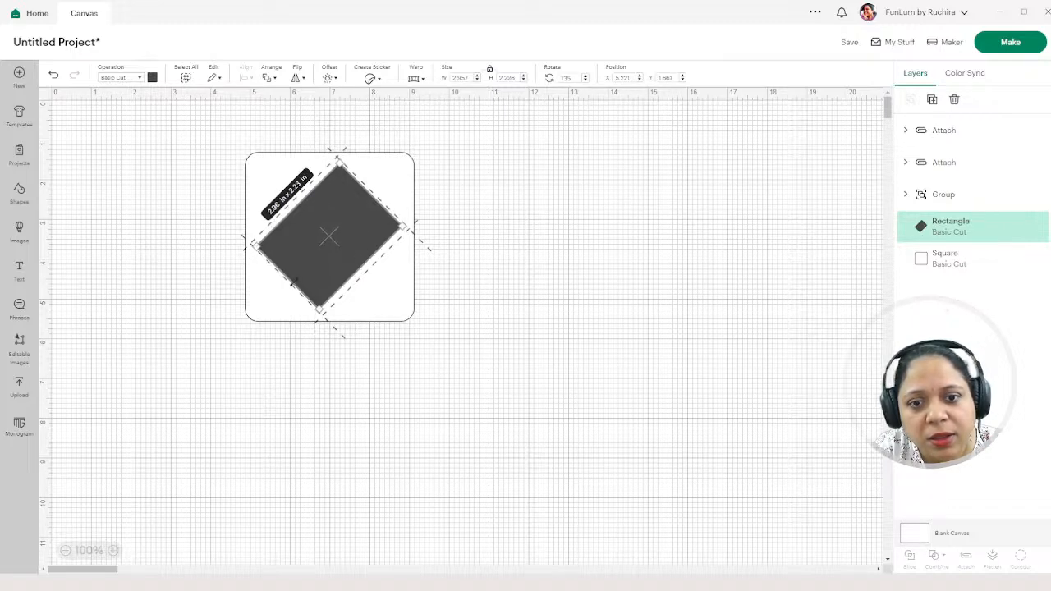
left_click_drag(294, 282, 296, 280)
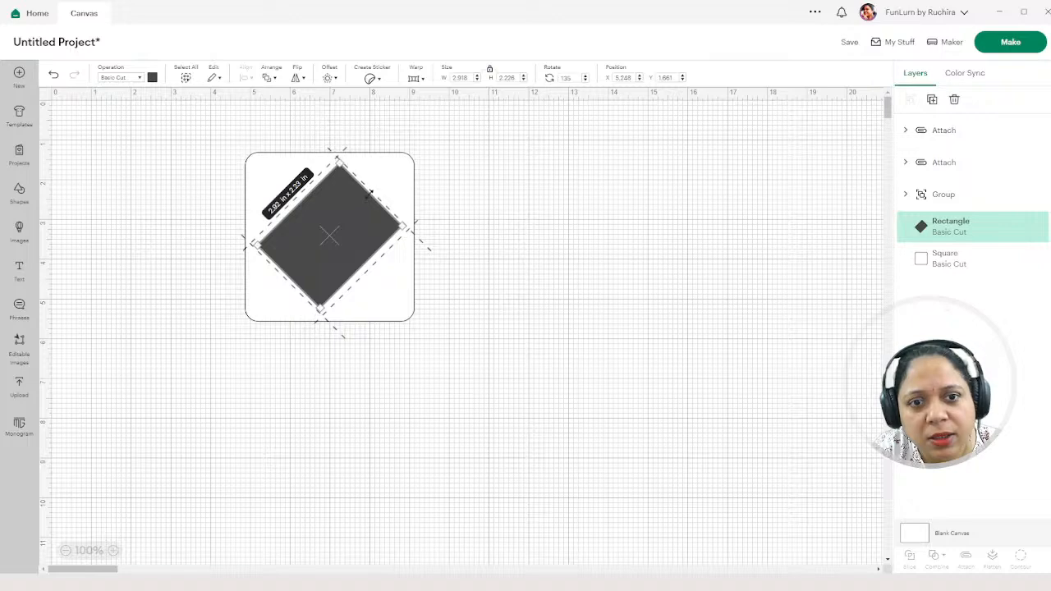
left_click(507, 143)
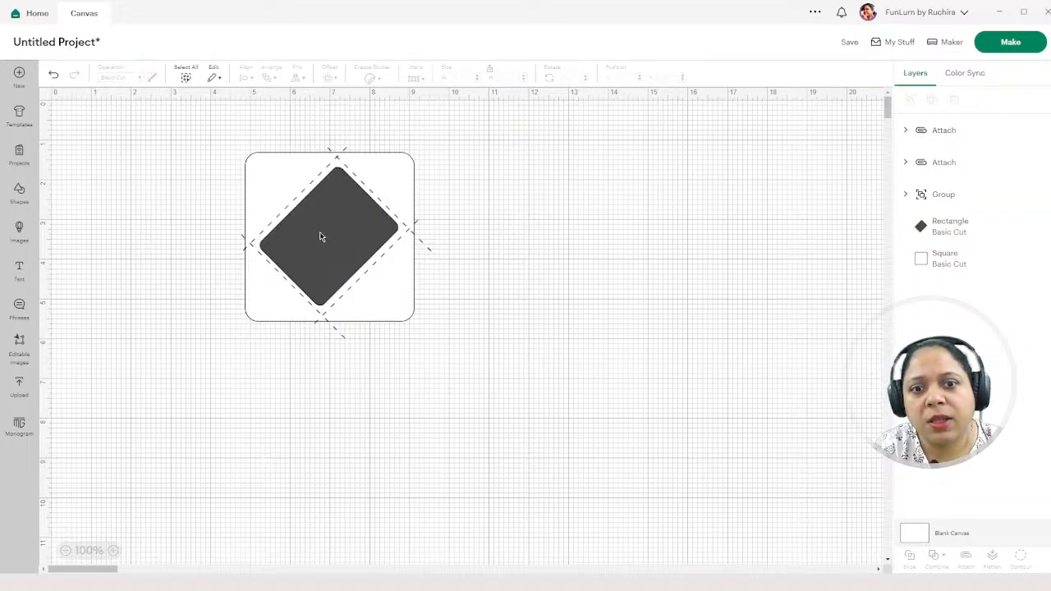
- Move the dark rectangle clear of the square to an X position of 13.247 and hide it
left_click_drag(321, 236, 594, 242)
key("ctrl+z")
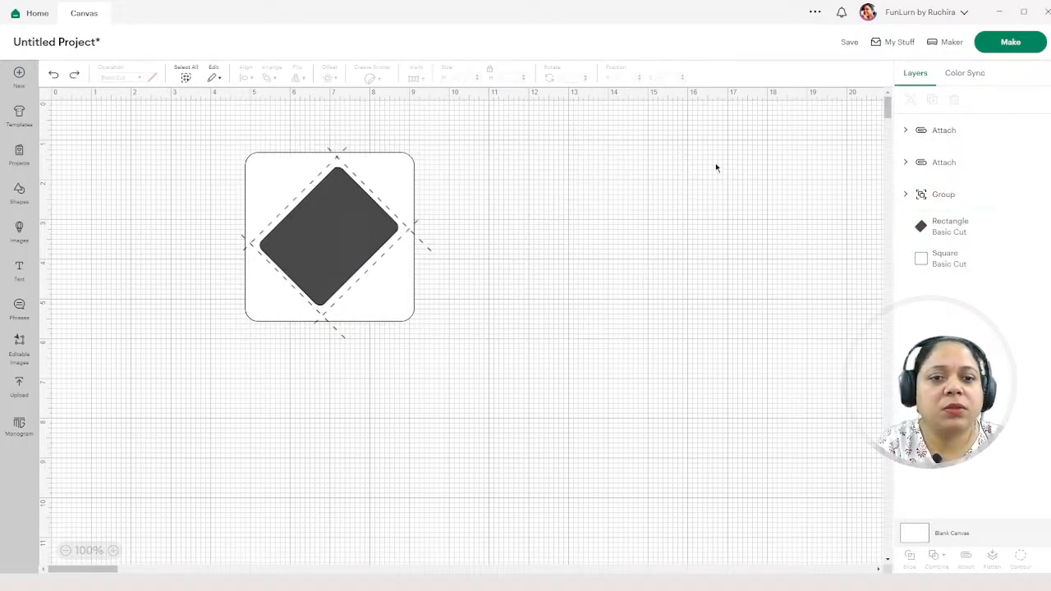
left_click(944, 223)
key("ctrl+y")
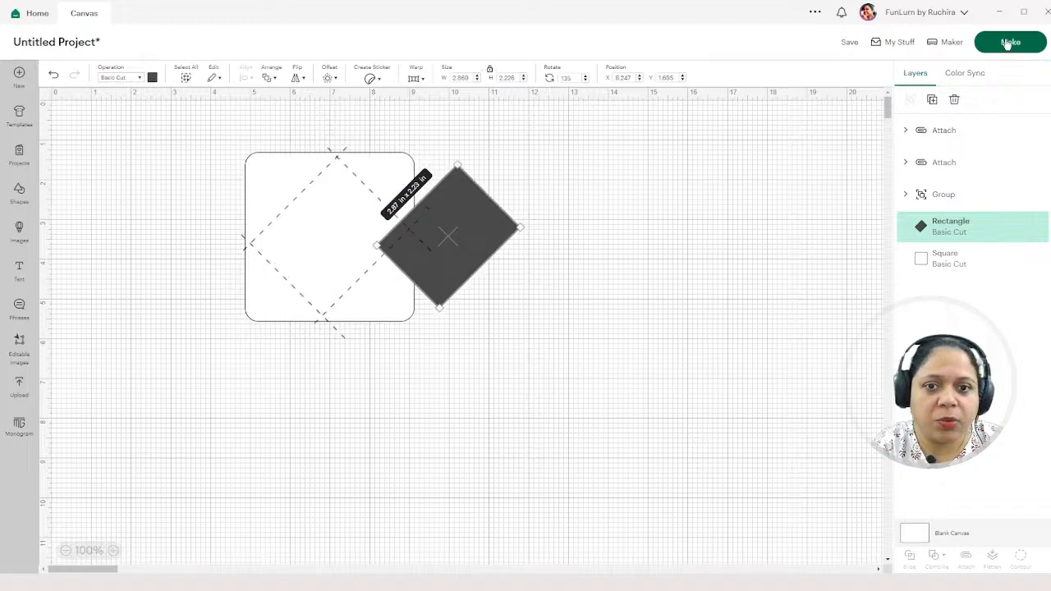
key("shift+Right")
key("shift+Right")
key("shift+Right")
key("shift+Right")
key("shift+Right")
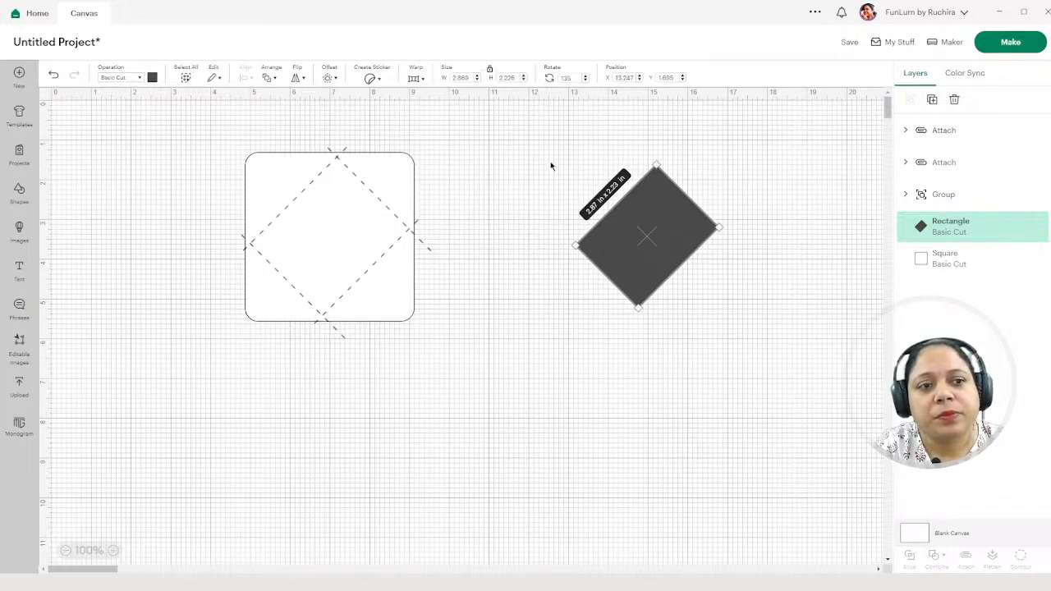
left_click(1022, 226)
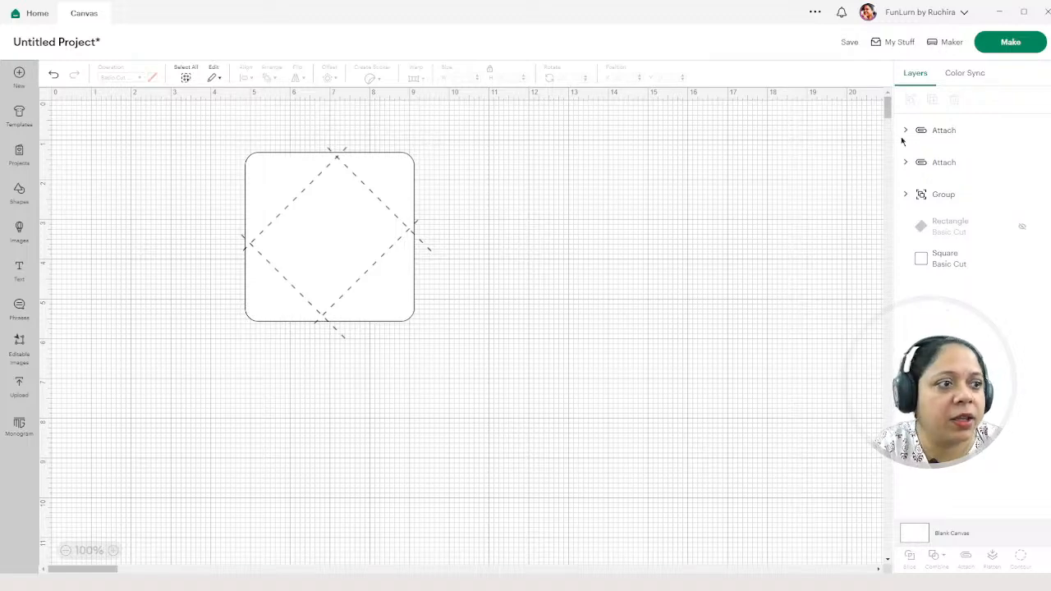
- Examine the two attached line sets and the group together, and the score lines inside the first attached set
left_click(936, 131)
left_click(939, 162, "shift")
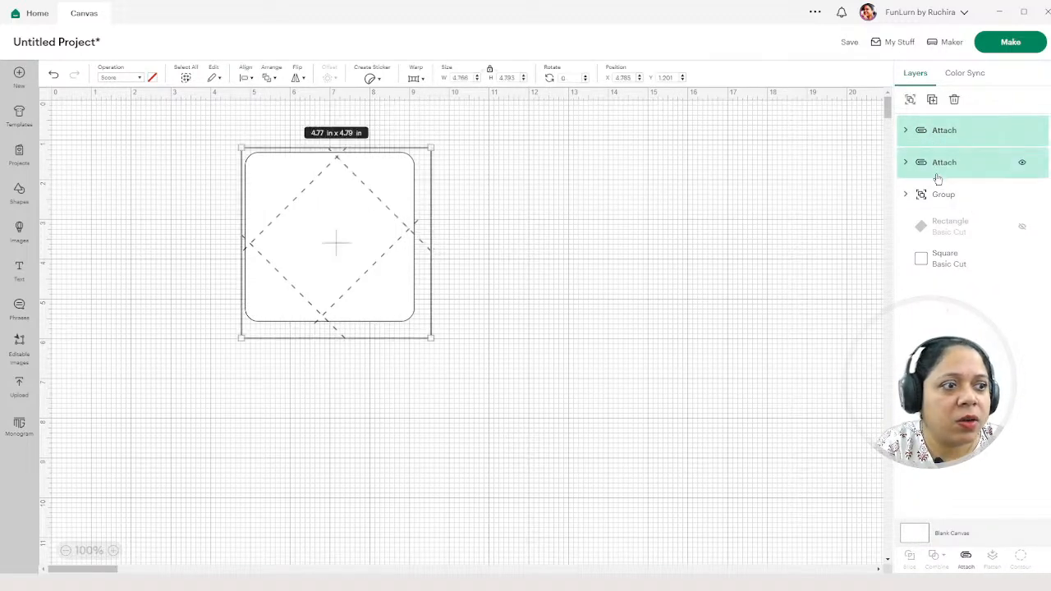
left_click(940, 195, "shift")
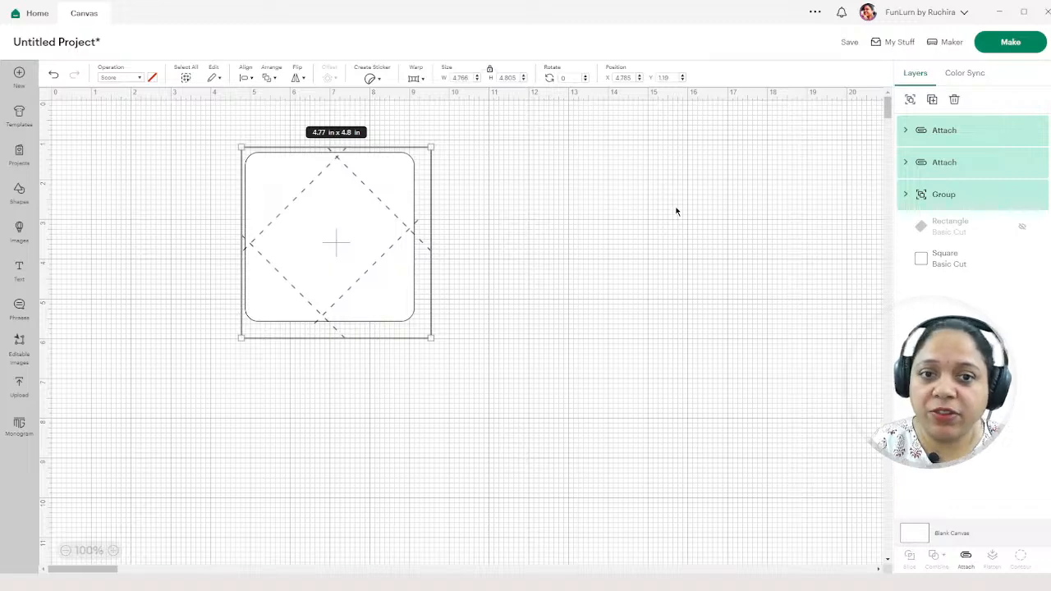
left_click(572, 287)
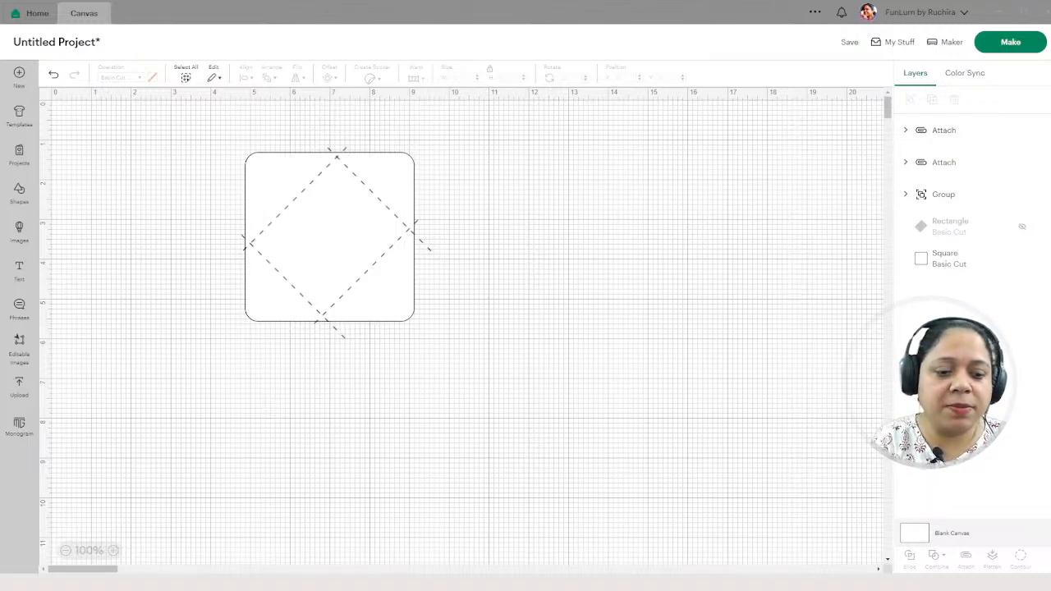
left_click(906, 130)
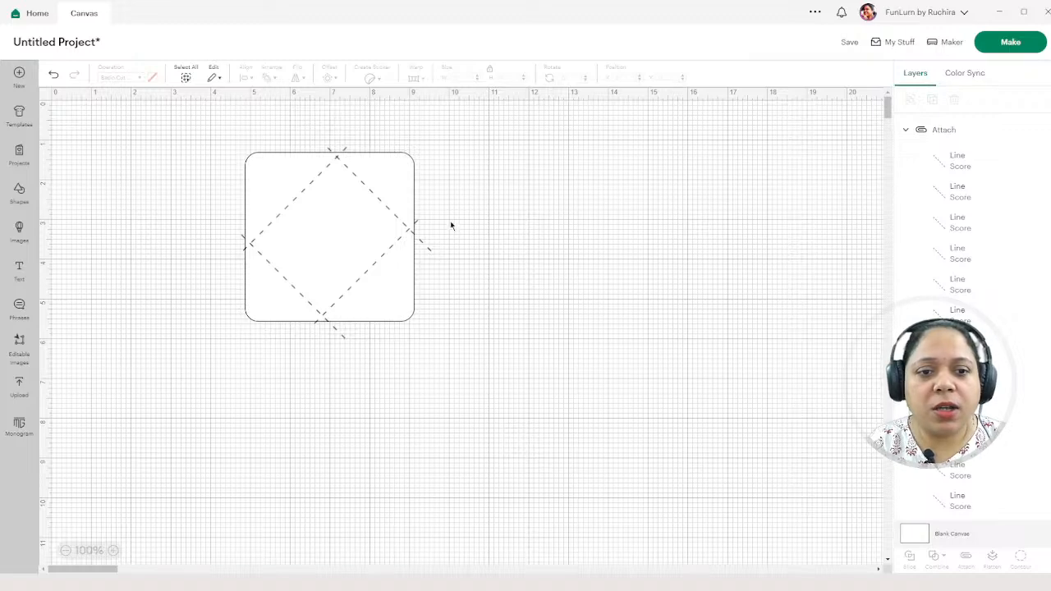
left_click(906, 130)
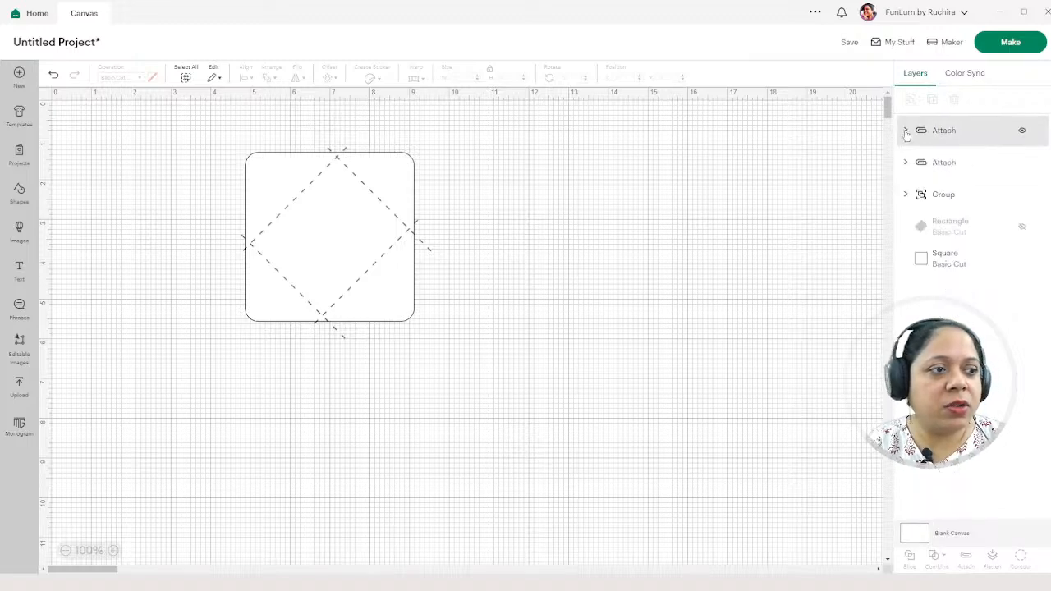
- Detach the dashed line on the frame's upper-right edge into separate score lines
left_click(941, 164)
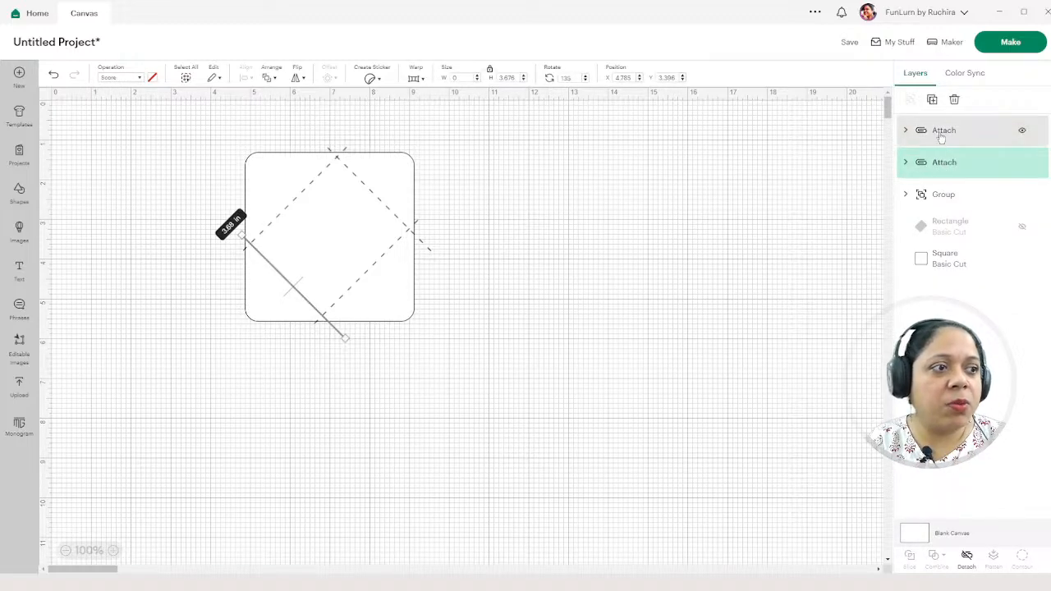
left_click(943, 131, "shift")
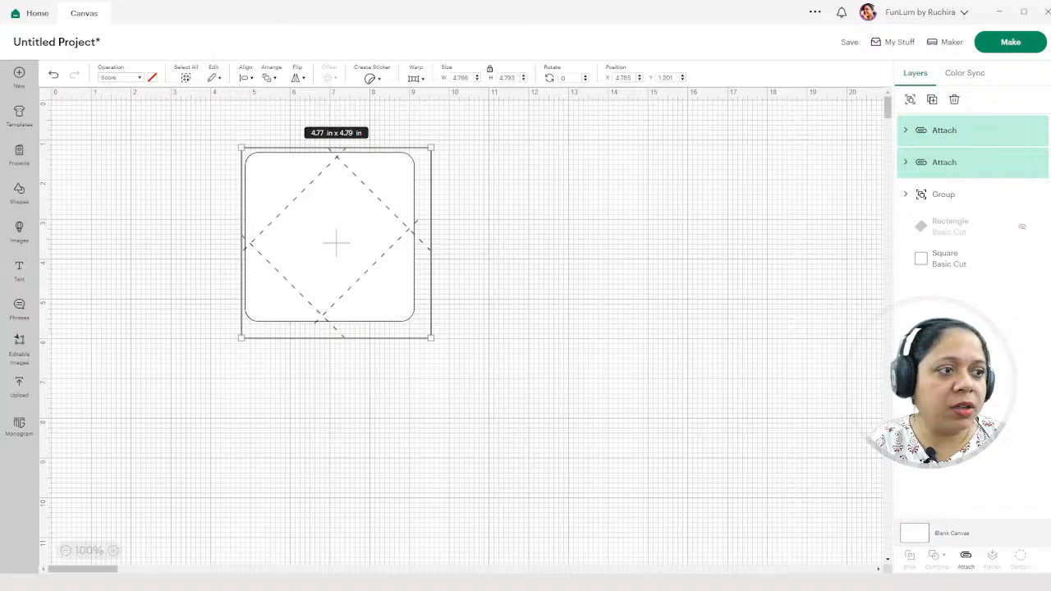
left_click(828, 205)
left_click(943, 138)
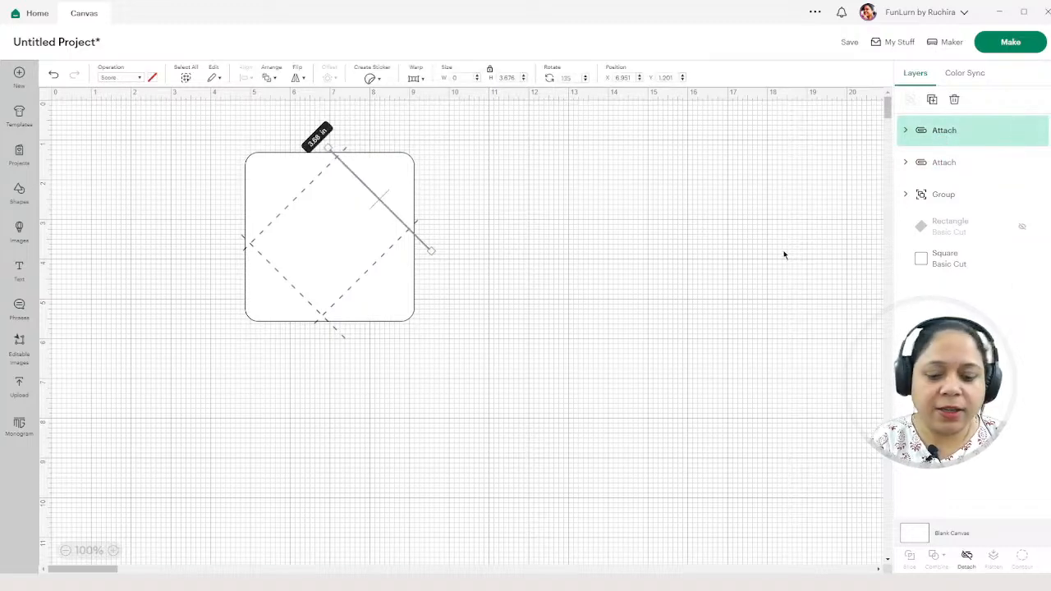
left_click(969, 563)
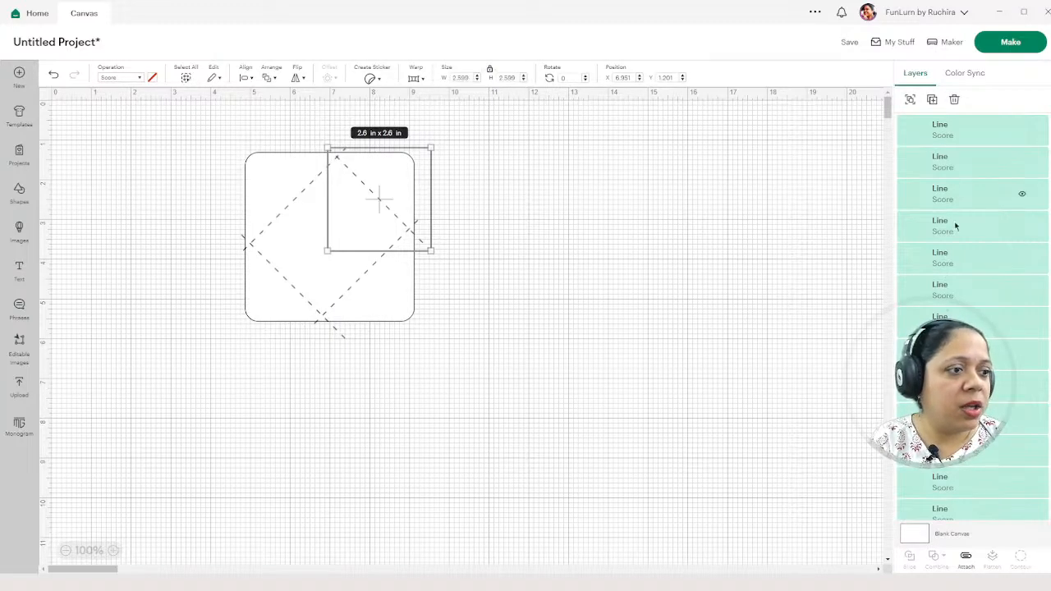
left_click(574, 217)
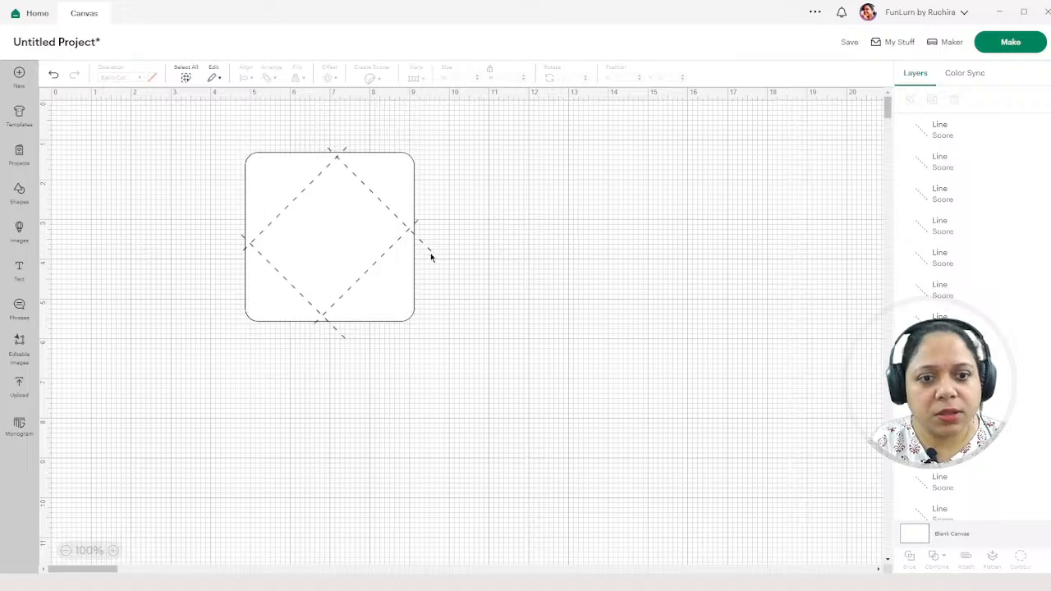
- Delete the upper-right edge's overhanging dashes: one beyond the frame's top corner and two beyond its right corner
left_click(959, 136)
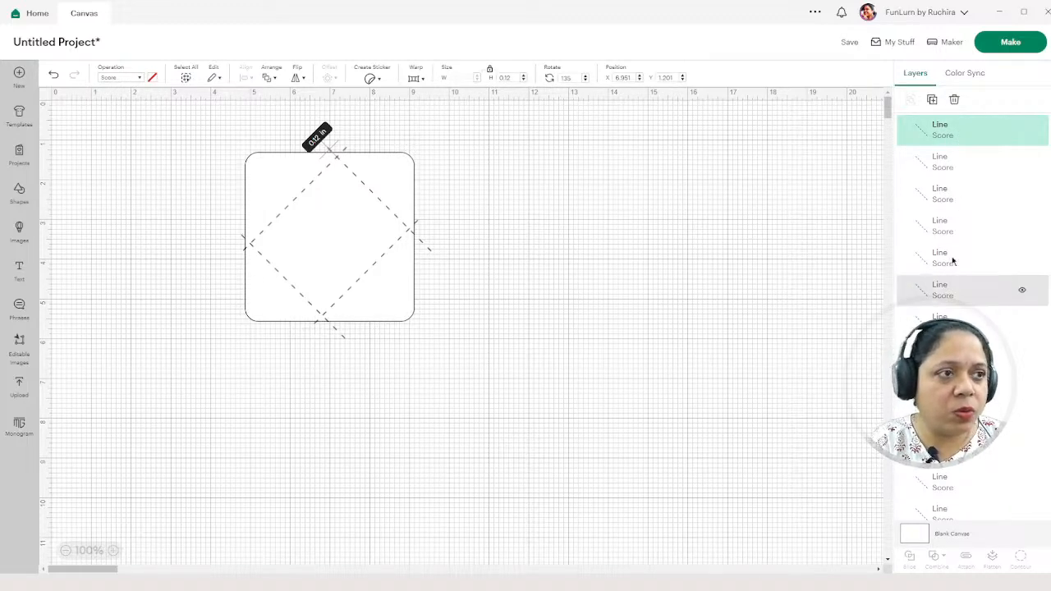
left_click(957, 100)
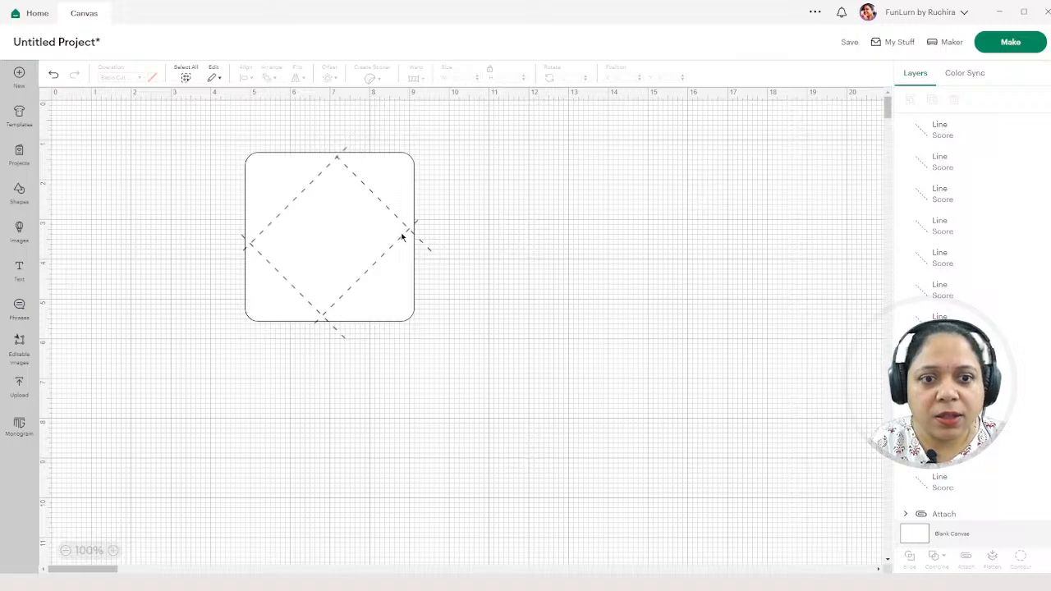
left_click(431, 253)
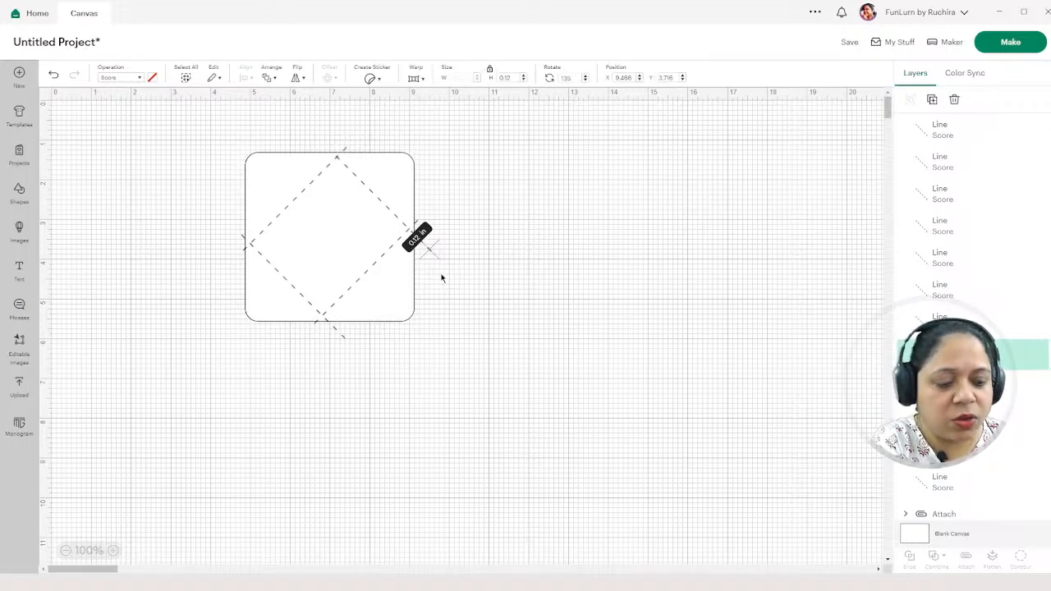
key("Delete")
left_click(424, 245)
key("Delete")
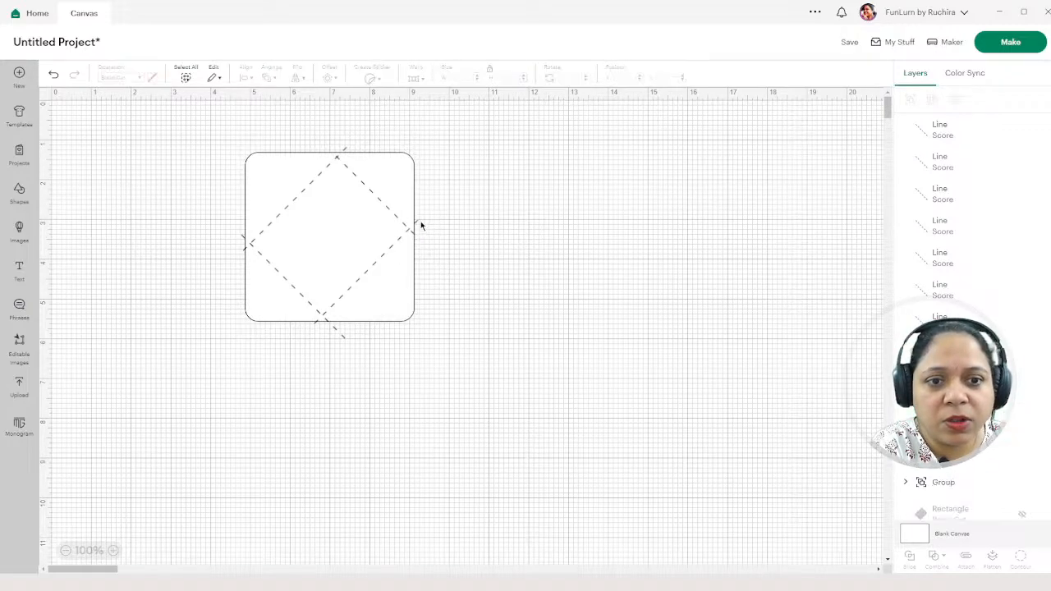
- Ungroup the two long-edge dashed lines and check that each one can be selected separately
left_click(415, 222)
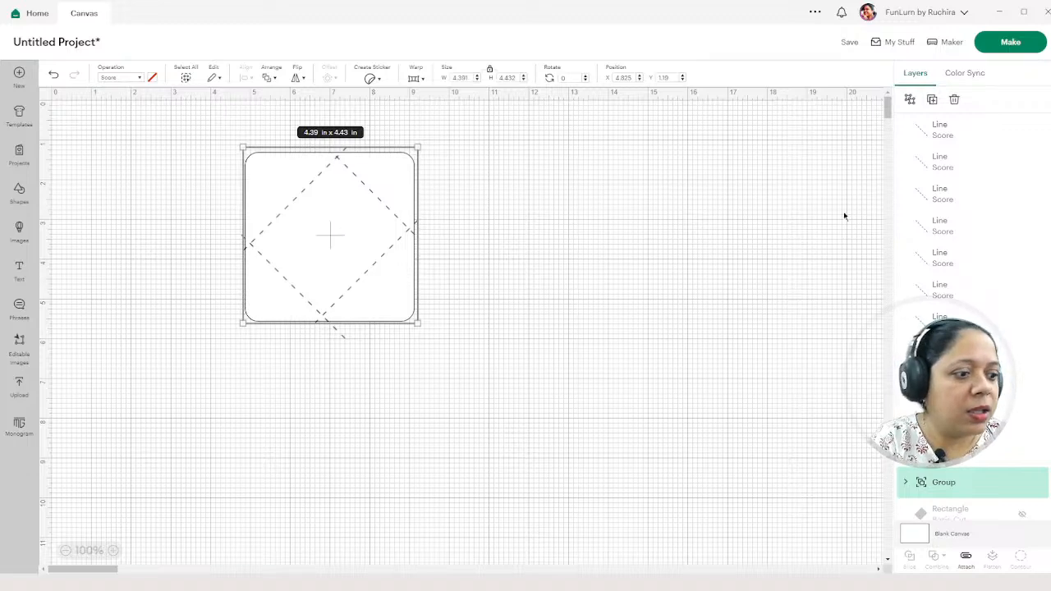
left_click(402, 145)
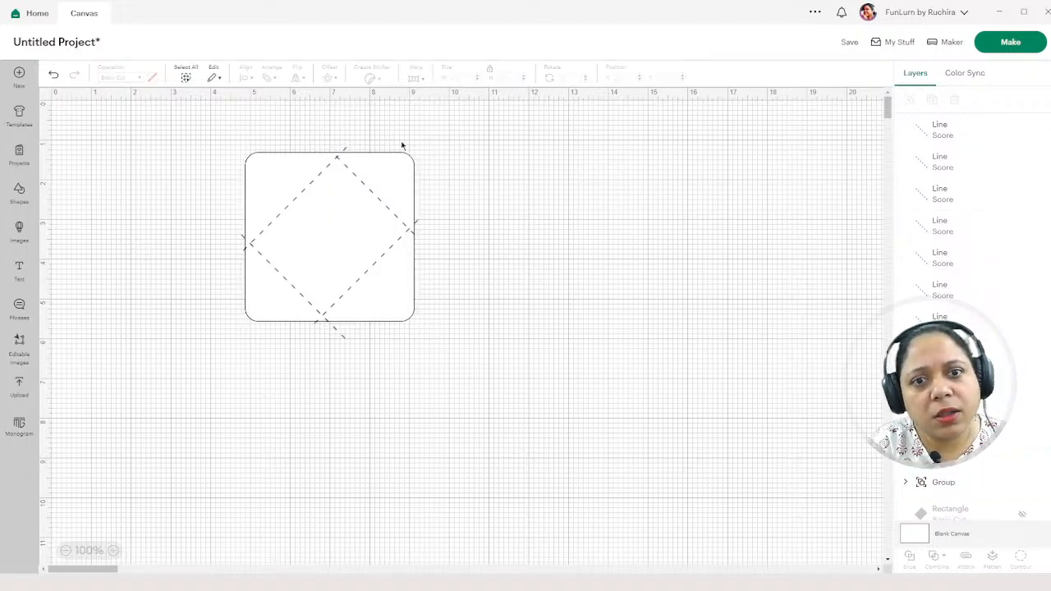
left_click(345, 153)
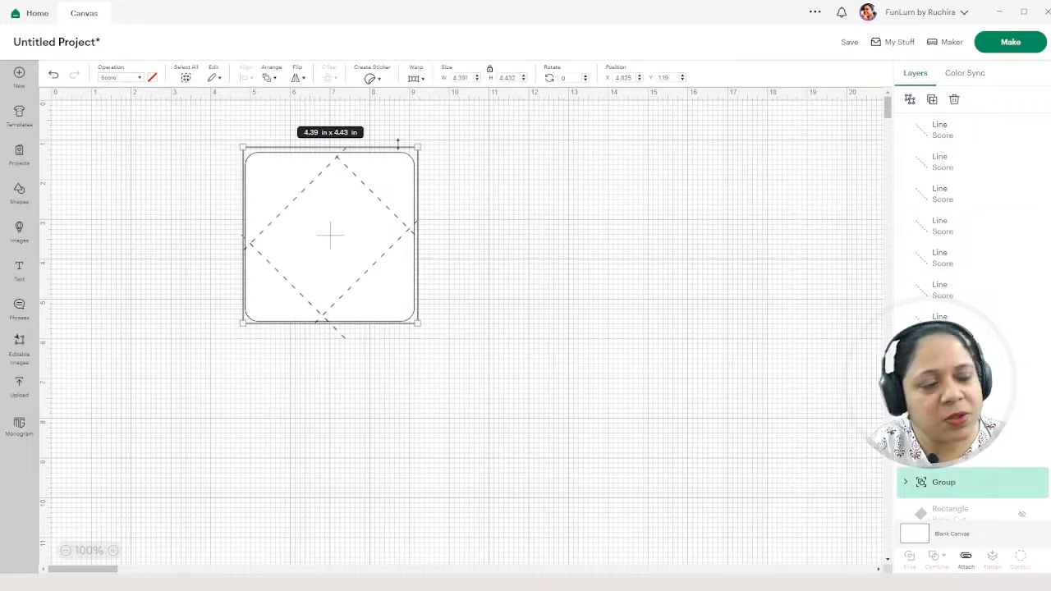
left_click(909, 98)
left_click(731, 227)
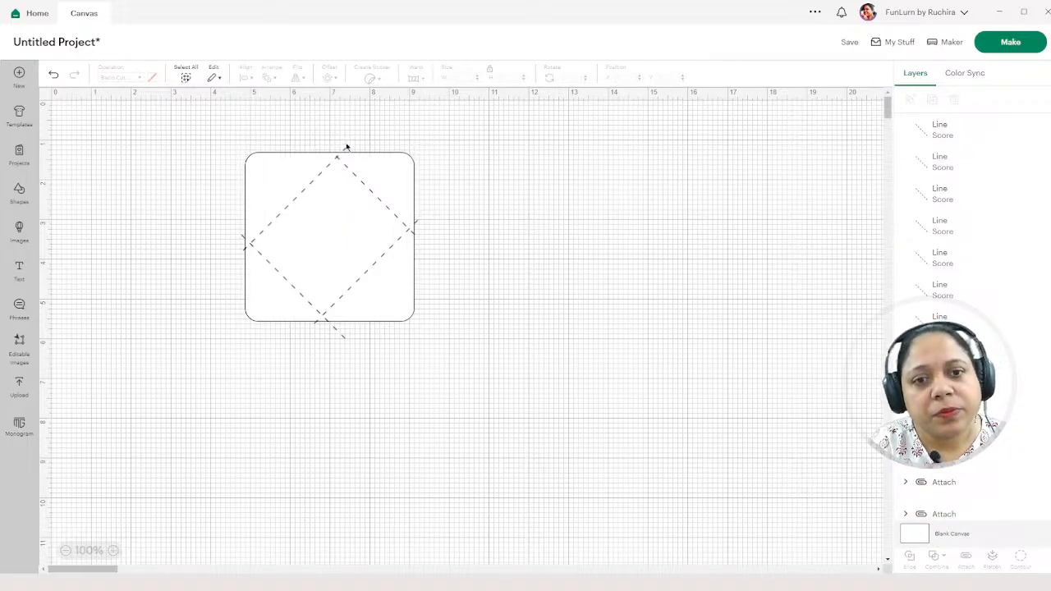
left_click(317, 322)
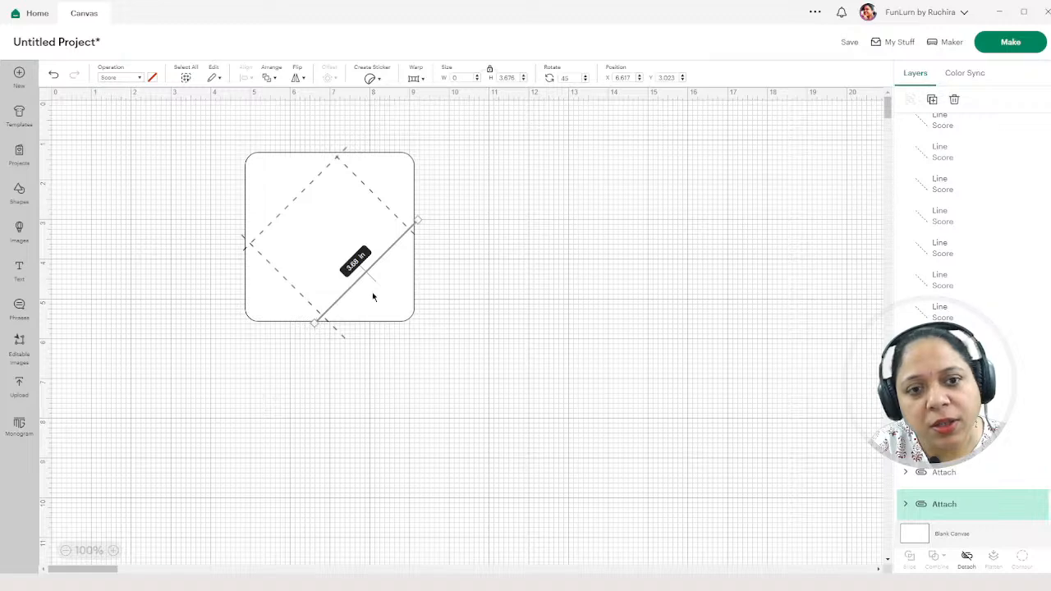
left_click(486, 232)
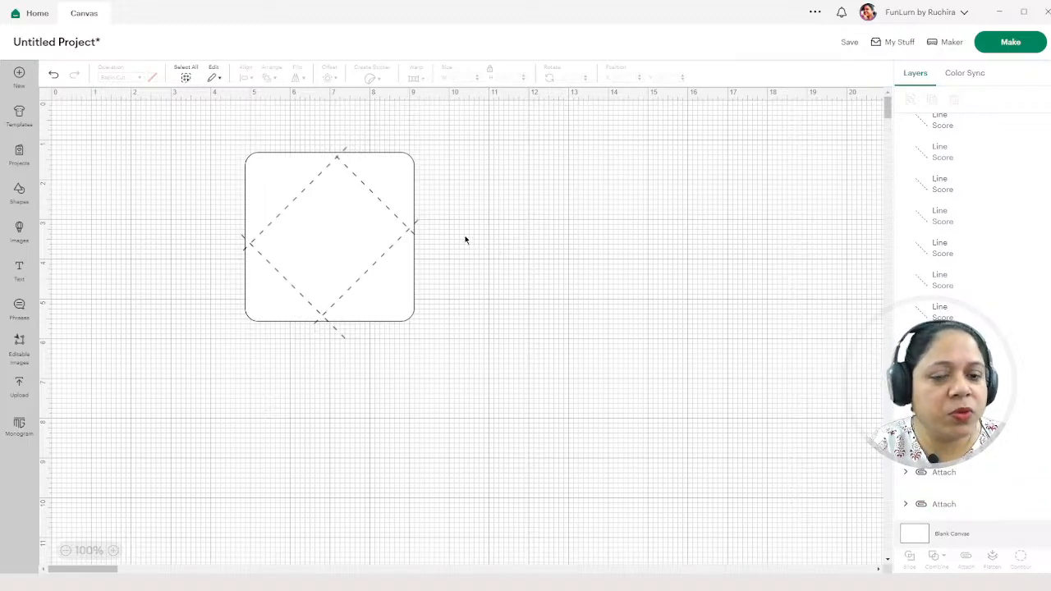
left_click(345, 150)
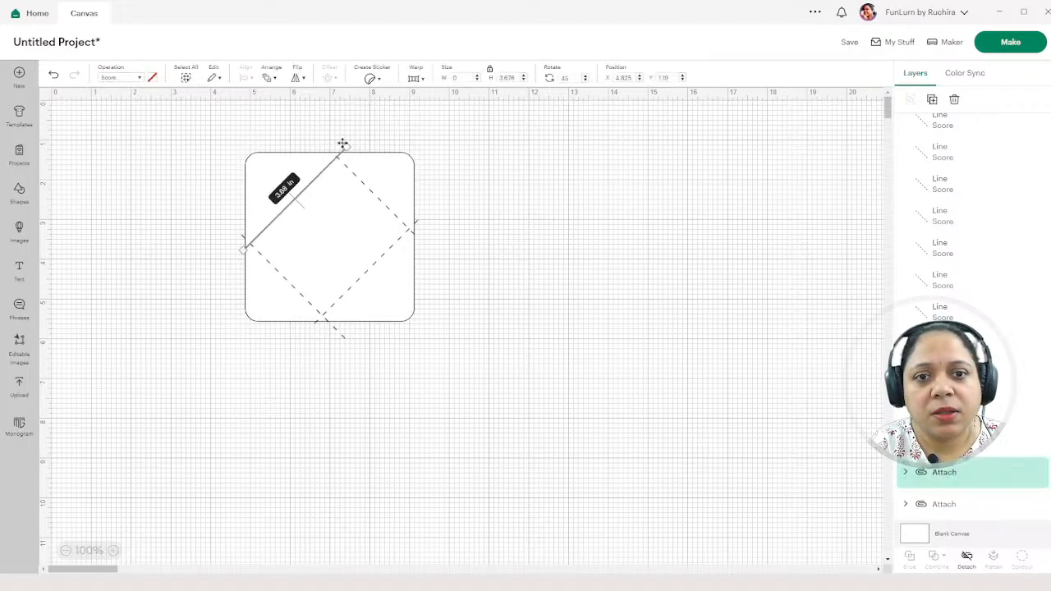
left_click(505, 178)
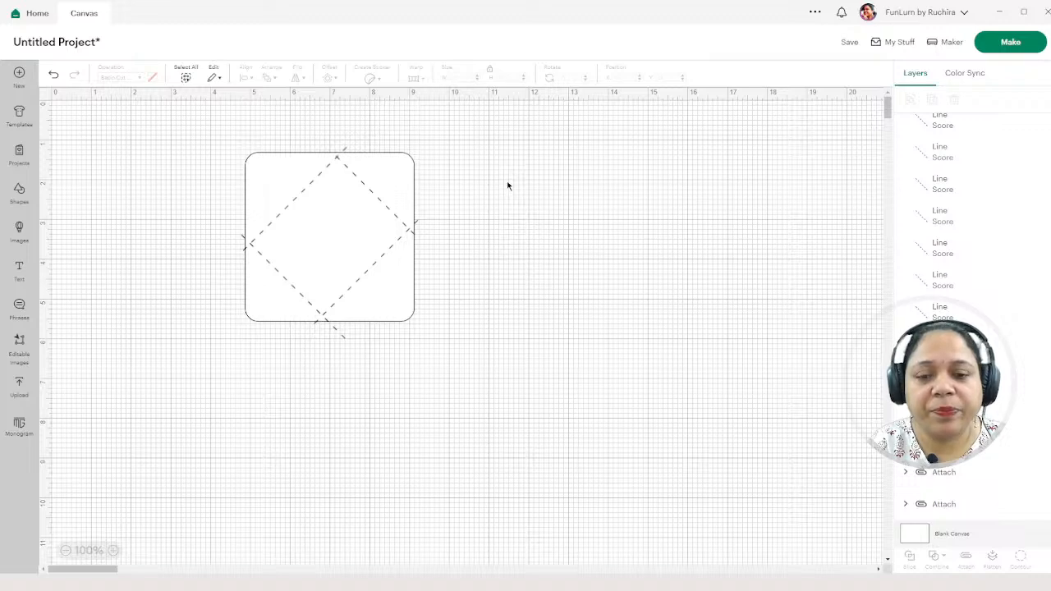
- Detach the lower-left dashed line and delete its overhanging dashes, two beyond the frame's bottom corner and one beyond its left corner
left_click(343, 337)
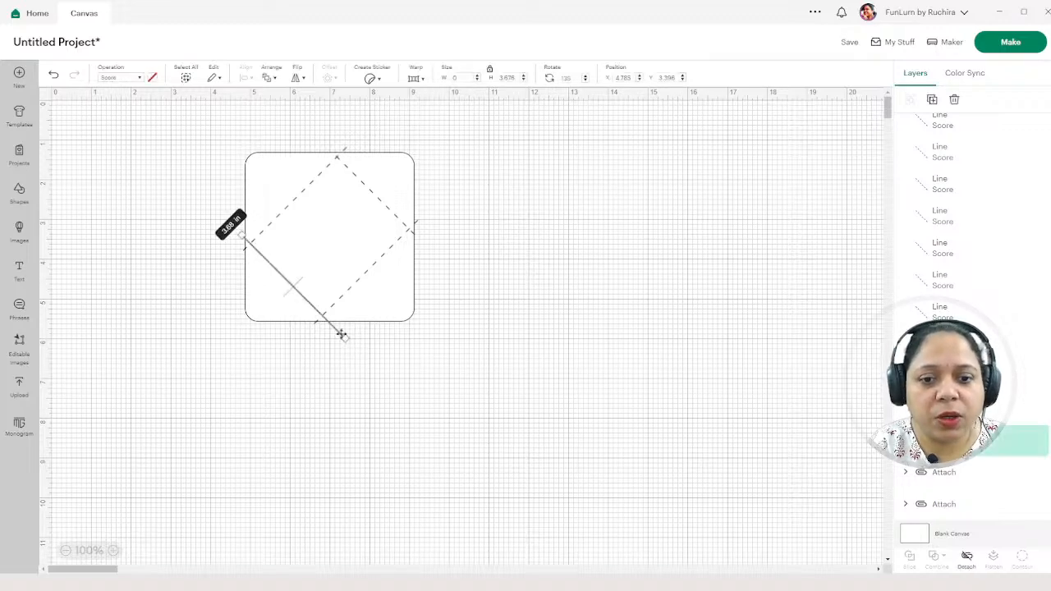
left_click(966, 558)
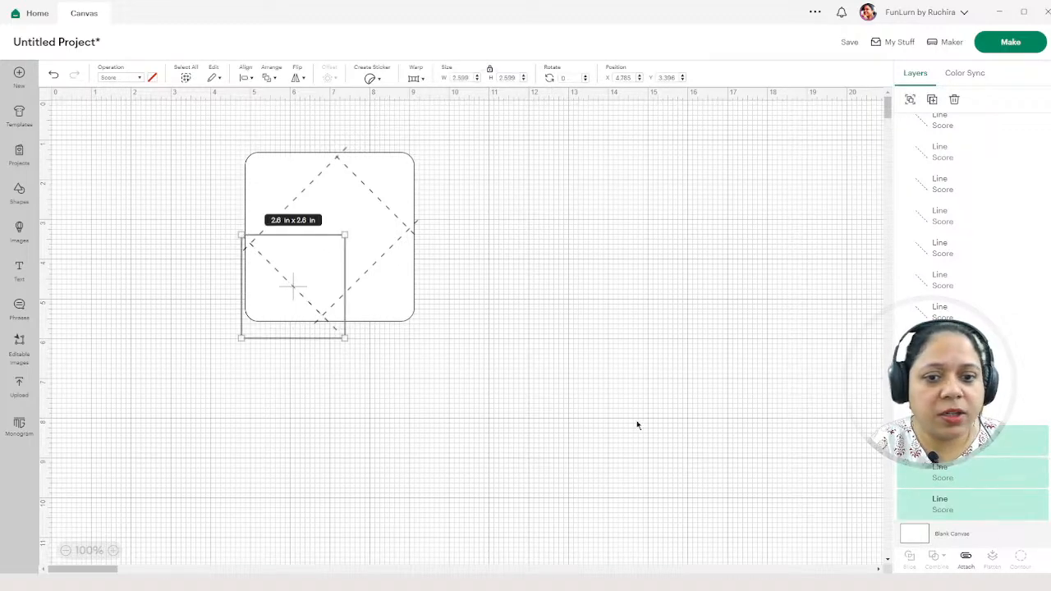
left_click(636, 425)
left_click(343, 339)
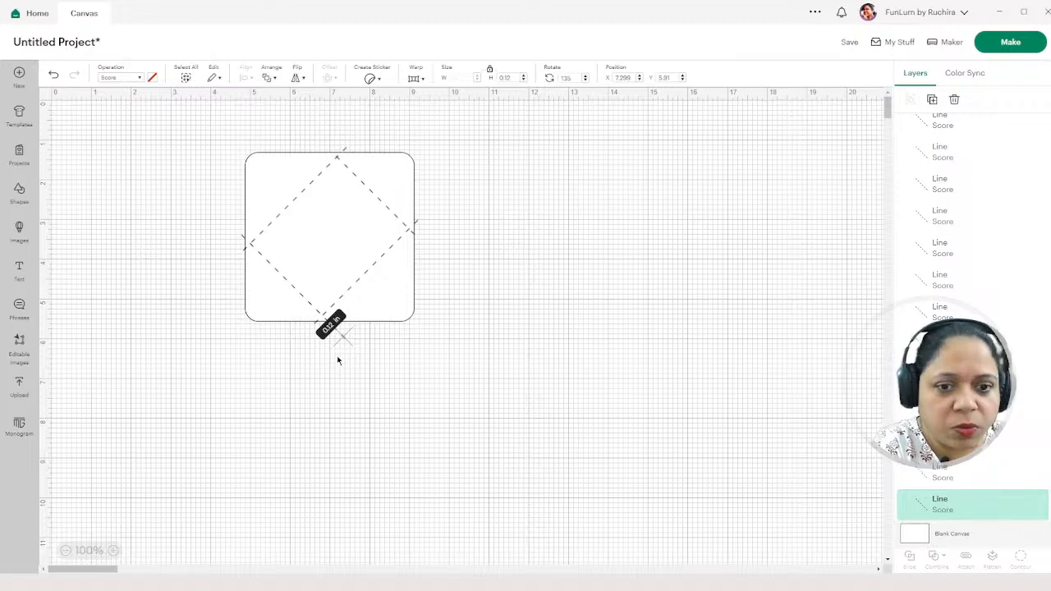
key("Delete")
left_click(335, 331)
key("Delete")
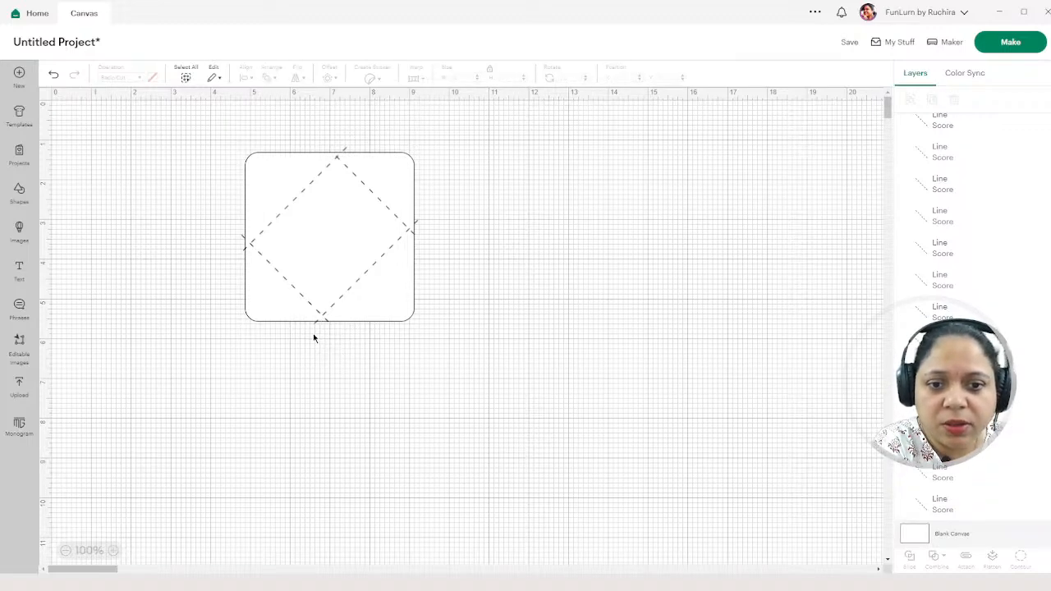
left_click(242, 239)
key("Delete")
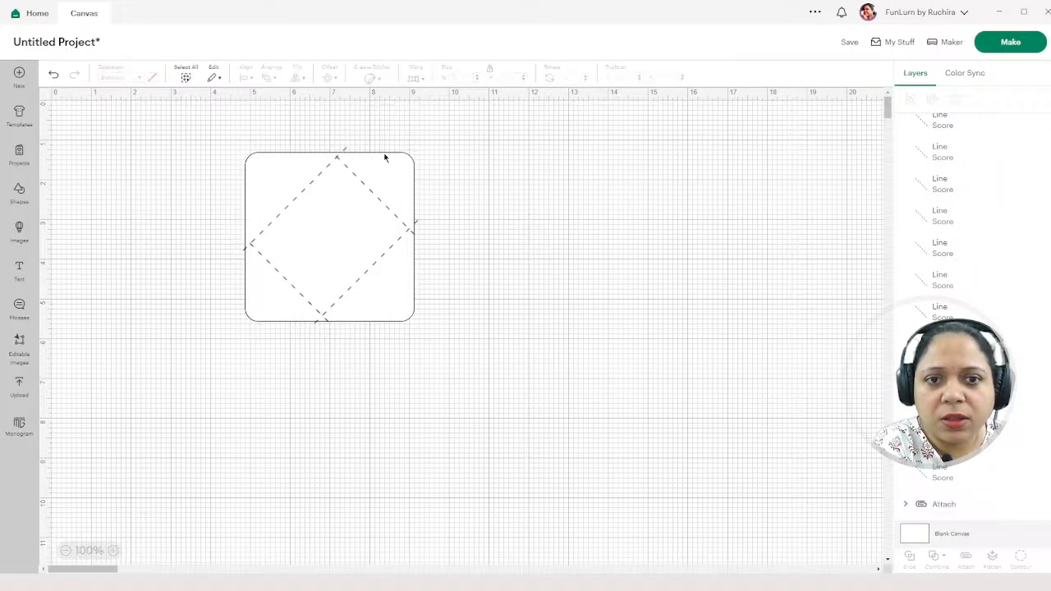
- Detach the upper-left dashed line and delete its dash that sticks out above the frame's top corner
left_click(347, 151)
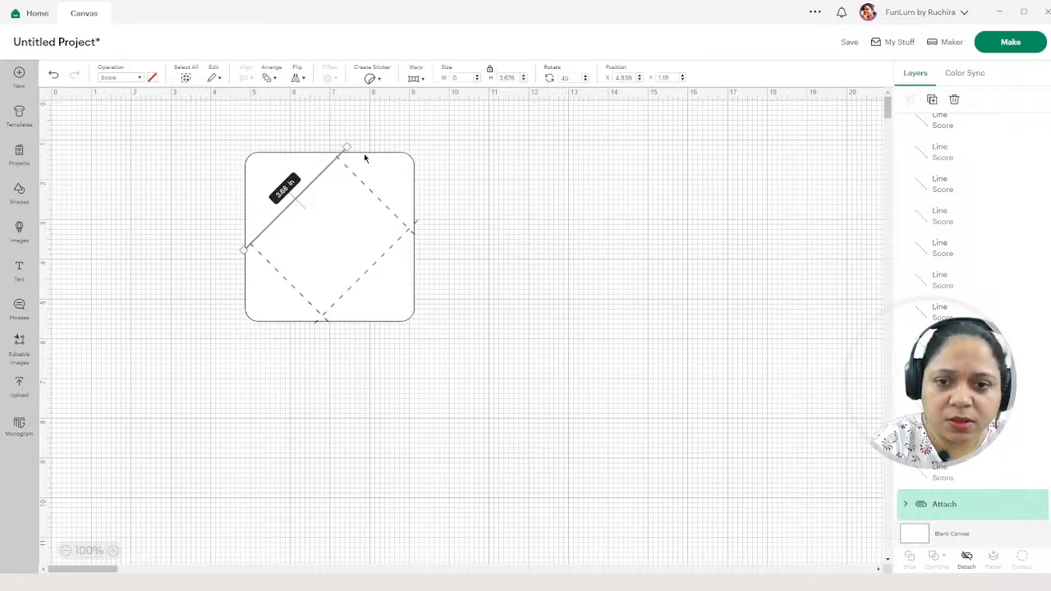
key("ctrl+z")
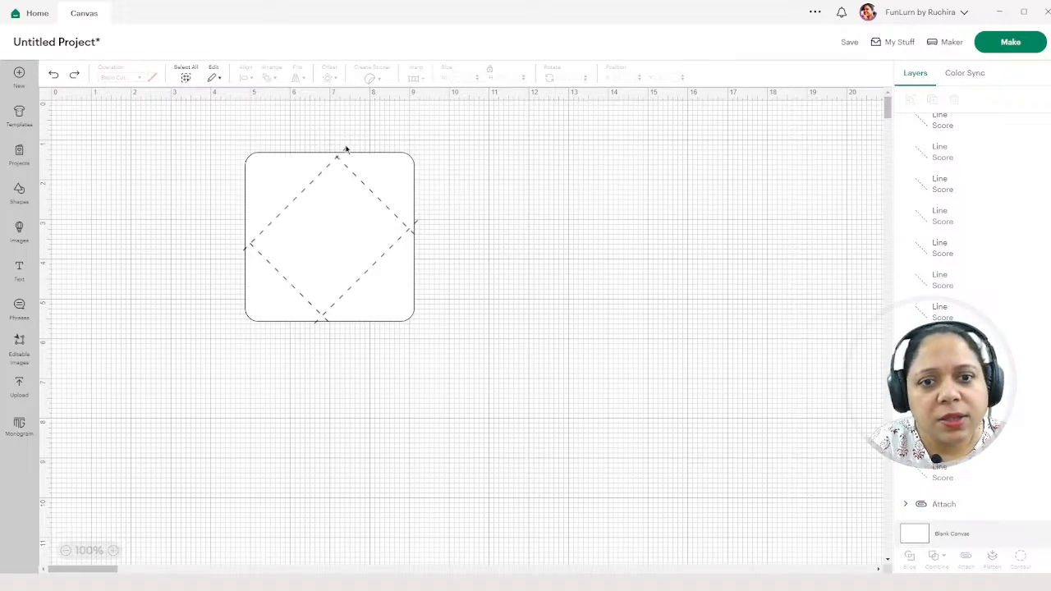
key("ctrl+y")
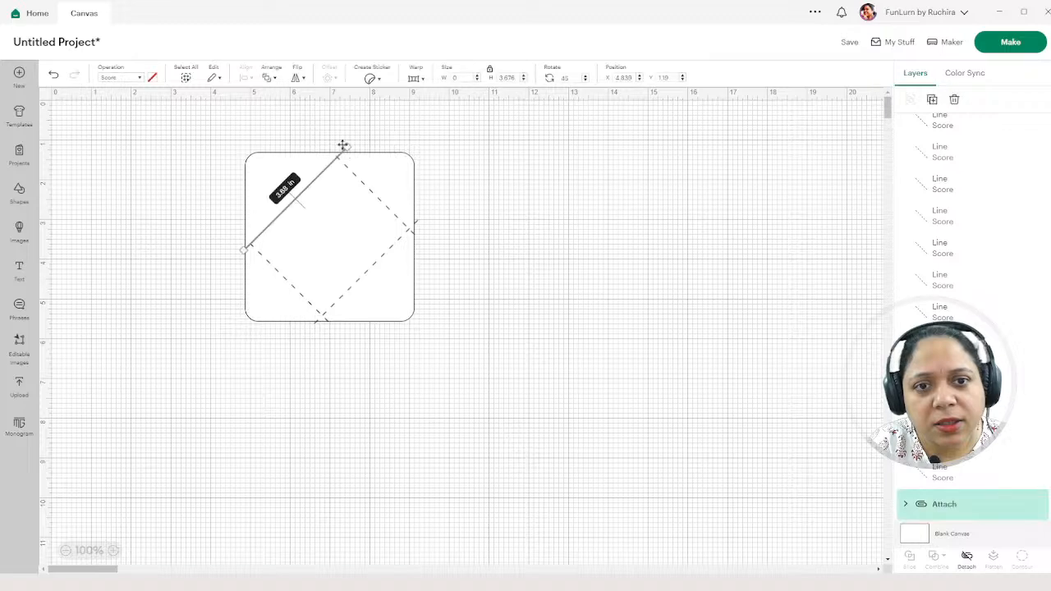
left_click(968, 556)
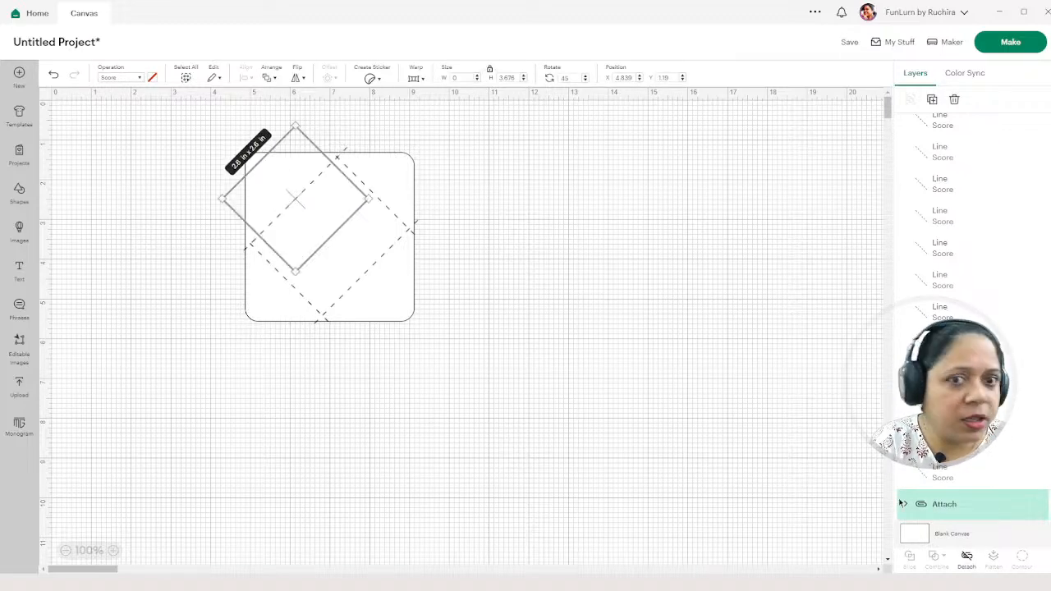
left_click(544, 234)
left_click(349, 151)
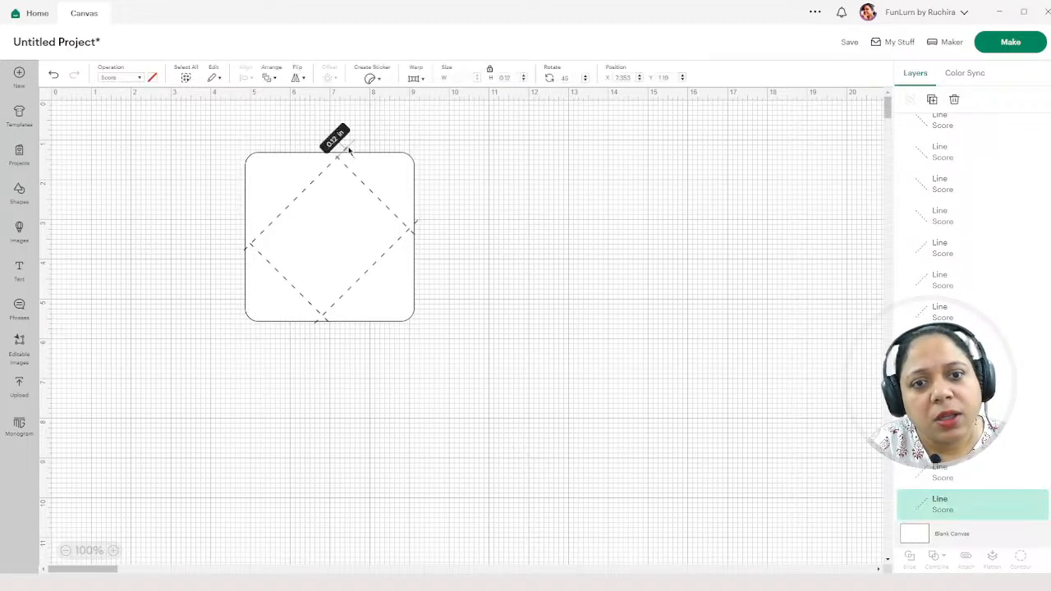
left_click(515, 281)
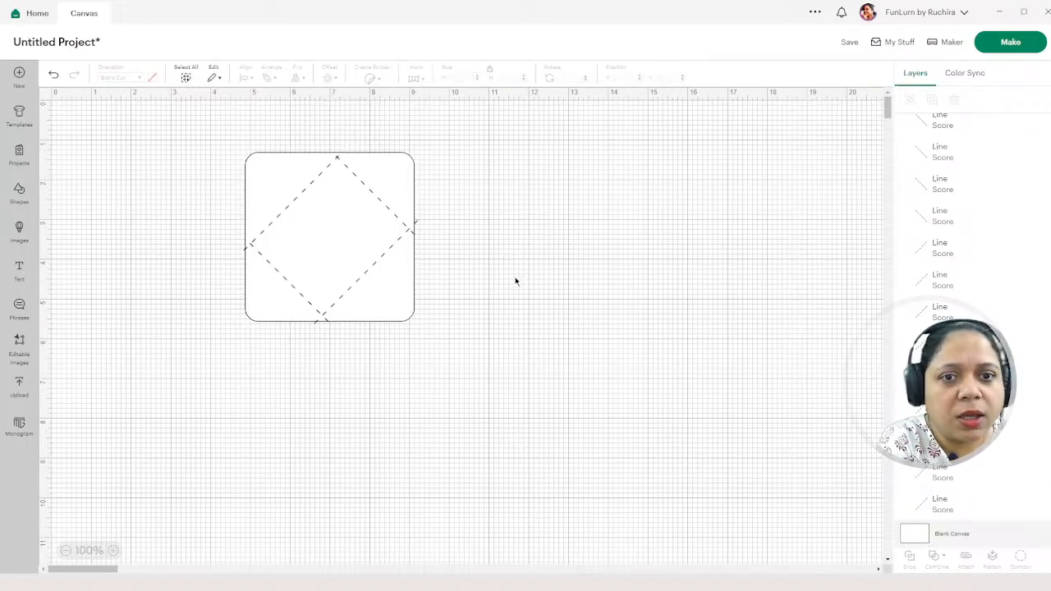
- Detach the lower-right dashed line and delete its overhanging dashes at the frame's right and bottom corners
left_click(418, 226)
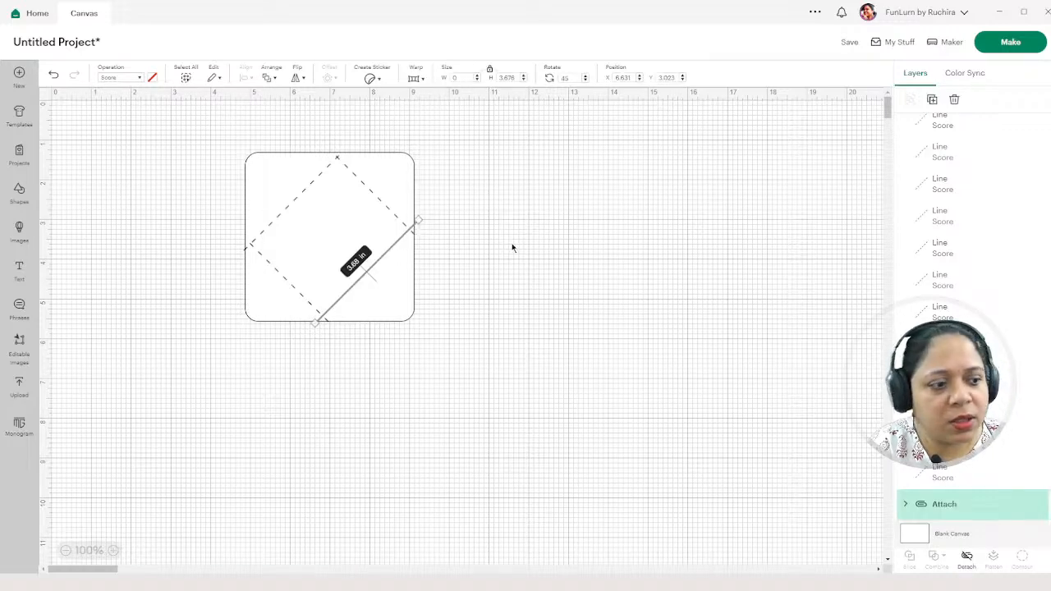
left_click(967, 556)
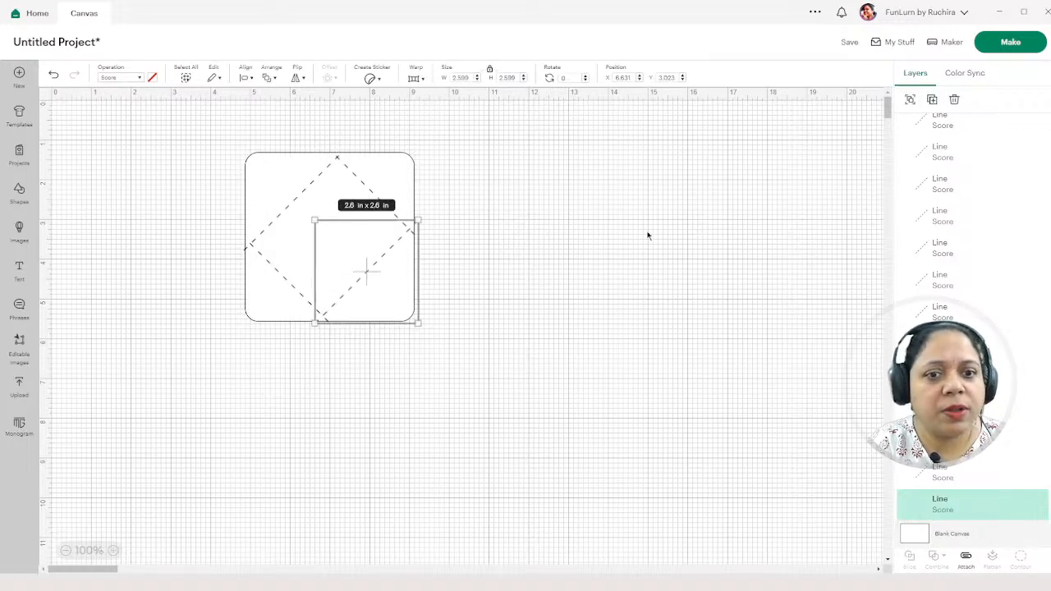
left_click(648, 232)
left_click(418, 224)
left_click(462, 305)
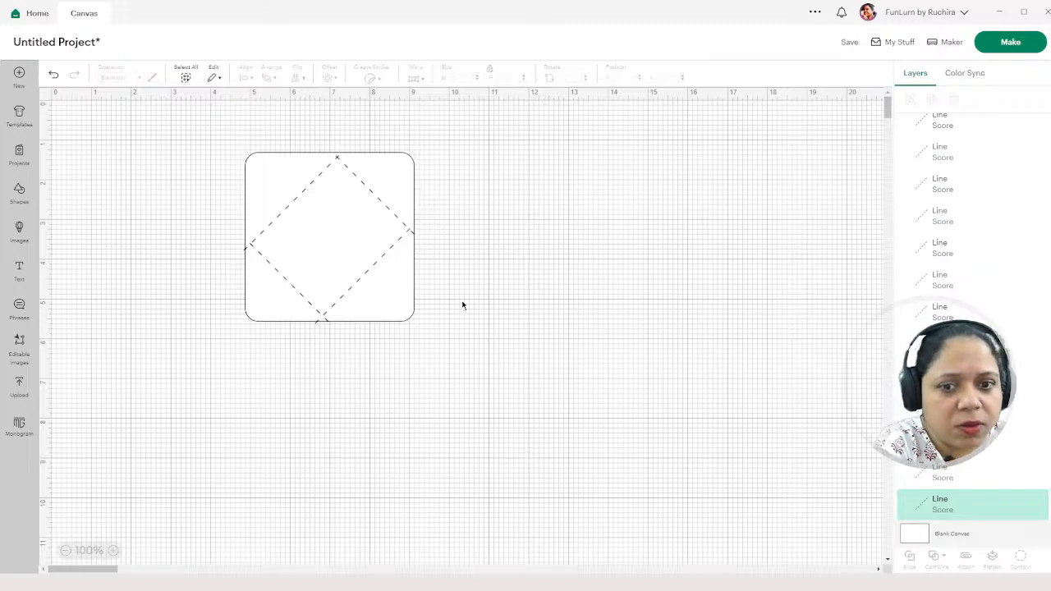
left_click(317, 326)
left_click(320, 336)
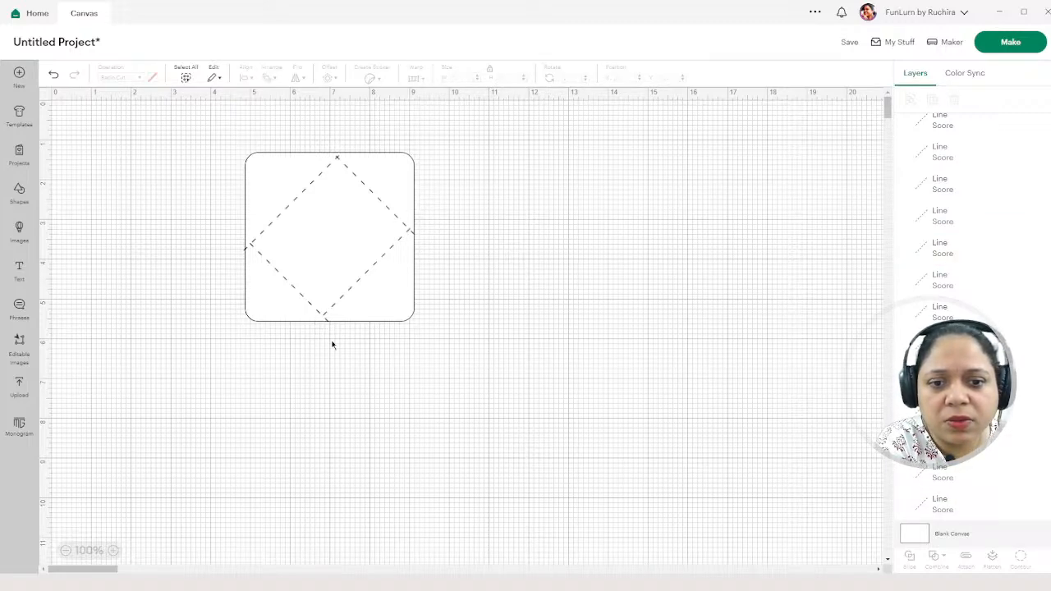
- Delete the remaining overhanging dashes at the frame's left, right and bottom corners
left_click(246, 253)
left_click(482, 226)
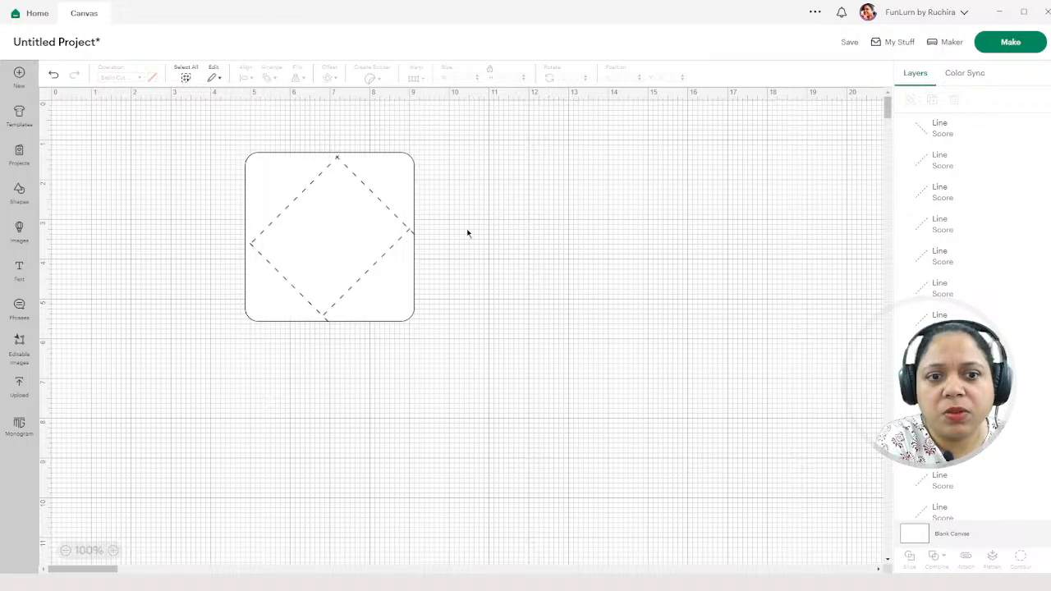
left_click(416, 237)
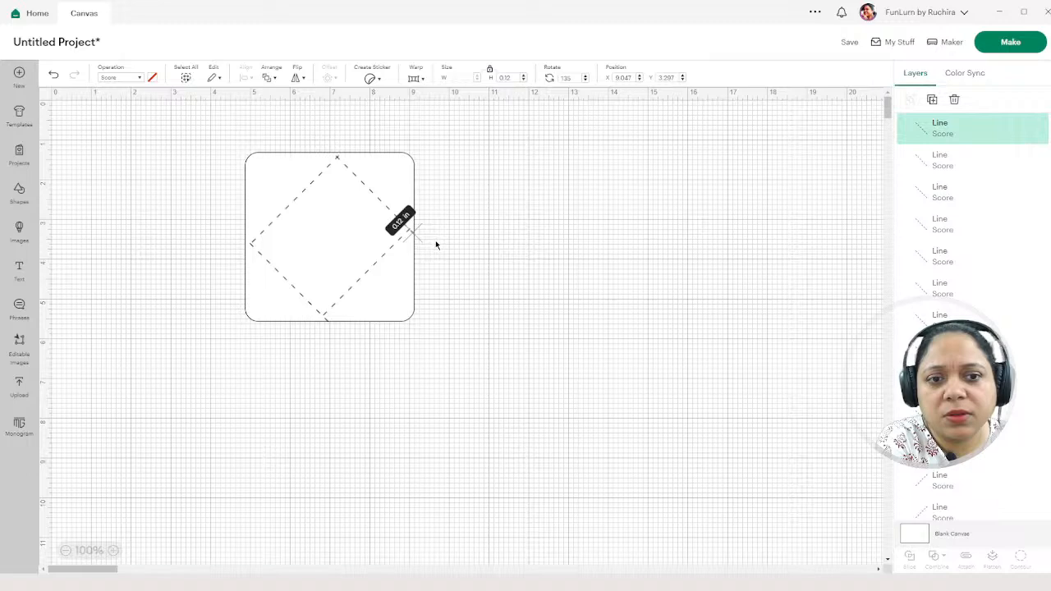
left_click(435, 241)
left_click(327, 325)
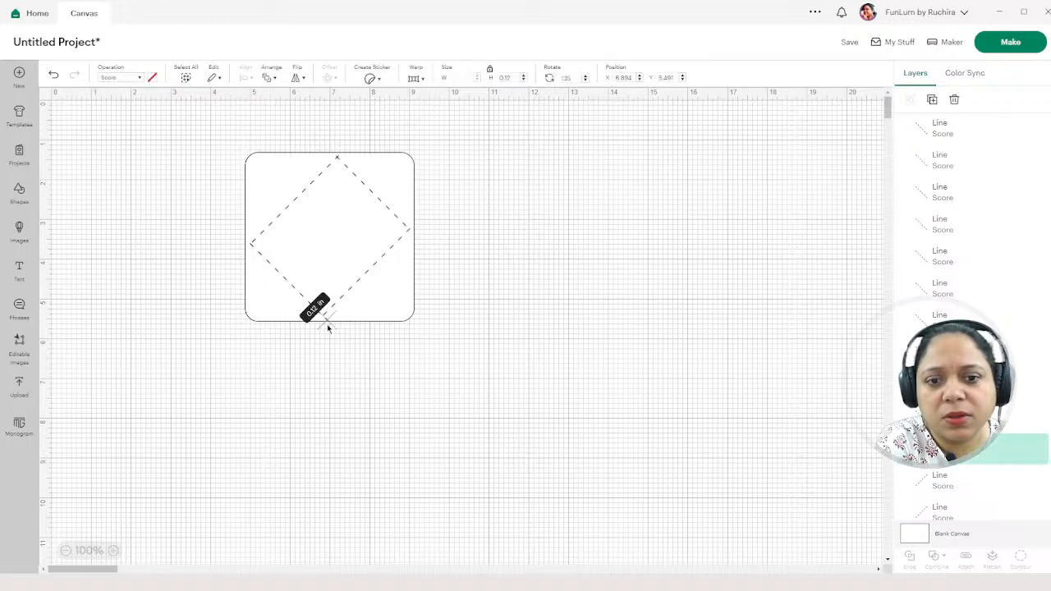
left_click(357, 301)
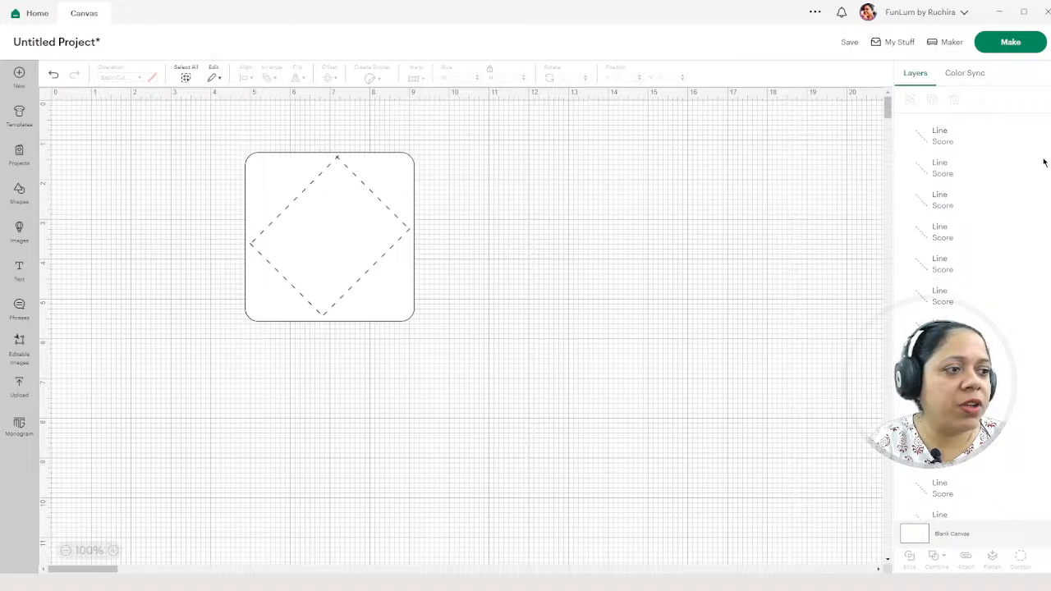
- Group the first 13 dash layers in the layer order, starting with the dash at the frame's top corner
left_click(959, 138)
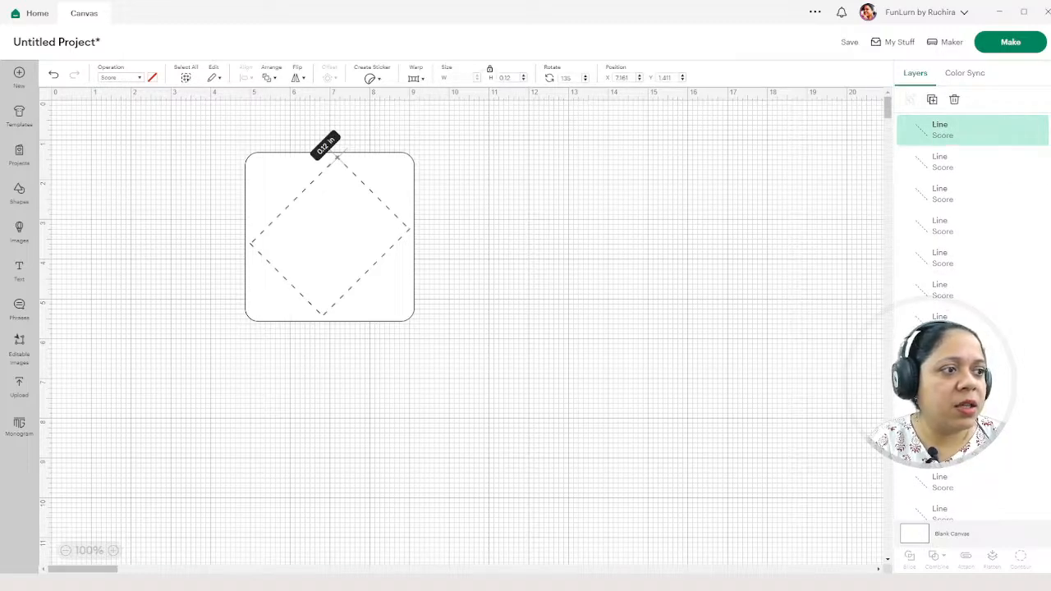
scroll(1039, 329, "down", 3)
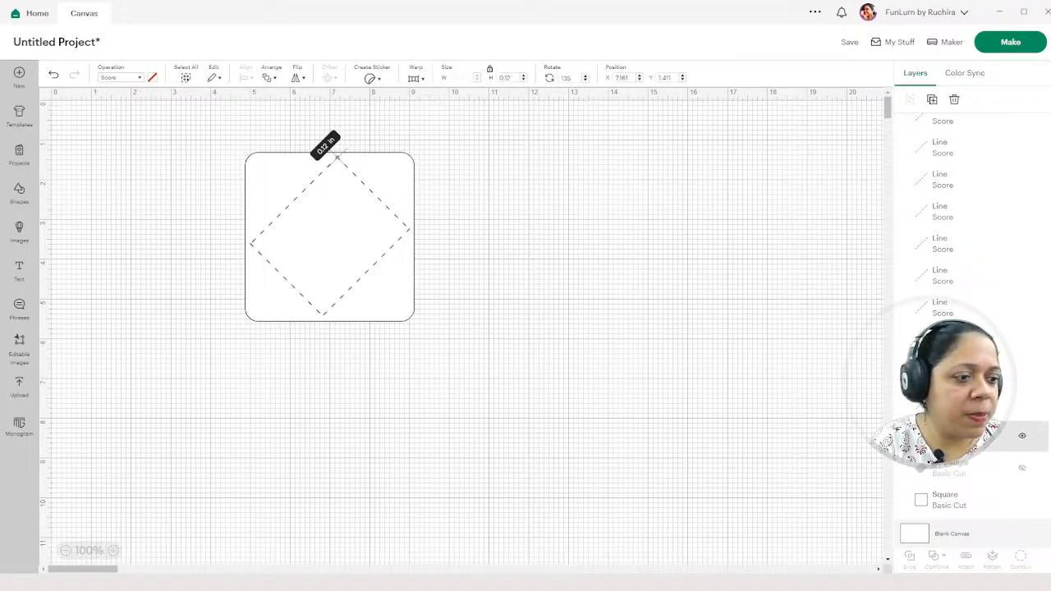
left_click(1028, 423, "shift")
left_click(952, 384, "ctrl")
left_click(951, 352, "ctrl")
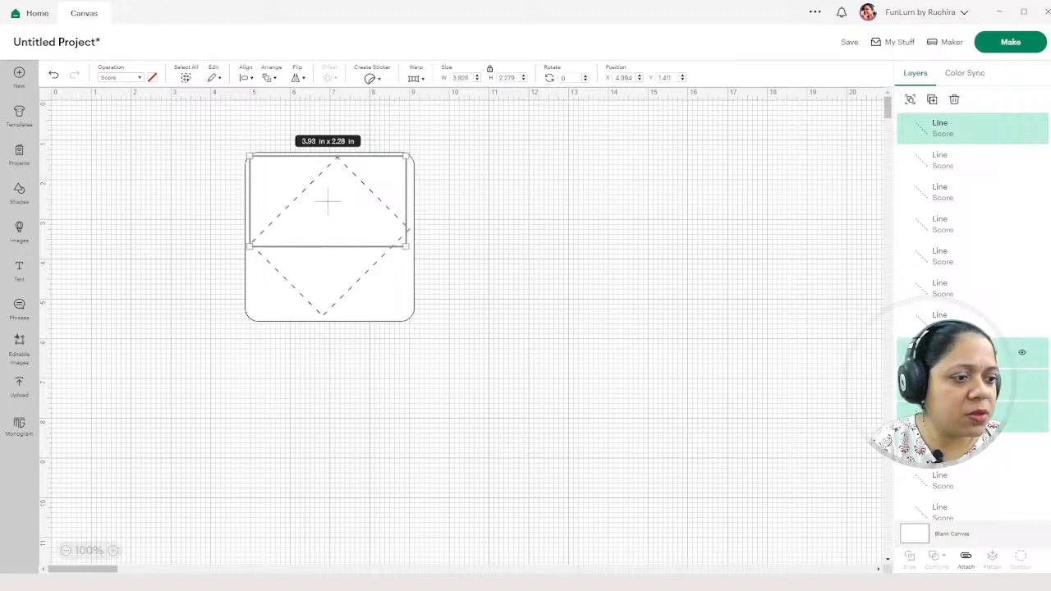
left_click(951, 318, "ctrl")
left_click(948, 288, "ctrl")
left_click(947, 256, "ctrl")
left_click(947, 224, "ctrl")
left_click(946, 192, "ctrl")
left_click(946, 160, "ctrl")
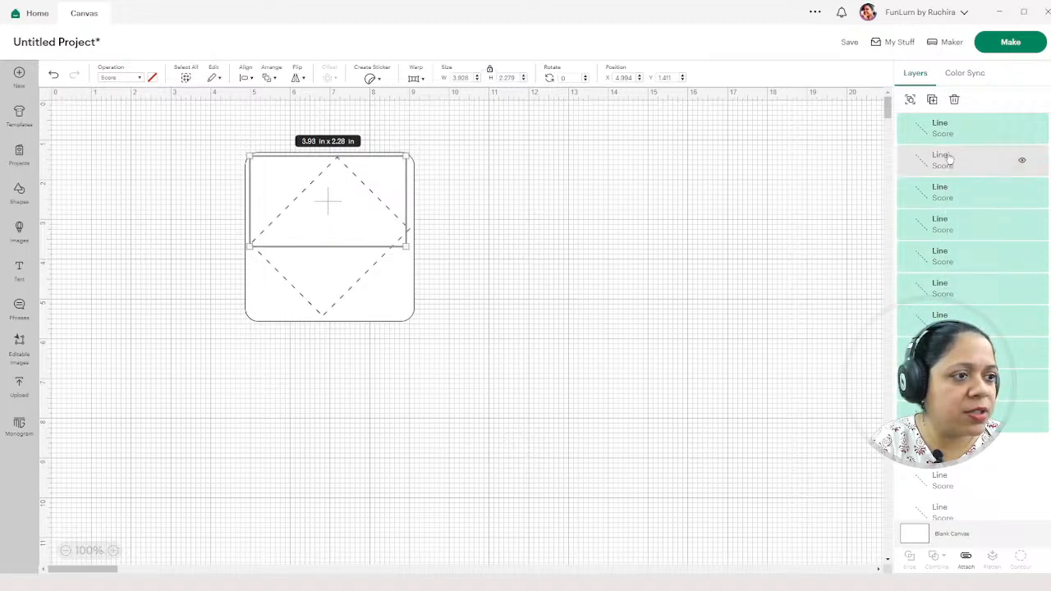
scroll(948, 156, "down", 1)
scroll(1014, 411, "down", 8)
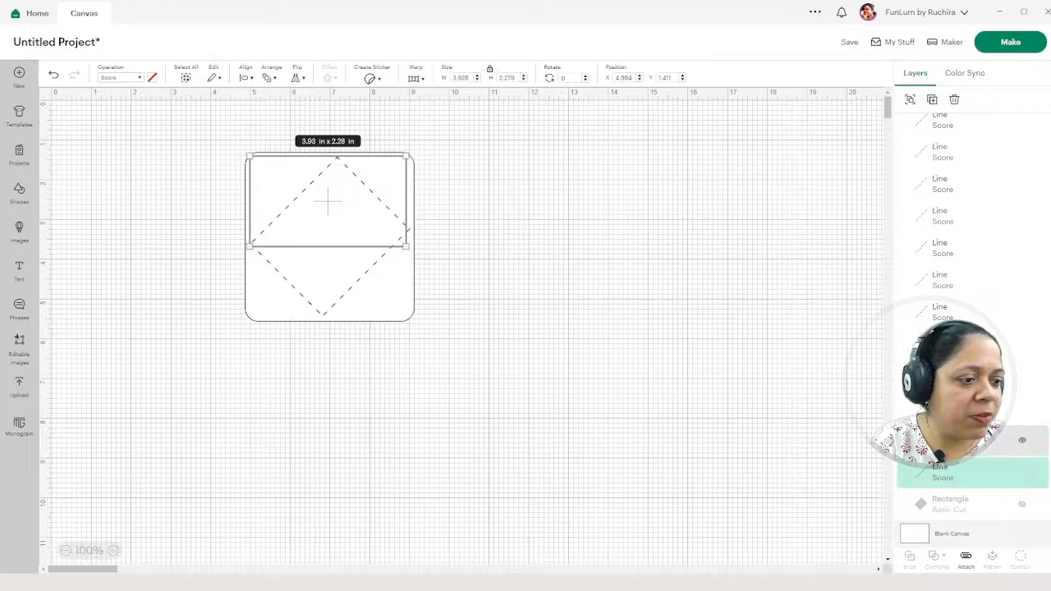
left_click(965, 441, "ctrl")
left_click(944, 450, "ctrl")
left_click(942, 507, "ctrl")
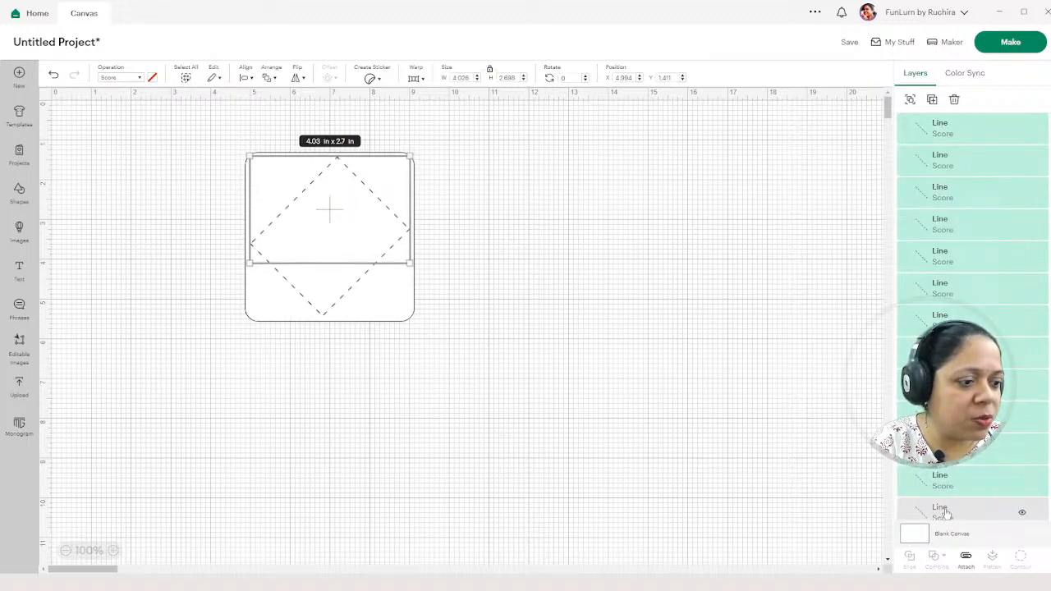
scroll(1014, 394, "down", 2)
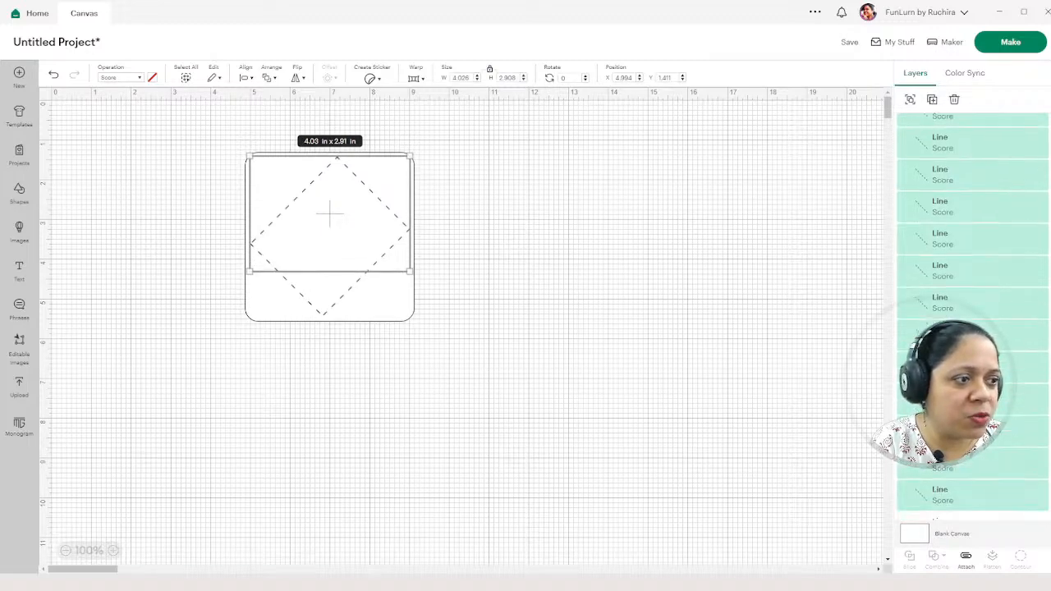
scroll(1014, 394, "up", 2)
scroll(1026, 263, "up", 1)
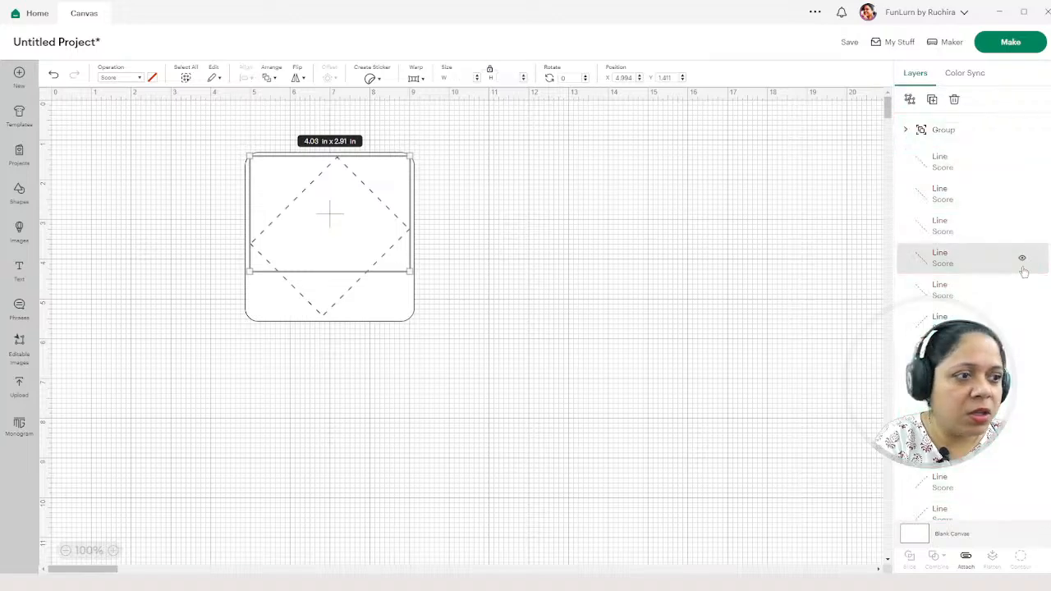
- Group the next ten ungrouped dash layers, which lie along the frame's lower-left and upper-left edges
left_click(941, 162)
left_click(941, 194, "ctrl")
left_click(941, 226, "ctrl")
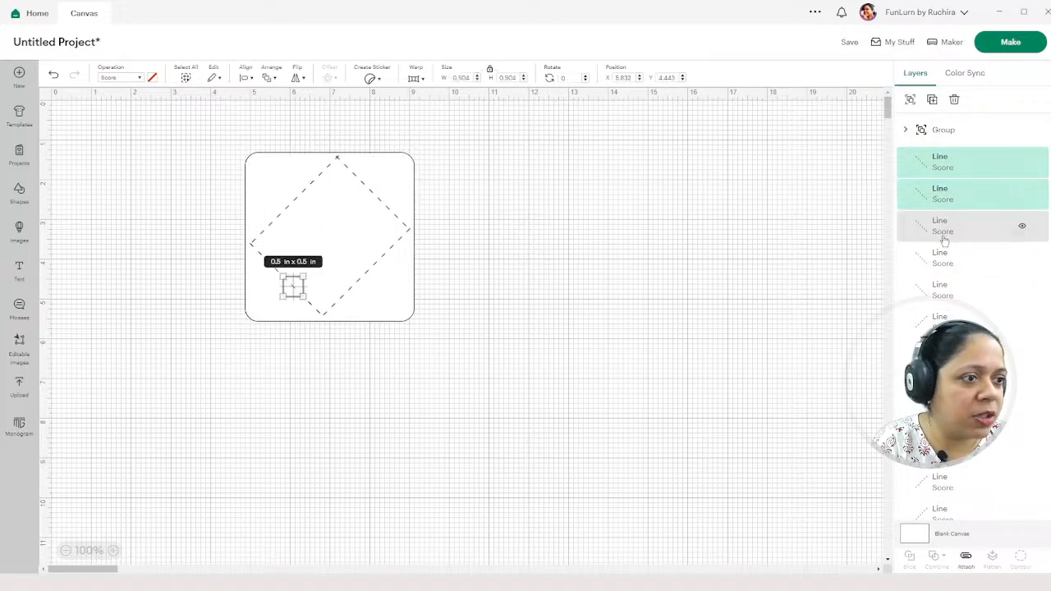
left_click(941, 258, "ctrl")
left_click(941, 290, "ctrl")
left_click(941, 353, "ctrl")
left_click(972, 418, "ctrl")
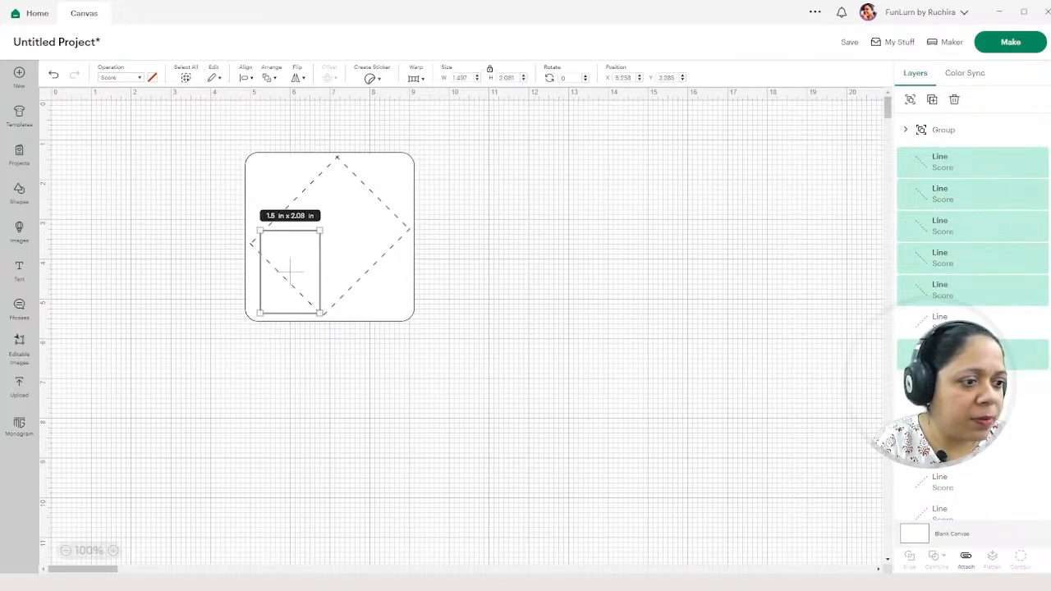
left_click(972, 450, "ctrl")
left_click(972, 322, "ctrl")
left_click(972, 386, "ctrl")
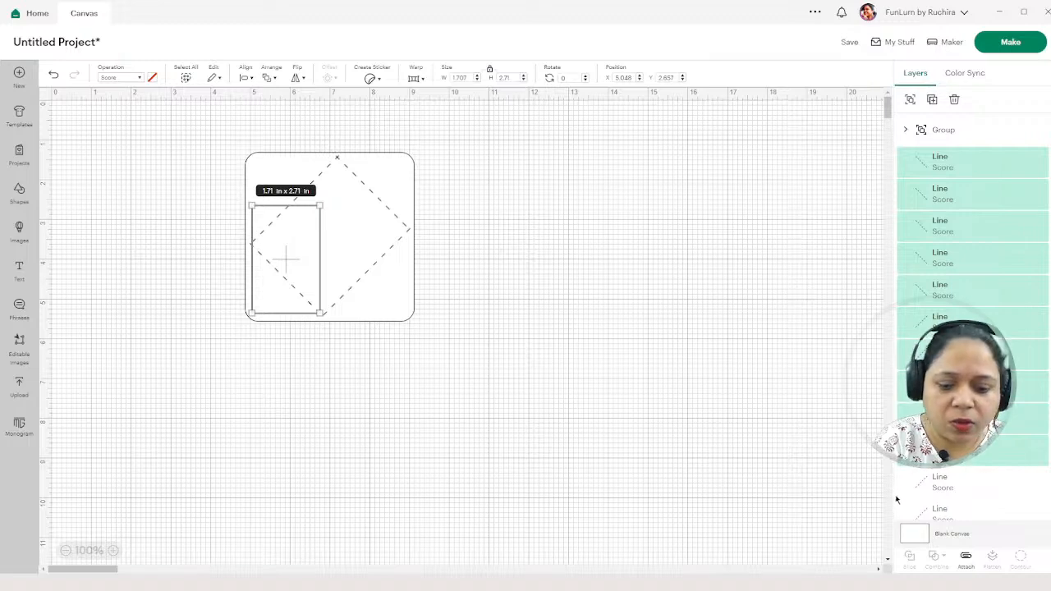
key("ctrl+g")
- Group the next eleven loose dash layers, which run from the upper-left edge to the lower-right edge
left_click(941, 194)
left_click(943, 226, "ctrl")
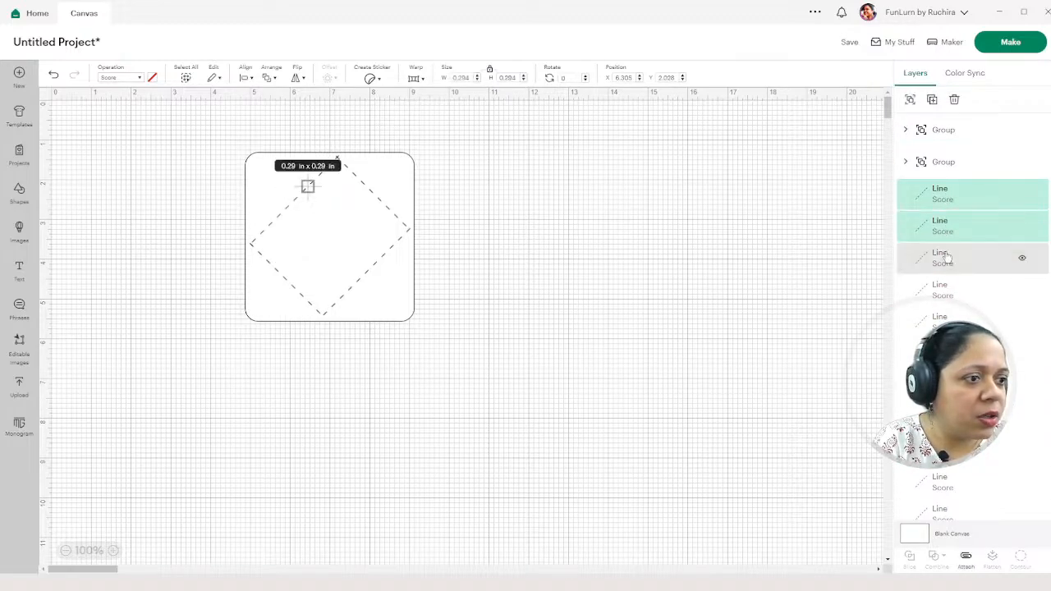
left_click(942, 258, "ctrl")
left_click(943, 290, "ctrl")
left_click(943, 322, "ctrl")
left_click(943, 354, "ctrl")
left_click(943, 386, "ctrl")
left_click(928, 418, "ctrl")
left_click(928, 450, "ctrl")
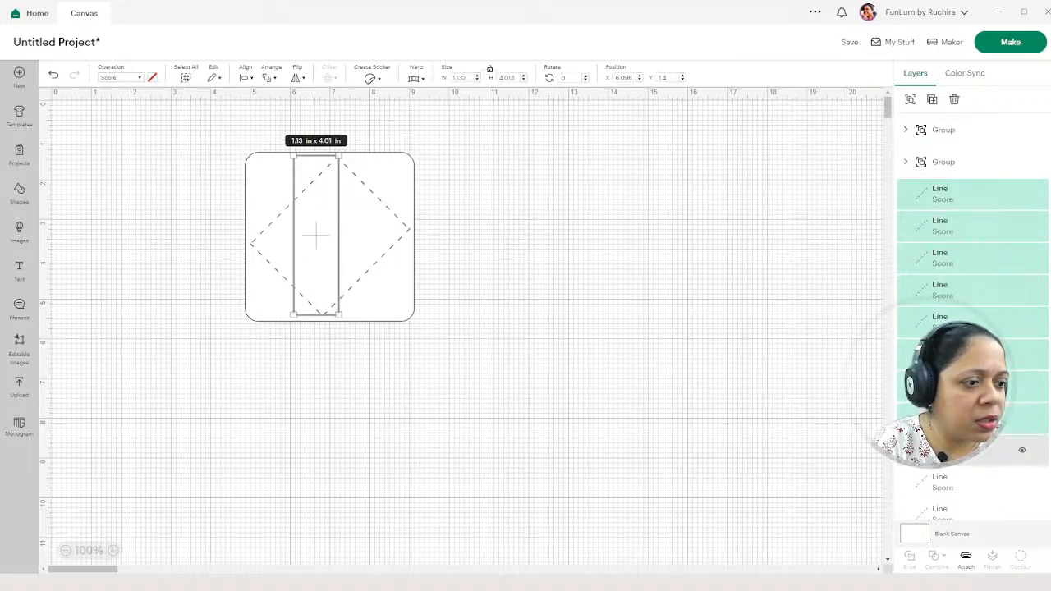
left_click(928, 482, "ctrl")
left_click(926, 514, "ctrl")
key("ctrl+g")
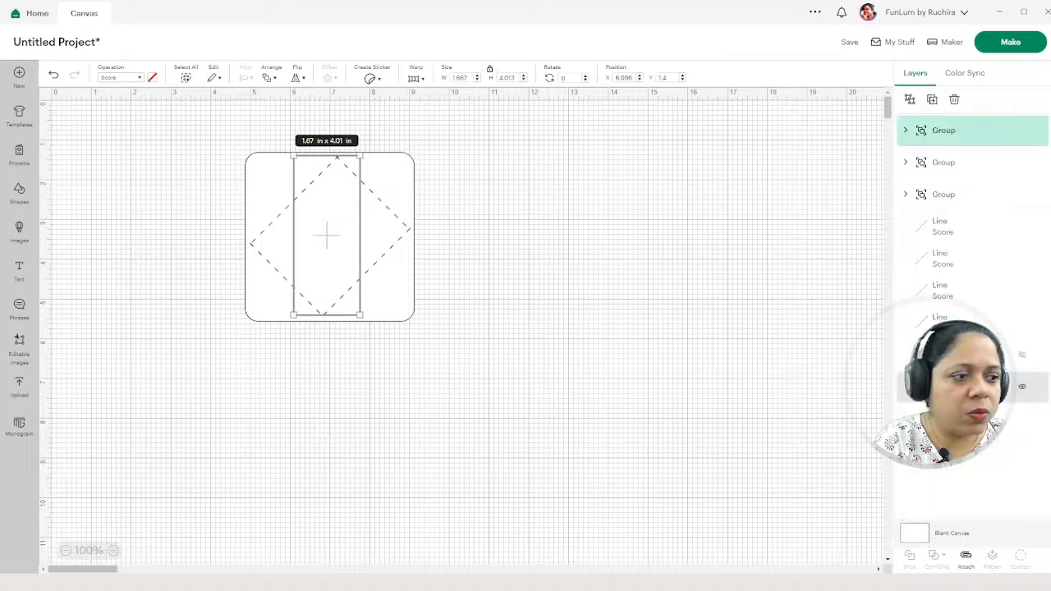
- Group the last four loose dashes on the frame's lower-right edge
left_click(942, 227)
left_click(943, 258, "ctrl")
left_click(939, 294, "ctrl")
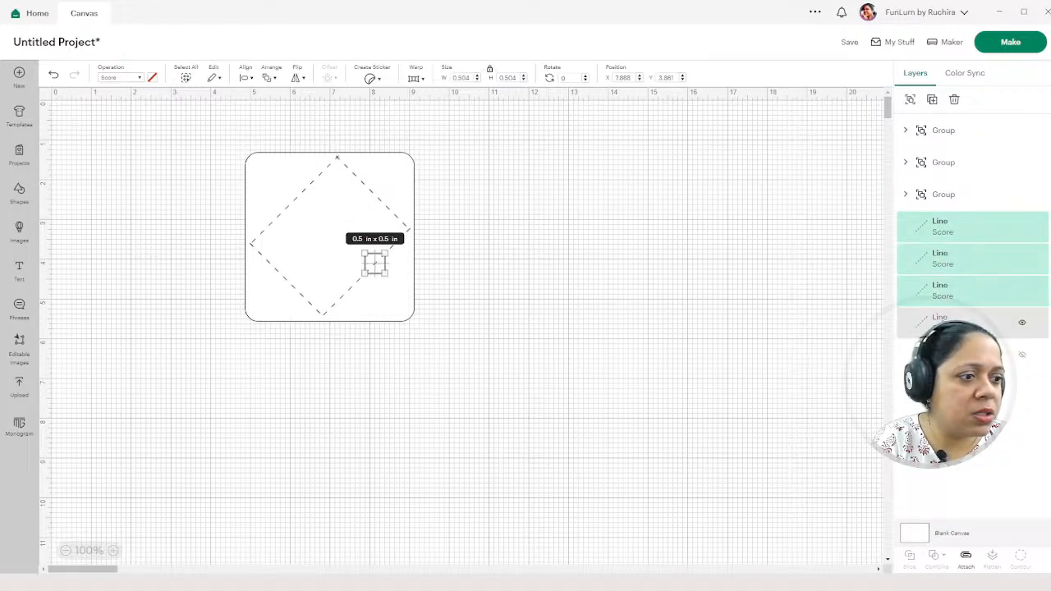
key("ctrl+g")
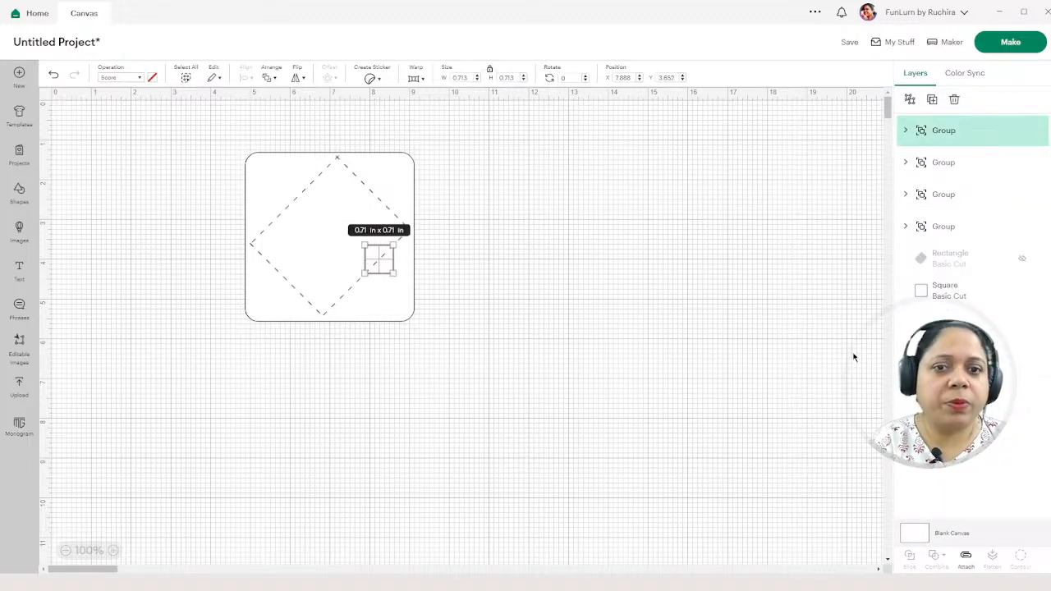
left_click(769, 255)
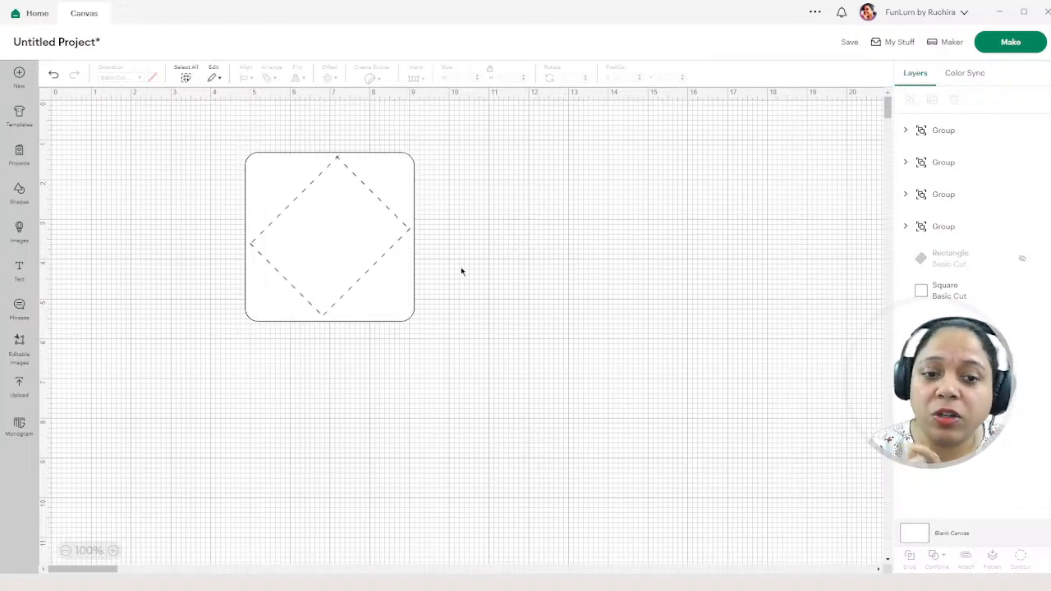
- Add a dark square beside the rounded square and scale it to 1.25 × 1.25 in
left_click(19, 190)
left_click(163, 259)
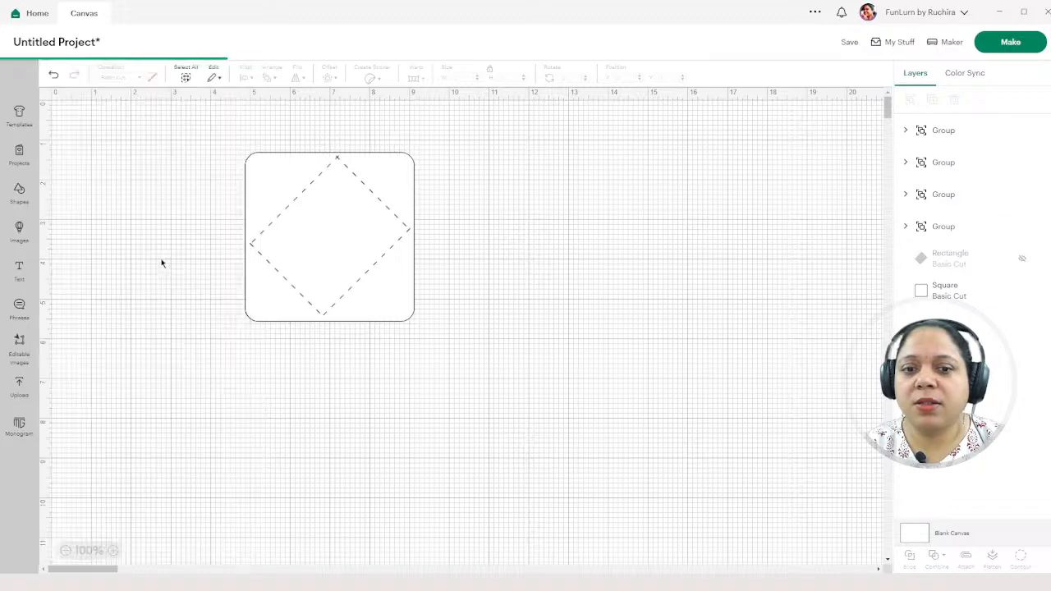
left_click_drag(152, 182, 610, 249)
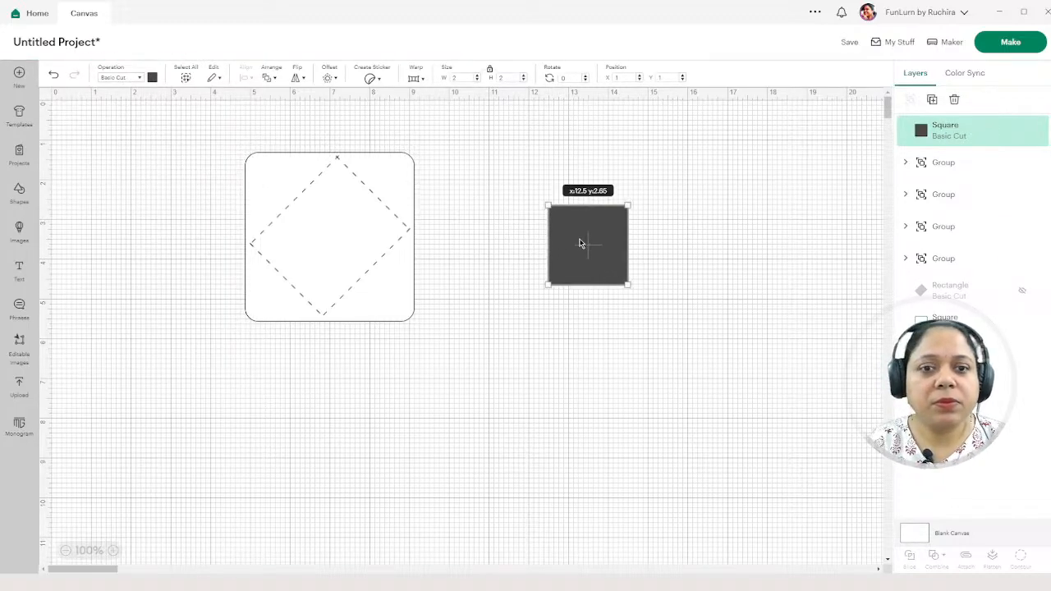
left_click_drag(629, 287, 596, 254)
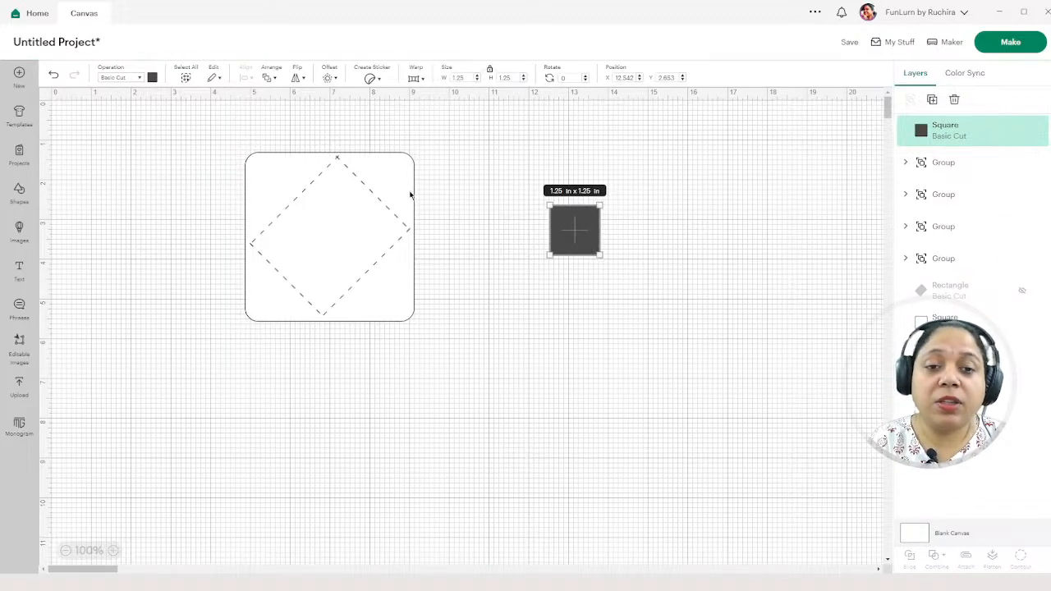
- Move the dark square below the rounded square and rotate it to 315° so it stands as a diamond
left_click(115, 550)
left_click(115, 551)
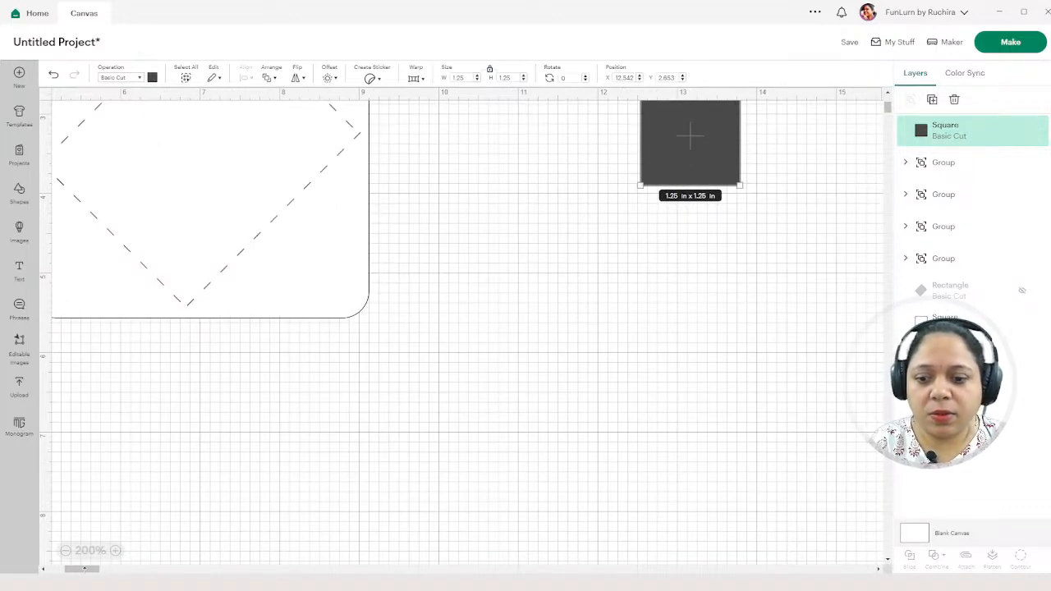
left_click_drag(84, 568, 77, 569)
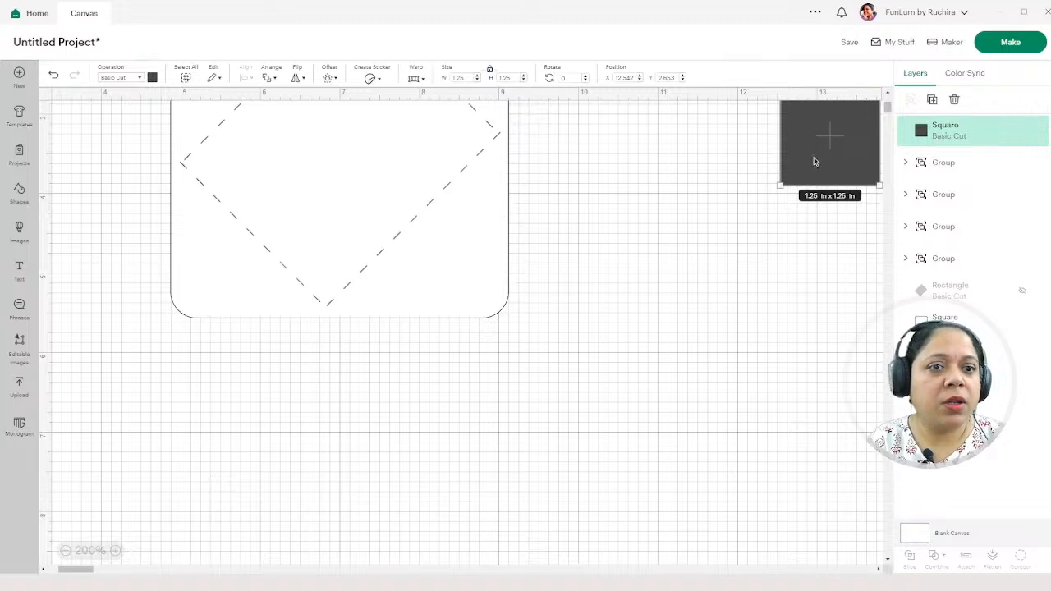
left_click_drag(814, 162, 299, 473)
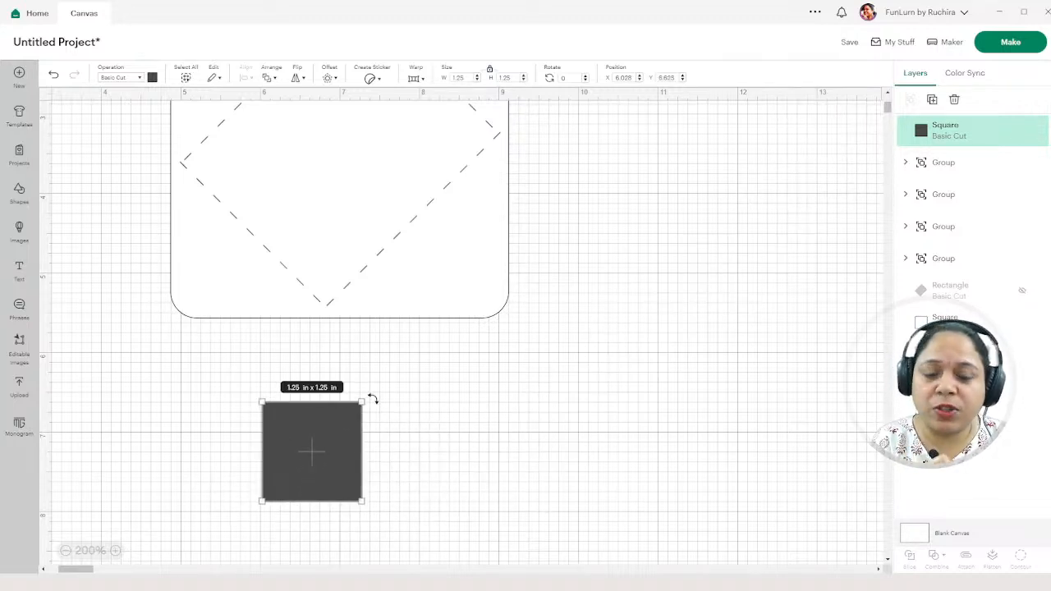
left_click_drag(373, 391, 320, 355)
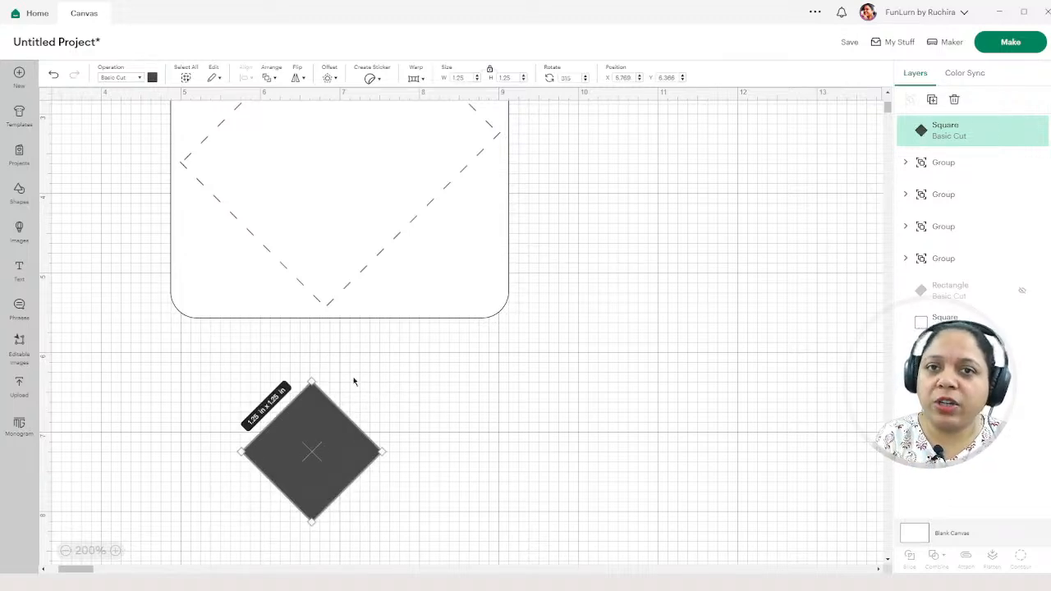
left_click(389, 385)
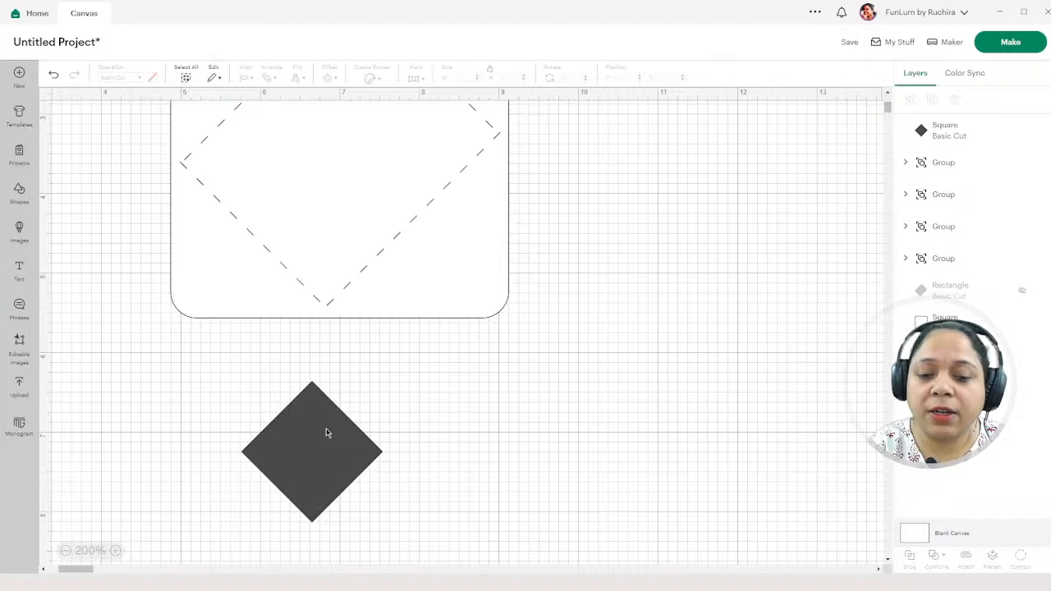
- Position the dark diamond so its top corner meets the bottom corner of the dashed frame
left_click_drag(329, 431, 343, 357)
left_click(418, 380)
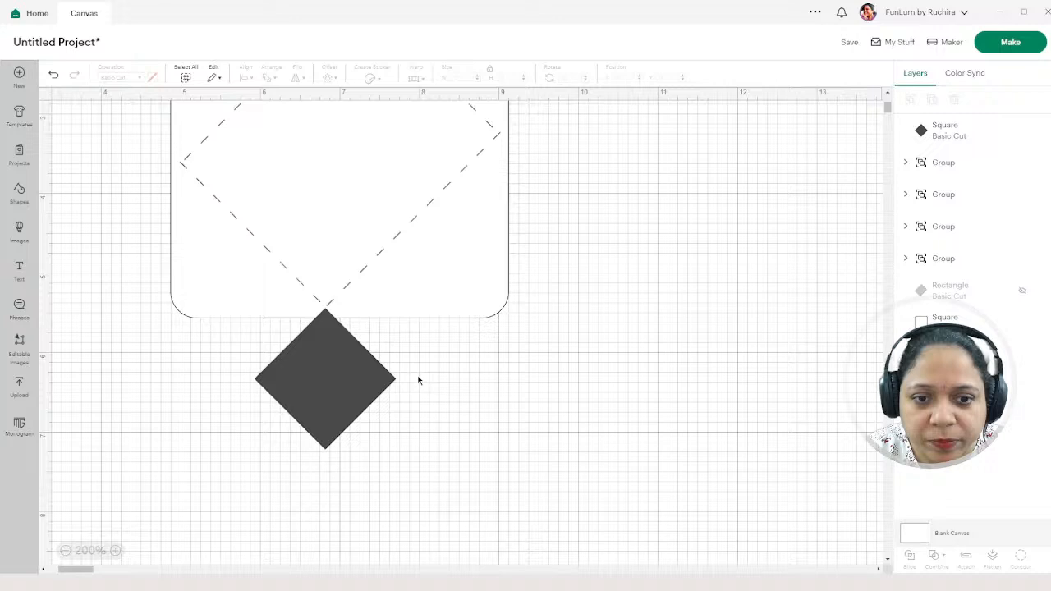
left_click(350, 382)
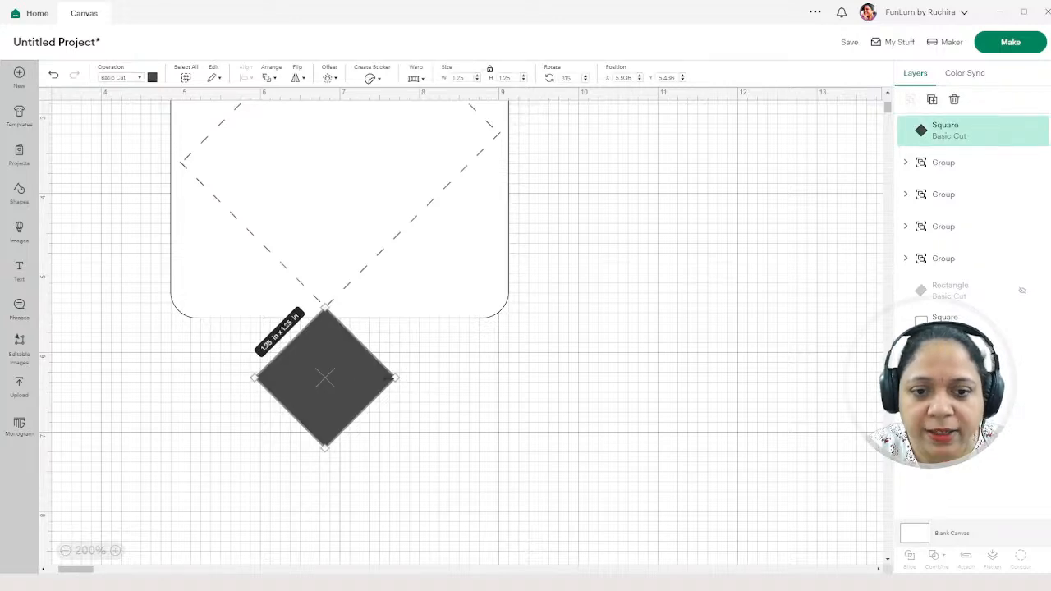
left_click(429, 375)
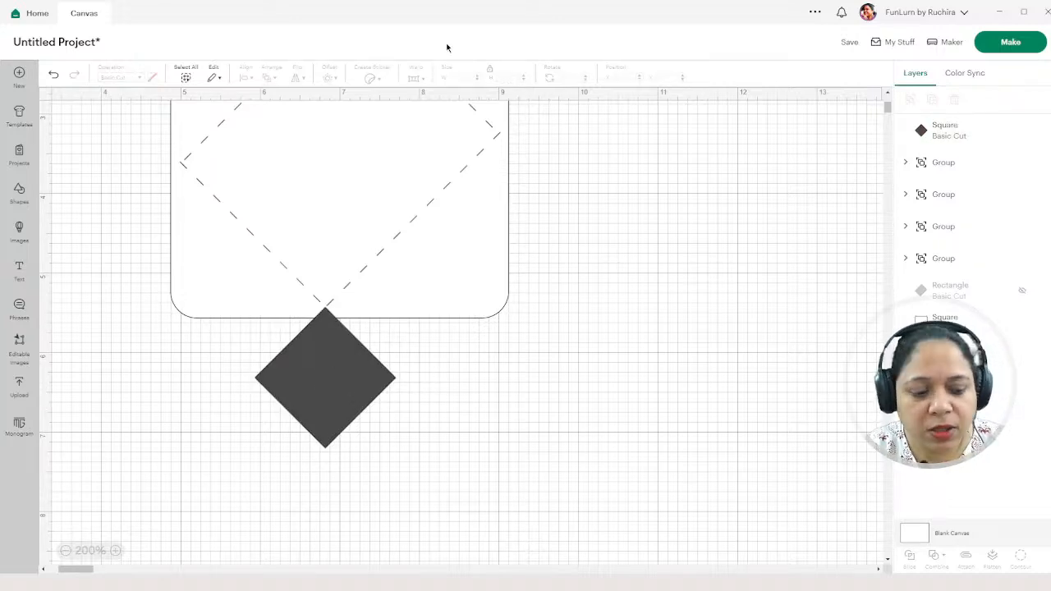
key("ctrl+plus")
key("ctrl+plus")
key("ctrl+plus")
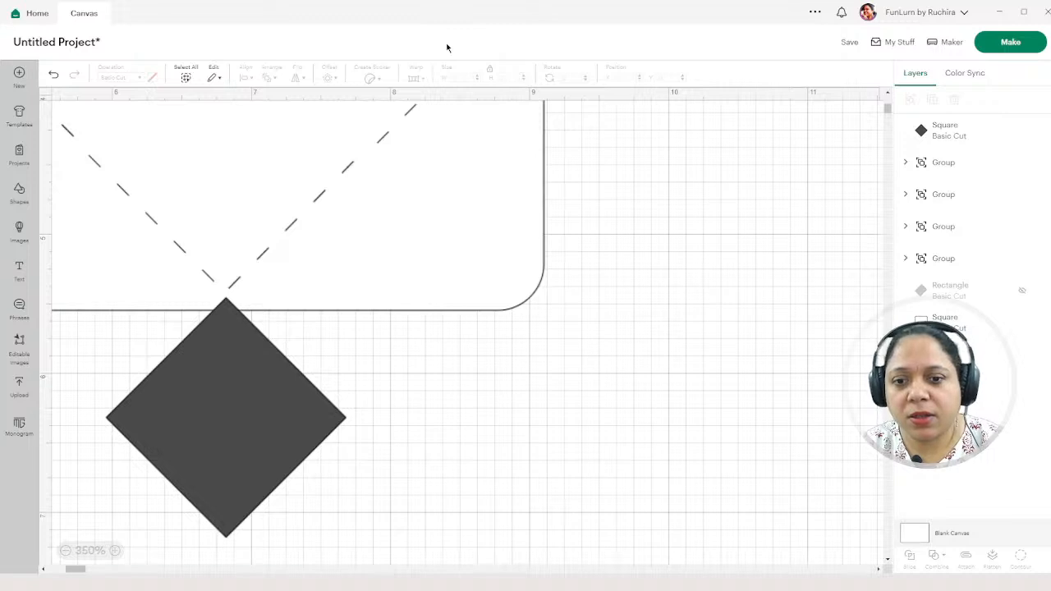
left_click_drag(235, 328, 250, 317)
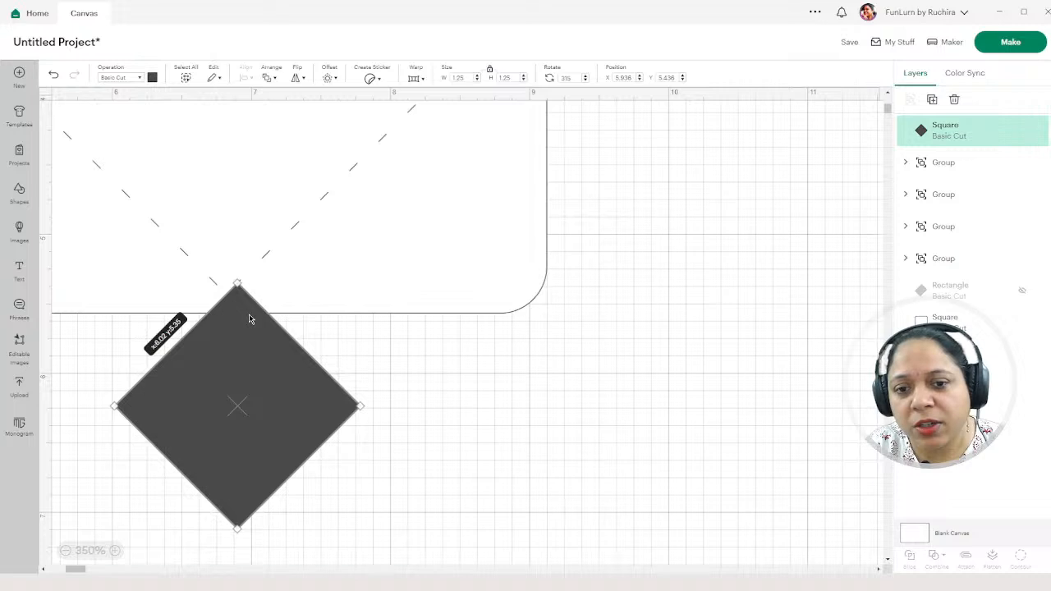
mouse_move(249, 319)
left_mouse_down()
mouse_move(226, 315)
mouse_move(237, 326)
left_mouse_up()
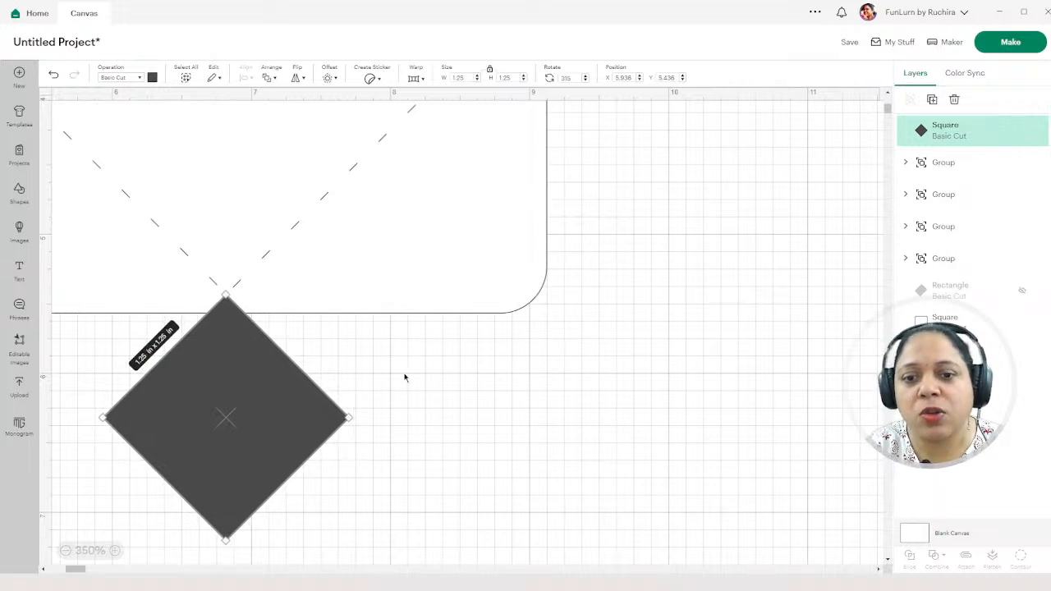
- Subtract the dark diamond from the white rounded square's bottom edge and send the notched shape behind the dashed lines
left_click(422, 404)
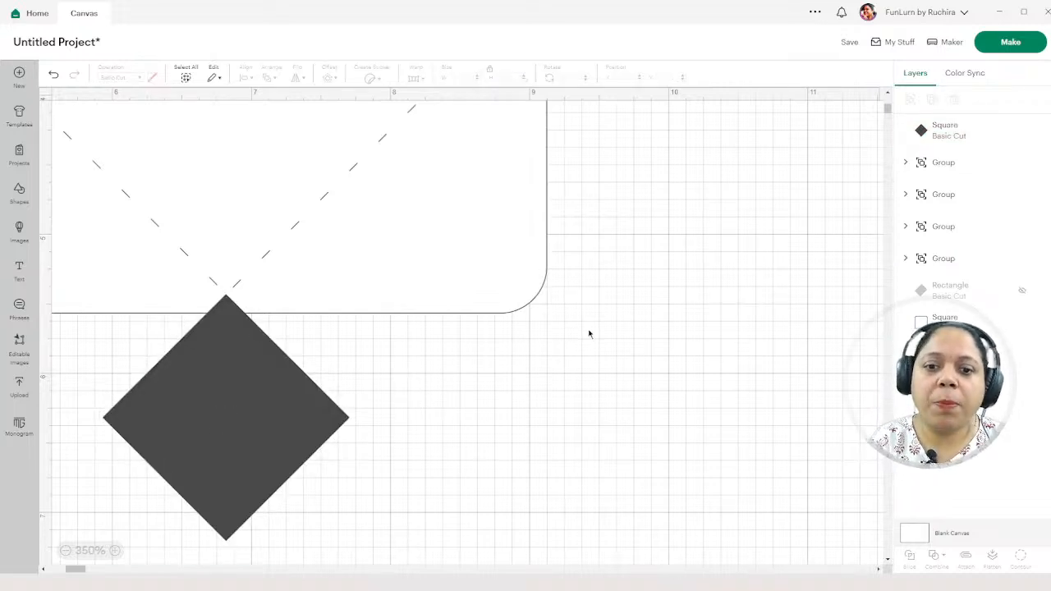
left_click(952, 322)
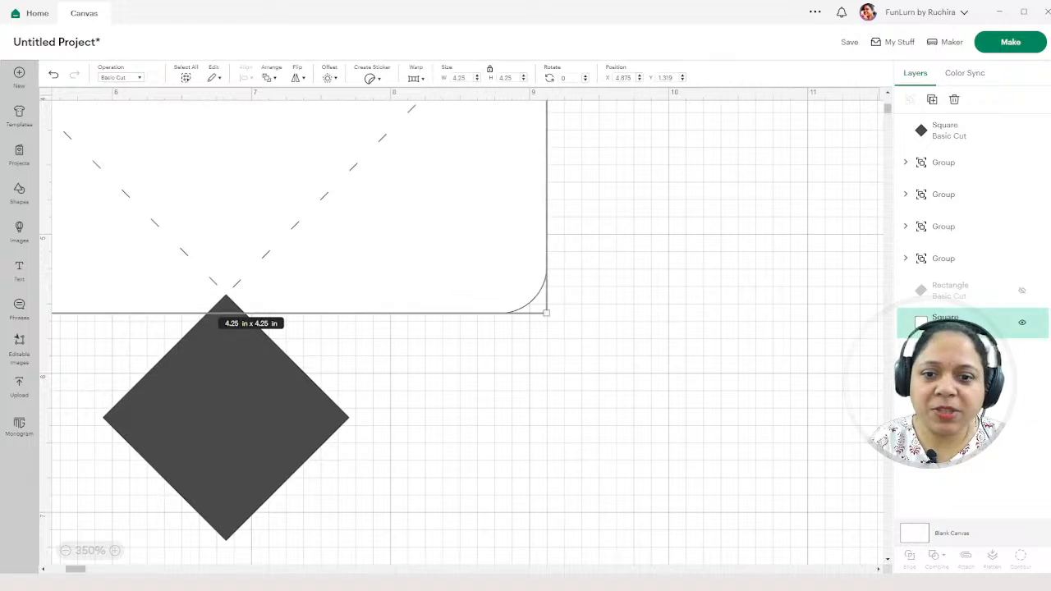
left_click(948, 134)
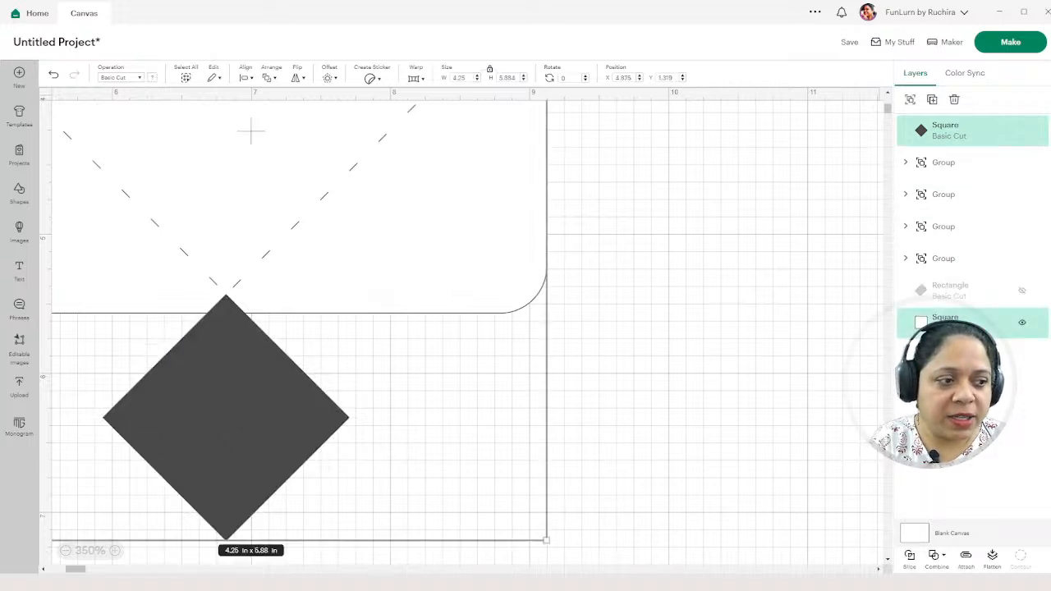
left_click(952, 321, "shift")
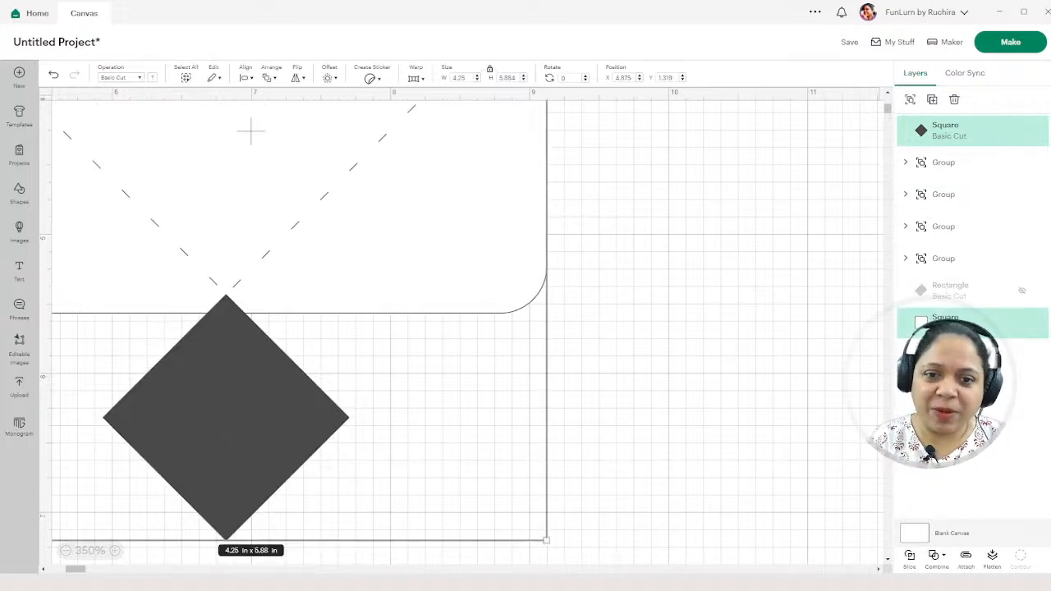
left_click(945, 556)
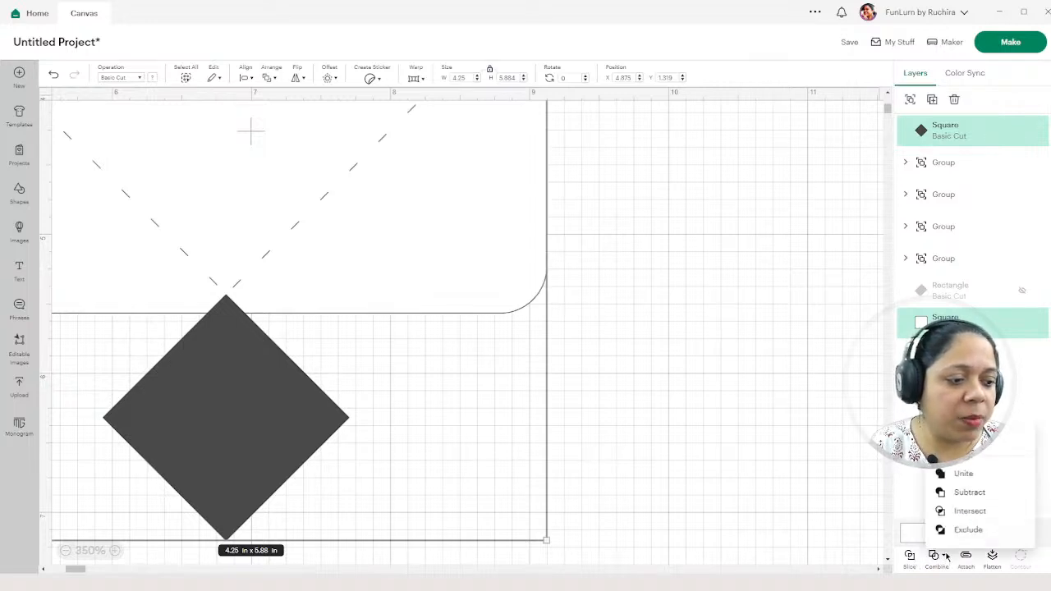
left_click(967, 492)
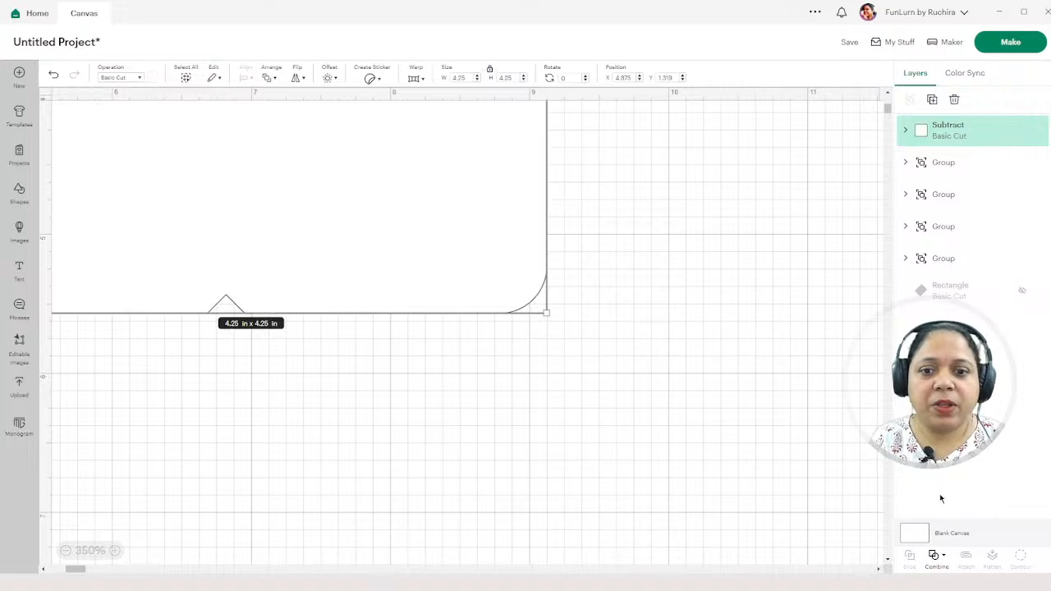
left_click(653, 312)
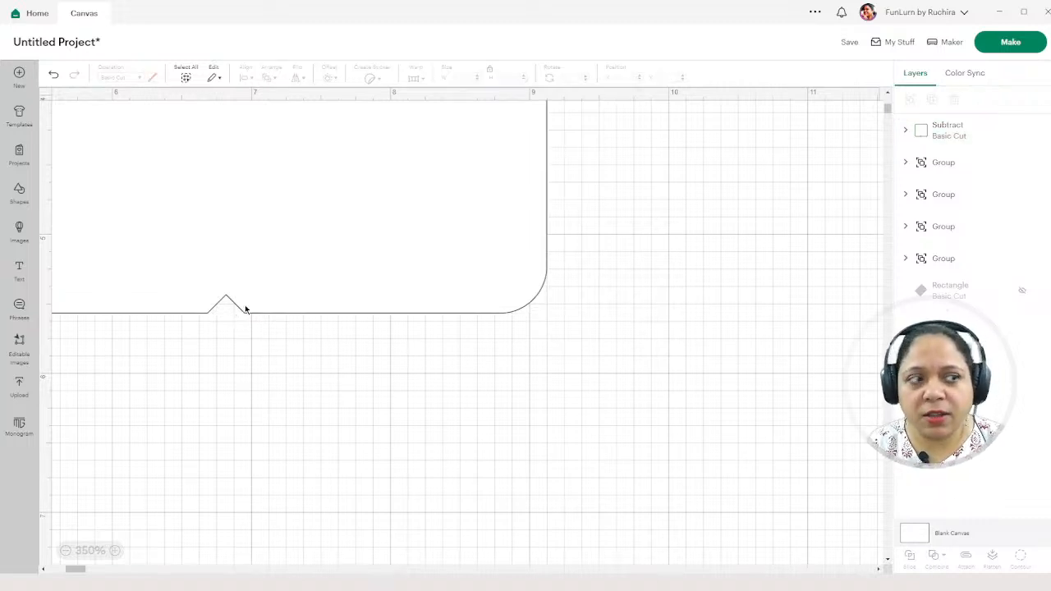
left_click(961, 136)
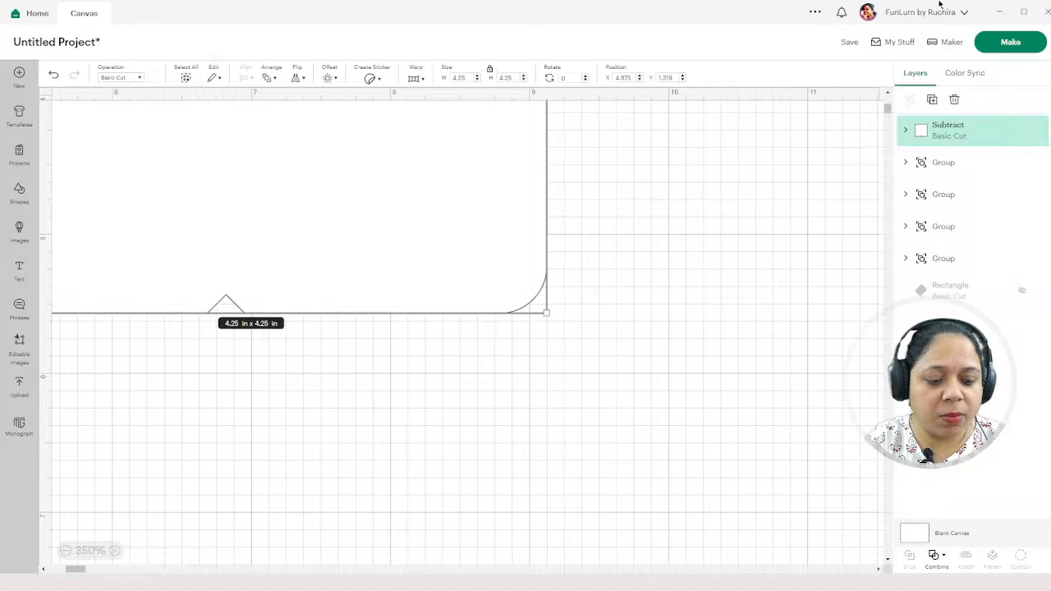
key("ctrl+shift+bracketleft")
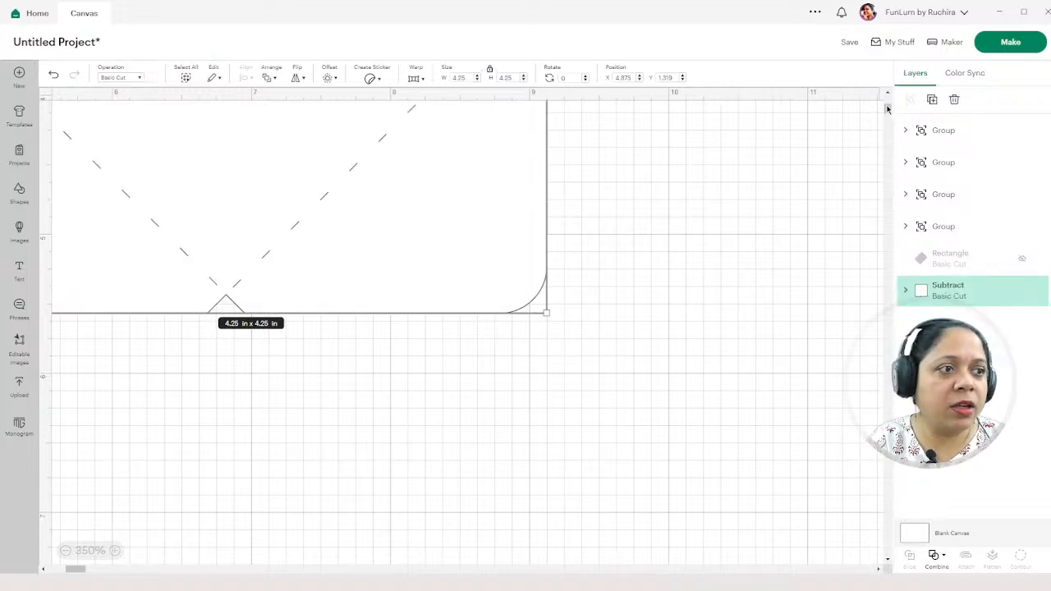
- Paste another dark diamond and place its left corner near the right corner of the dashed frame
scroll(887, 106, "up", 1)
scroll(886, 105, "up", 4)
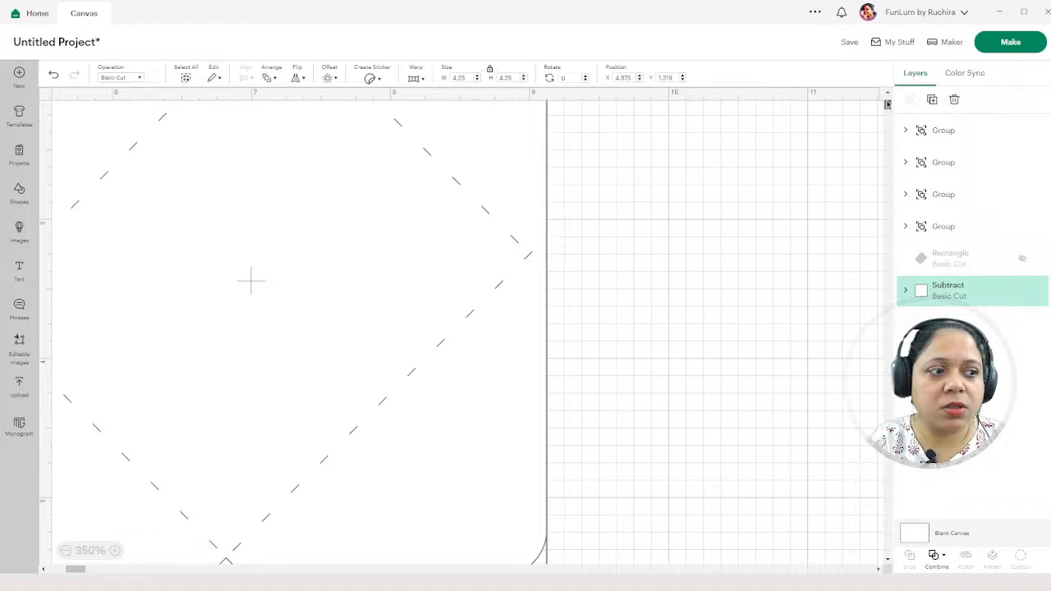
left_click(674, 276)
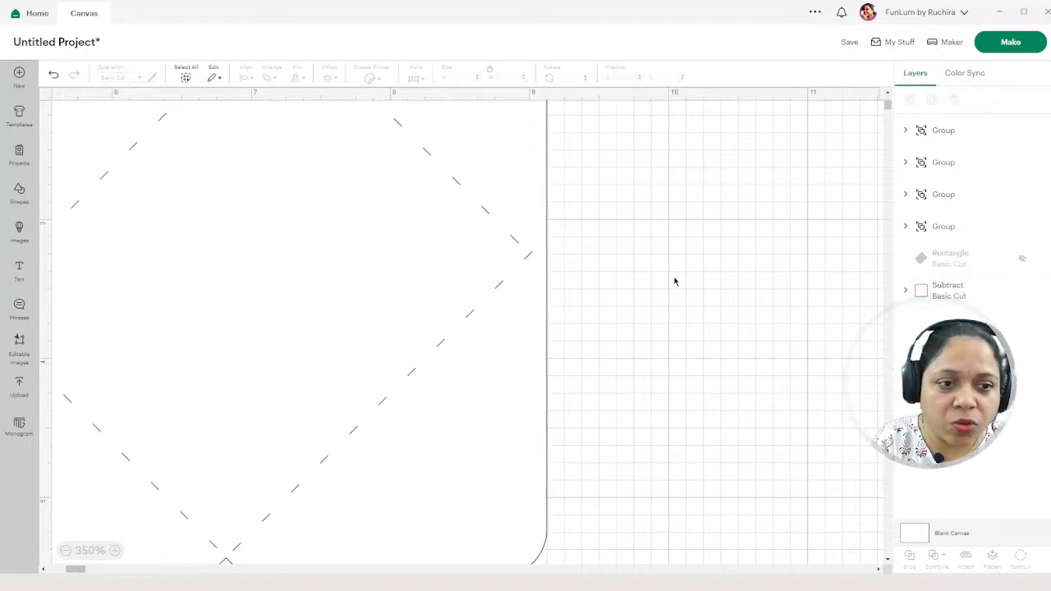
key("ctrl+v")
left_click_drag(199, 283, 625, 256)
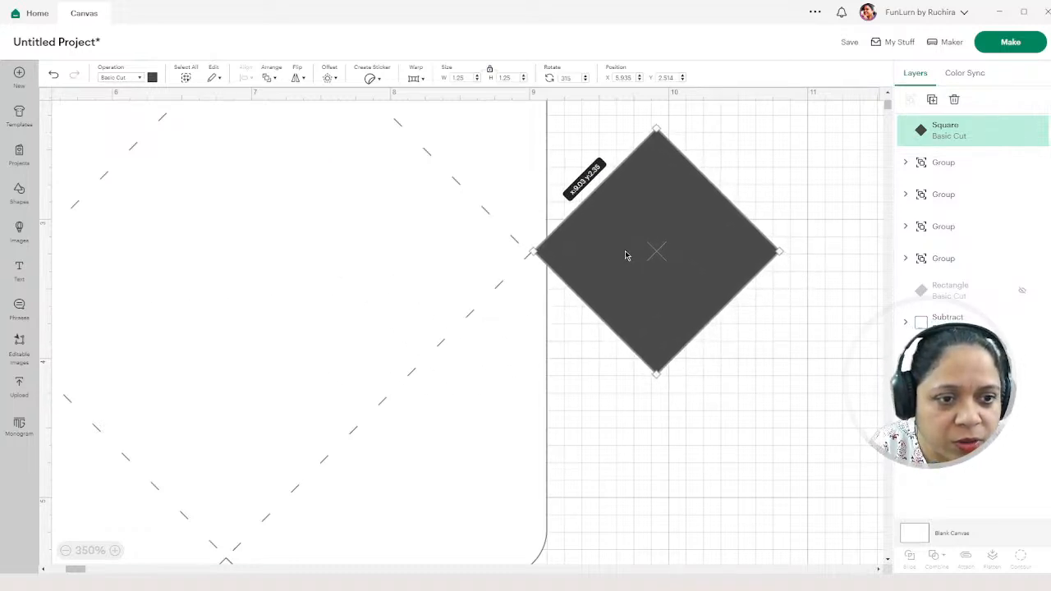
left_click(611, 397)
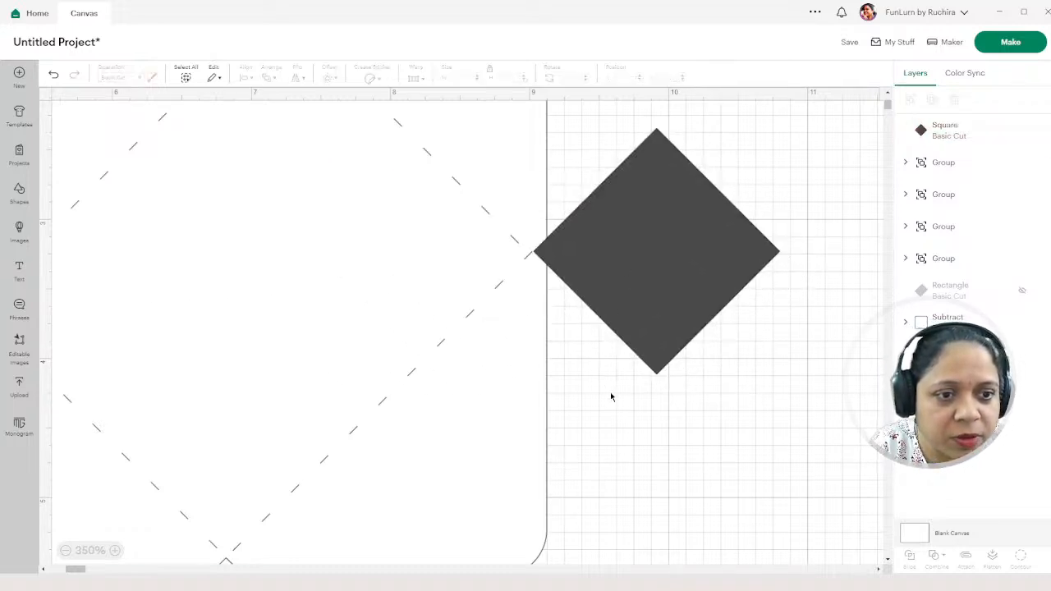
left_click(595, 280)
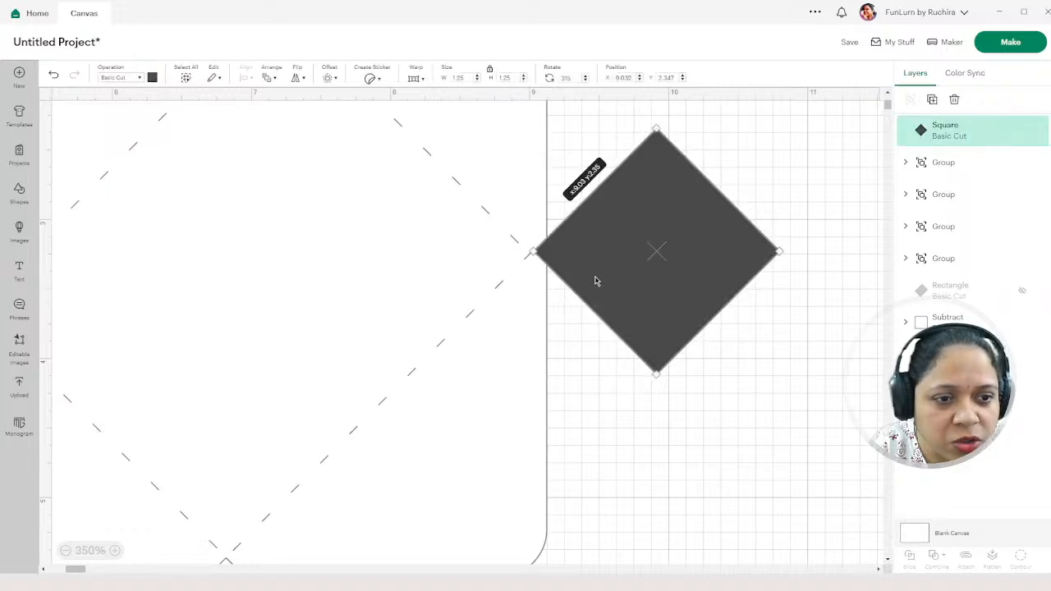
left_click(575, 340)
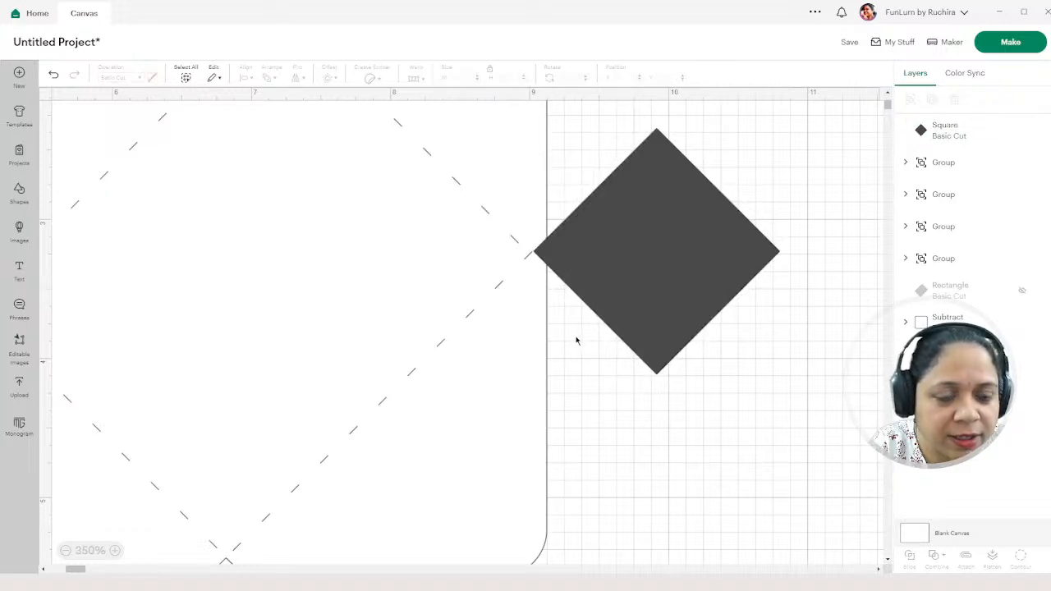
- Nudge the pasted dark diamond slightly upward to Y 2.333 beside the dashed frame's right corner
left_click(115, 551)
left_click(116, 551)
left_click(116, 551)
left_click(116, 551)
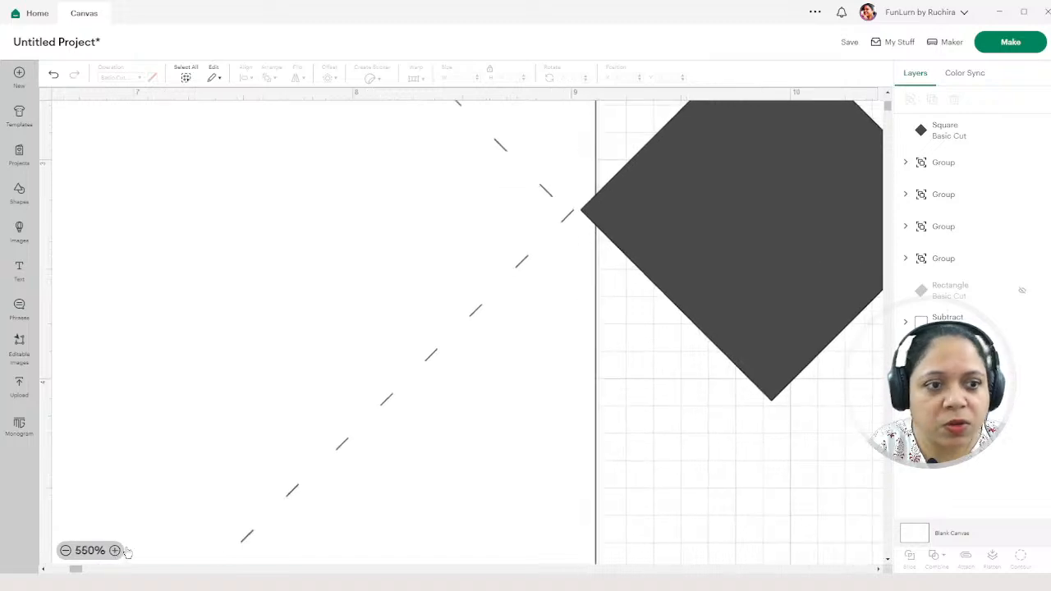
left_click(689, 223)
left_click(675, 333)
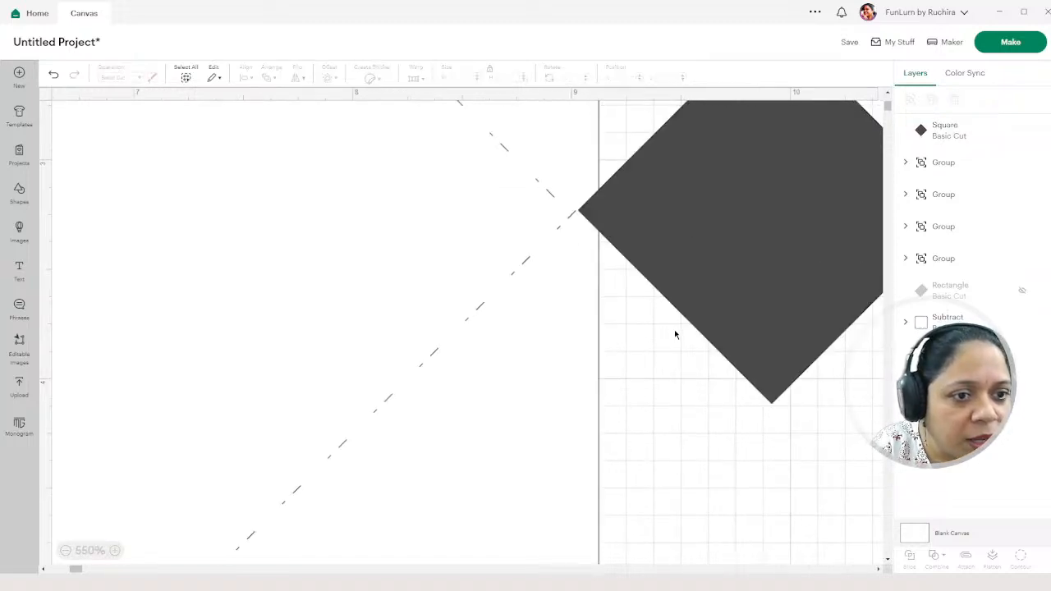
left_click(676, 255)
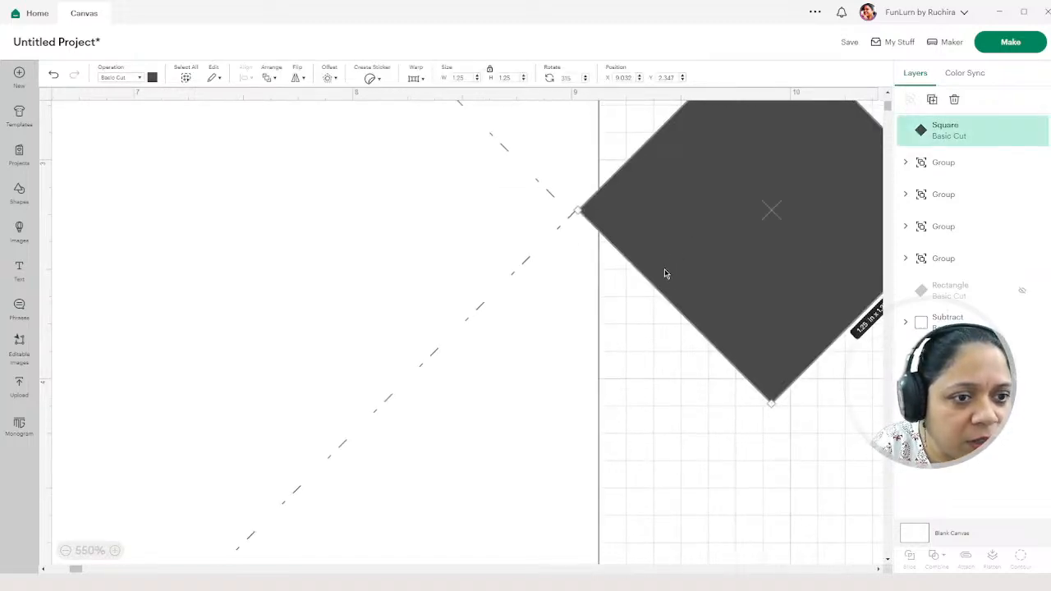
left_click(654, 333)
left_click(669, 255)
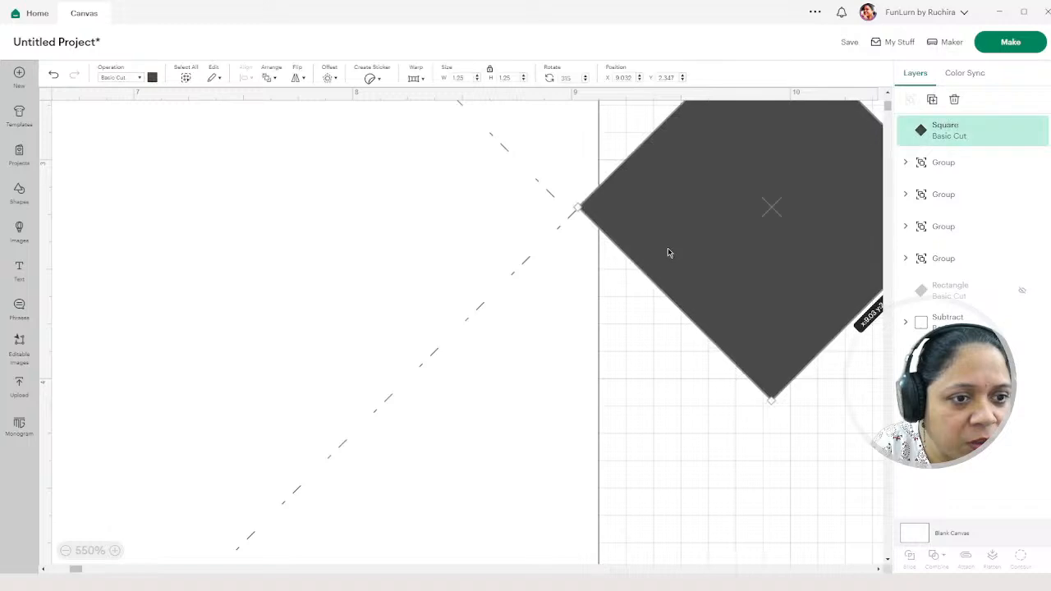
left_click(655, 335)
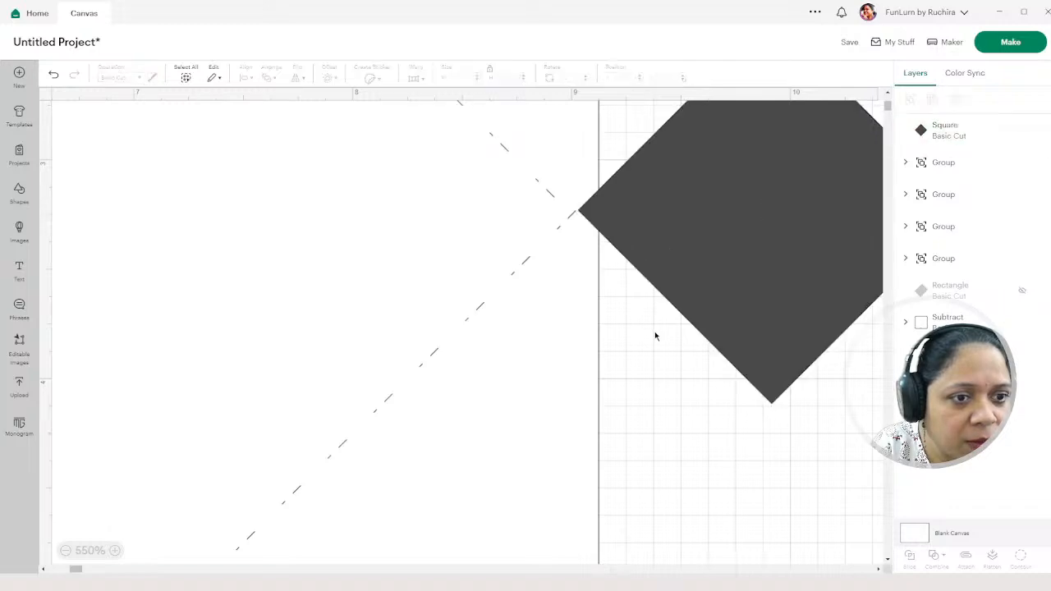
left_click(691, 273)
key("Up")
left_click(672, 331)
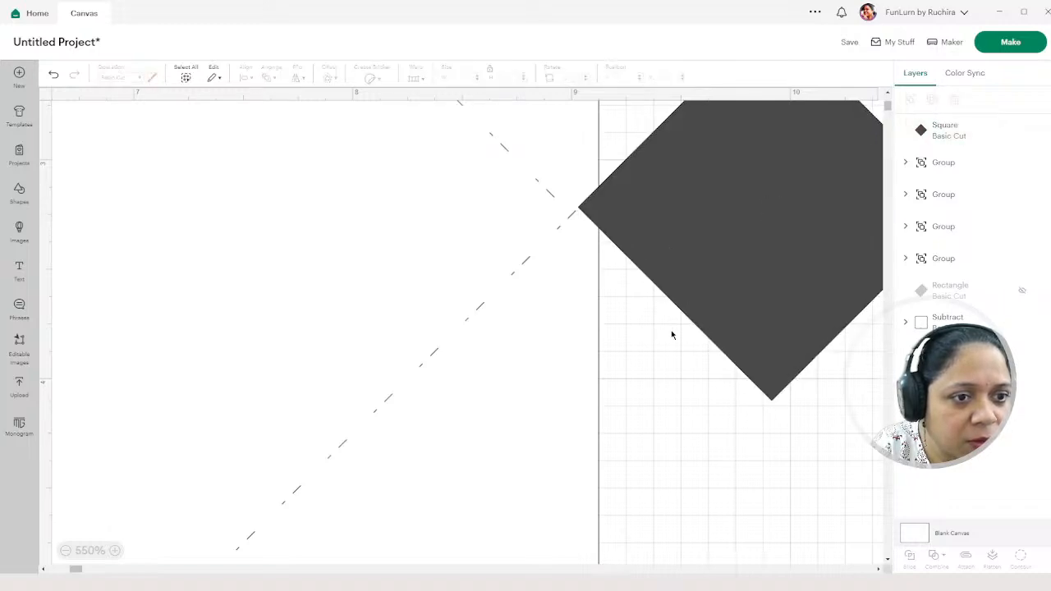
- Shift the dark diamond to about X 9, Y 2.36 so its left corner meets the dashed frame's right corner
left_click(681, 230)
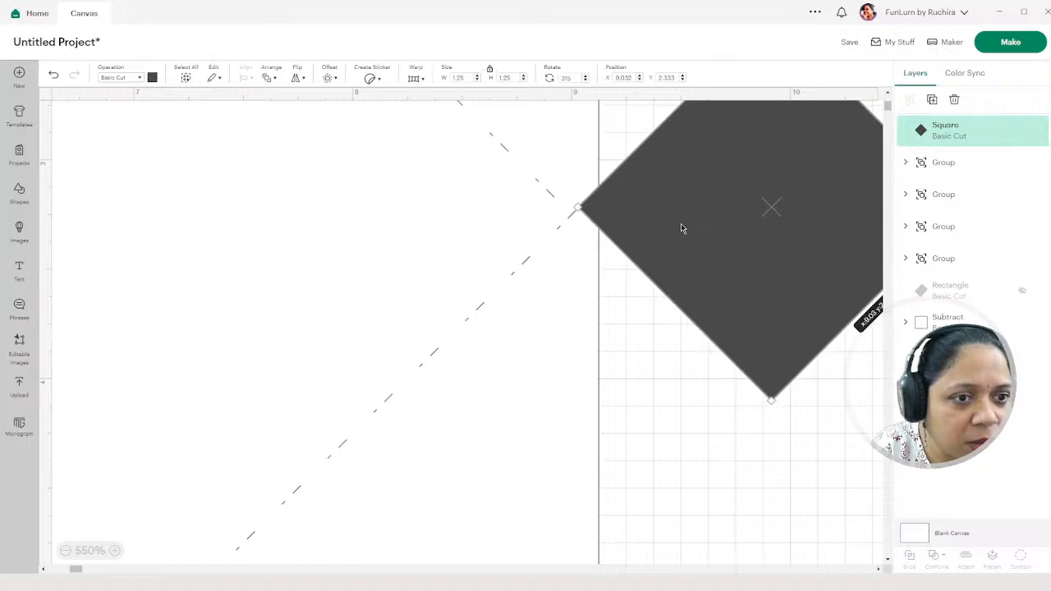
left_click_drag(681, 224, 676, 229)
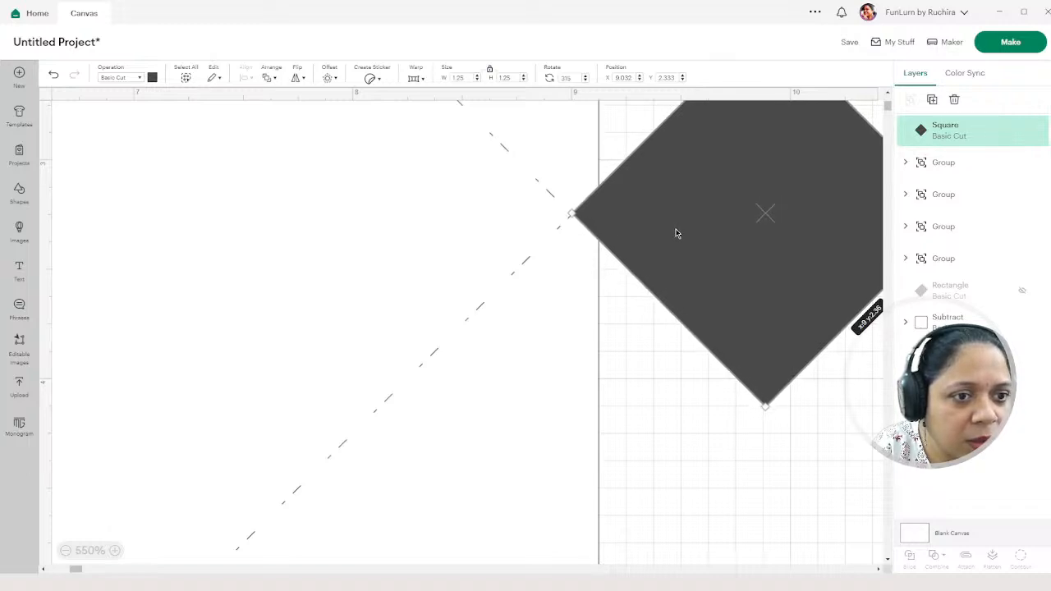
left_click(642, 333)
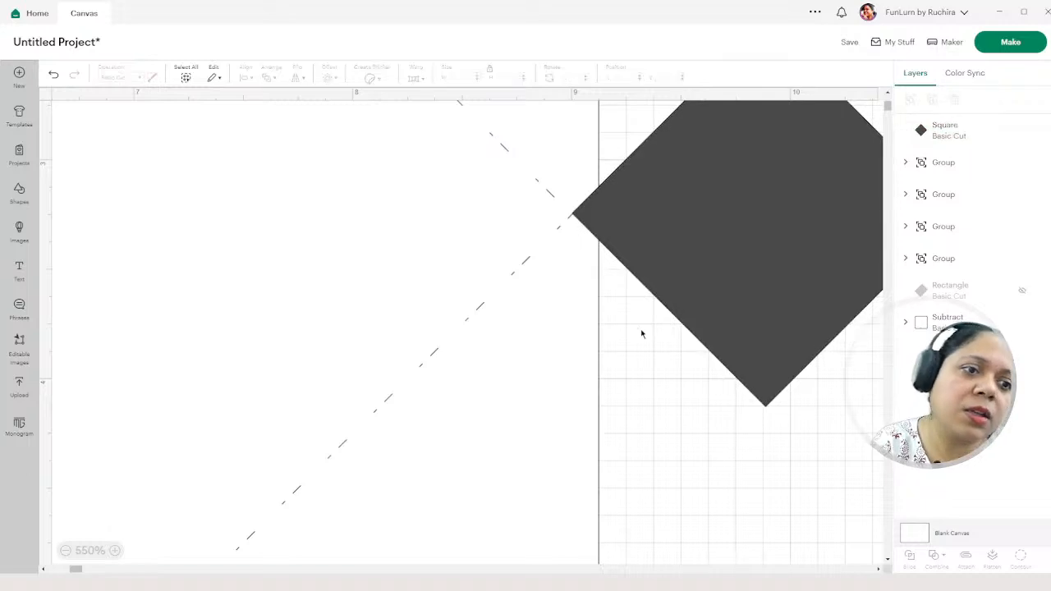
left_click(667, 230)
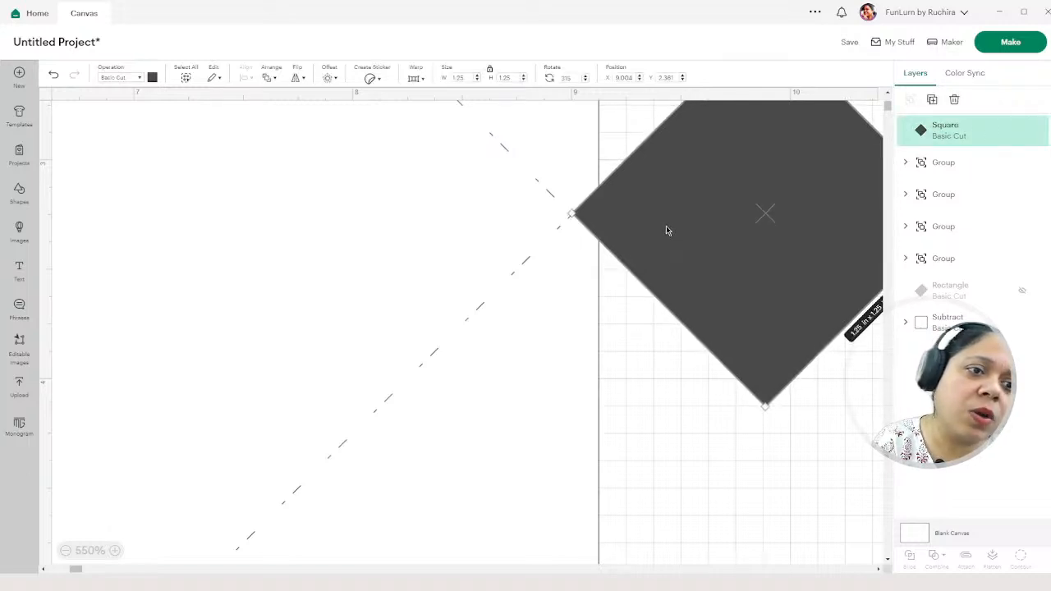
left_click(638, 351)
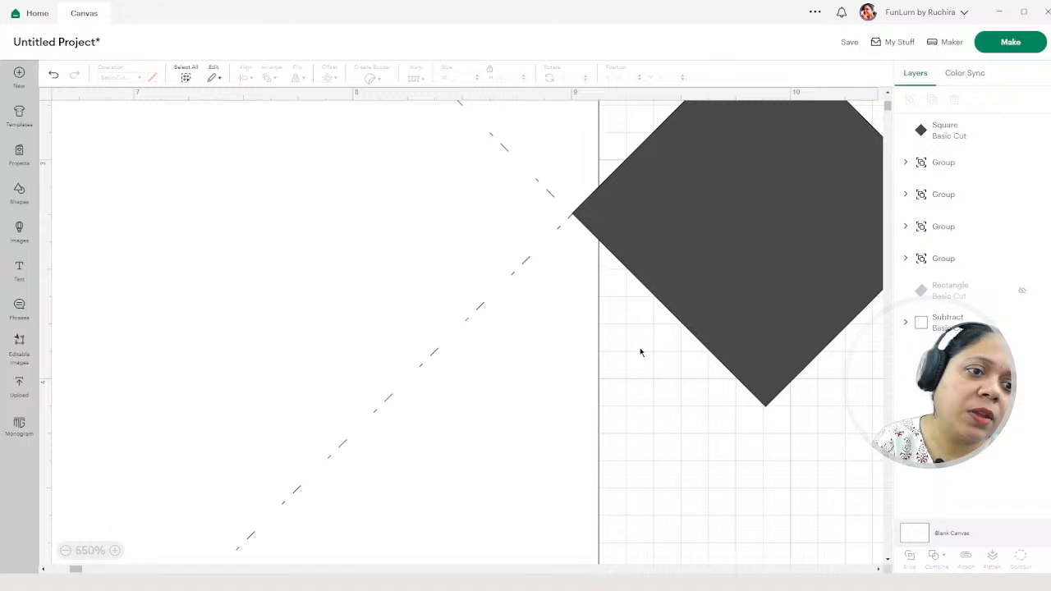
- Subtract the dark diamond from the notched white square to cut a second notch in its right edge
left_click(685, 258)
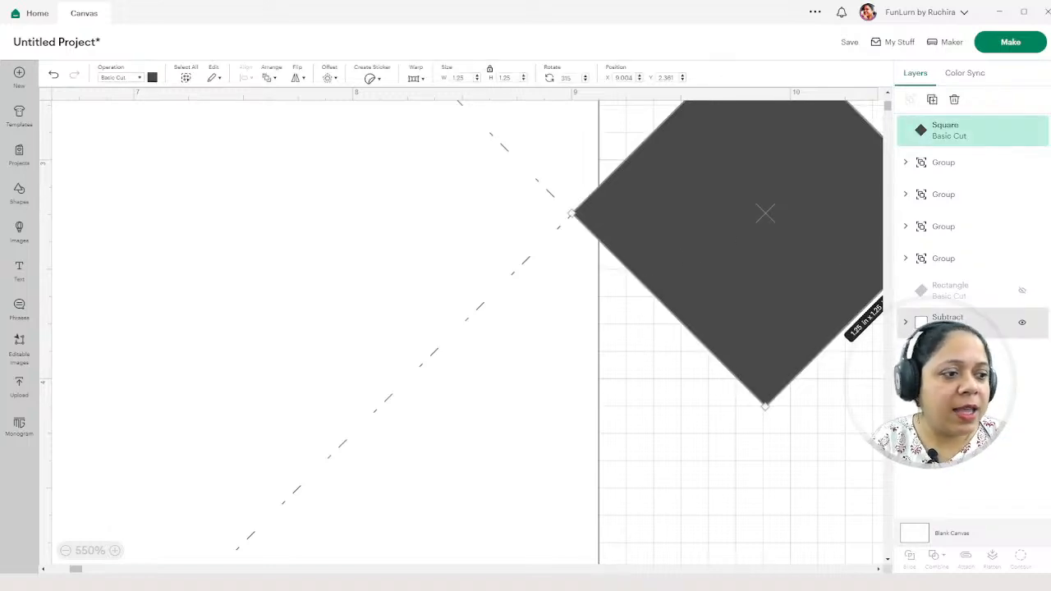
left_click(955, 327, "ctrl")
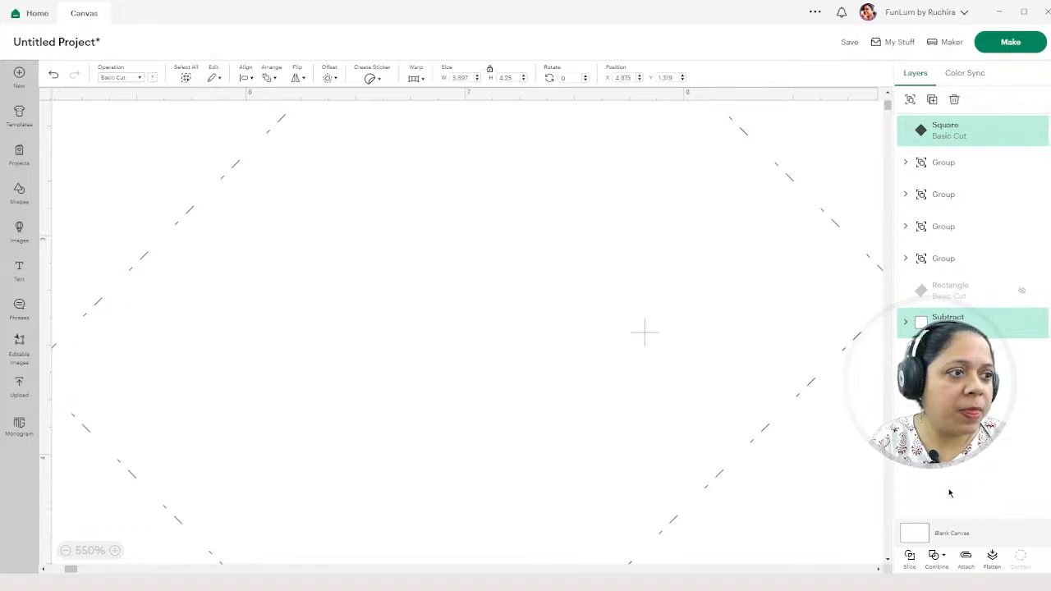
left_click(945, 557)
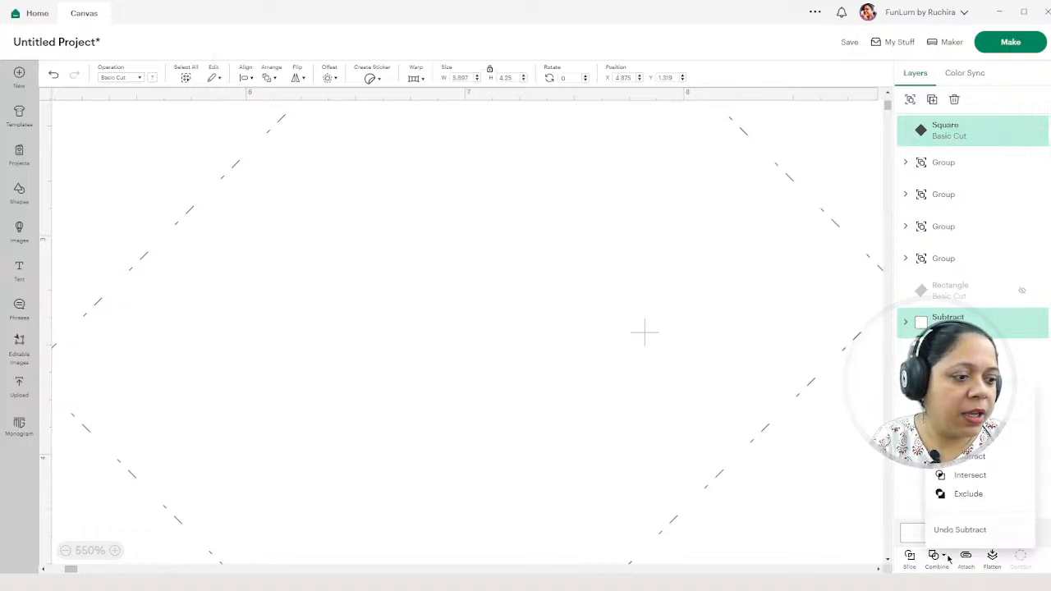
left_click(965, 457)
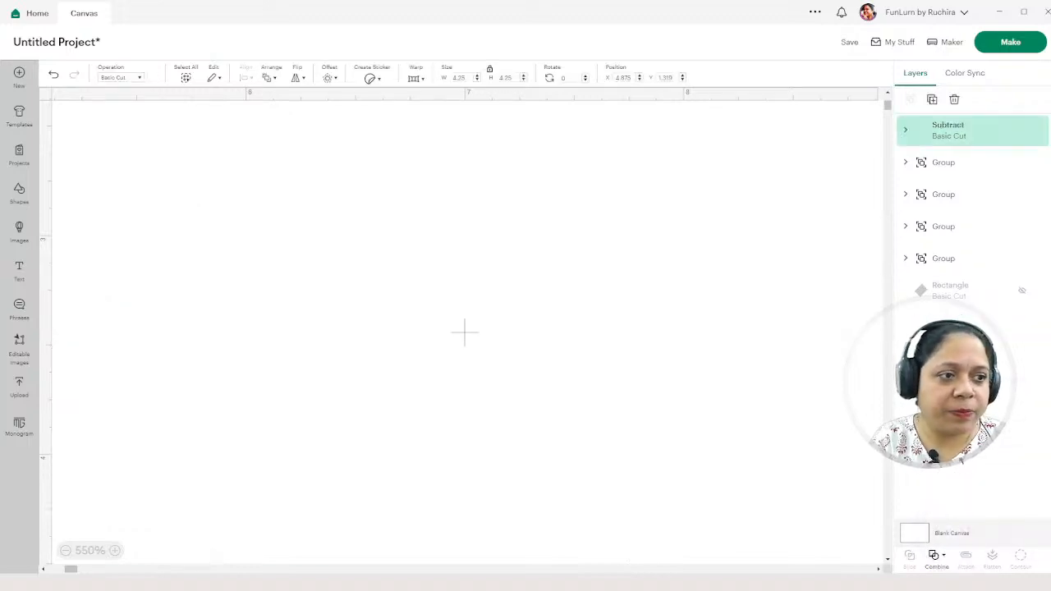
left_click(66, 551)
left_click(66, 552)
left_click(66, 552)
left_click(65, 552)
left_click(66, 552)
left_click(65, 552)
left_click(66, 551)
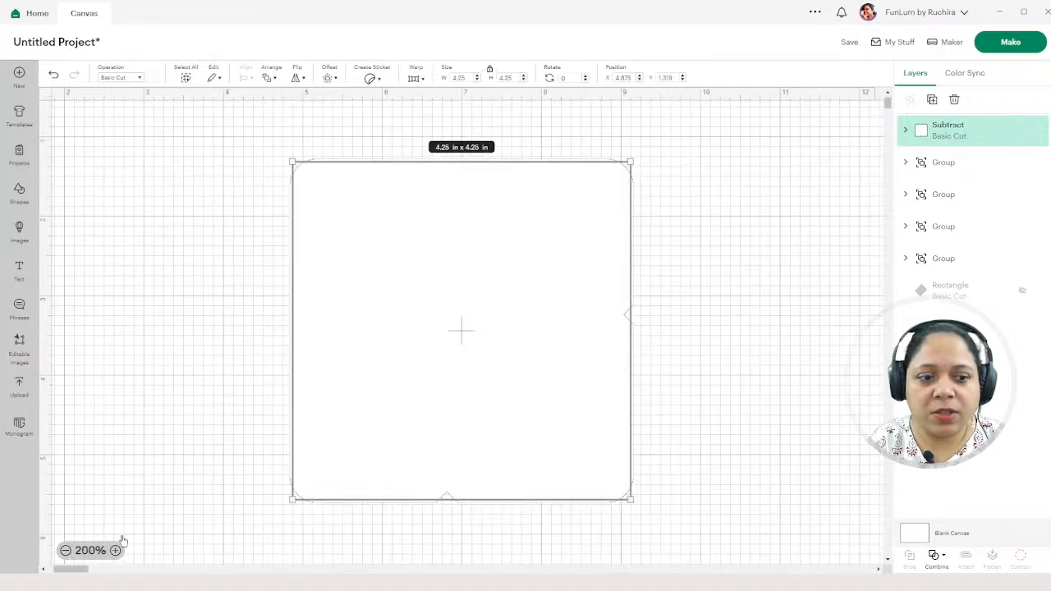
left_click(671, 362)
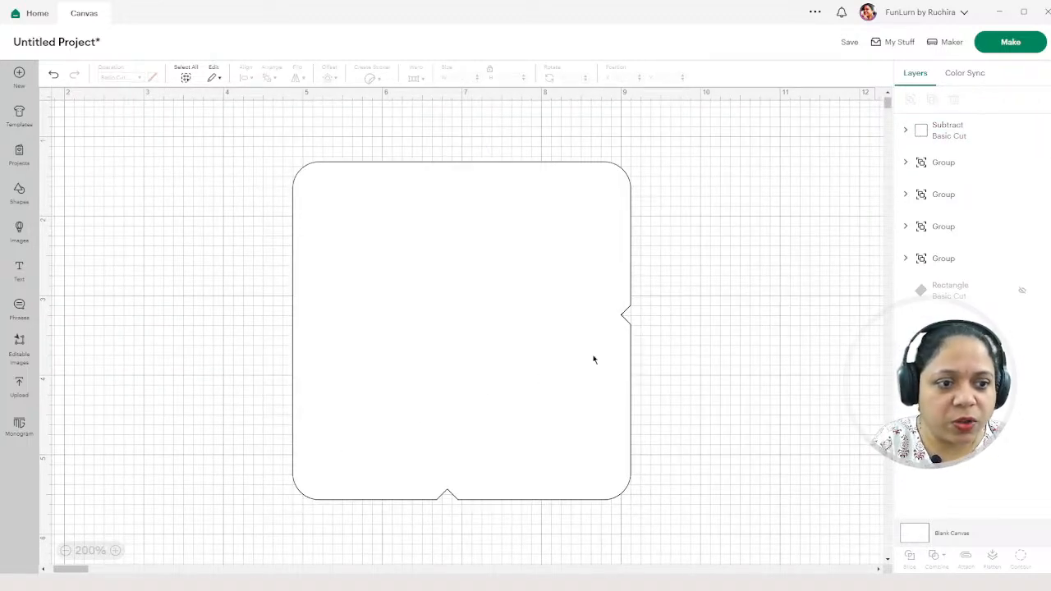
- Send the twice-notched white square to the back, behind the dashed frame
left_click(953, 130)
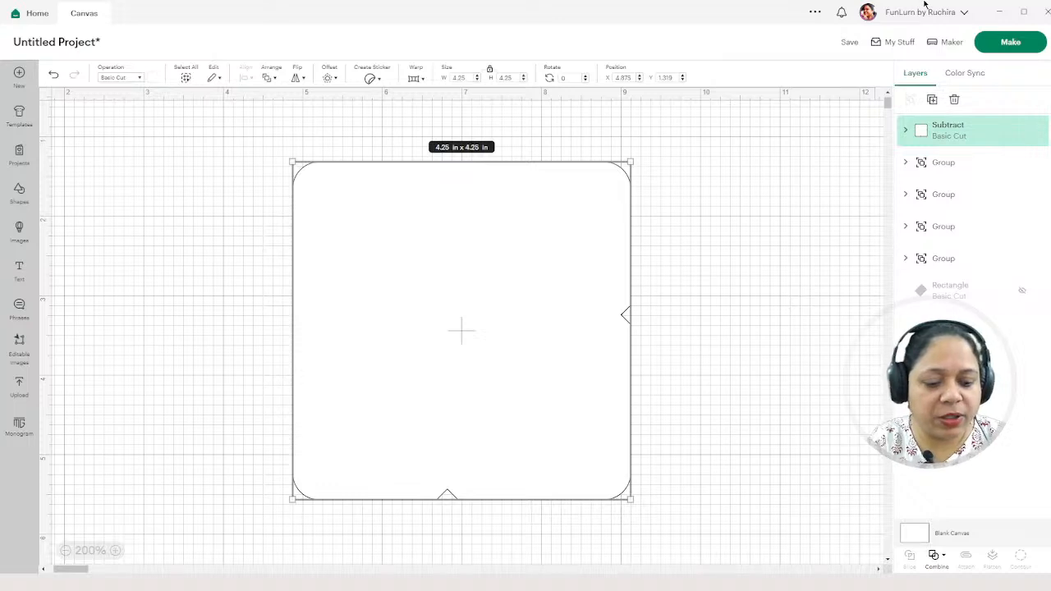
key("ctrl+shift+Down")
left_click(733, 234)
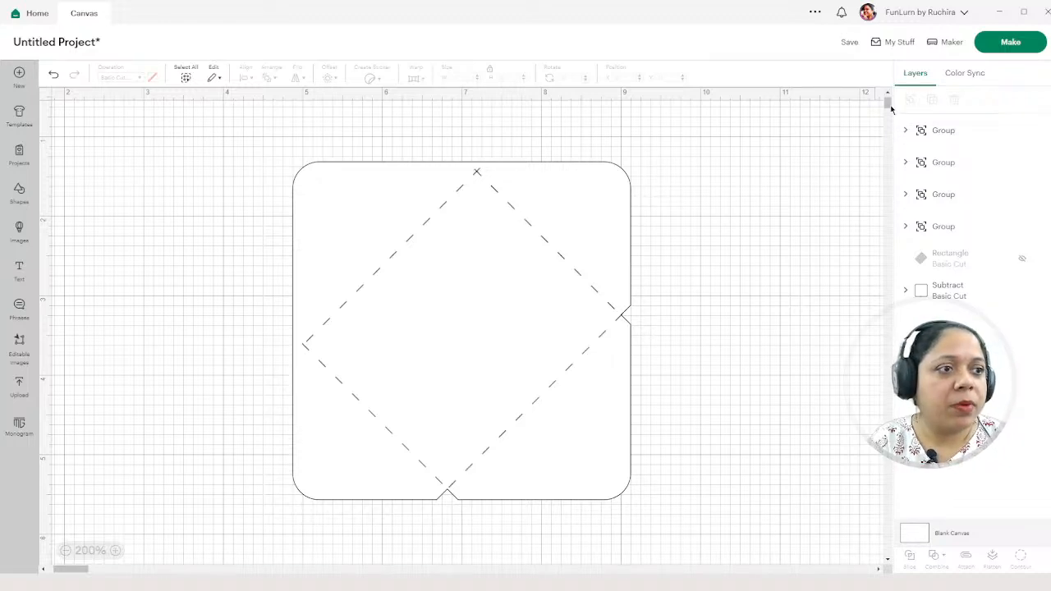
scroll(889, 107, "up", 1)
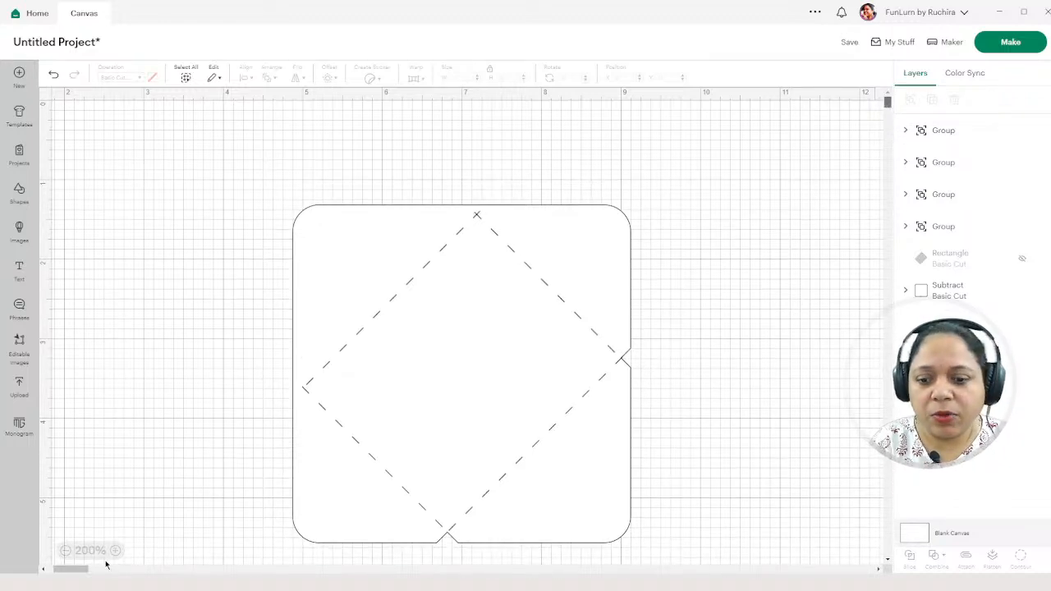
- Paste another dark diamond and move it over the dashed frame's upper corner at about X 6.33, Y 0
left_click(115, 551)
left_click(116, 551)
left_click(116, 551)
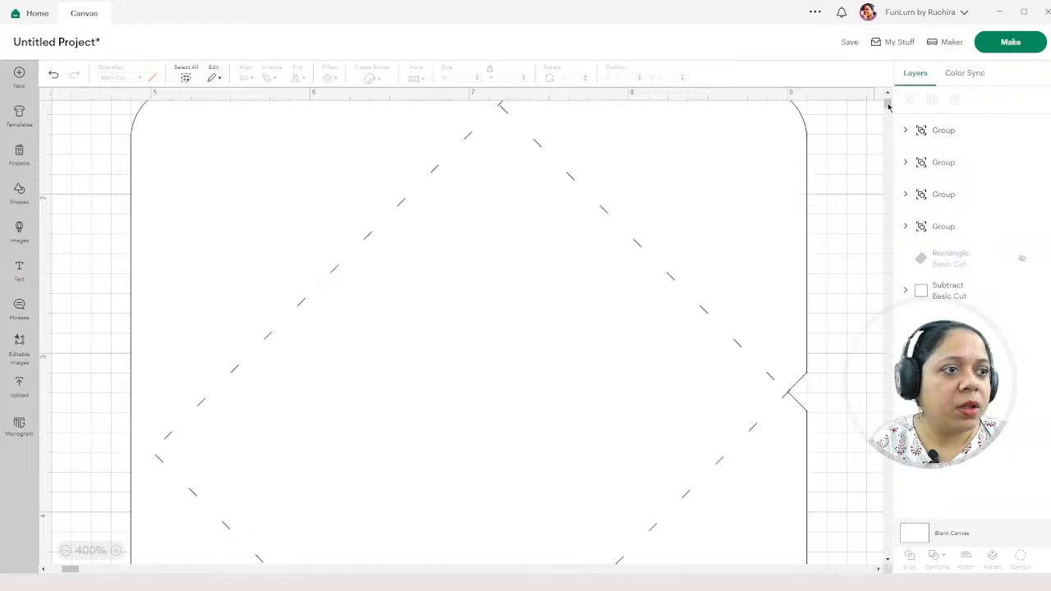
left_click_drag(887, 106, 888, 96)
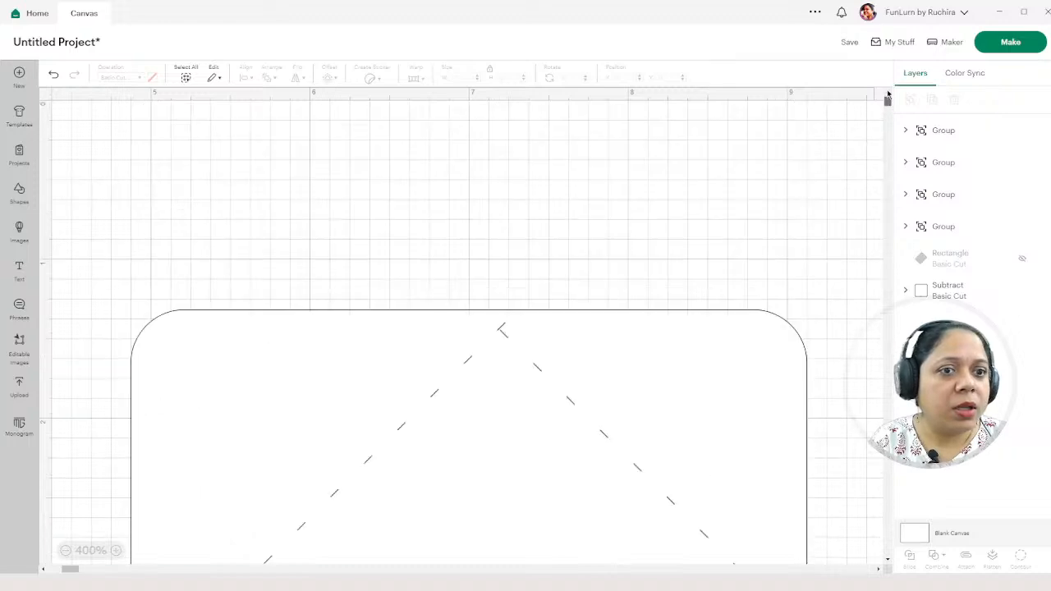
left_click(116, 550)
key("ctrl+v")
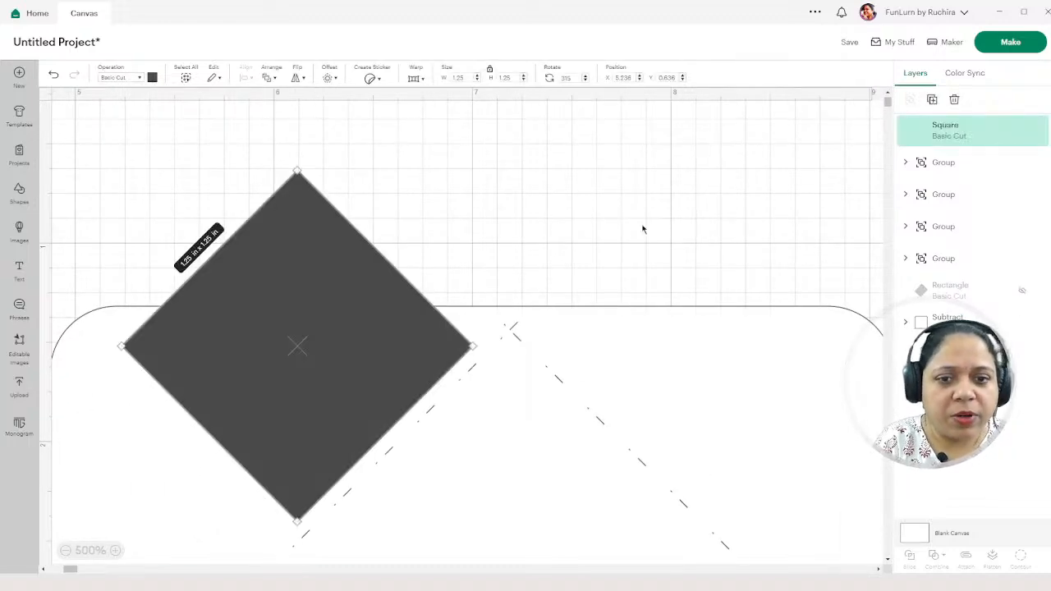
left_click_drag(298, 394, 516, 216)
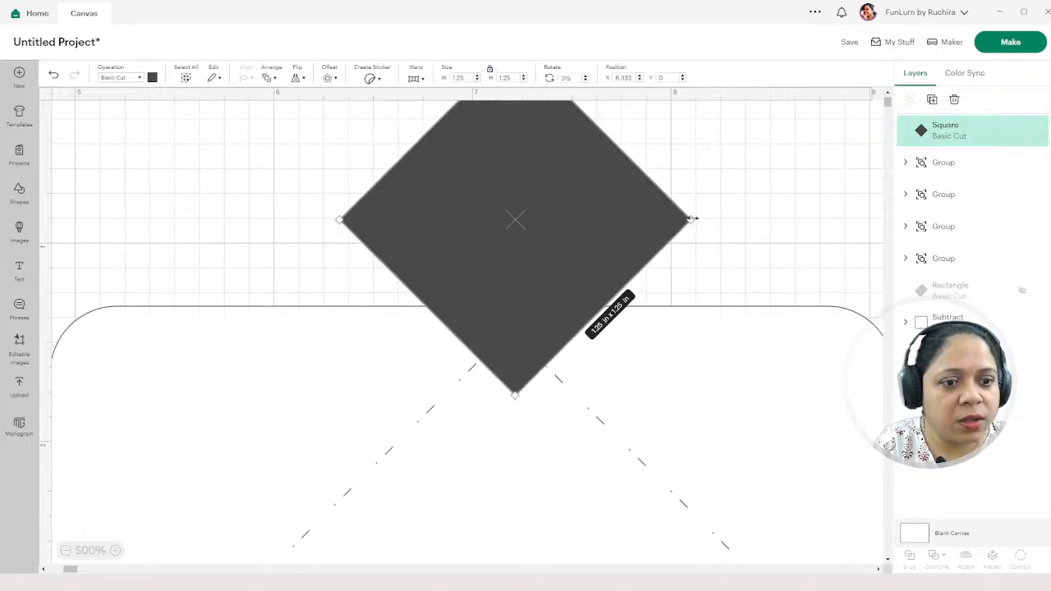
- Shrink the dark diamond to about 0.66 in and place its lowest corner on the dashed frame's upper corner, about X 6.72, Y 0.5
left_click_drag(692, 219, 520, 220)
left_click_drag(446, 252, 524, 267)
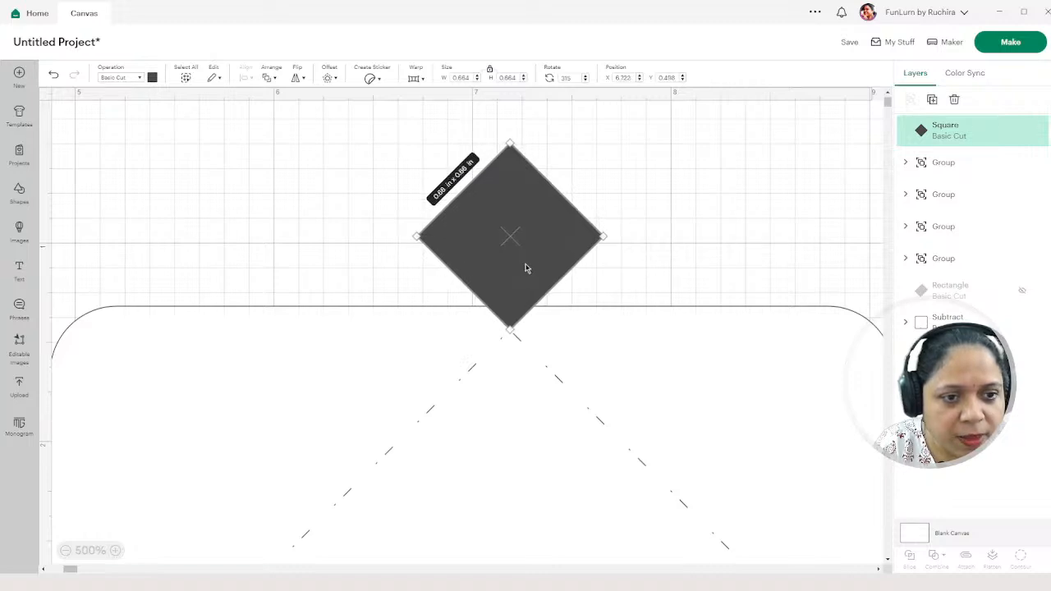
left_click(661, 200)
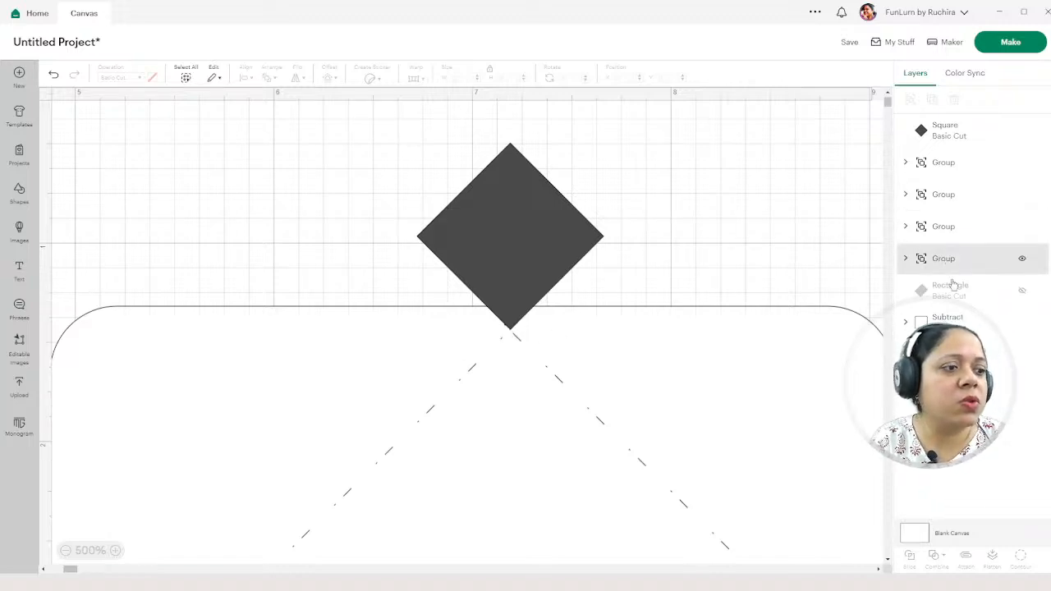
- Subtract the dark diamond from the white square to notch its upper edge, and send the square behind the dashed frame
left_click(945, 322)
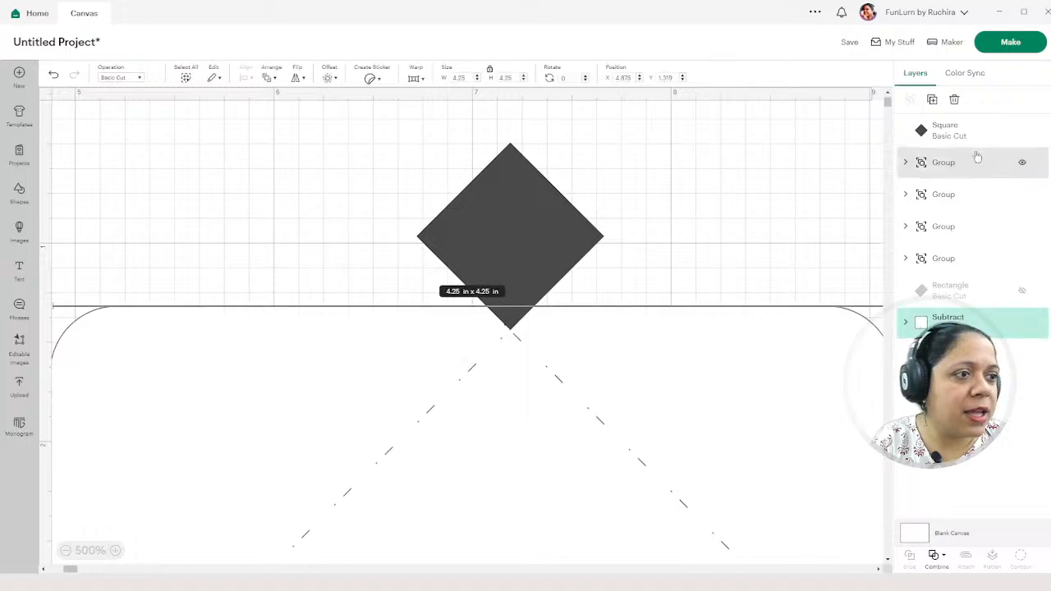
left_click(953, 131, "shift")
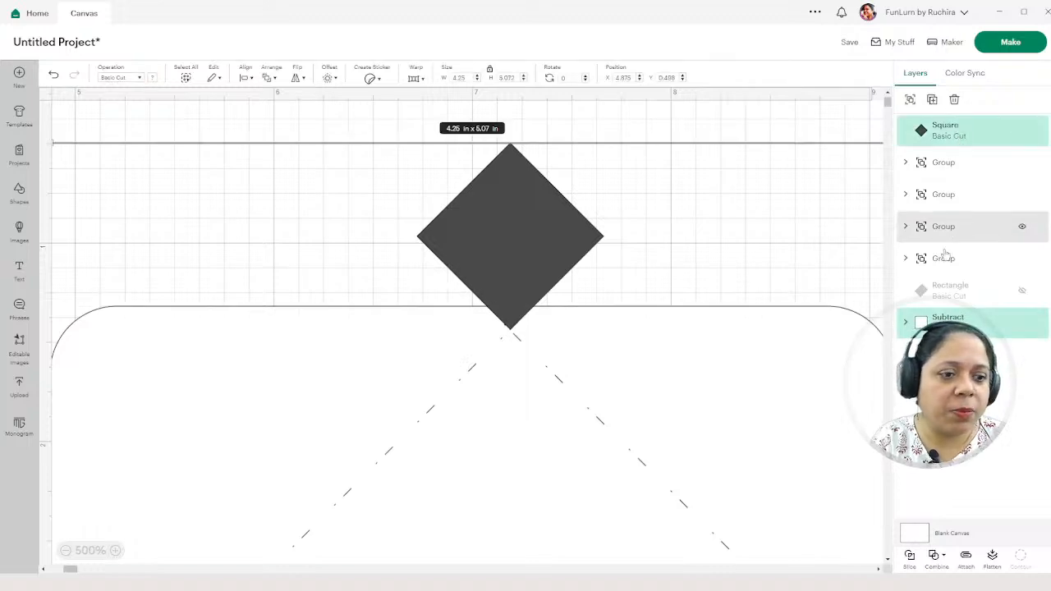
left_click(943, 556)
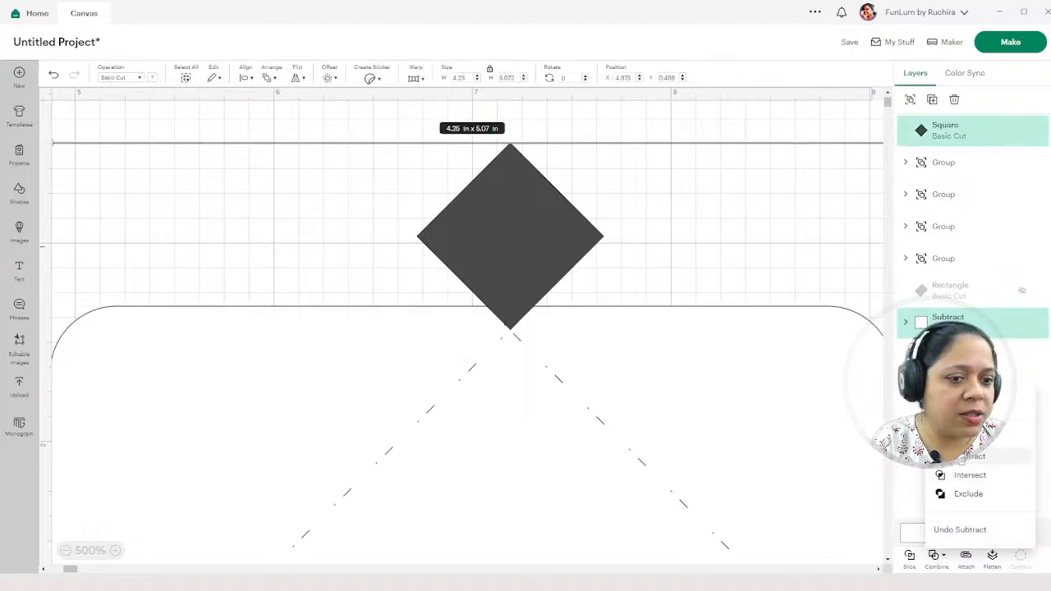
left_click(967, 467)
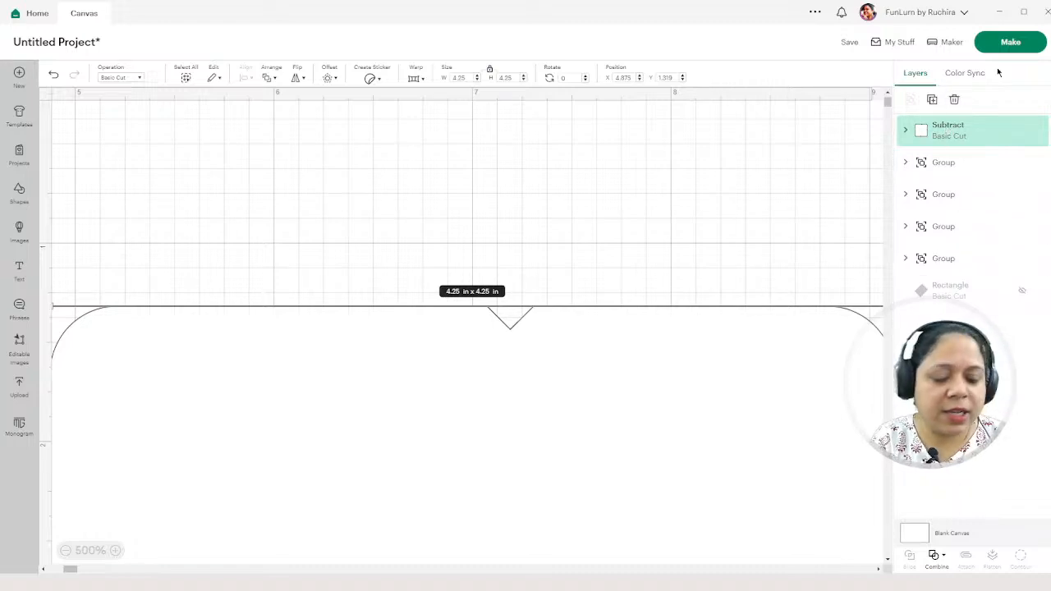
key("ctrl+shift+[")
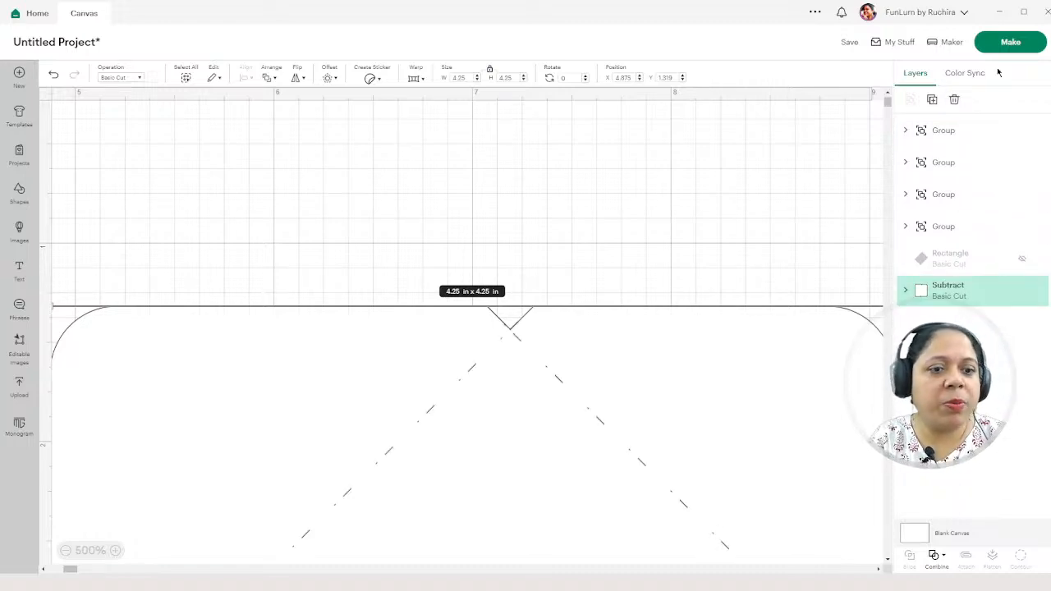
left_click(633, 230)
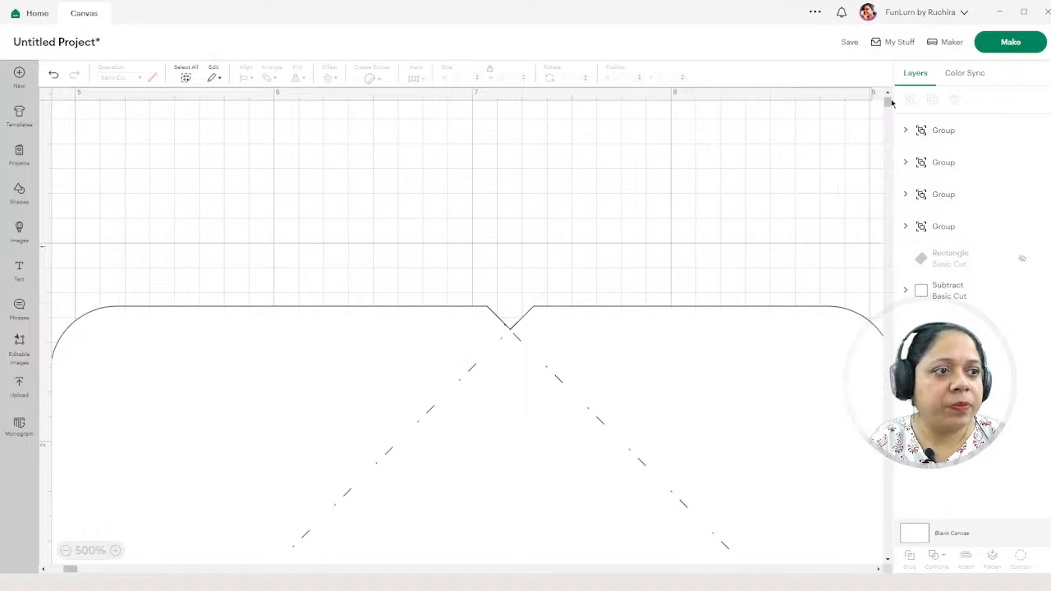
- Paste another dark diamond and move it to about X 3.24, Y 2.73 so its right corner meets the dashed frame's left corner
left_click_drag(889, 105, 889, 107)
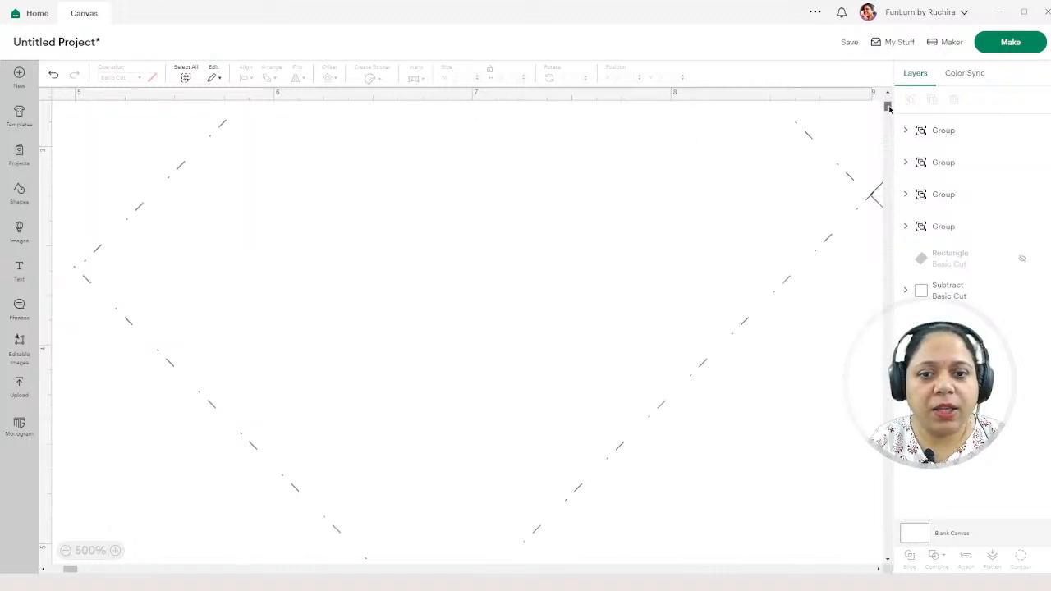
left_click_drag(235, 389, 330, 383)
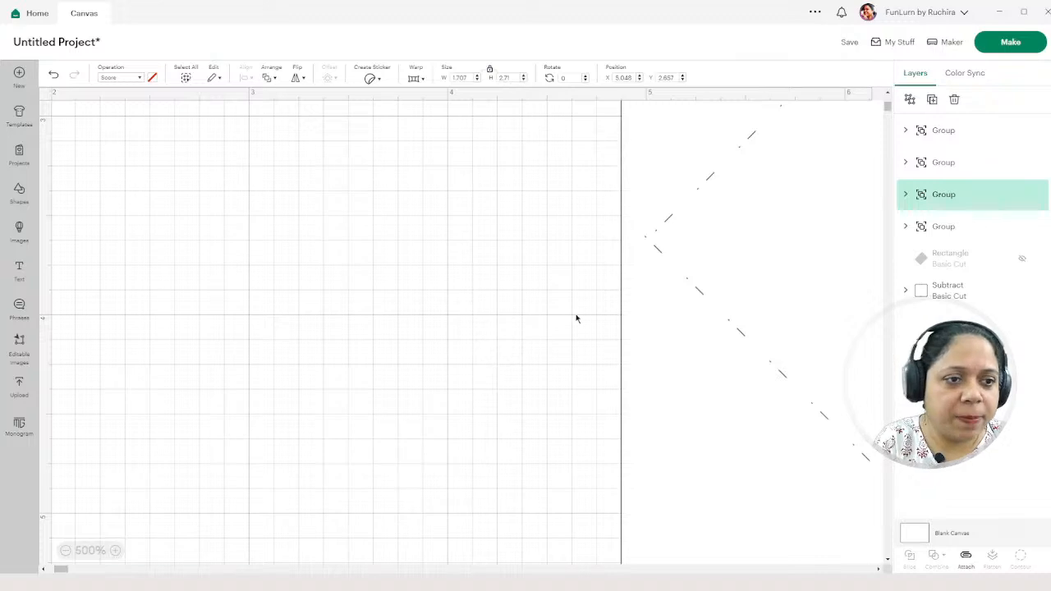
scroll(669, 271, "right", 6)
scroll(616, 286, "up", 3)
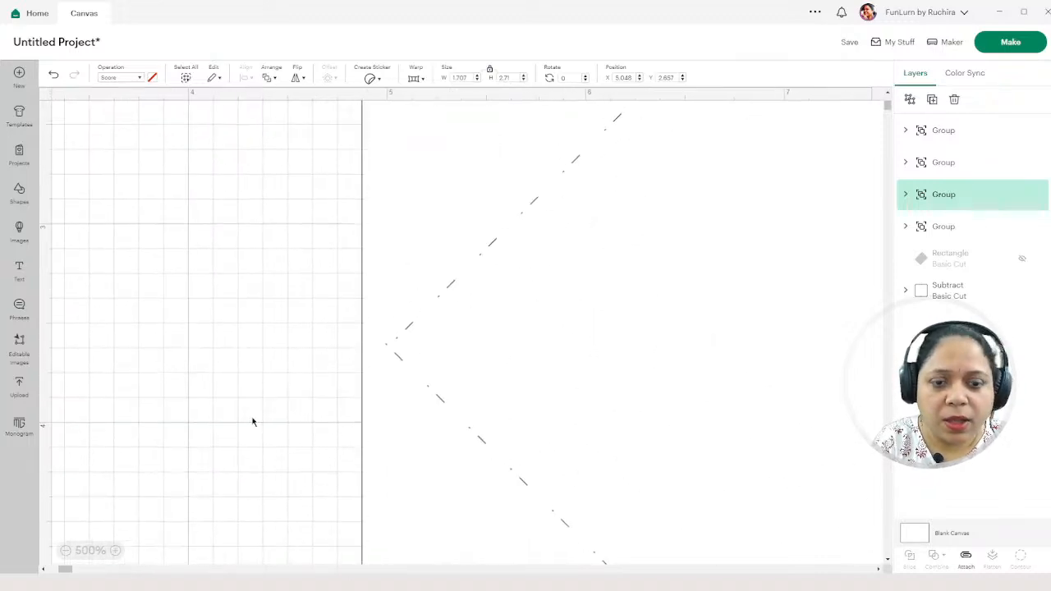
key("ctrl+v")
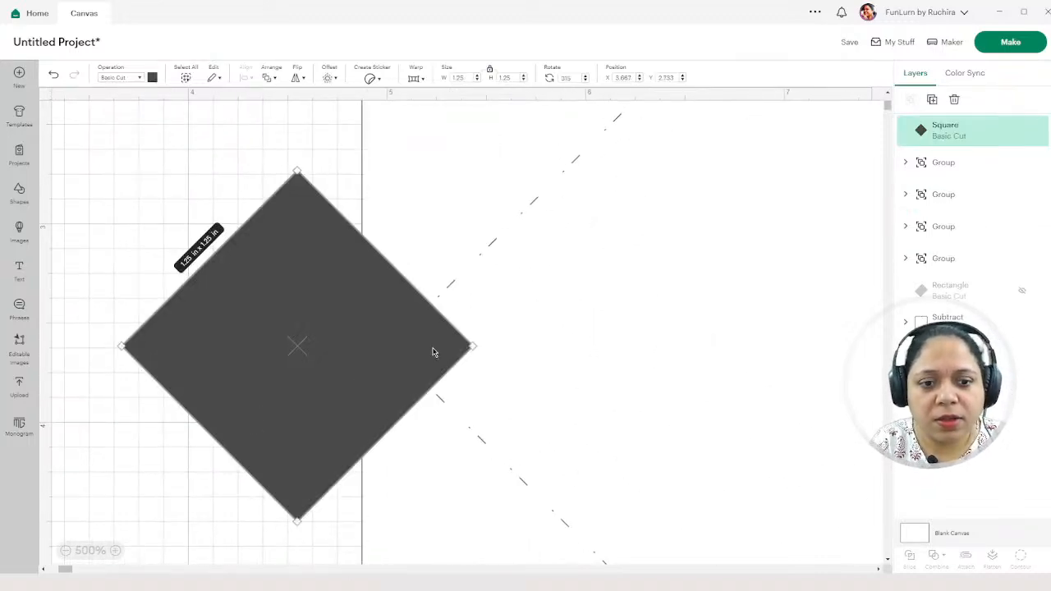
left_click_drag(433, 352, 347, 346)
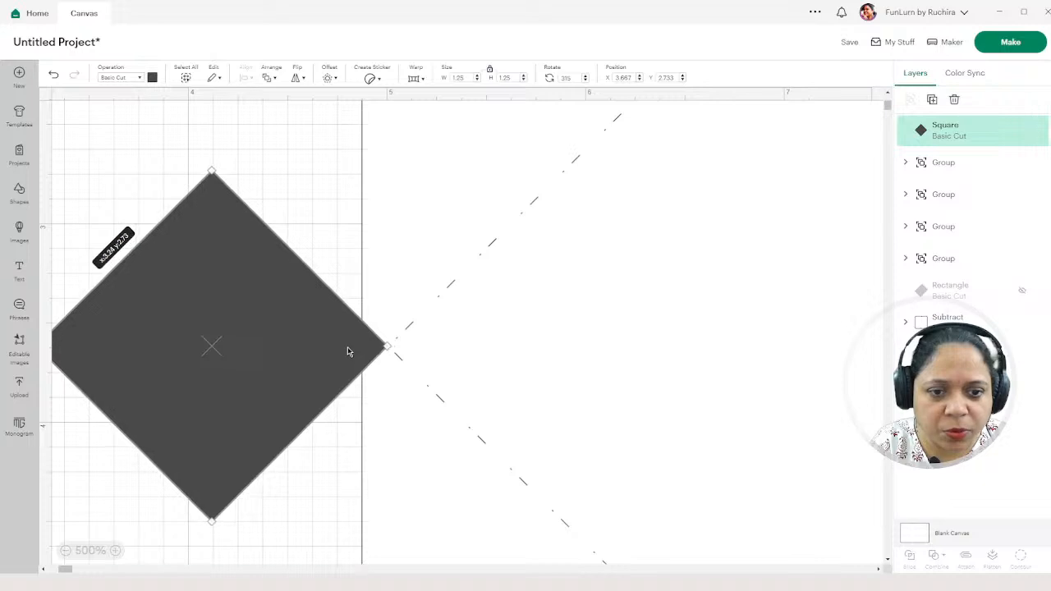
left_click(331, 258)
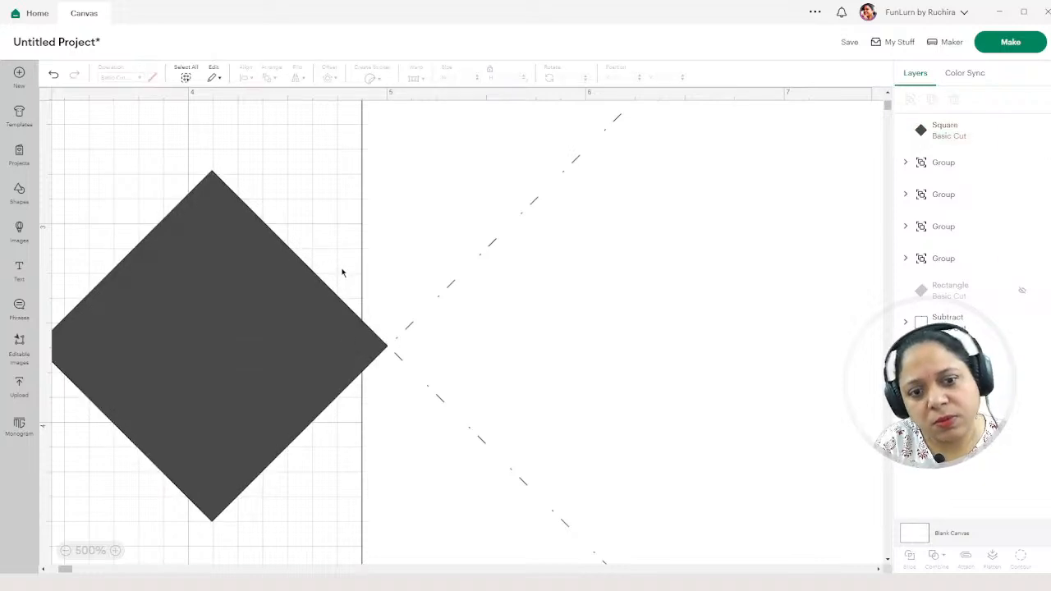
left_click(329, 330)
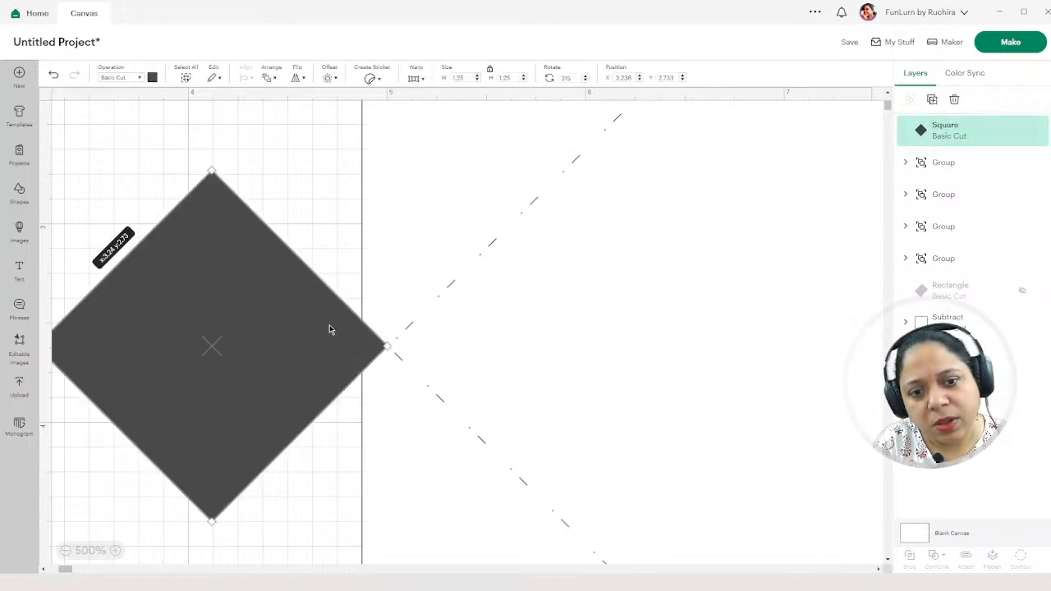
left_click(341, 266)
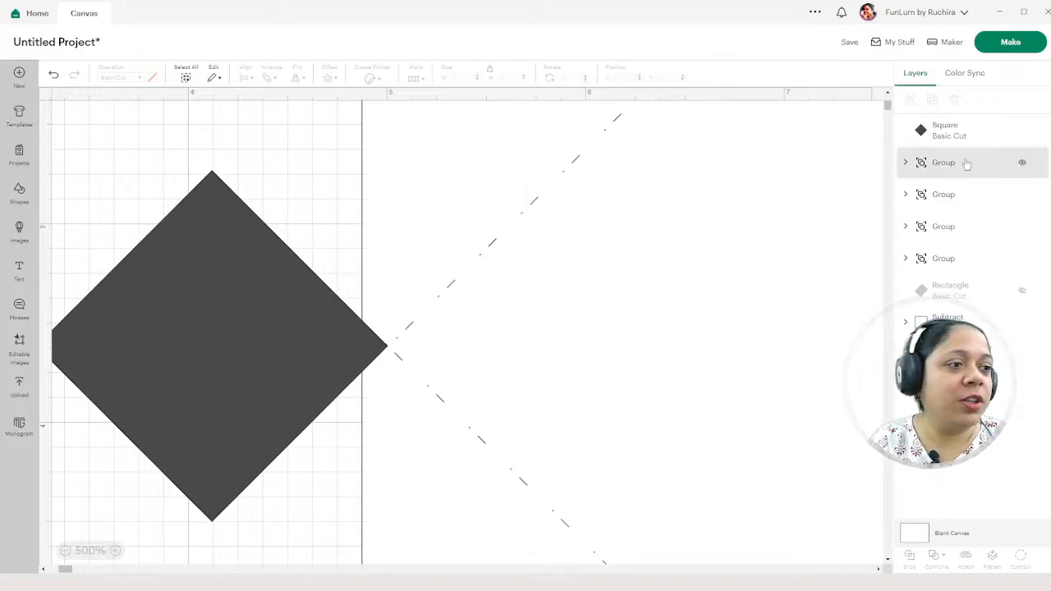
- Subtract the dark diamond from the white square to notch its left edge, and send the square behind the dashed frame
left_click(1033, 314)
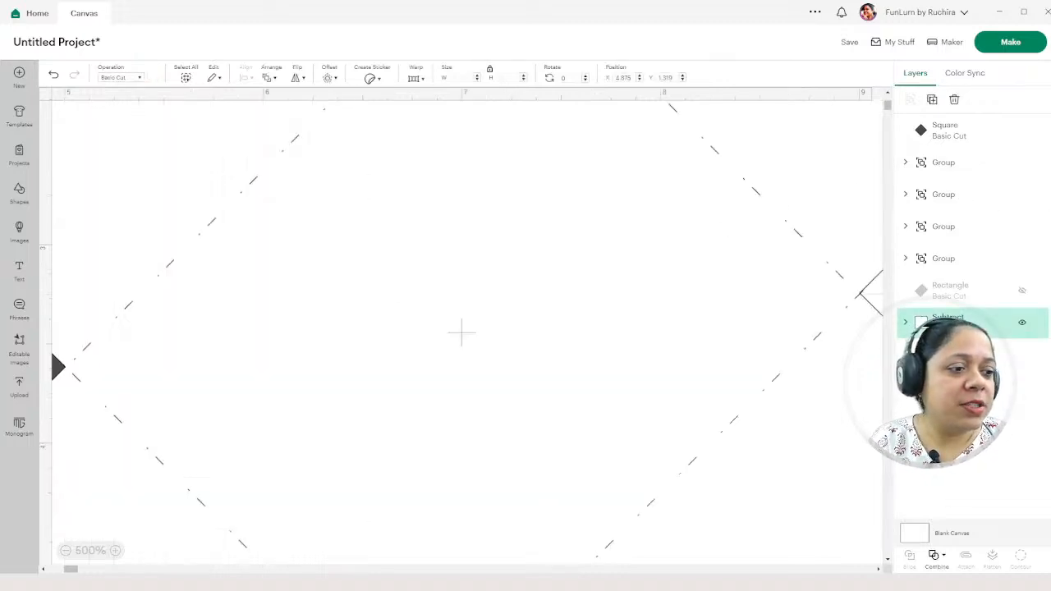
left_click(963, 131, "shift")
left_click(947, 562)
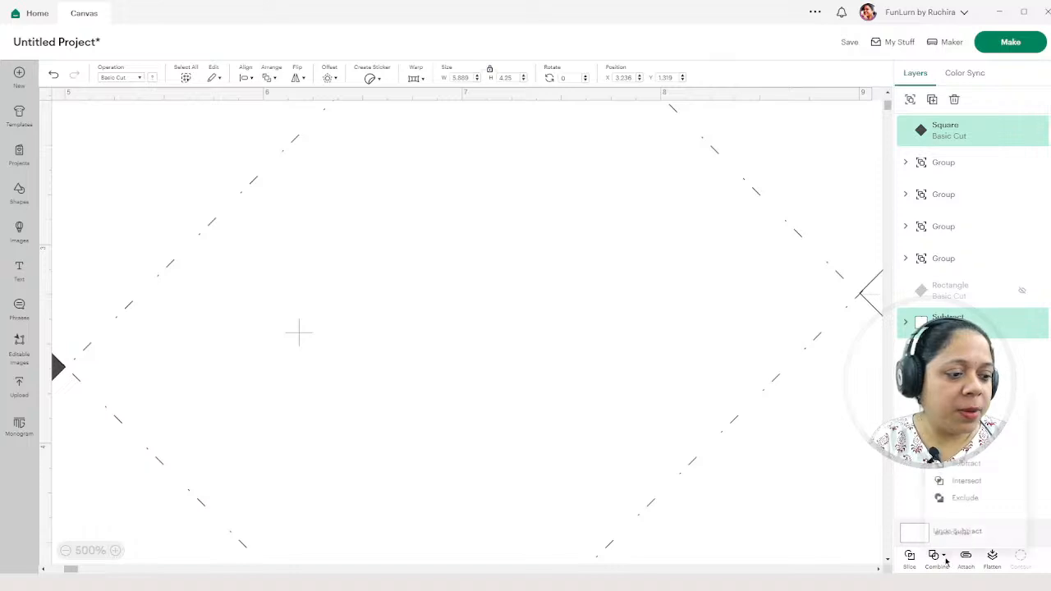
left_click(969, 462)
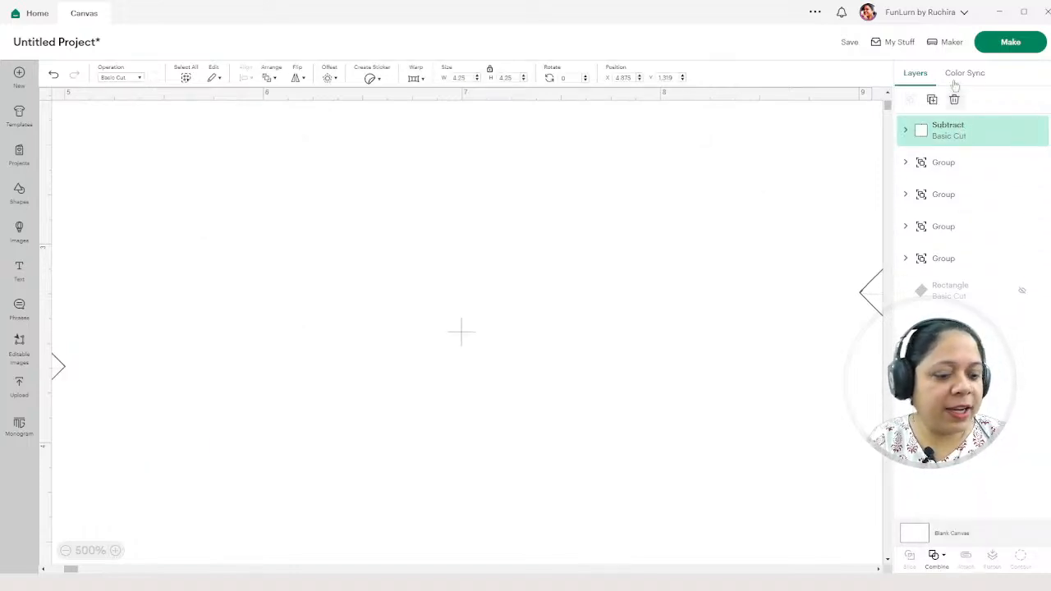
key("ctrl+minus")
key("ctrl+minus")
key("ctrl+minus")
key("ctrl+minus")
key("ctrl+minus")
key("ctrl+minus")
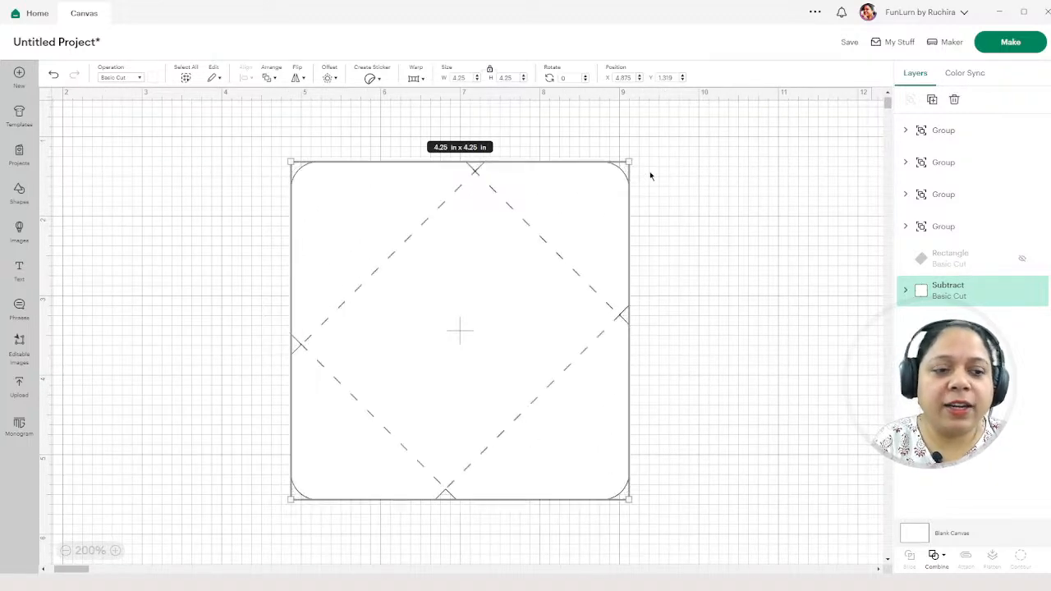
left_click(682, 170)
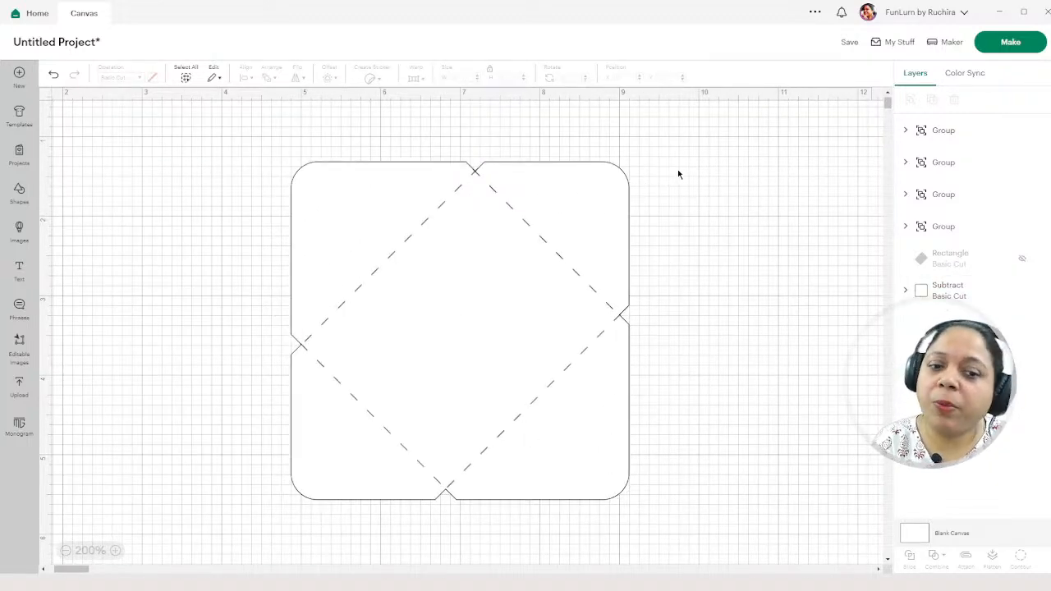
- Attach the four dashed score groups to the notched white square and rename the attached layer as Envelope
left_click_drag(687, 146, 288, 536)
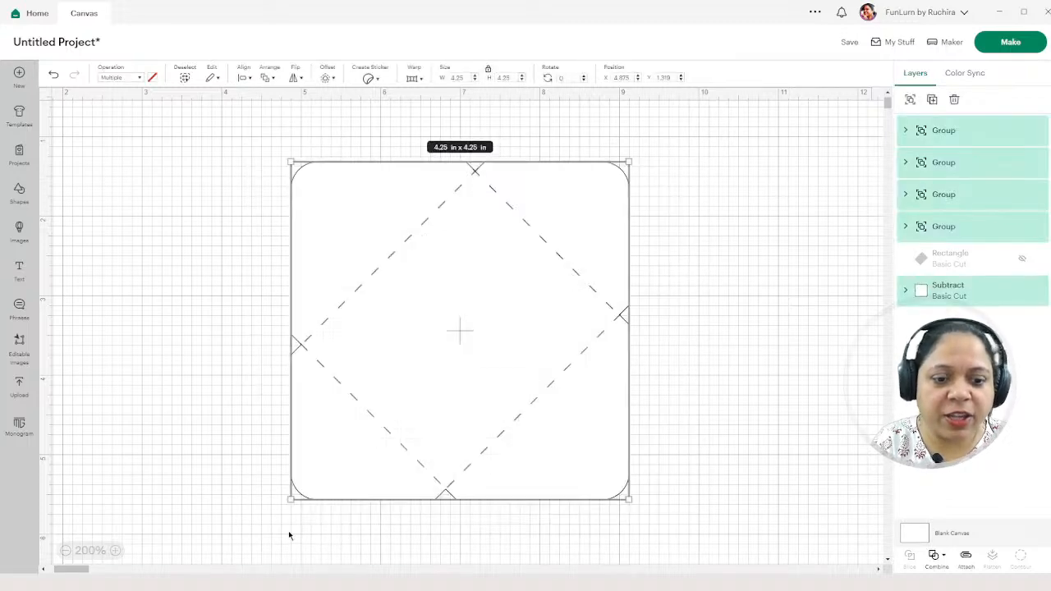
left_click(966, 556)
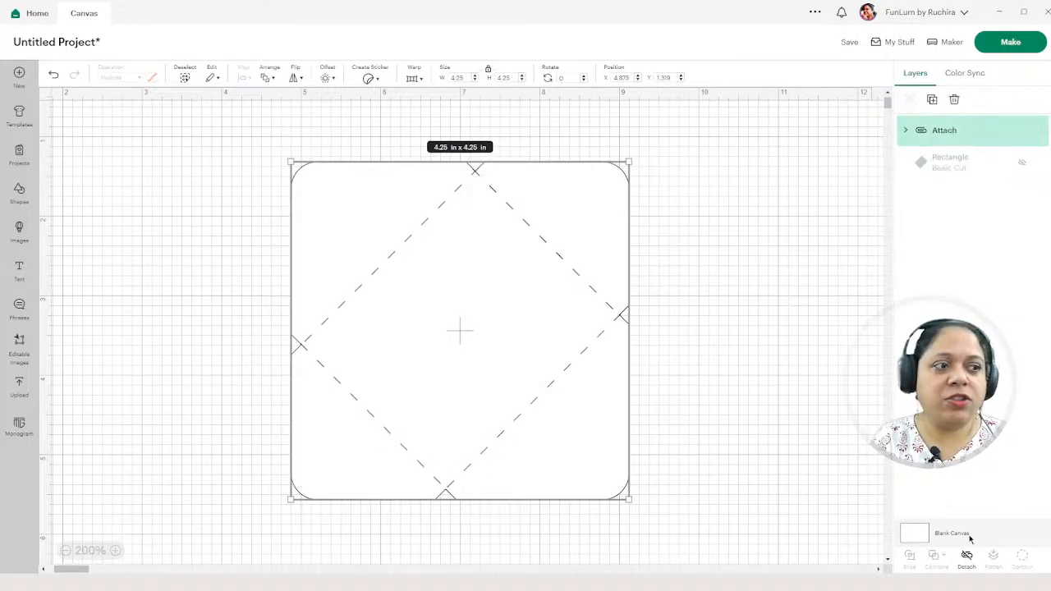
double_click(955, 132)
type("Envel")
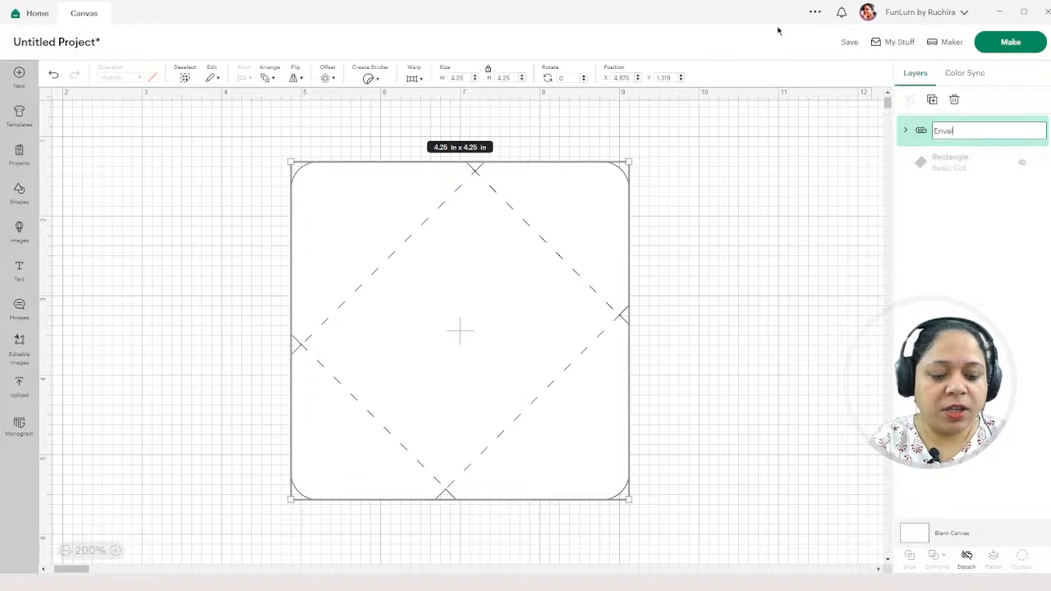
type("ope")
key("Return")
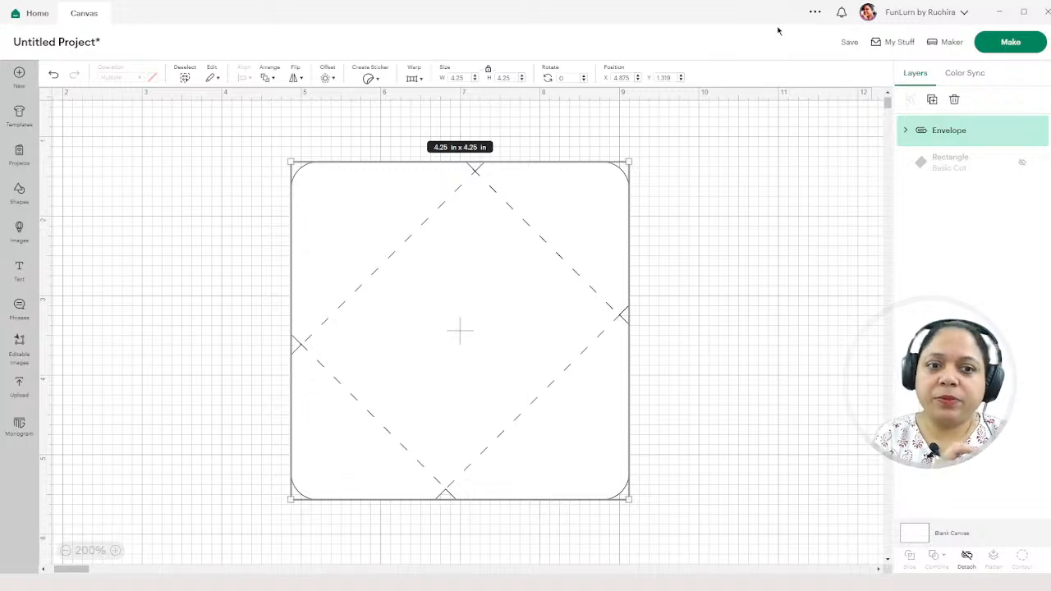
- Move the envelope left to about X 3.94, Y 1.26
left_click(718, 257)
left_click_drag(611, 236, 537, 232)
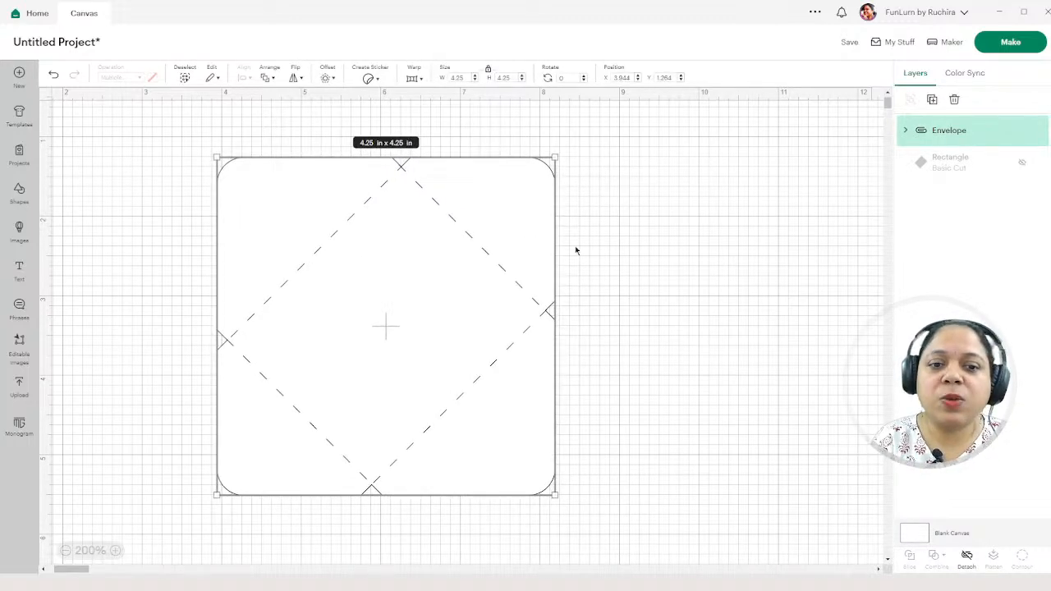
- Unhide the dark rectangle and move it beside the envelope to about X 9.01, Y 1.63
key("ctrl+minus")
key("ctrl+minus")
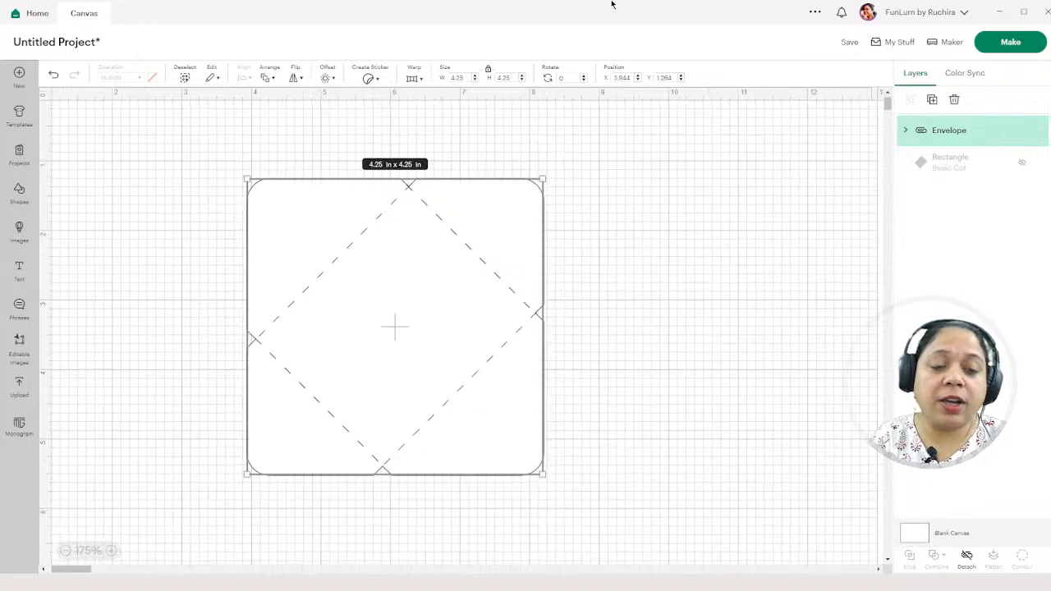
left_click(1022, 166)
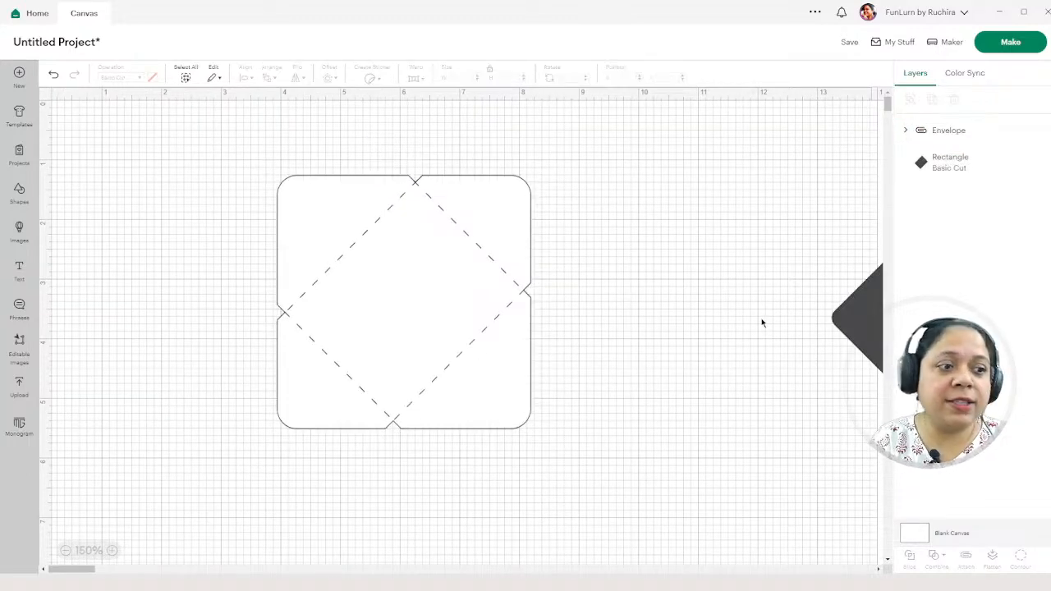
left_click_drag(845, 320, 606, 312)
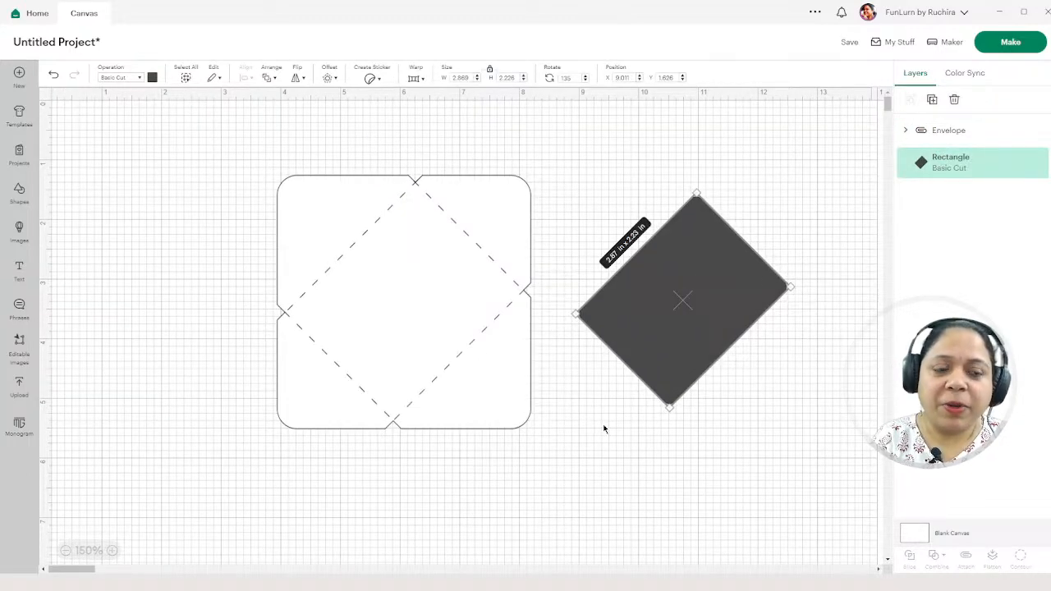
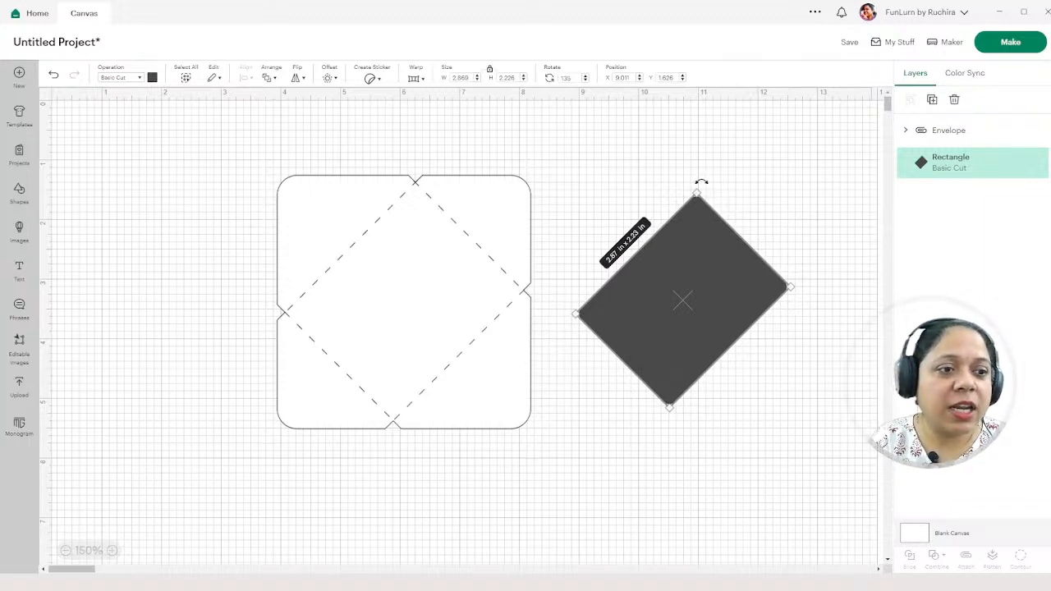
- Rotate the dark rectangle to an upright portrait orientation and hide the Envelope layer
left_click_drag(700, 179, 732, 175)
left_click_drag(552, 156, 453, 389)
left_click(1021, 130)
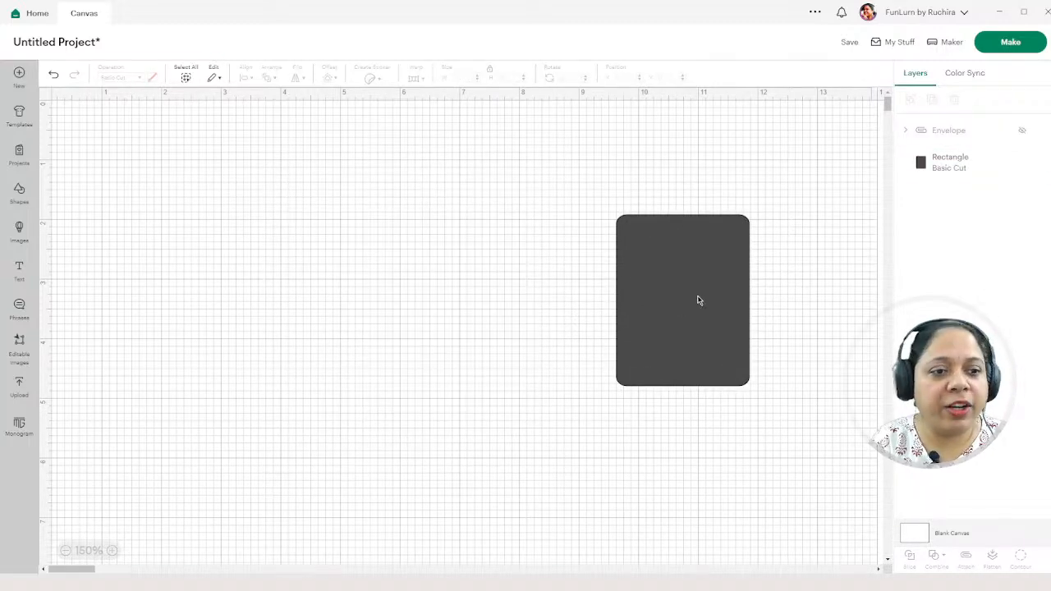
- Move the dark rectangle to about X 3.12, Y 1.34, then duplicate it and place the copy edge to edge along its right side
left_click_drag(697, 298, 312, 264)
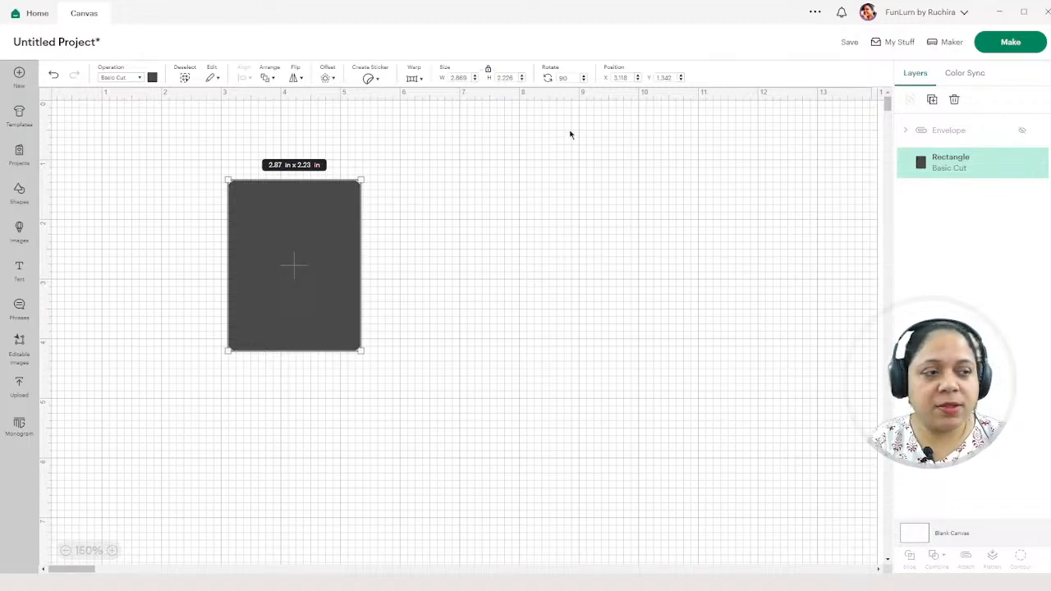
left_click(934, 101)
left_click_drag(148, 221, 392, 250)
left_click(537, 215)
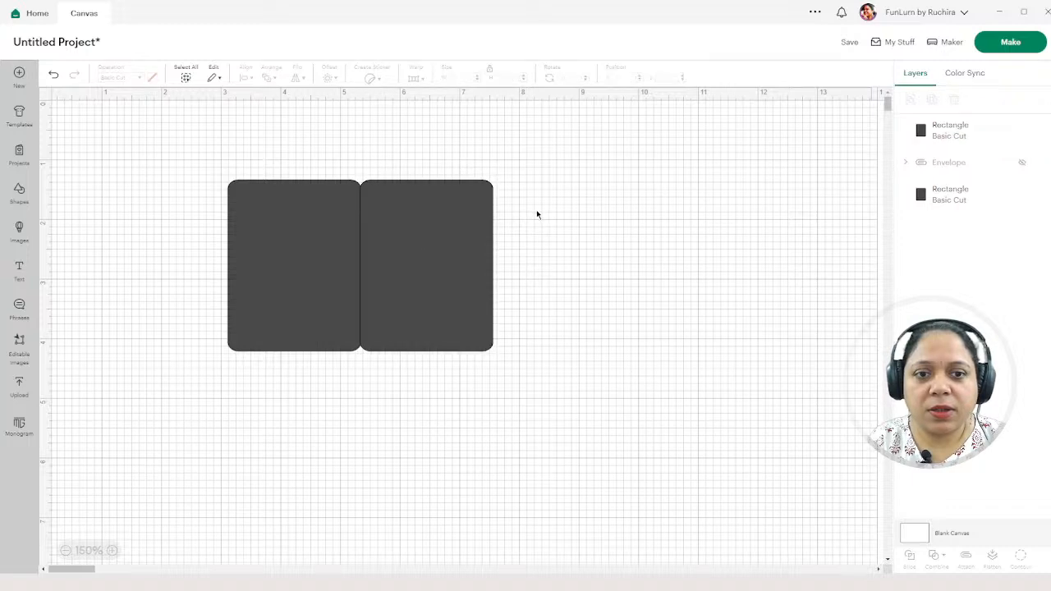
- Align the two dark rectangles by their top edges and unite them into one card shape
left_click_drag(533, 160, 189, 402)
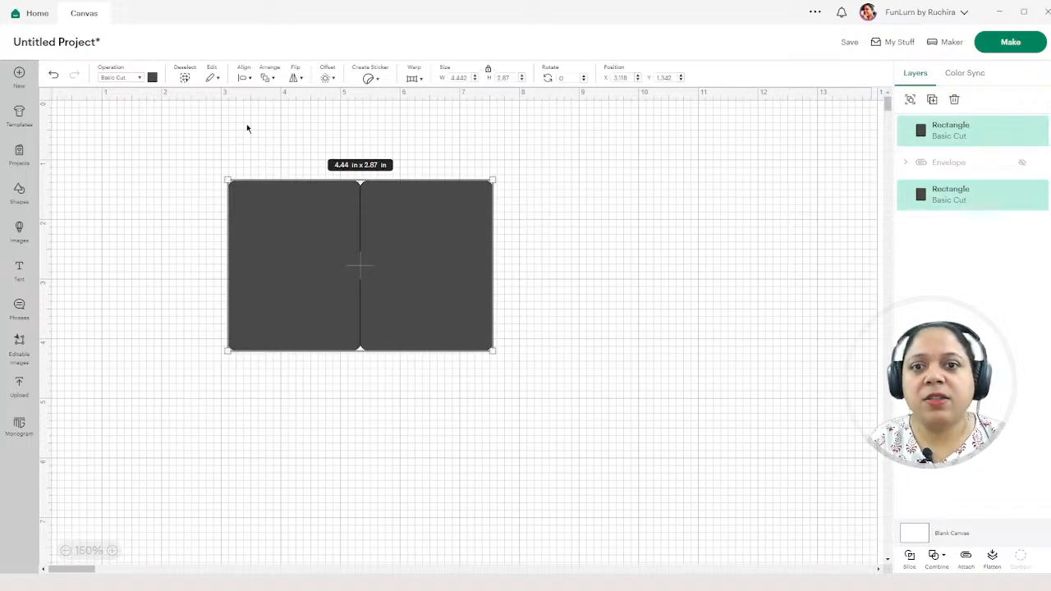
left_click(251, 78)
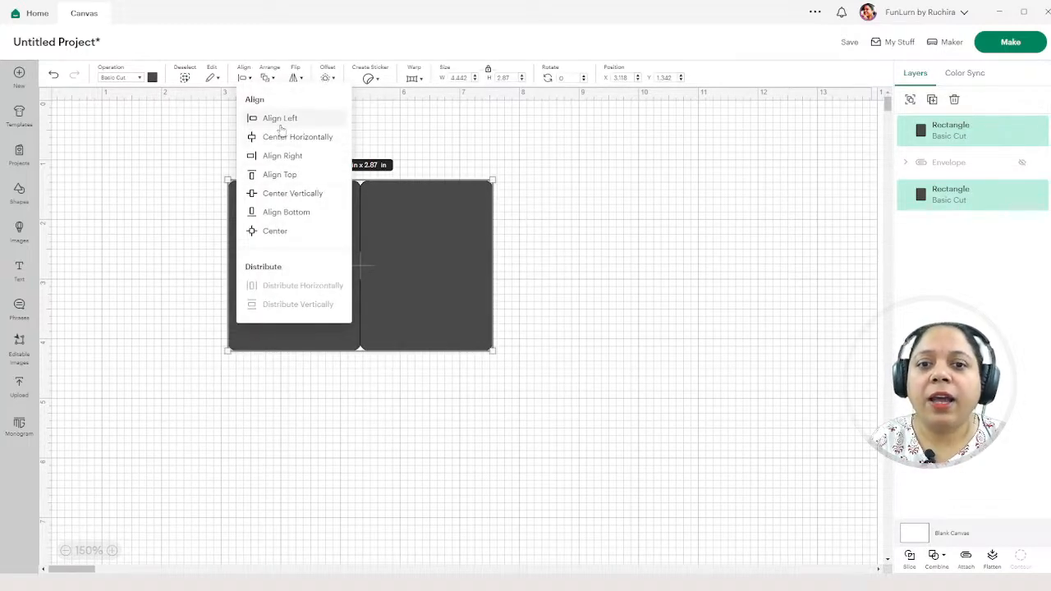
left_click(283, 175)
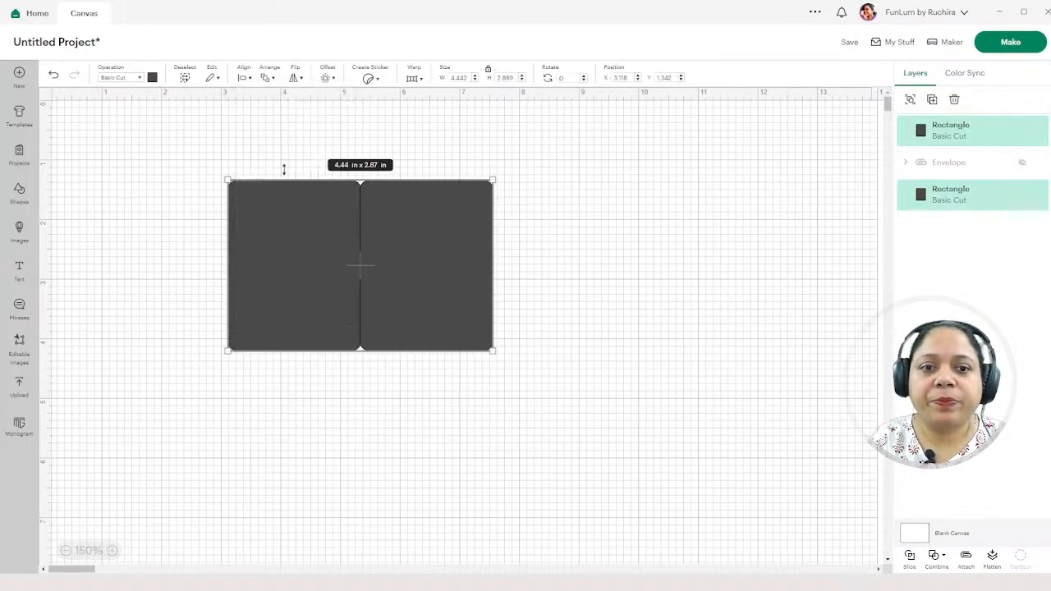
left_click(583, 209)
left_click_drag(572, 166, 200, 450)
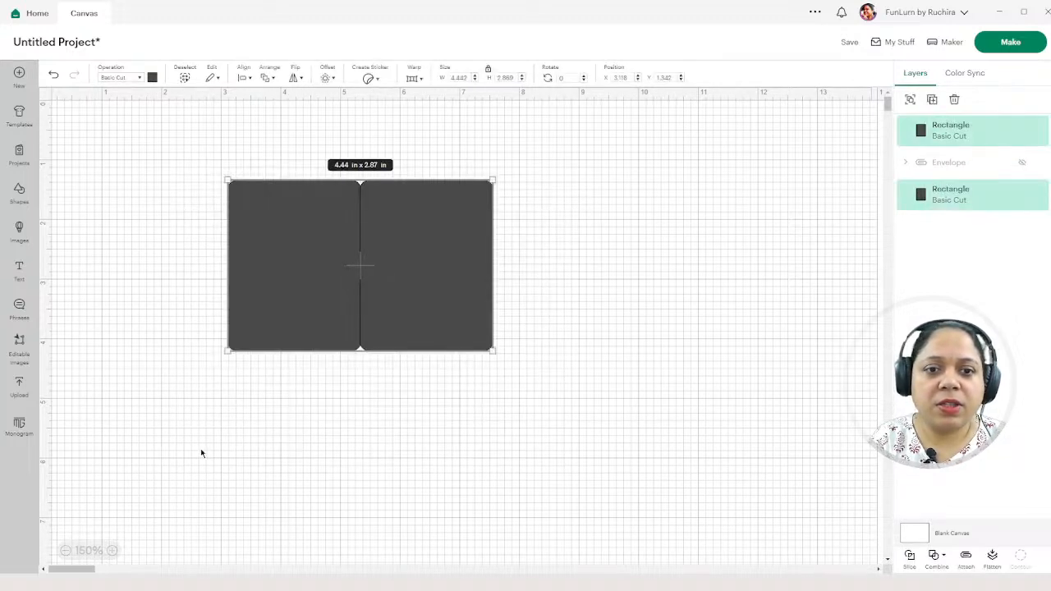
left_click(937, 556)
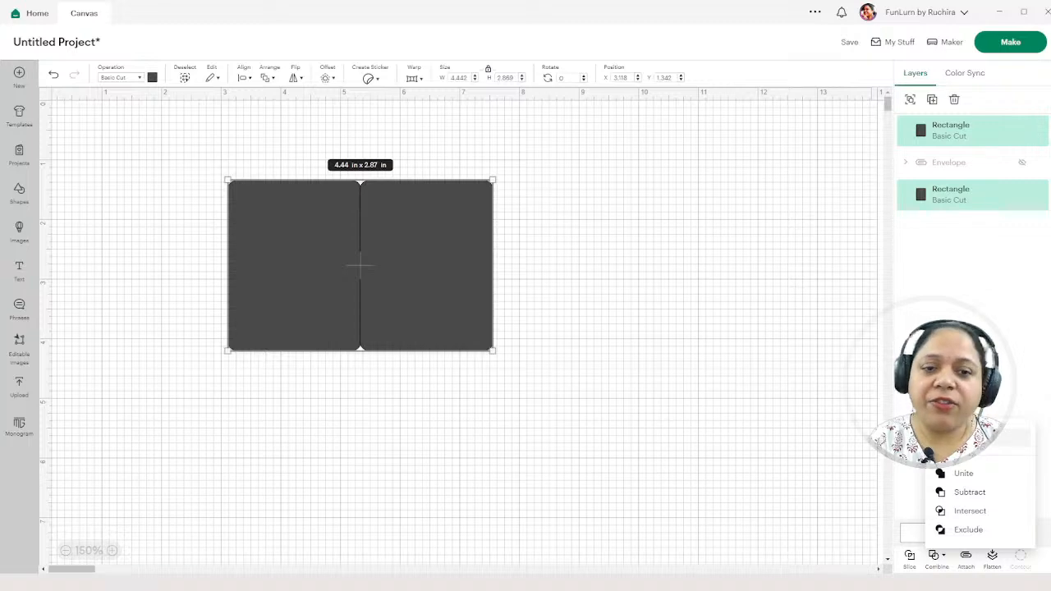
left_click(961, 473)
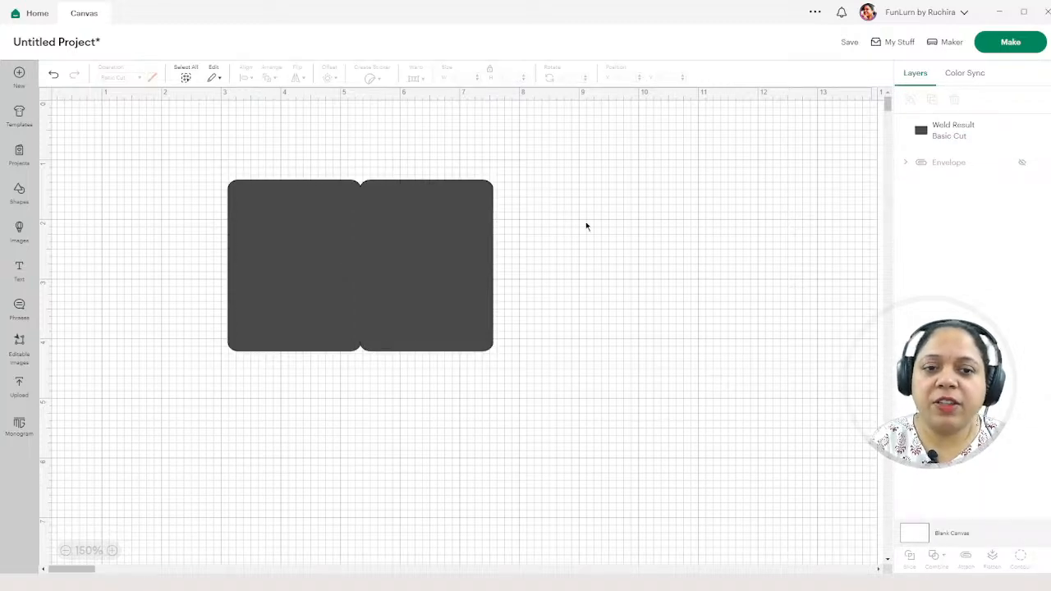
- Change the united card shape's material color to light gray
left_click(453, 255)
left_click(152, 77)
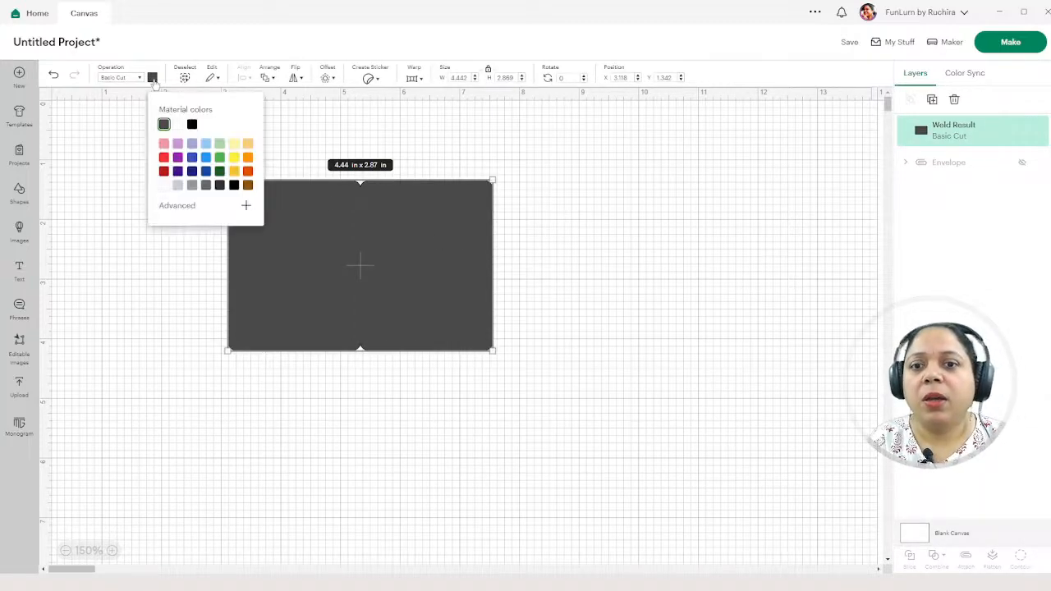
left_click(177, 185)
left_click(629, 181)
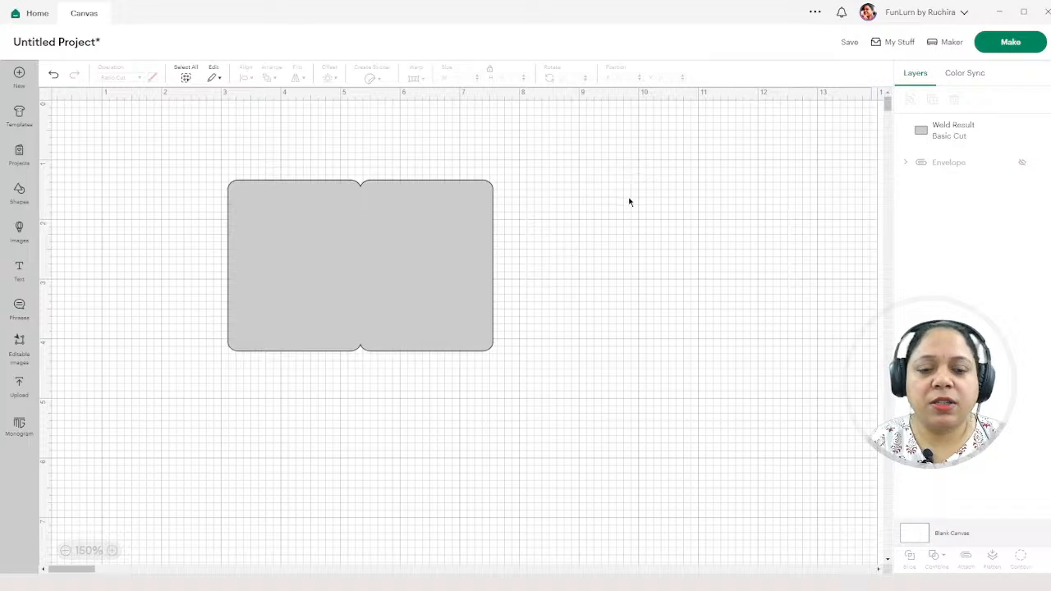
- Add a vertical score line beside the gray card and shorten it to about 0.1 in
key("ctrl+plus")
key("ctrl+plus")
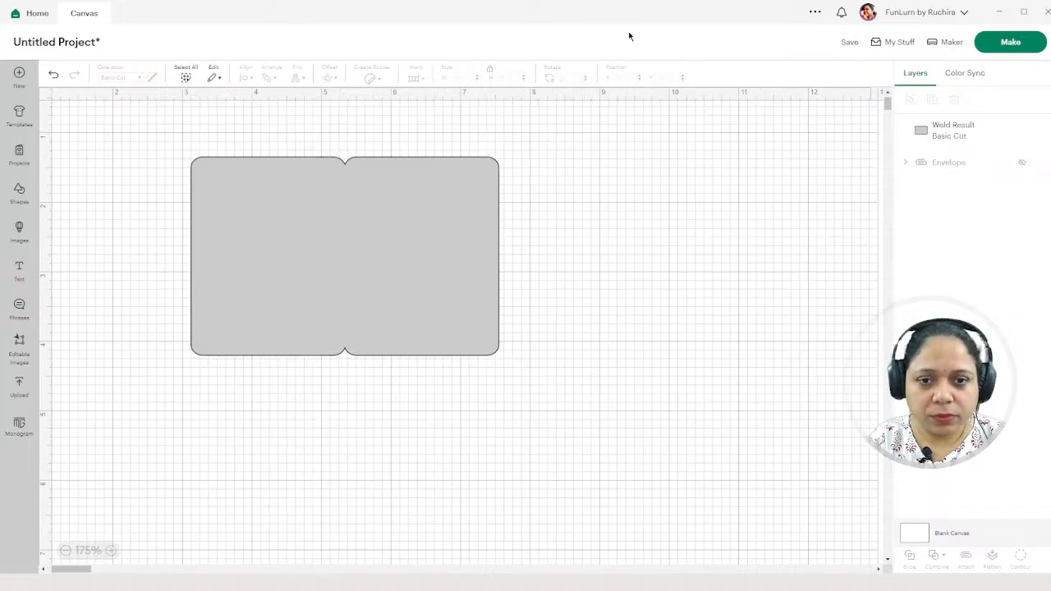
left_click(23, 197)
left_click(75, 125)
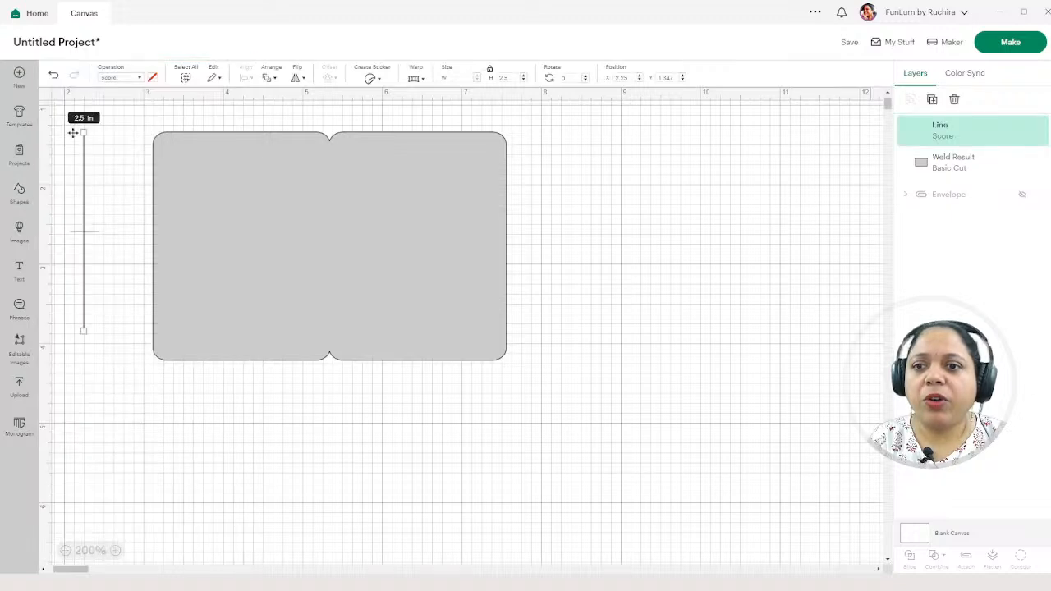
left_click_drag(82, 131, 84, 325)
left_click(99, 285)
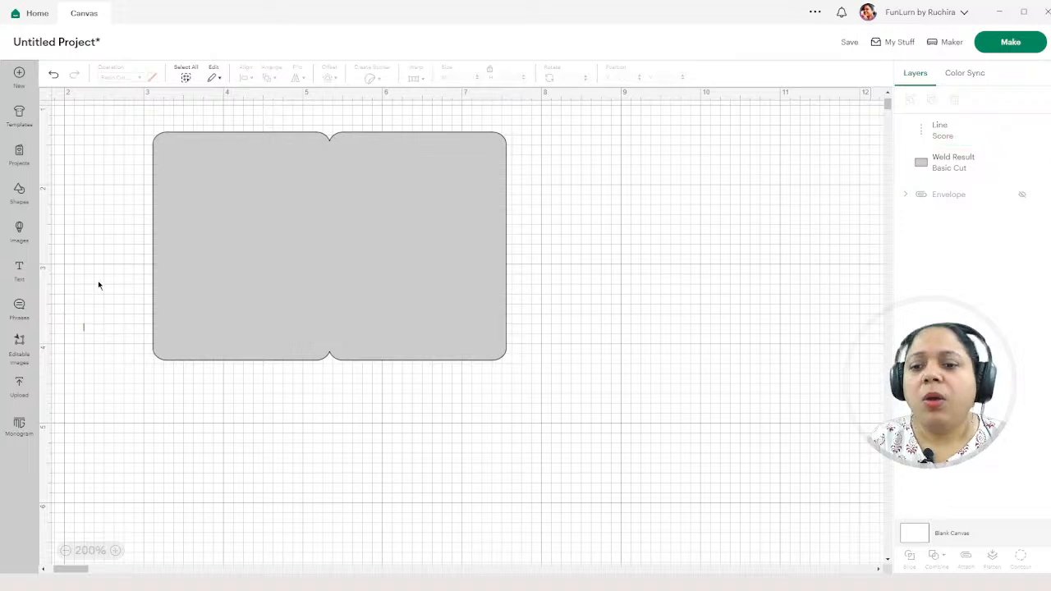
- Make ten copies of the short score line
left_click(86, 331)
key("ctrl+v")
key("ctrl+v")
key("ctrl+v")
key("ctrl+v")
key("ctrl+v")
key("ctrl+v")
key("ctrl+v")
key("ctrl+v")
key("ctrl+v")
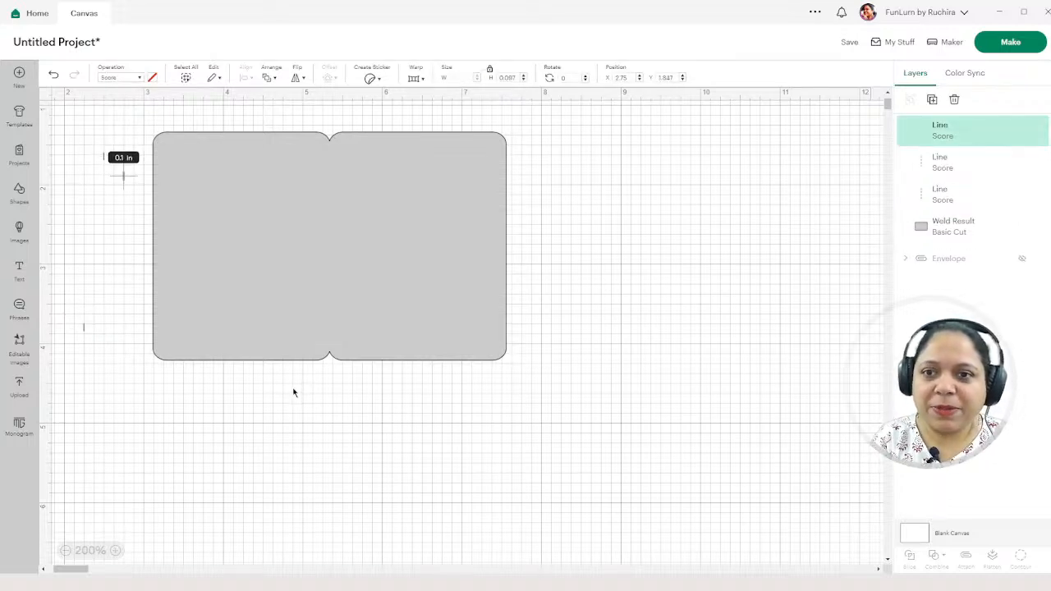
- Align all eleven short score lines to the left and distribute them vertically into a dashed line
left_click(973, 168, "shift")
left_click(960, 197, "shift")
left_click(961, 228, "shift")
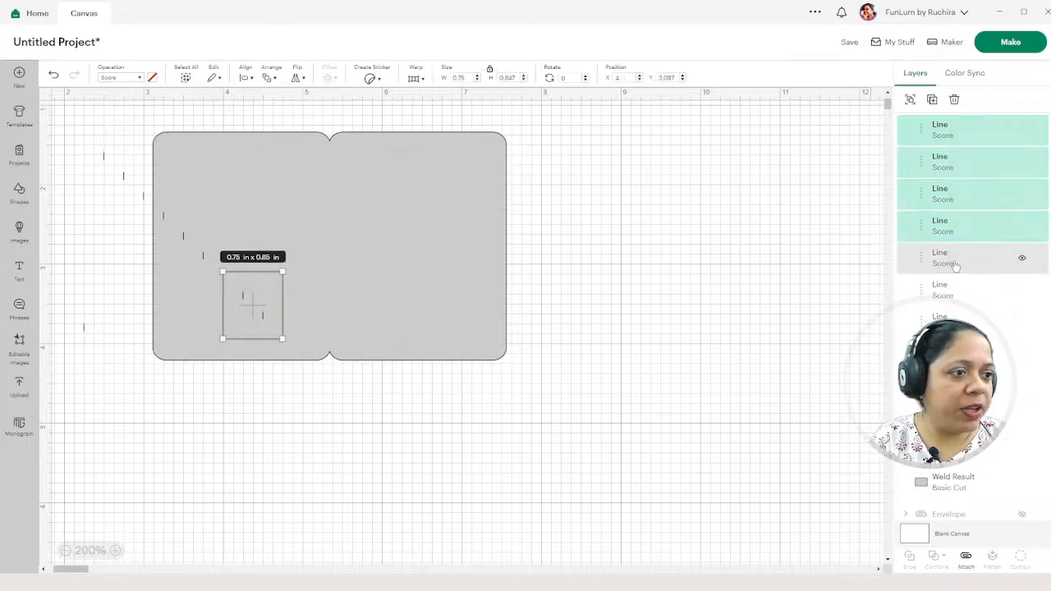
left_click(961, 258, "shift")
left_click(961, 290, "shift")
left_click(960, 322, "shift")
left_click(960, 354, "shift")
left_click(961, 386, "shift")
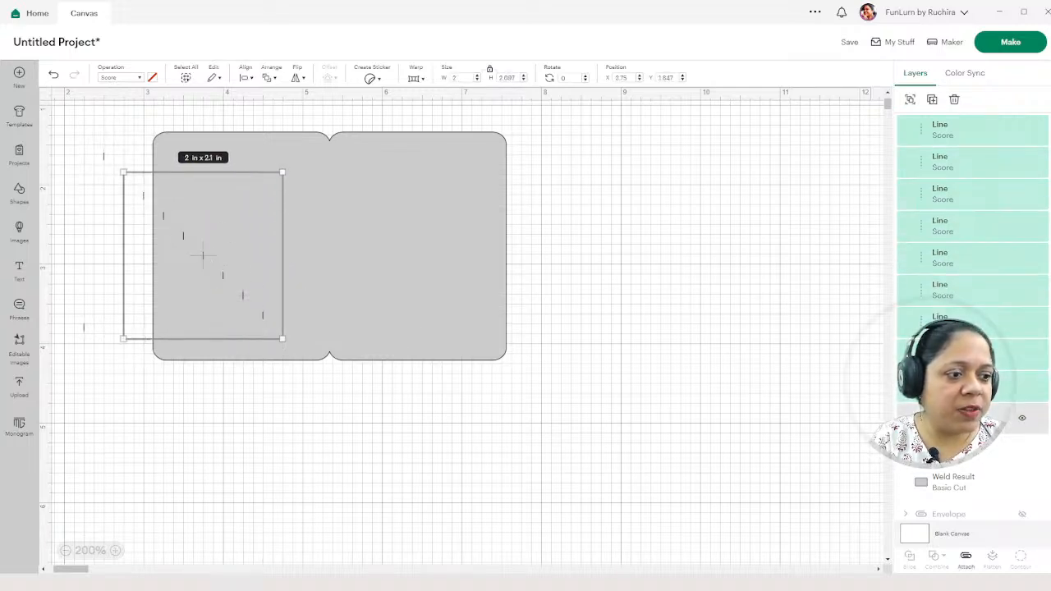
left_click(961, 418, "shift")
left_click(961, 450, "shift")
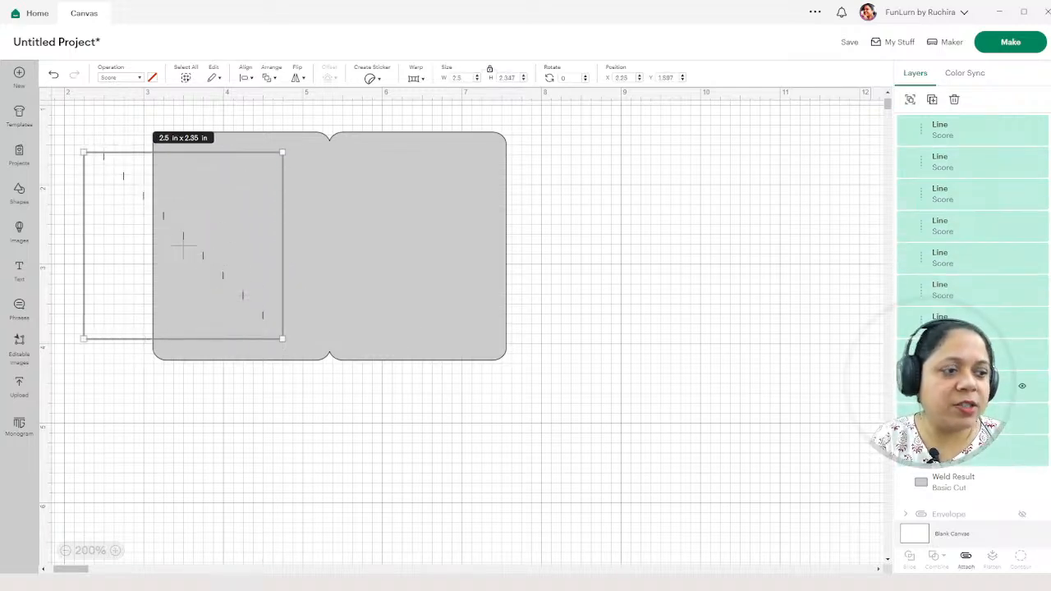
left_click(246, 78)
left_click(266, 120)
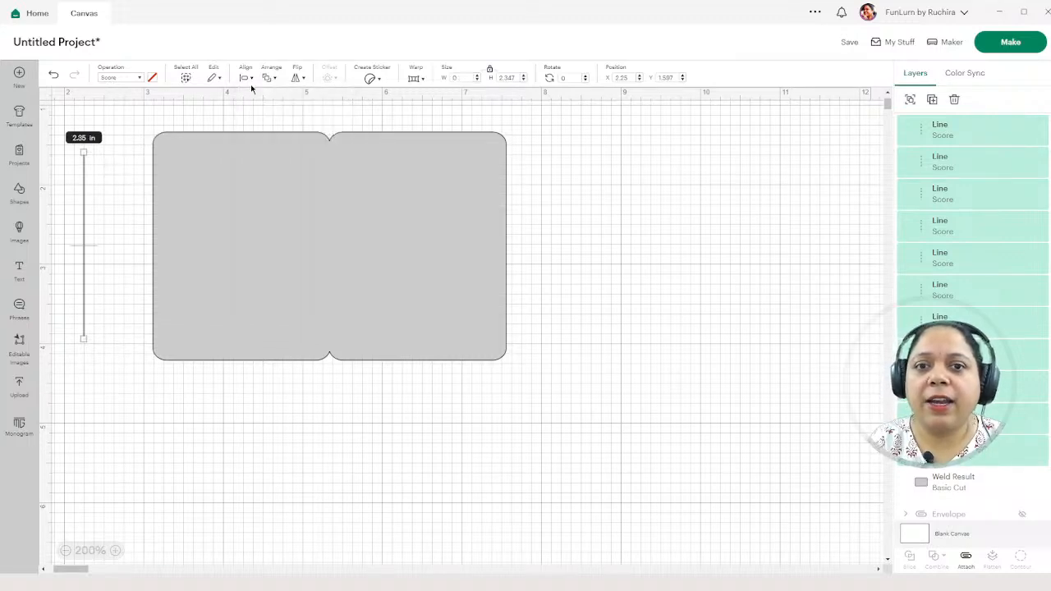
left_click(246, 78)
left_click(275, 305)
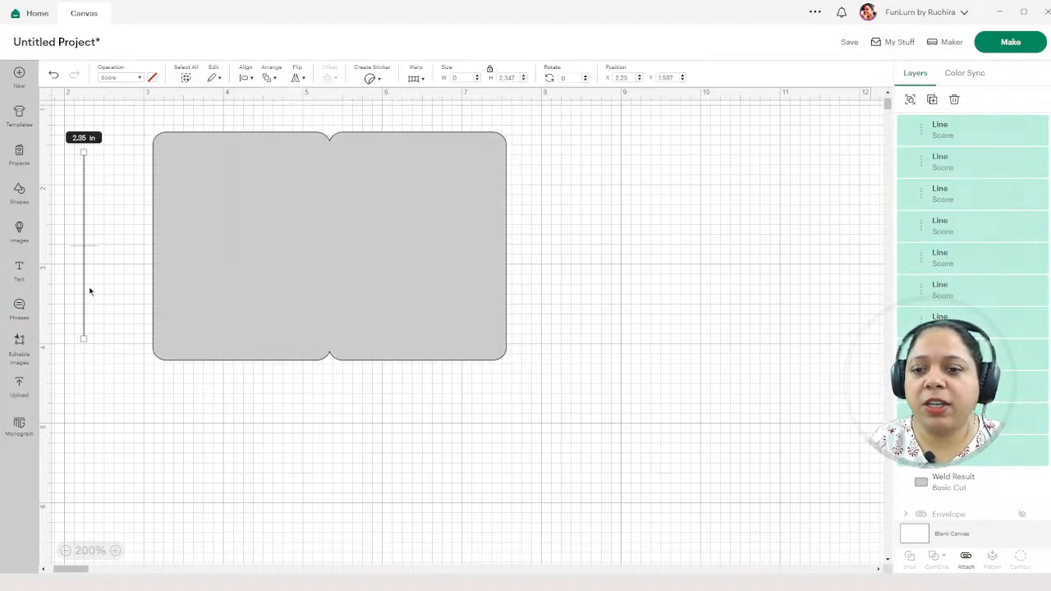
- Move the dashed score line to about X 2.65, Y 2.60 and attach its segments together
left_click_drag(90, 291, 123, 373)
left_click(263, 483)
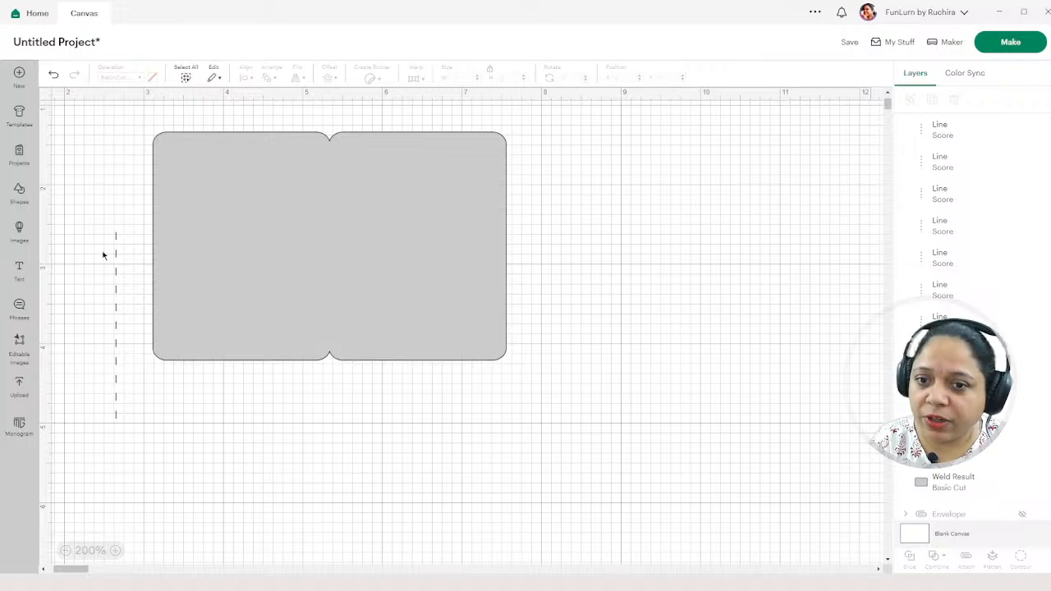
left_click_drag(89, 197, 143, 456)
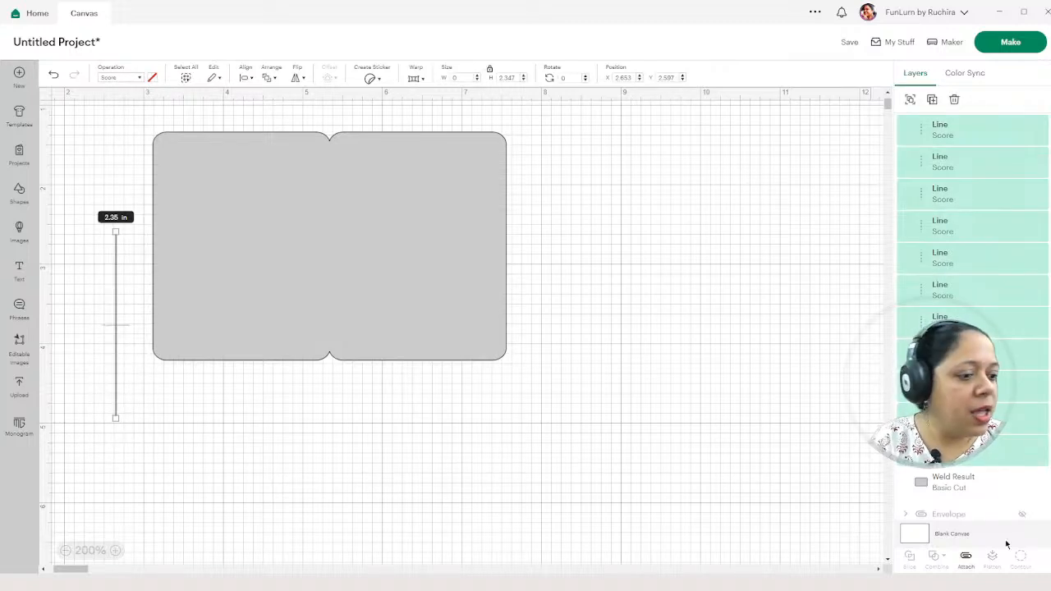
left_click(965, 558)
- Place the attached dashed score line on the card's middle fold and lengthen it down to the lower notch
left_click_drag(115, 293, 330, 211)
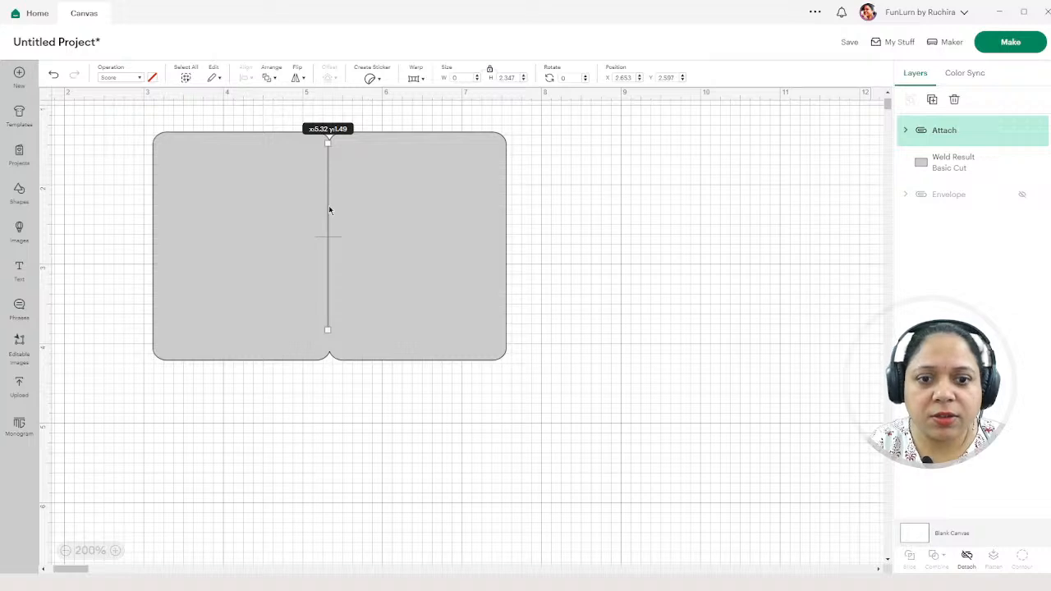
left_click_drag(328, 326, 328, 349)
left_click(569, 141)
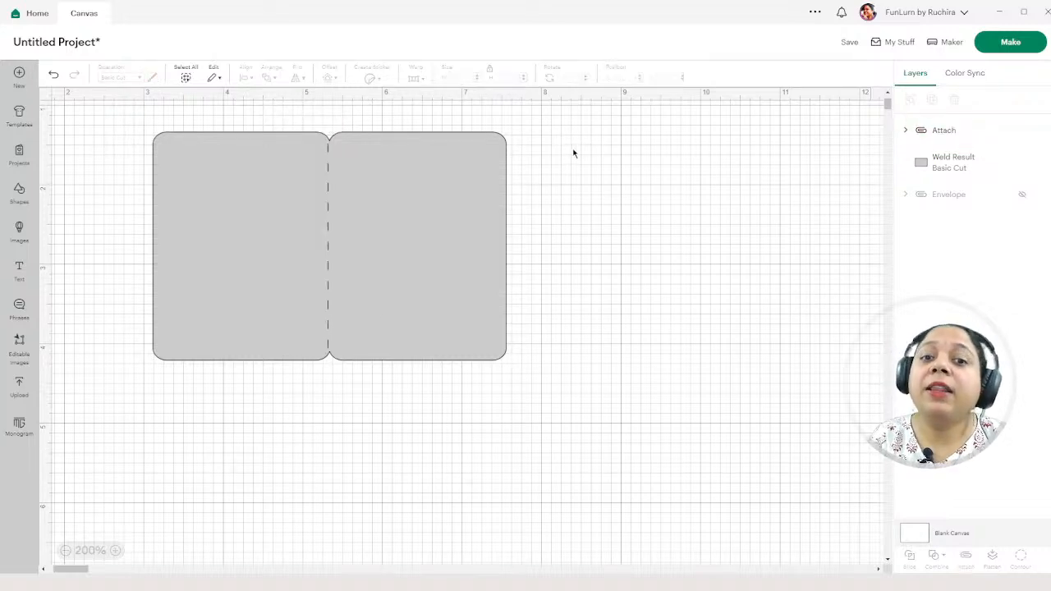
- Center the dashed score line and the gray card on each other
key("ctrl+a")
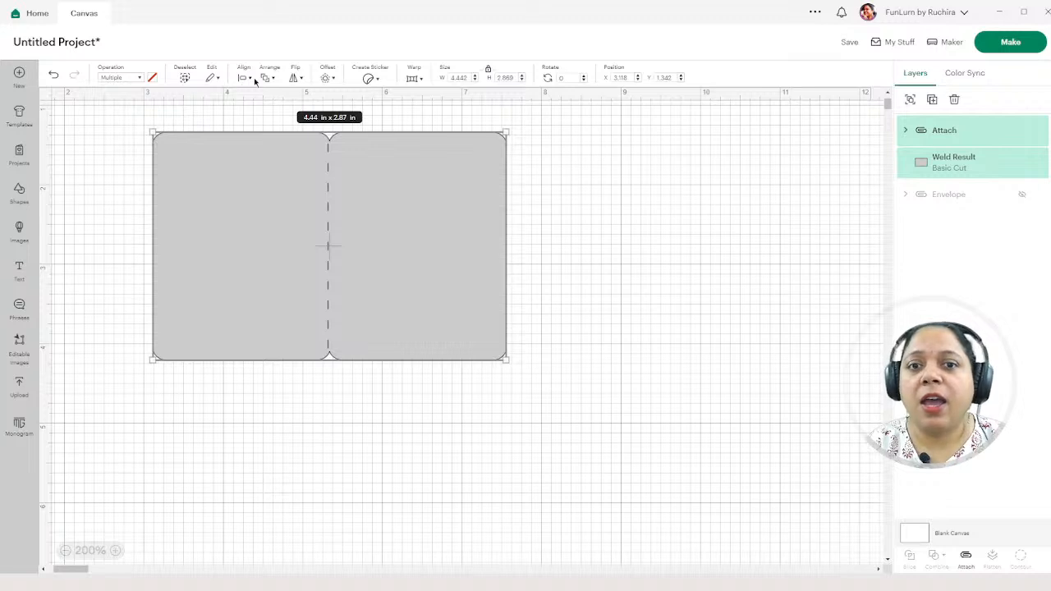
left_click(248, 78)
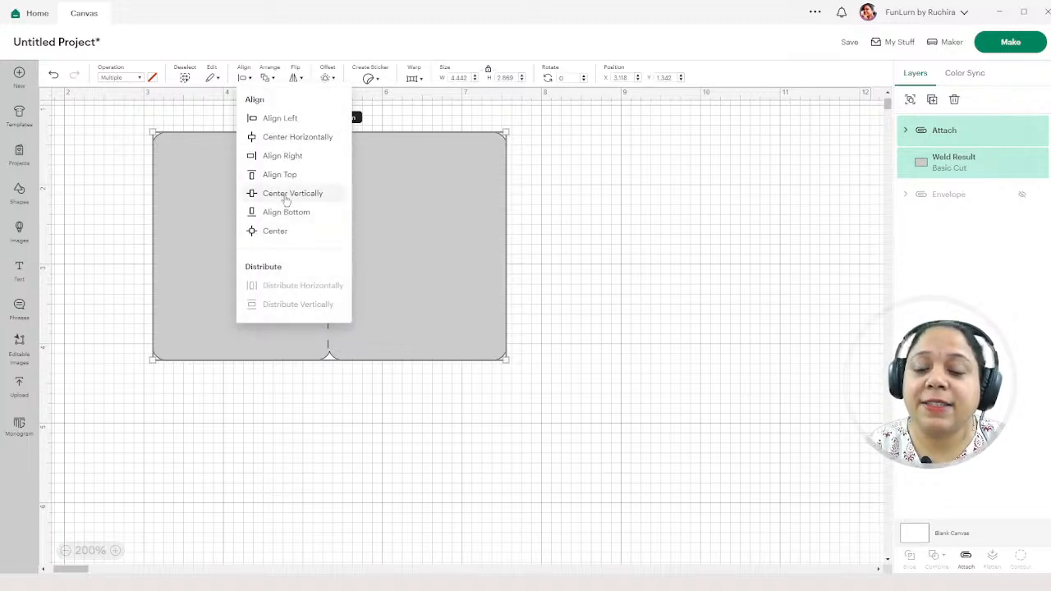
left_click(288, 233)
left_click(604, 177)
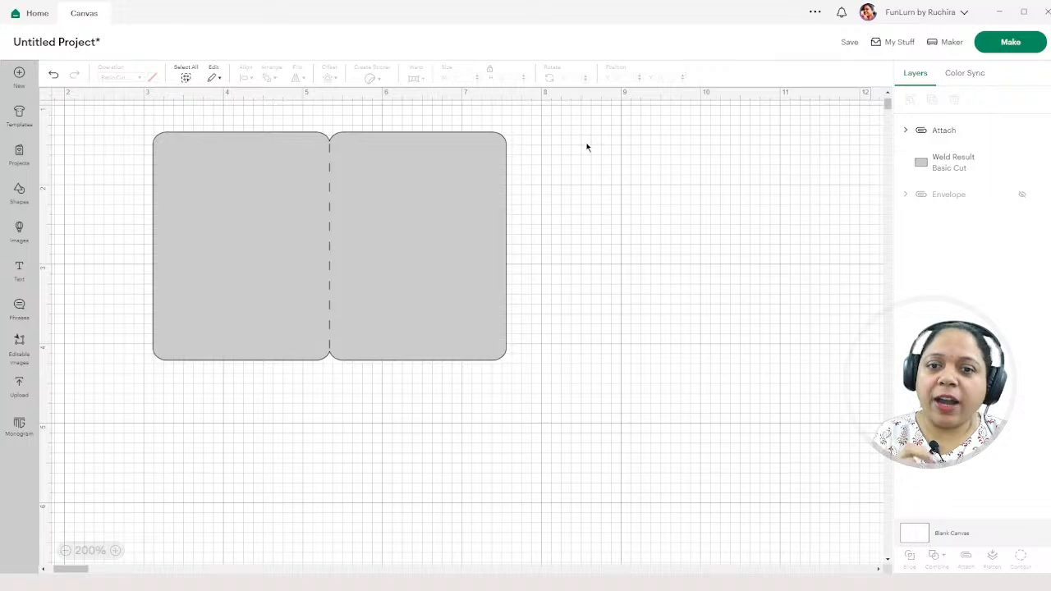
left_click_drag(577, 110, 82, 484)
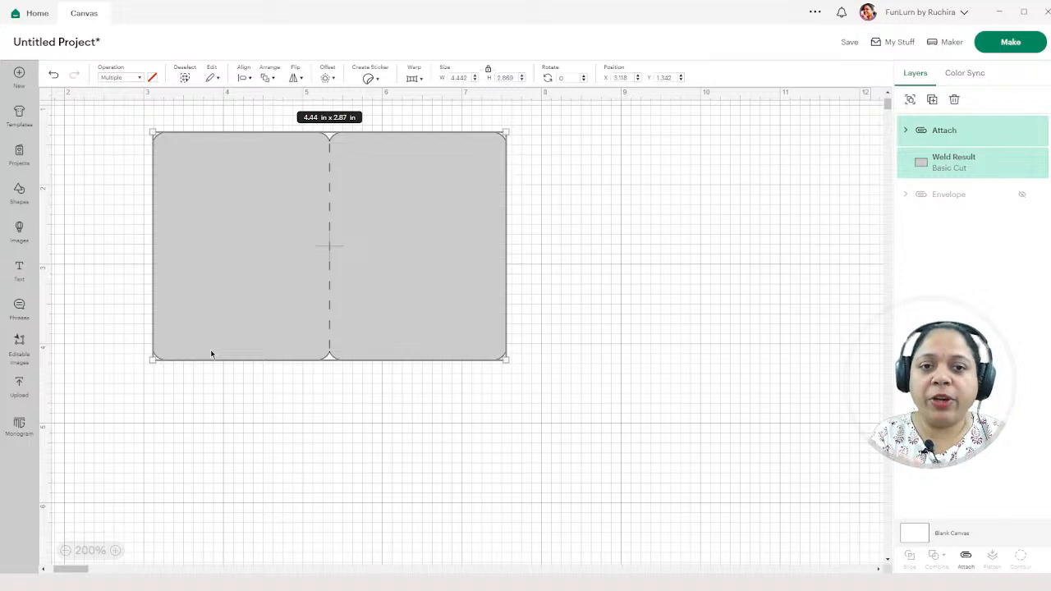
left_click(559, 174)
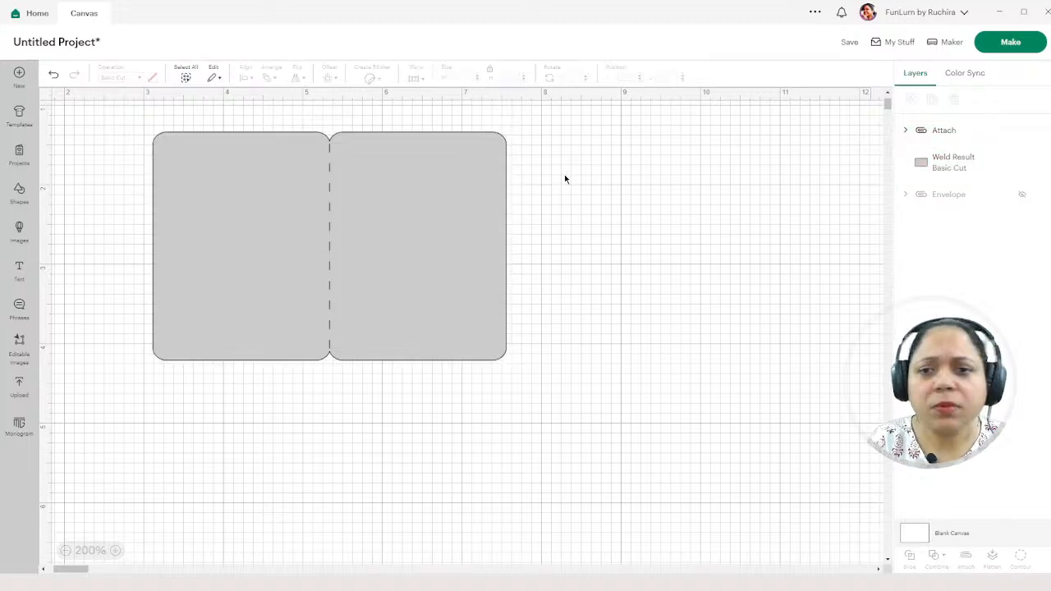
left_click_drag(591, 330, 298, 129)
left_click(583, 240)
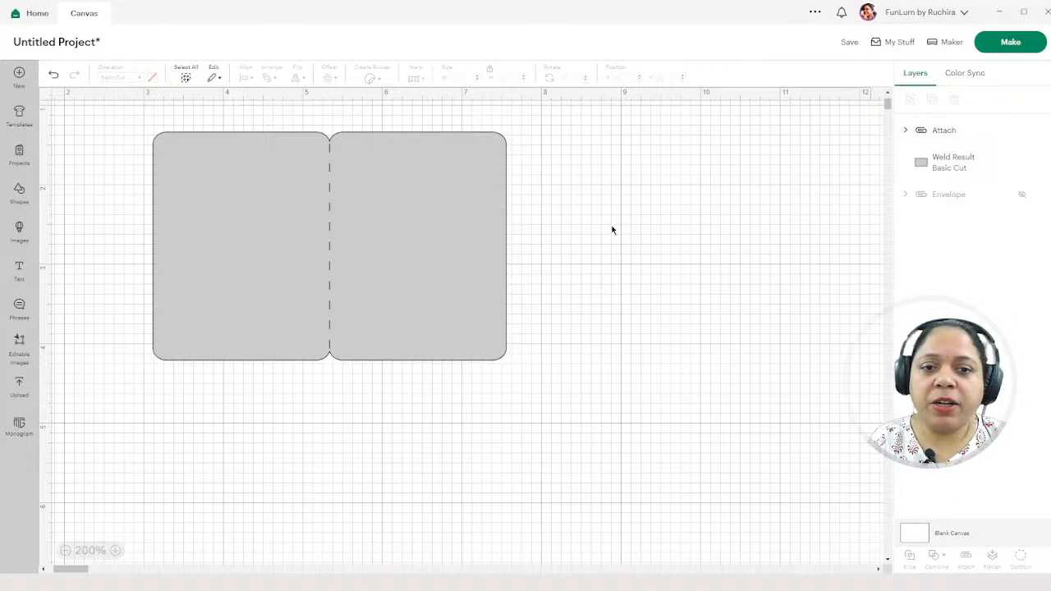
- Add the floral image from the account's own profile images to the canvas and return to the project
left_click(931, 12)
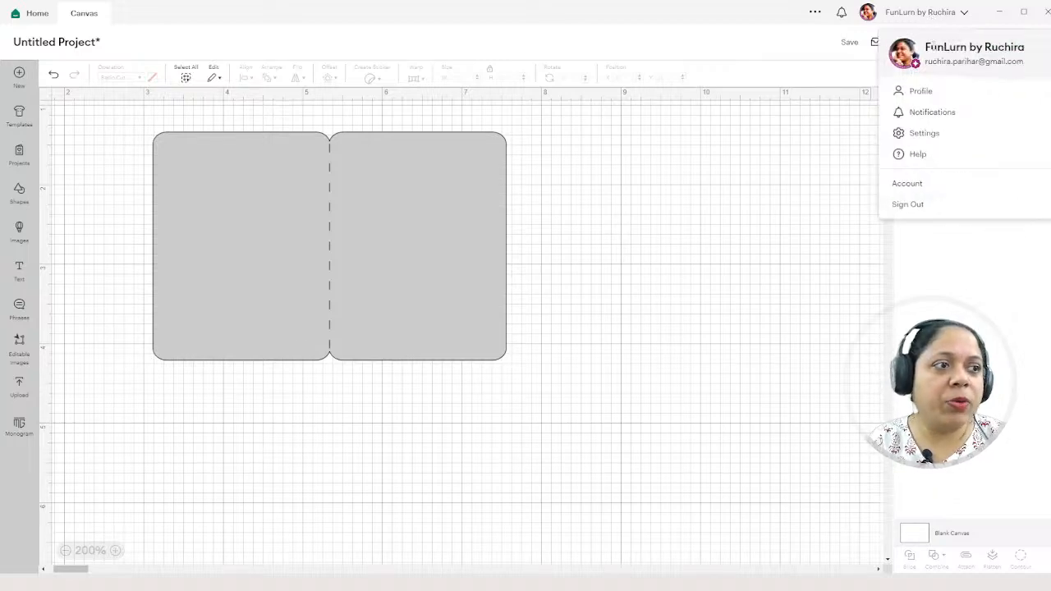
left_click(921, 91)
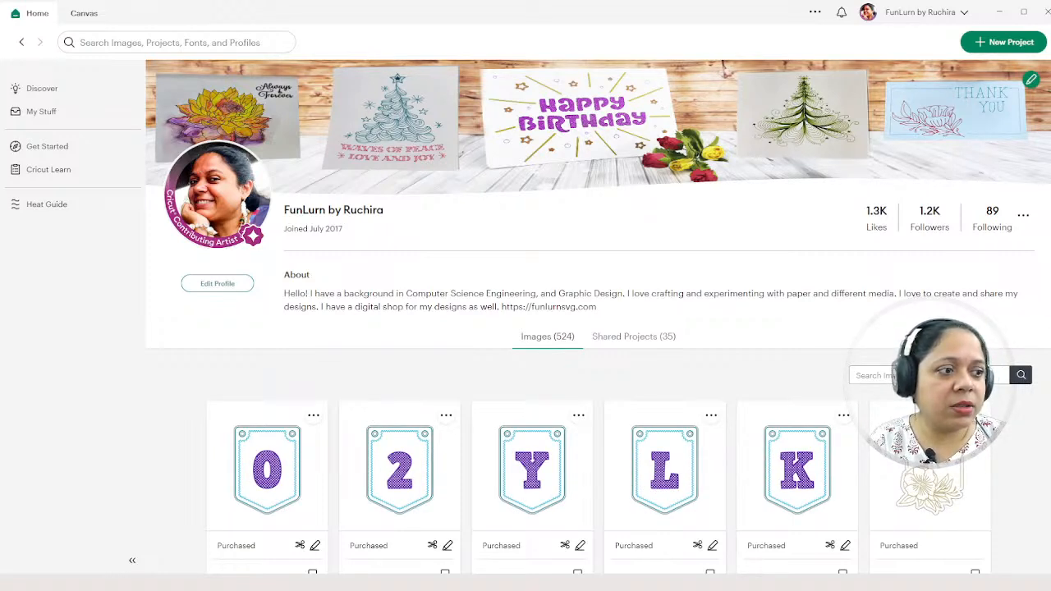
scroll(598, 317, "down", 1)
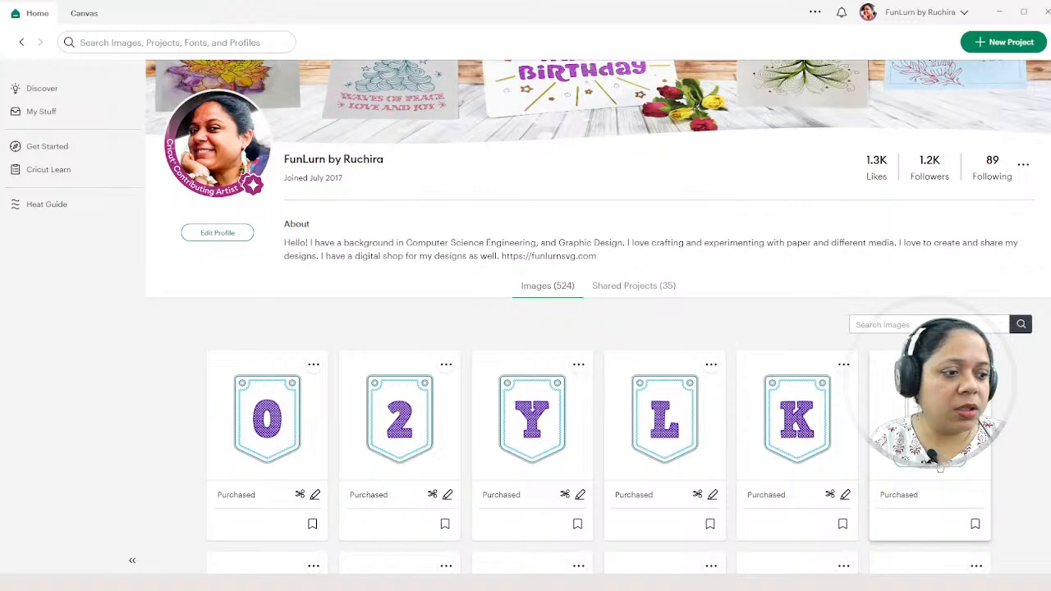
left_click(950, 472)
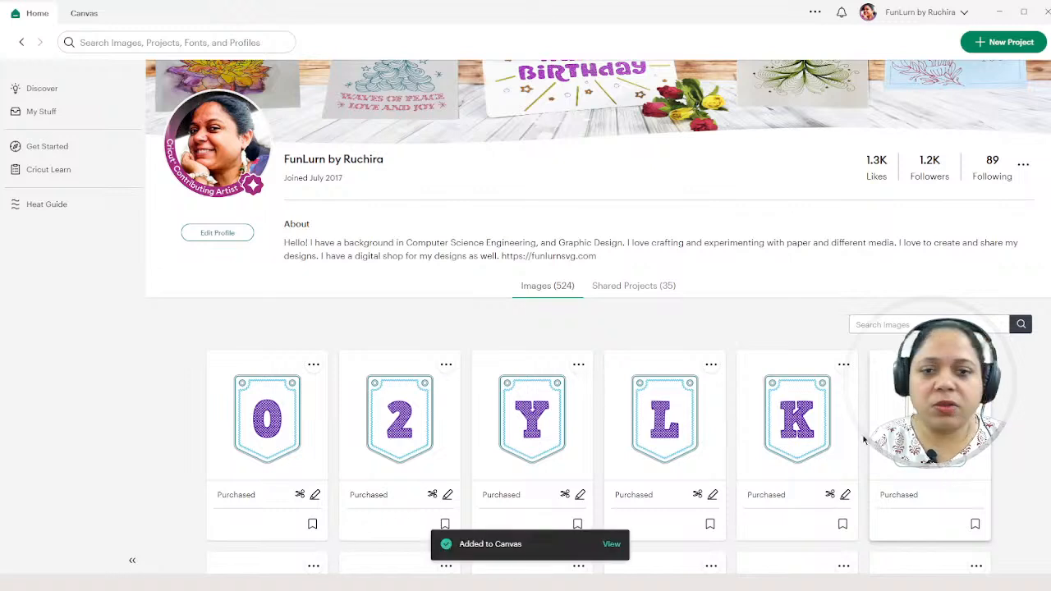
left_click(618, 544)
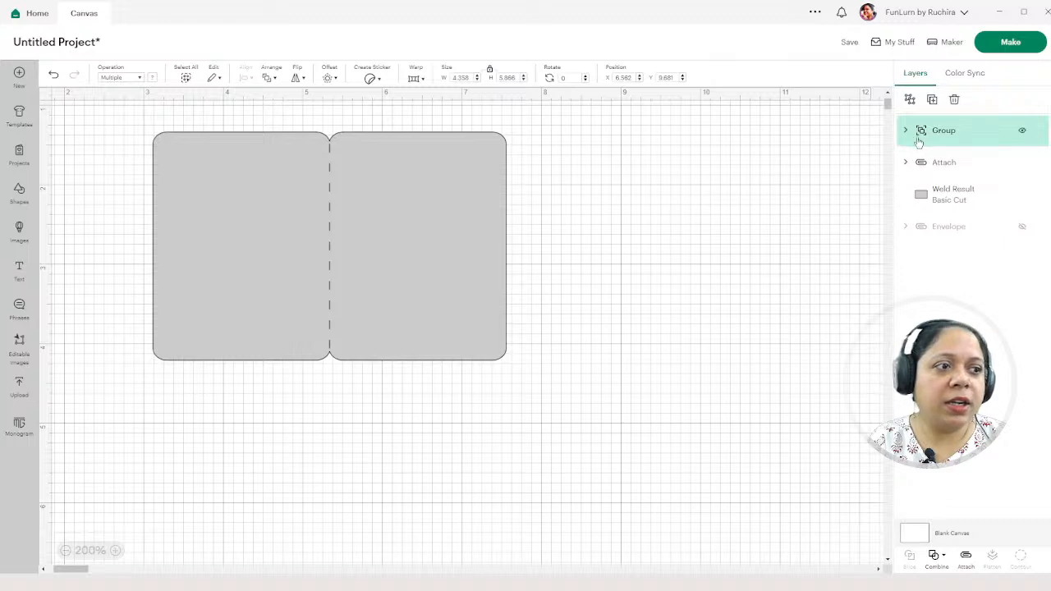
- Move only the gray card shape about 0.5 in right and 2.1 in down
left_click_drag(433, 233, 464, 367)
left_click(633, 211)
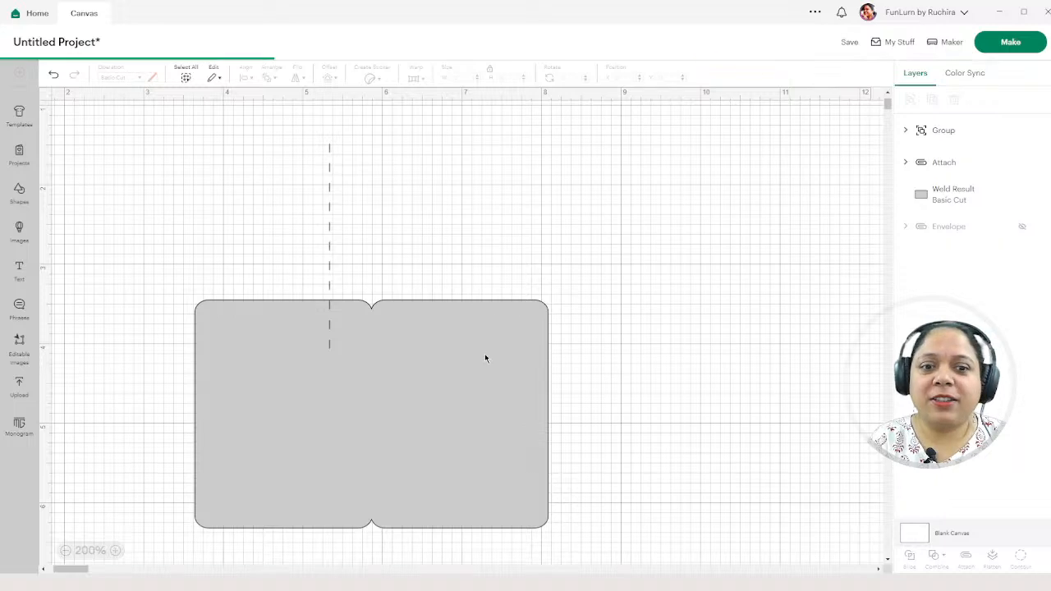
- Move the gray card back onto the dashed score line and center the two on each other
left_click_drag(485, 356, 447, 214)
left_click_drag(591, 134, 160, 399)
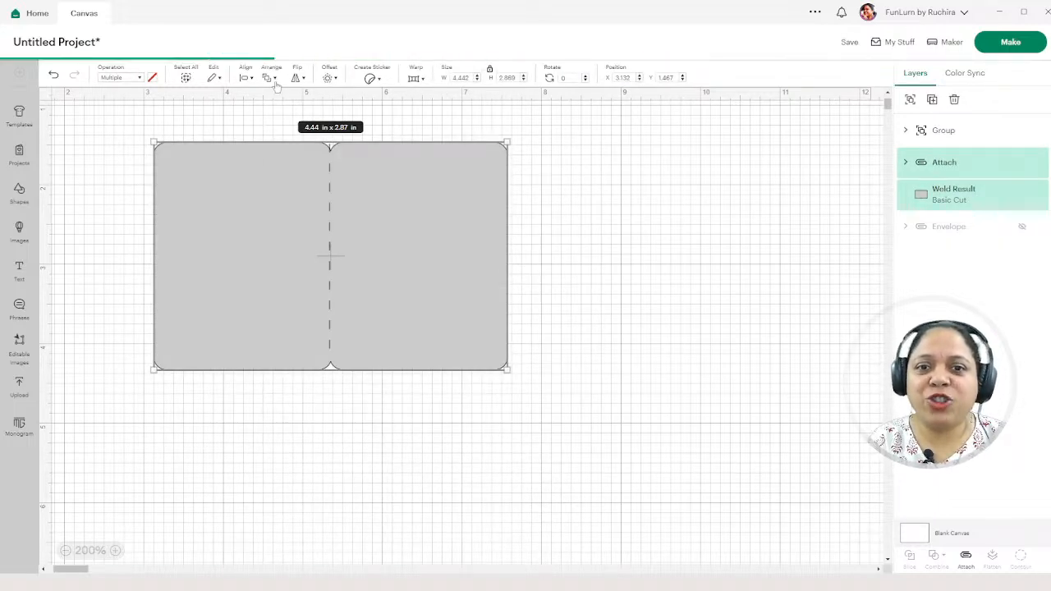
left_click(250, 78)
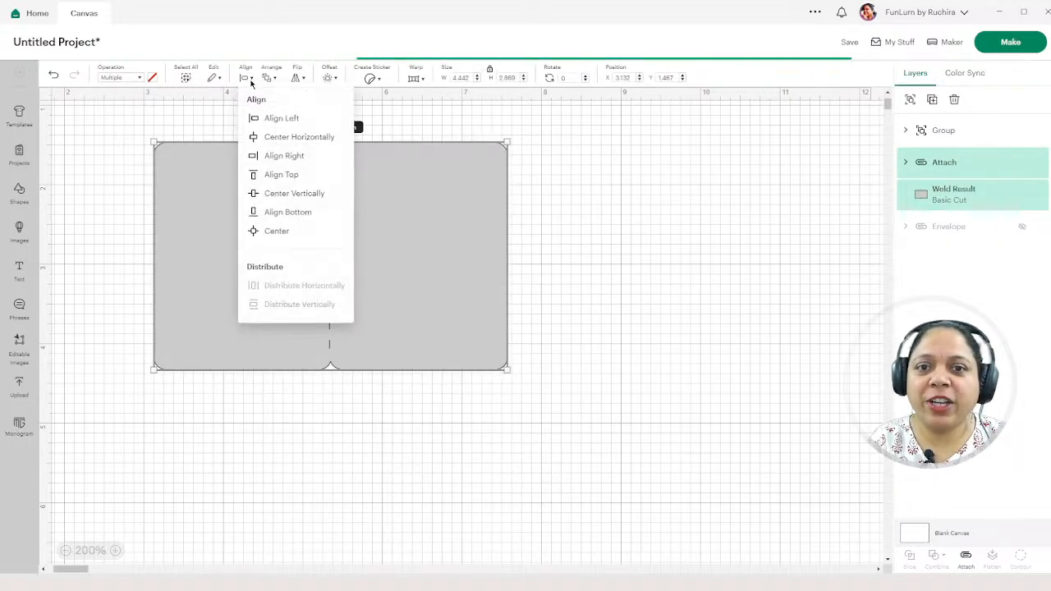
left_click(276, 231)
left_click(597, 180)
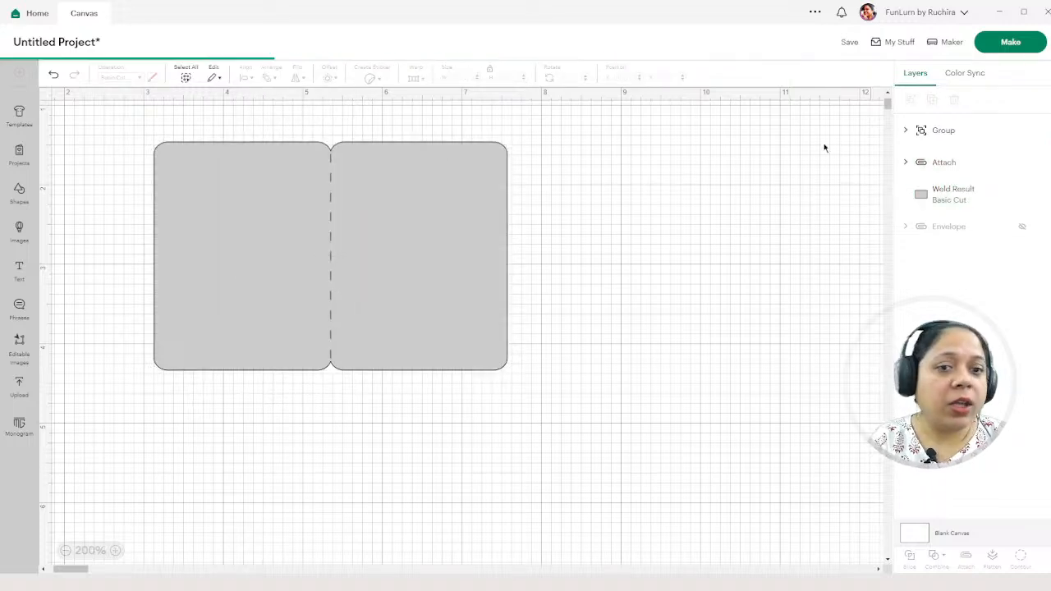
- Attach the dashed score line to the gray card and shift the attached card slightly left
left_click_drag(731, 121, 80, 489)
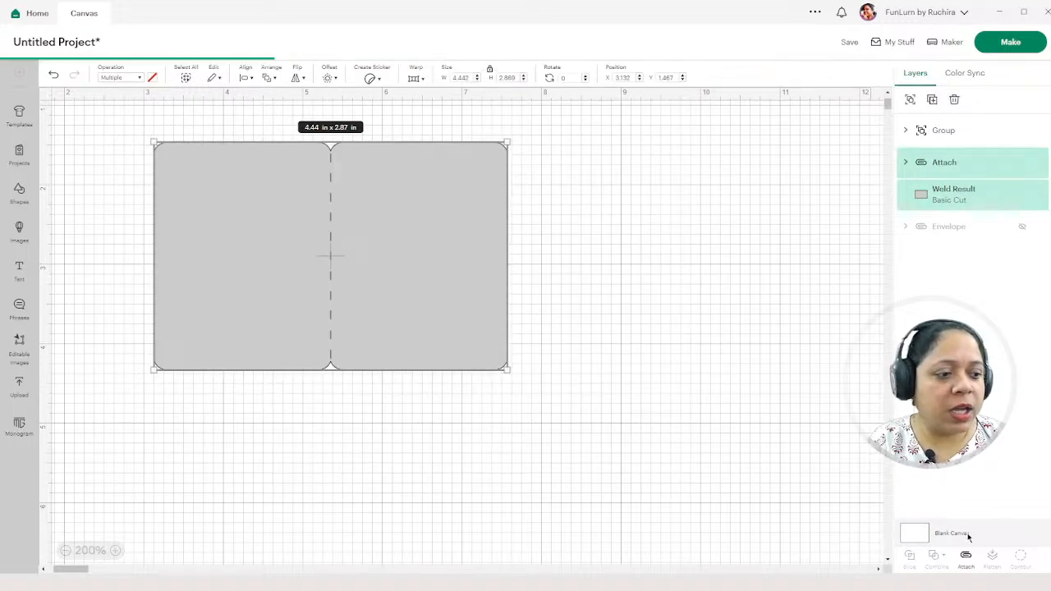
left_click_drag(418, 265, 384, 272)
left_click(662, 159)
left_click(926, 13)
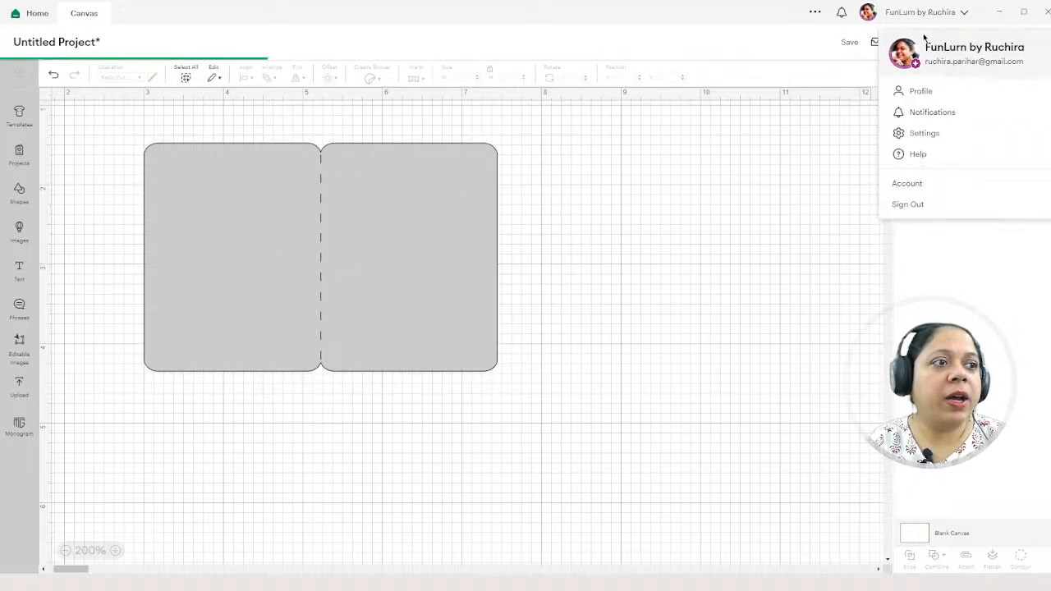
left_click(911, 74)
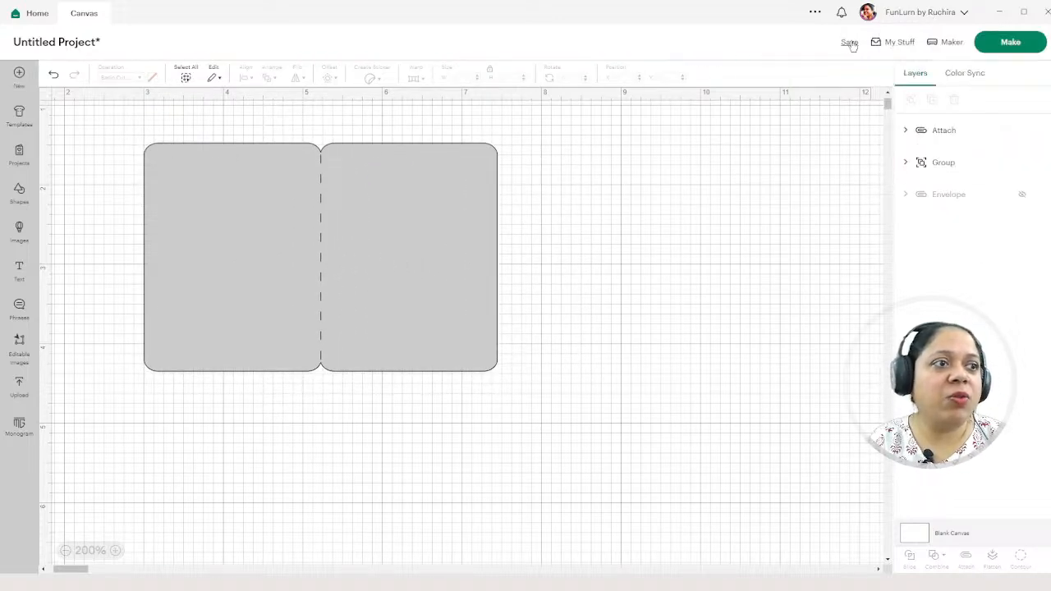
- Save the project as "Thank you Card and Envelope - RB" in the Shared Projects collection
left_click(849, 42)
left_click(722, 190)
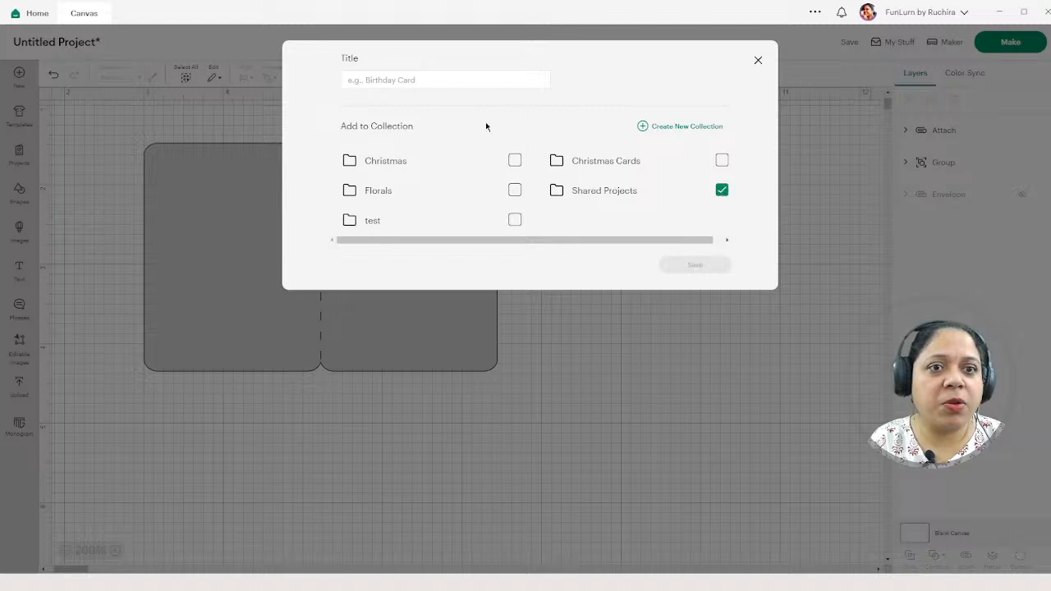
left_click(444, 79)
type("Card a")
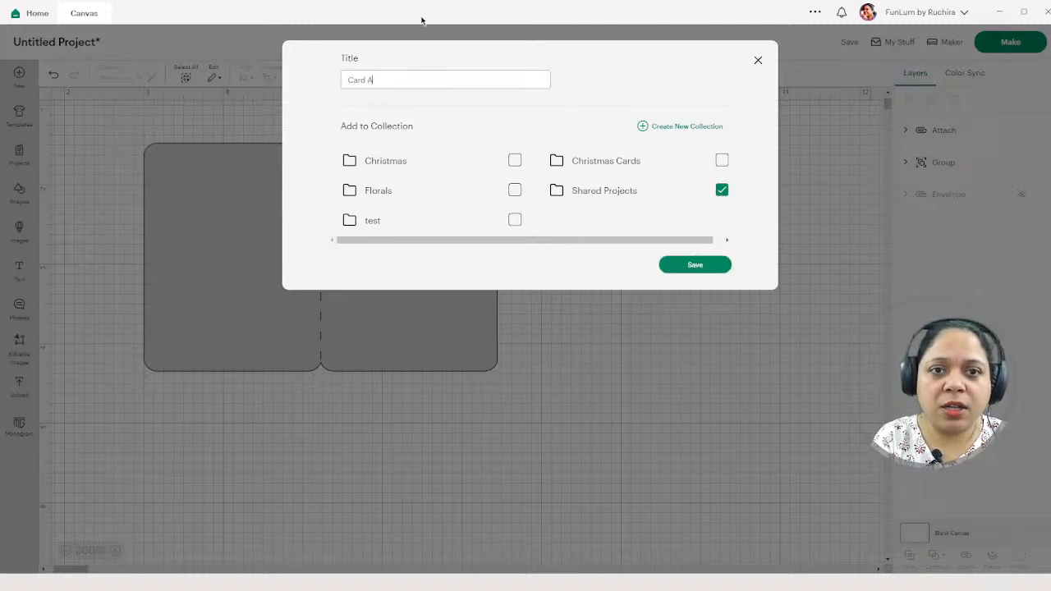
type("nd E")
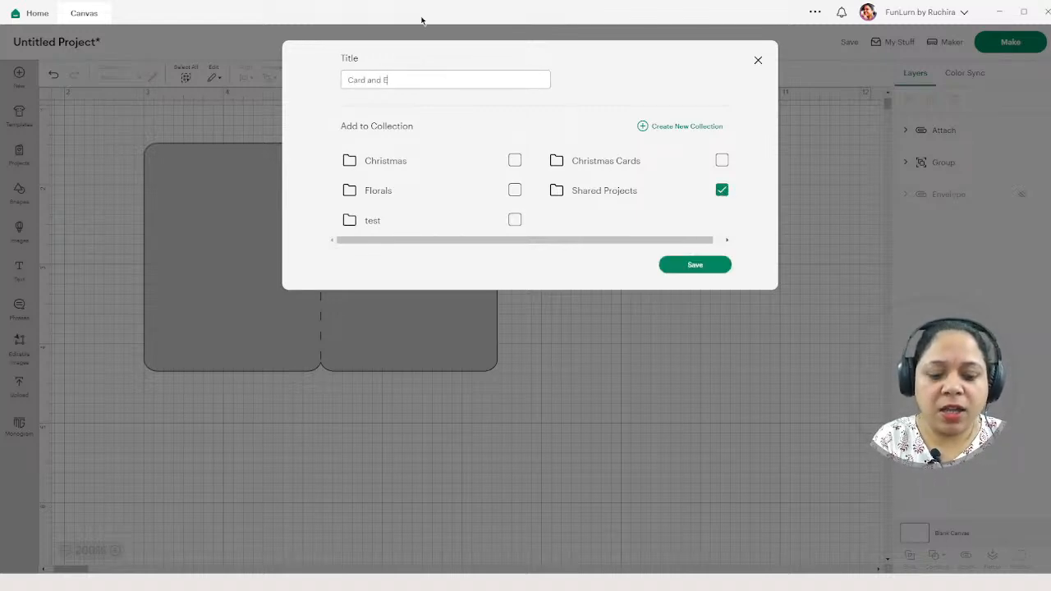
type("nvel")
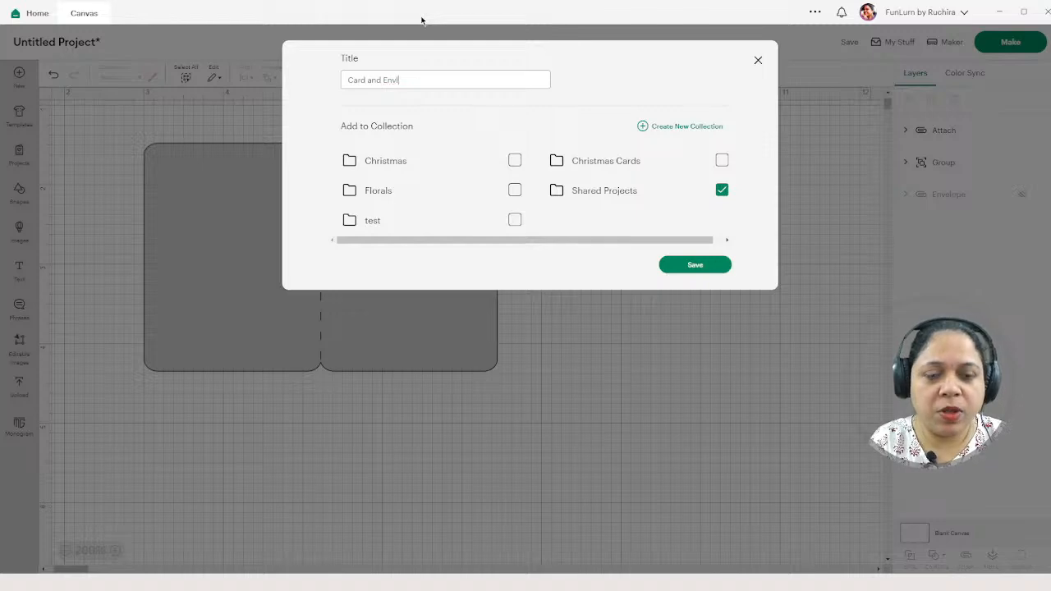
type("ope")
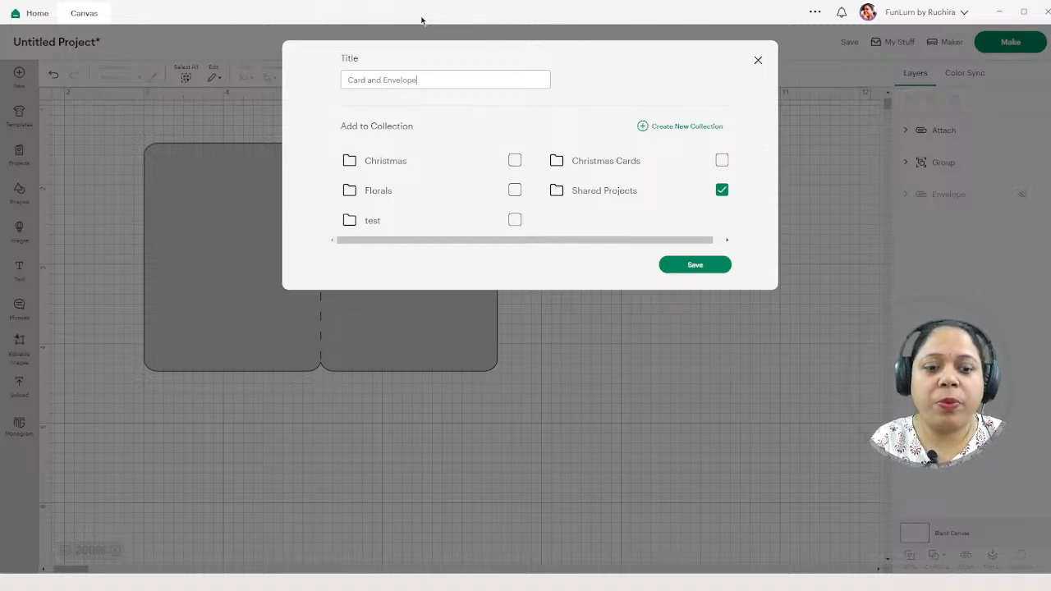
type(" - RB")
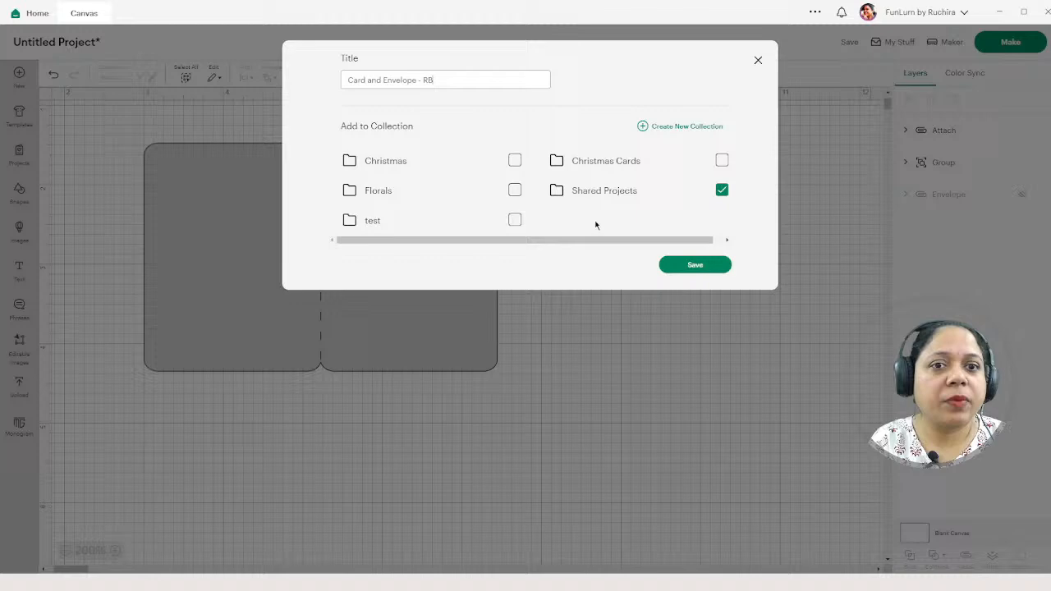
left_click(347, 80)
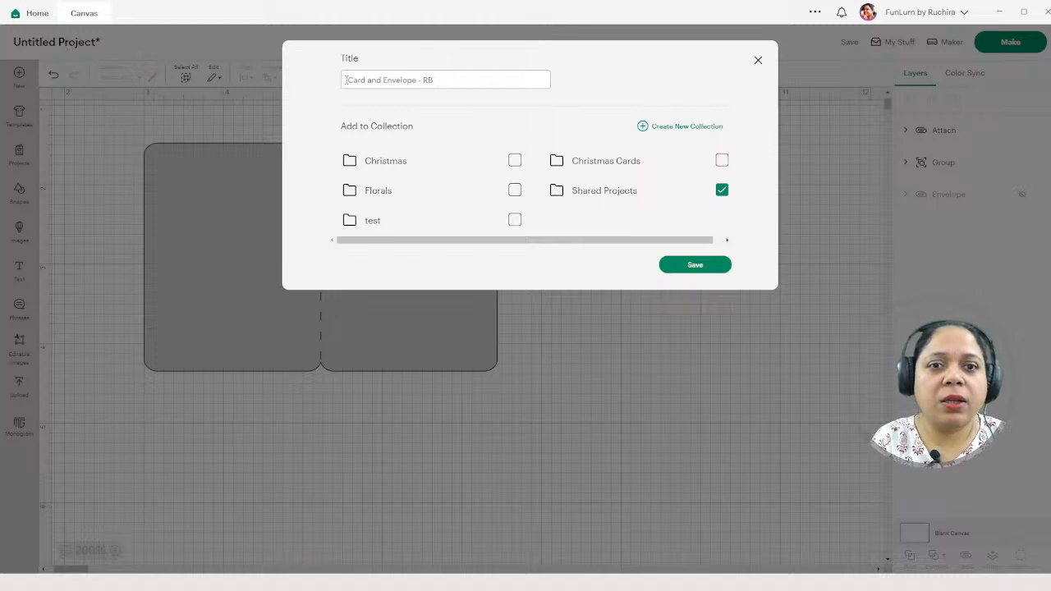
type("Thank you")
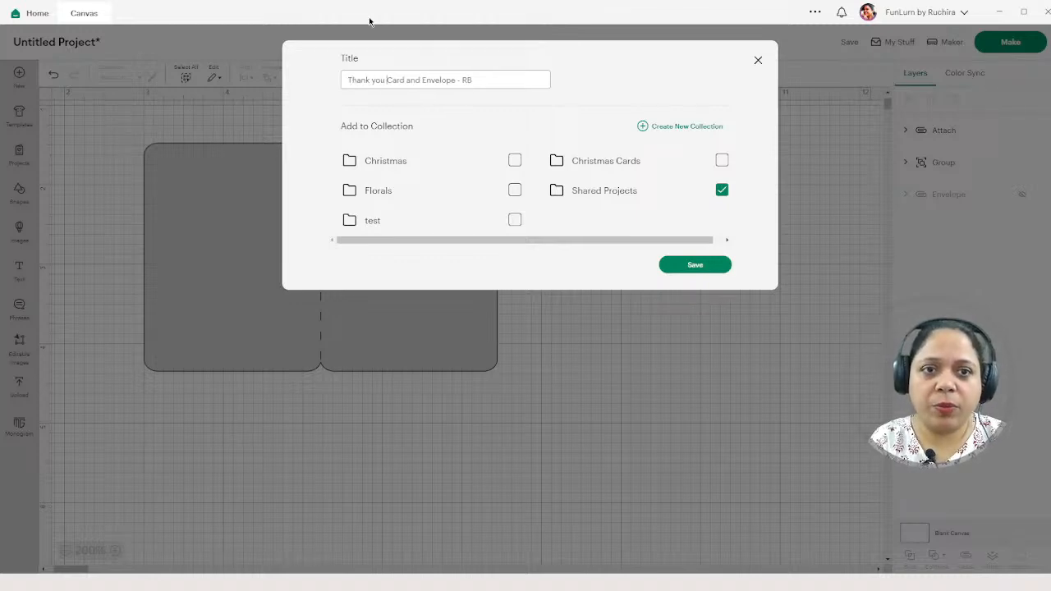
left_click(694, 264)
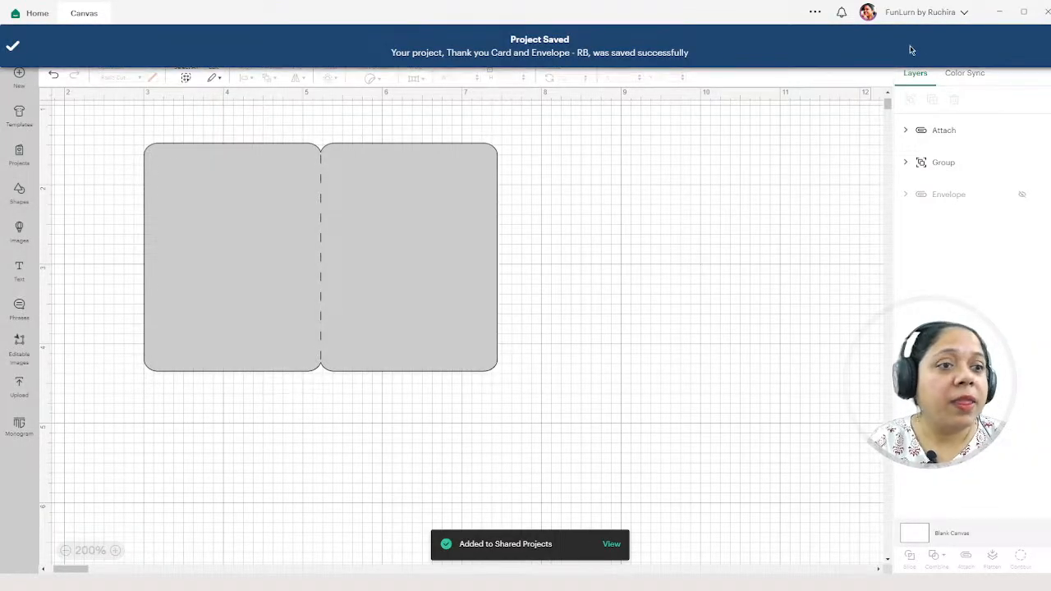
- Add another copy of the floral Thanks tag from the account's own profile images to the canvas
left_click(931, 18)
left_click(912, 88)
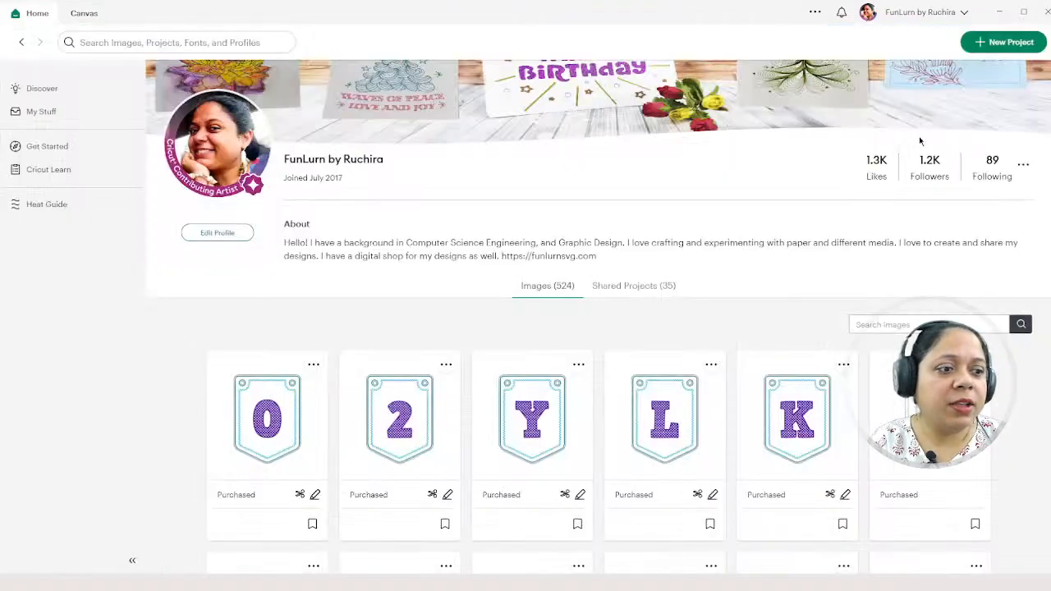
left_click(978, 498)
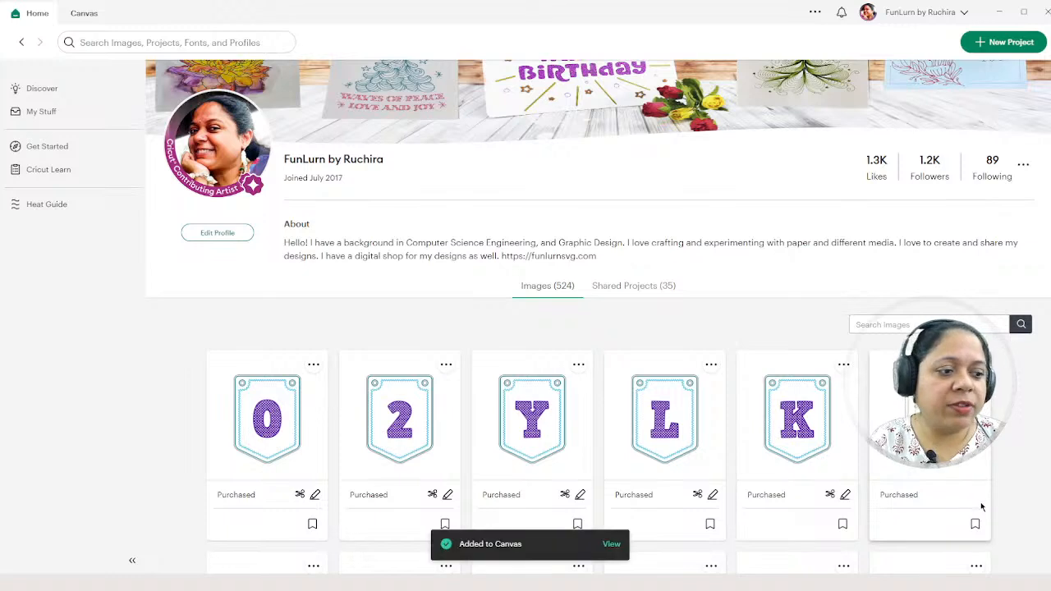
left_click(611, 545)
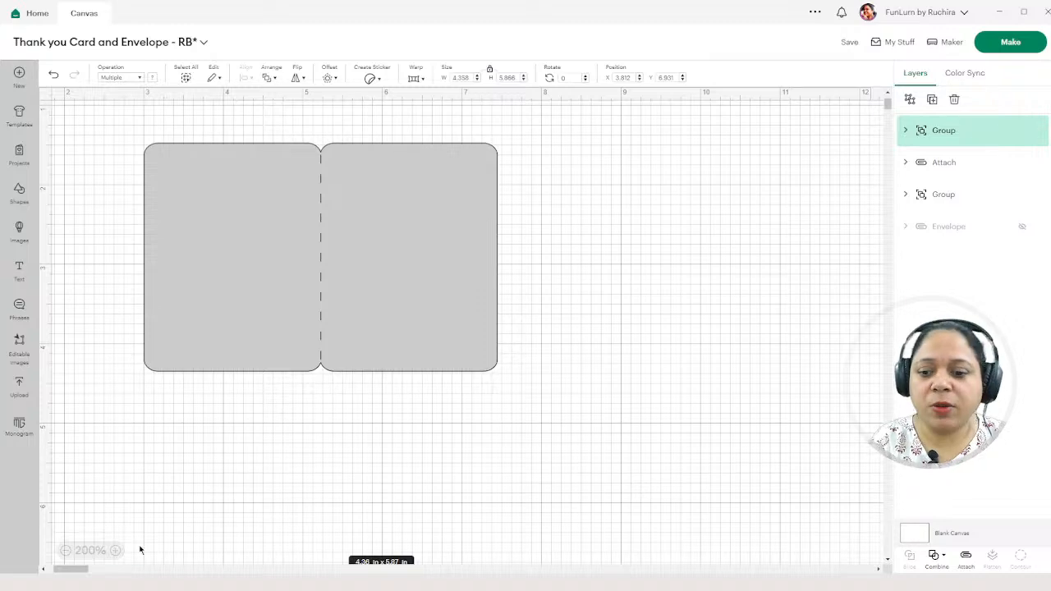
left_click(66, 551)
left_click(66, 550)
left_click(66, 551)
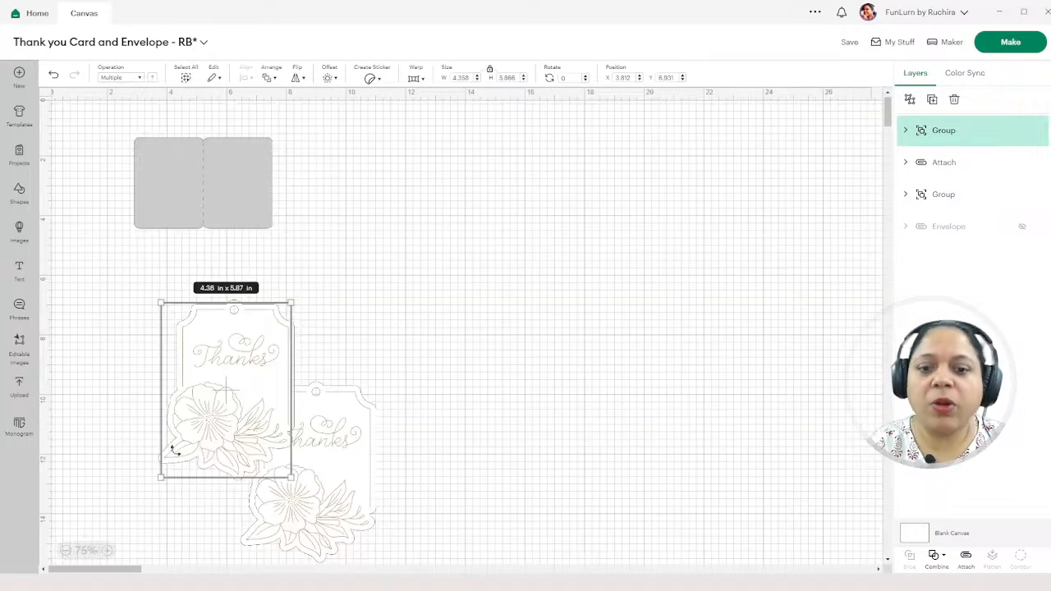
- Delete both floral Thanks tags from the canvas
left_click_drag(171, 446, 387, 282)
key("Delete")
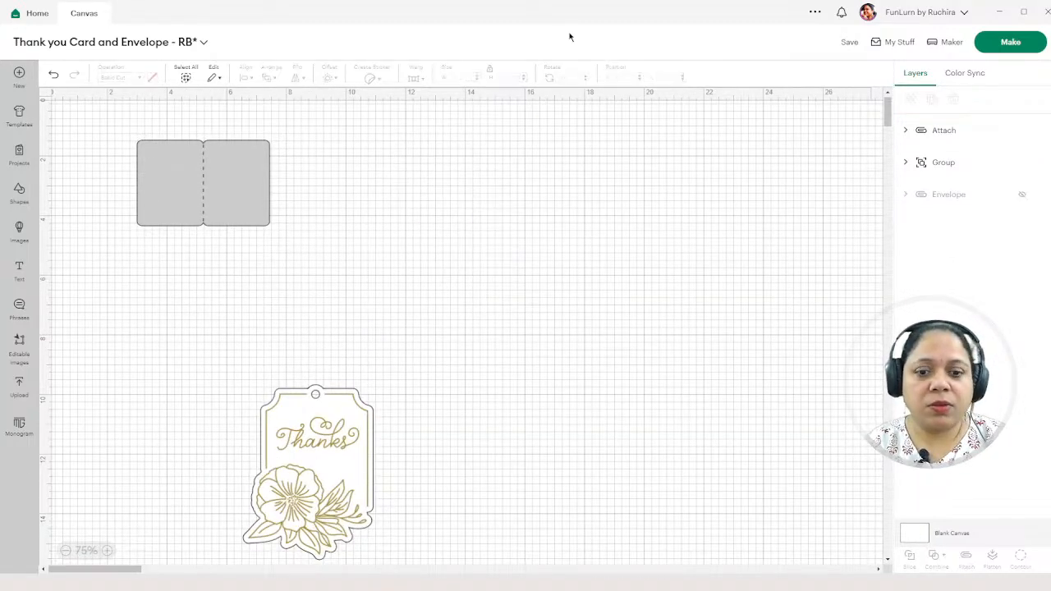
left_click_drag(319, 438, 335, 351)
key("Delete")
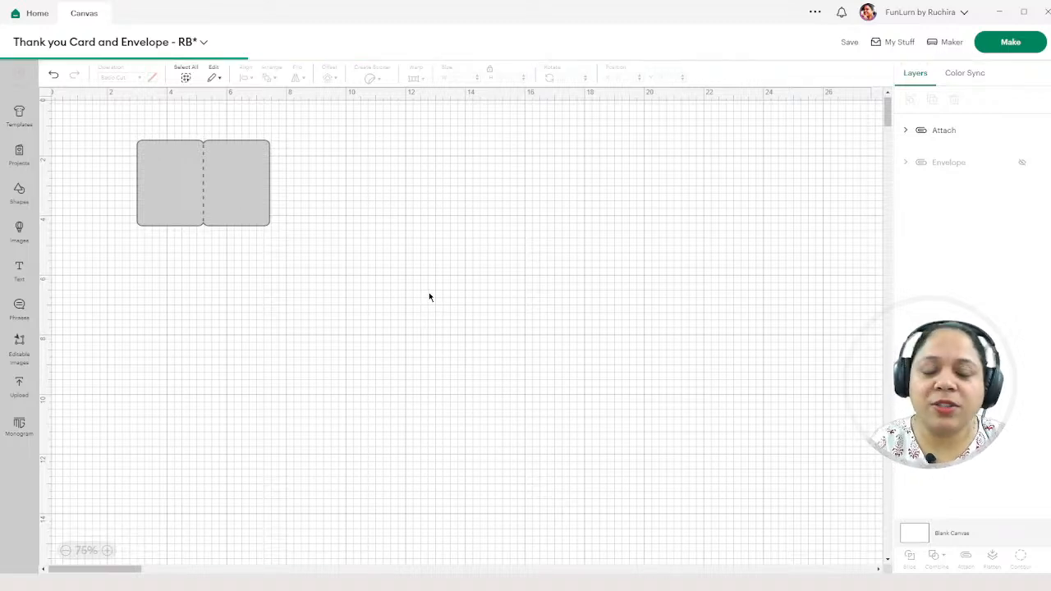
- Add the floral Thanks tag from the account's own profile images and return to the canvas
left_click(912, 13)
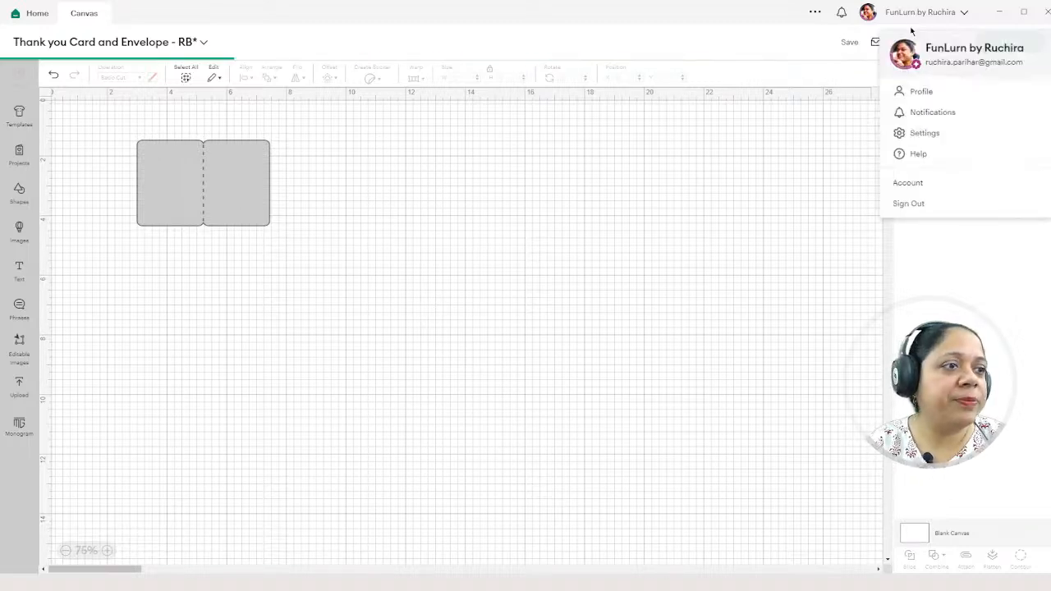
left_click(918, 90)
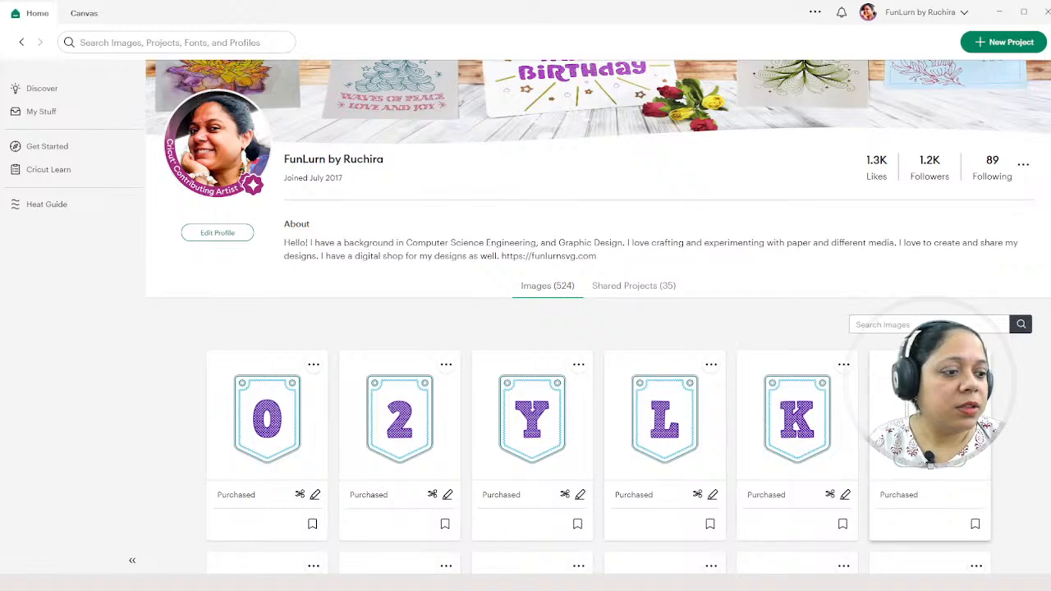
left_click(932, 474)
left_click(608, 545)
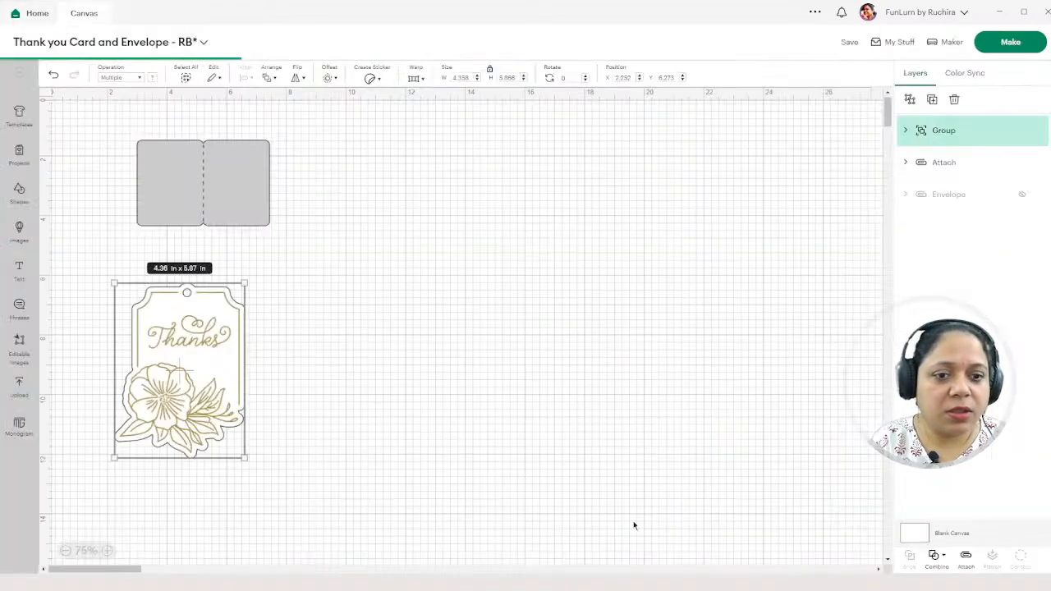
- Scale the floral Thanks tag down to about 1.92 by 2.59 in and place it on the card's right half
left_click(113, 551)
left_click(112, 551)
left_click(112, 551)
left_click(112, 551)
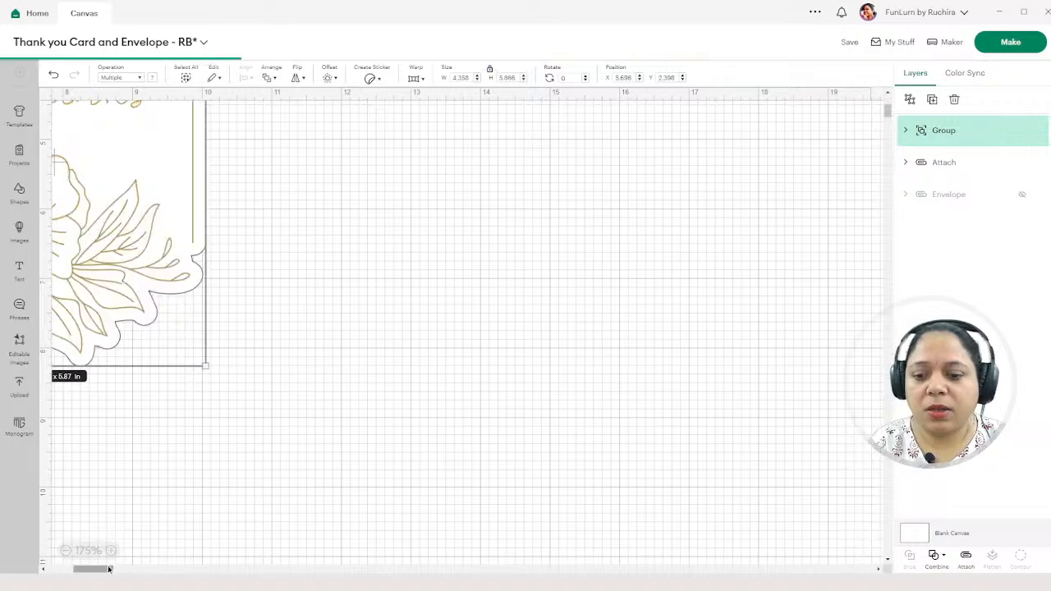
left_click_drag(107, 569, 100, 569)
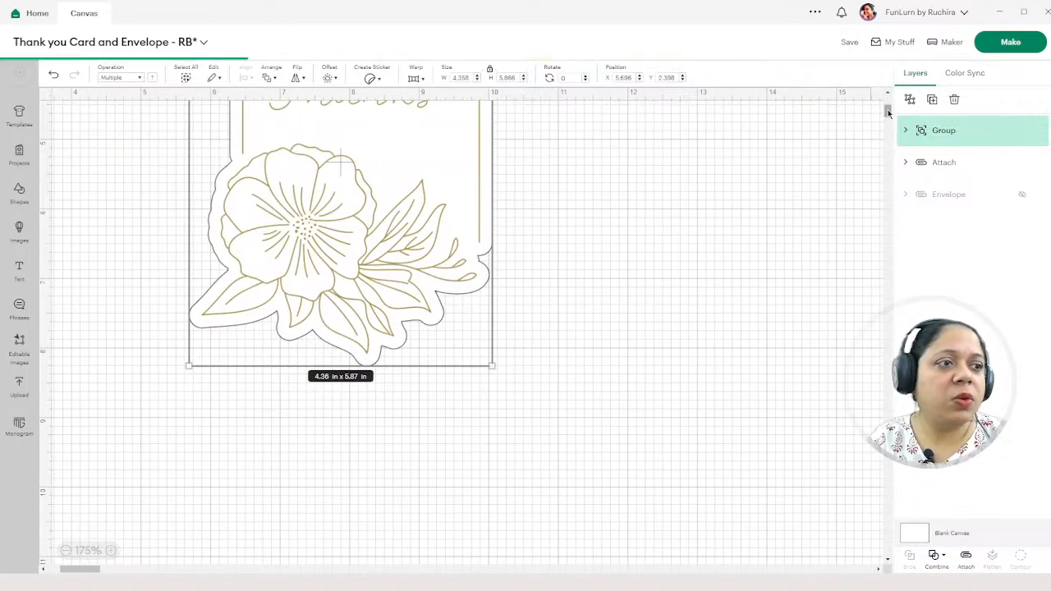
left_click_drag(887, 112, 887, 103)
left_click_drag(491, 267, 322, 493)
left_click_drag(288, 551, 266, 280)
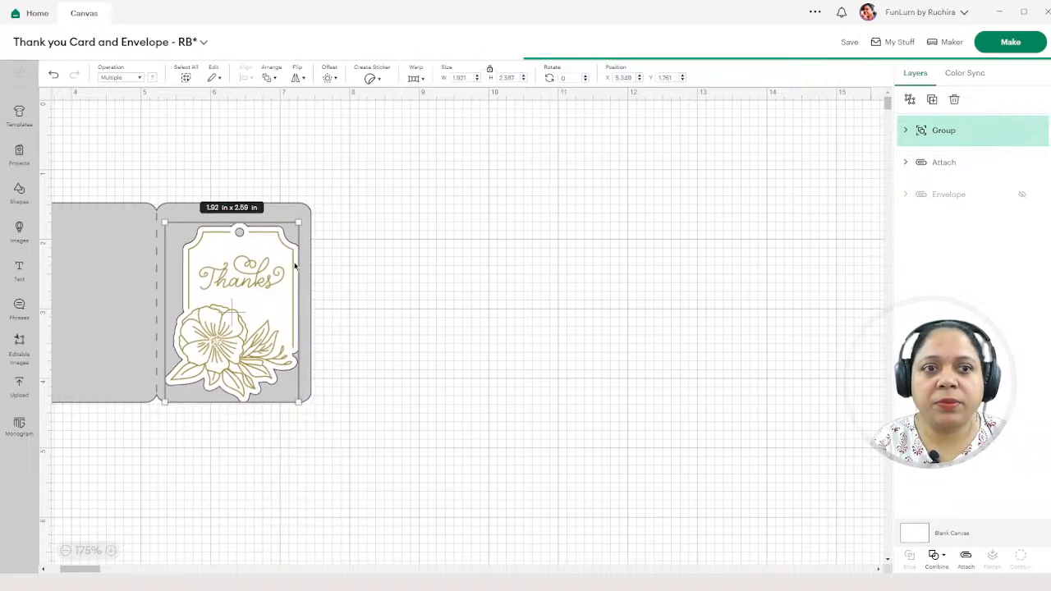
- Nudge the Thanks tag up and left on the card front and reduce it to about 1.83 by 2.46 in
left_click(375, 271)
left_click_drag(253, 315, 248, 306)
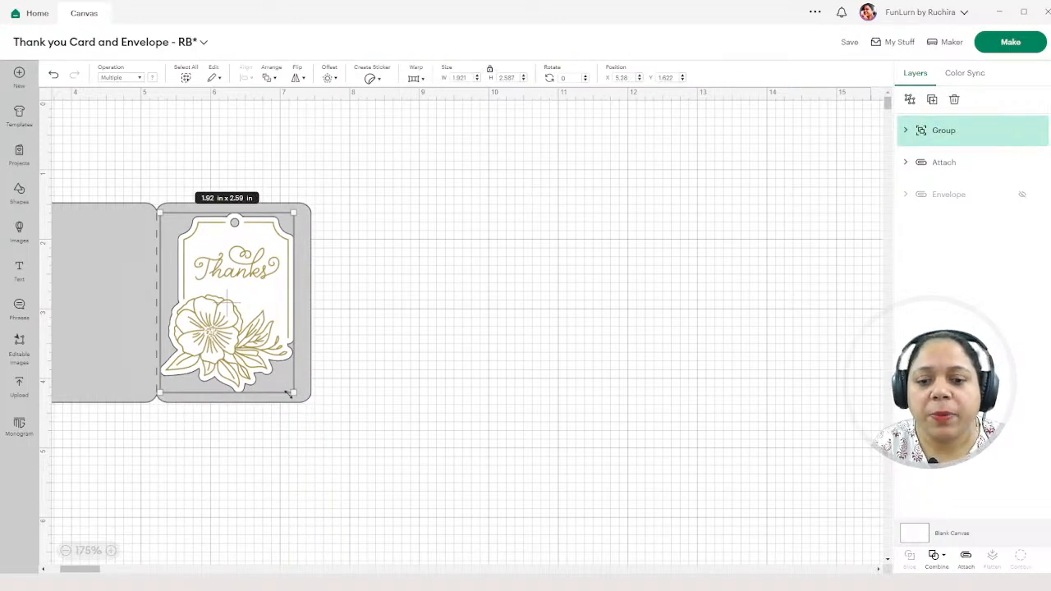
left_click_drag(293, 394, 270, 355)
left_click(410, 289)
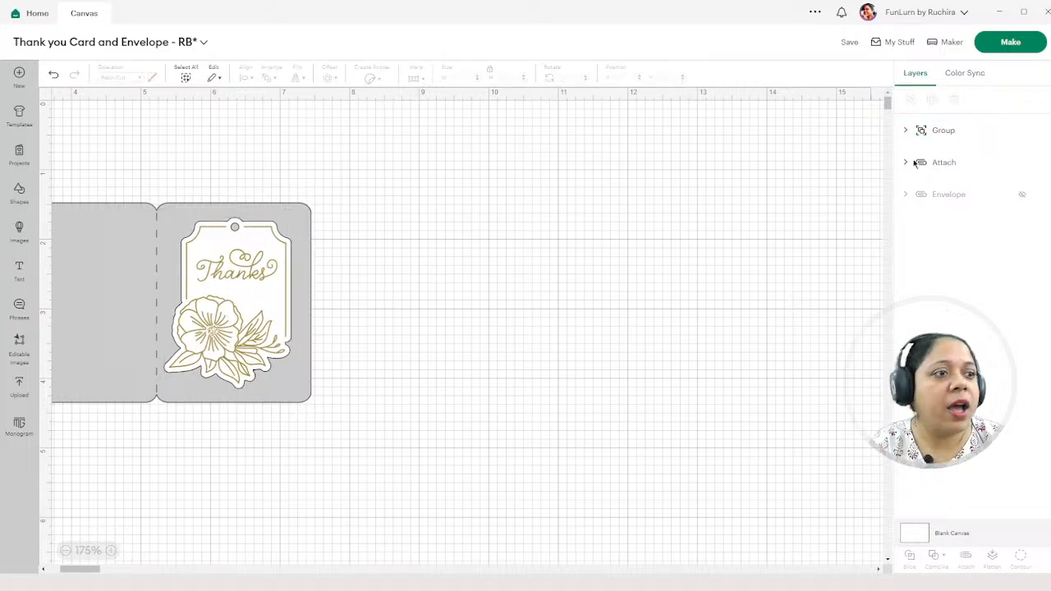
- Delete the Basic Cut outline layer from the Thanks tag group, keeping only its foil layers
left_click(906, 131)
left_click(963, 256)
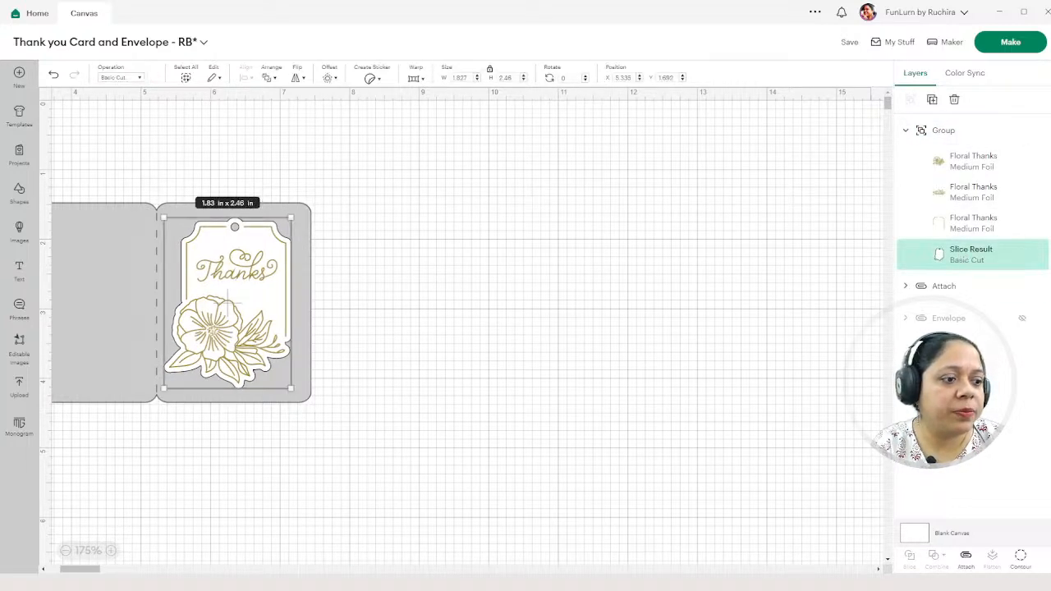
left_click(954, 100)
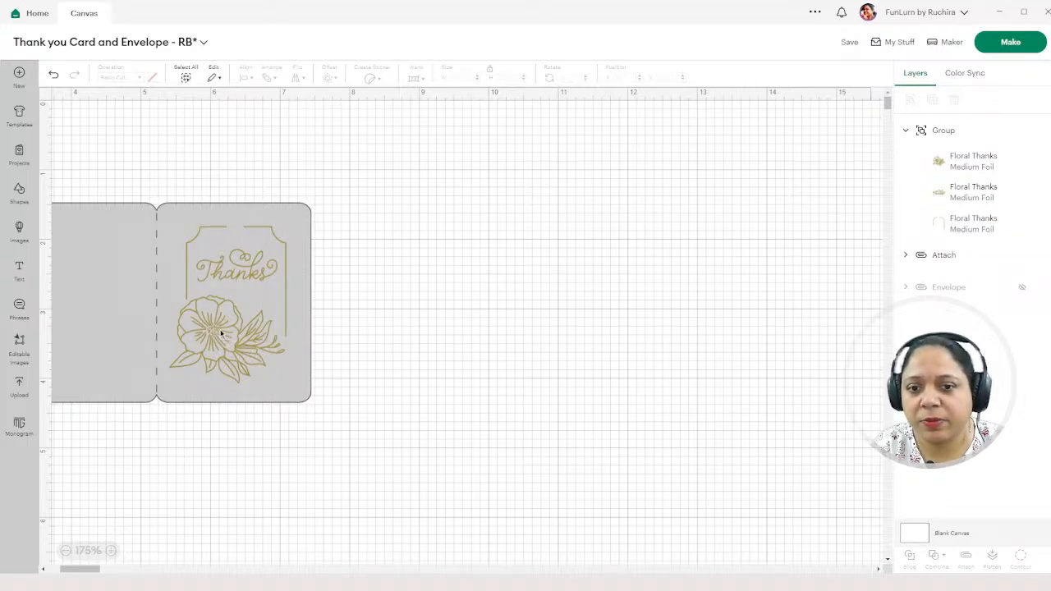
- Enlarge the foil Thanks design to about 1.85 by 2.5 in and reposition it on the card's right half
left_click_drag(220, 334, 218, 339)
left_click_drag(283, 233, 294, 216)
left_click_drag(243, 325, 233, 333)
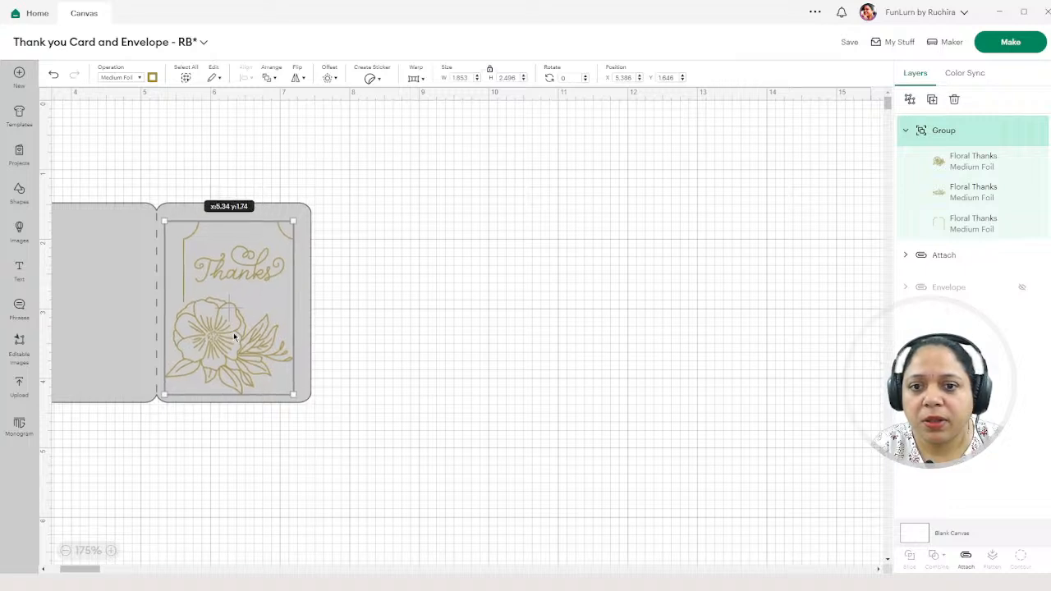
left_click(408, 233)
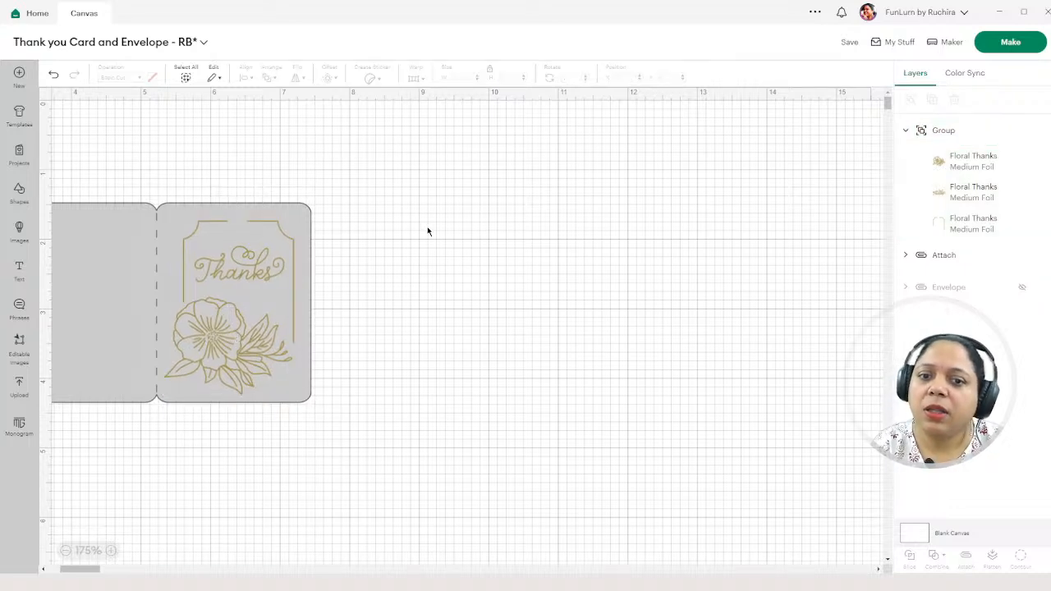
- Change the floral Thanks design's operation from Foil to Pen
left_click(232, 337)
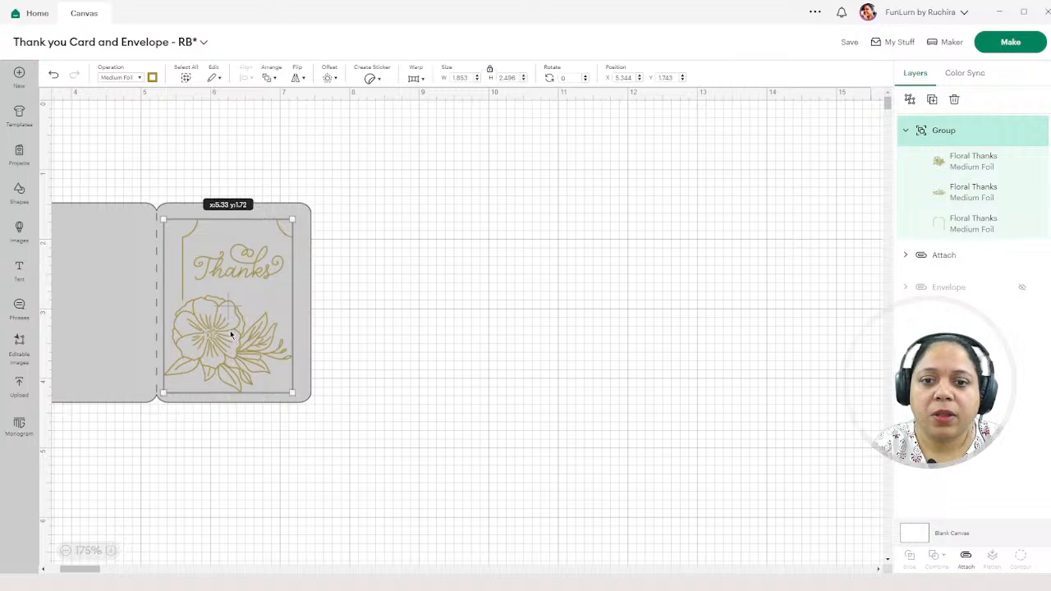
left_click(141, 78)
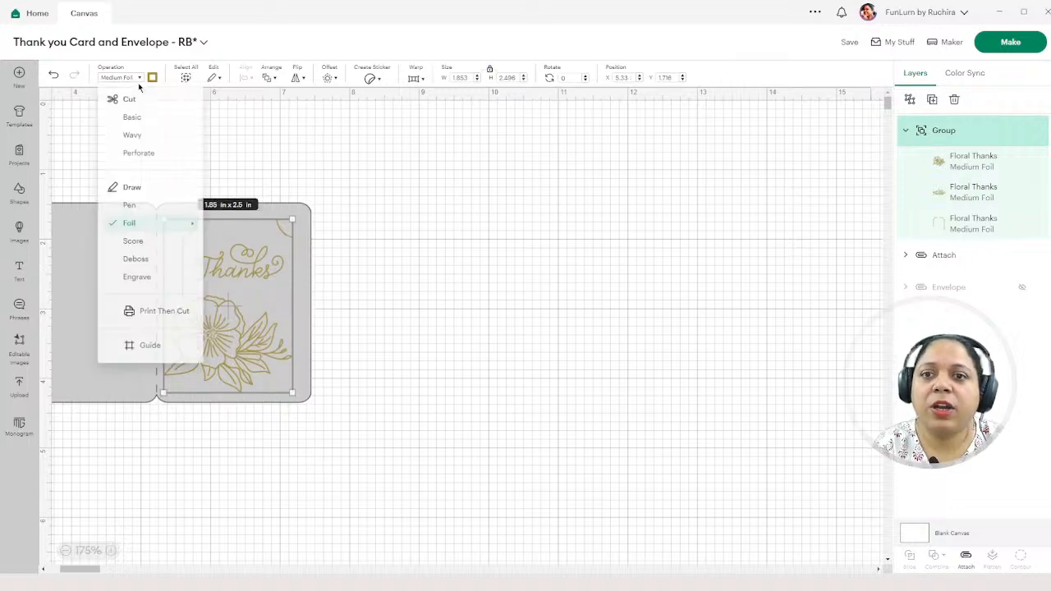
left_click(146, 211)
left_click(405, 171)
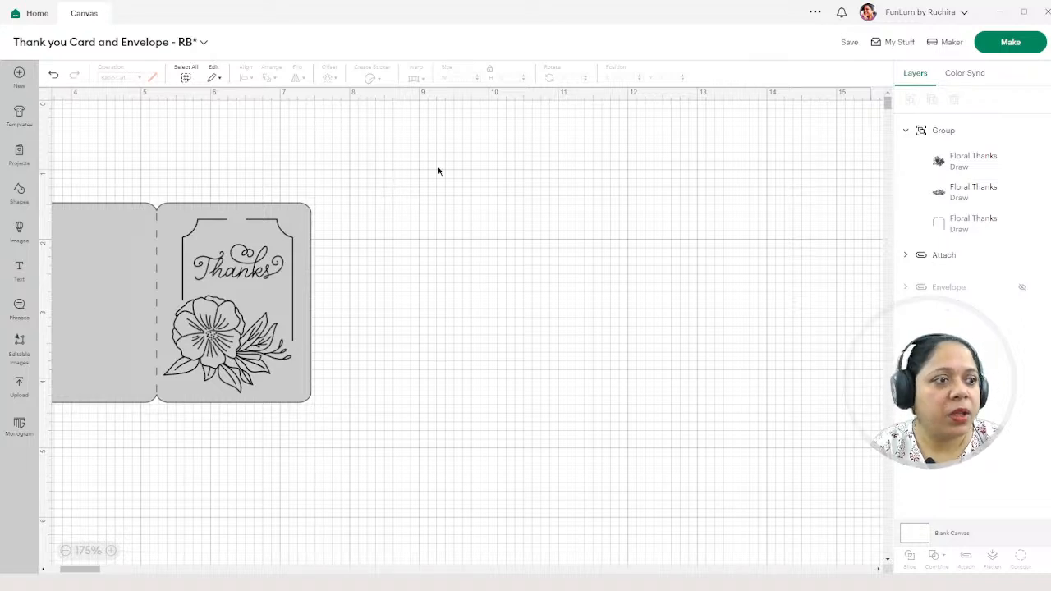
- Hide the frame layer of the Thanks design and shift the remaining lettering and flower slightly up and right on the card
left_click(952, 162)
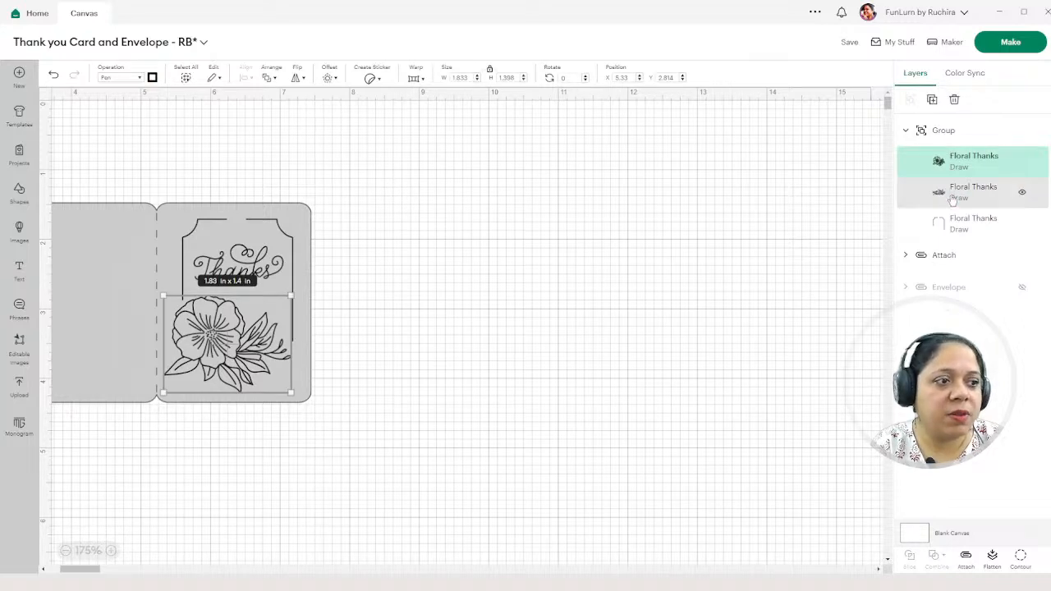
left_click(952, 197)
left_click(957, 234)
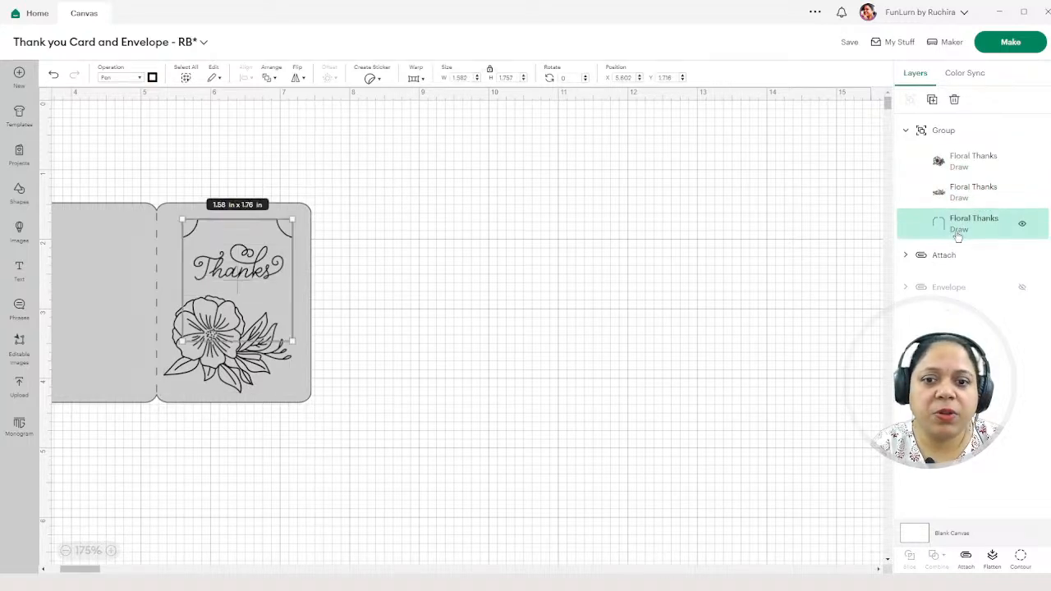
left_click(1022, 227)
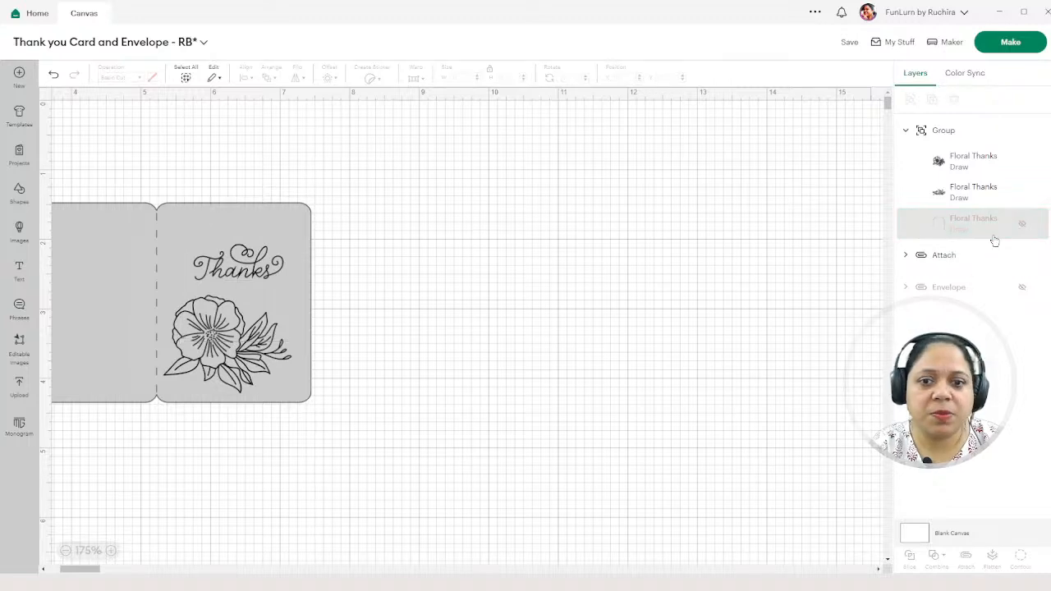
left_click_drag(250, 273, 260, 269)
left_click(358, 240)
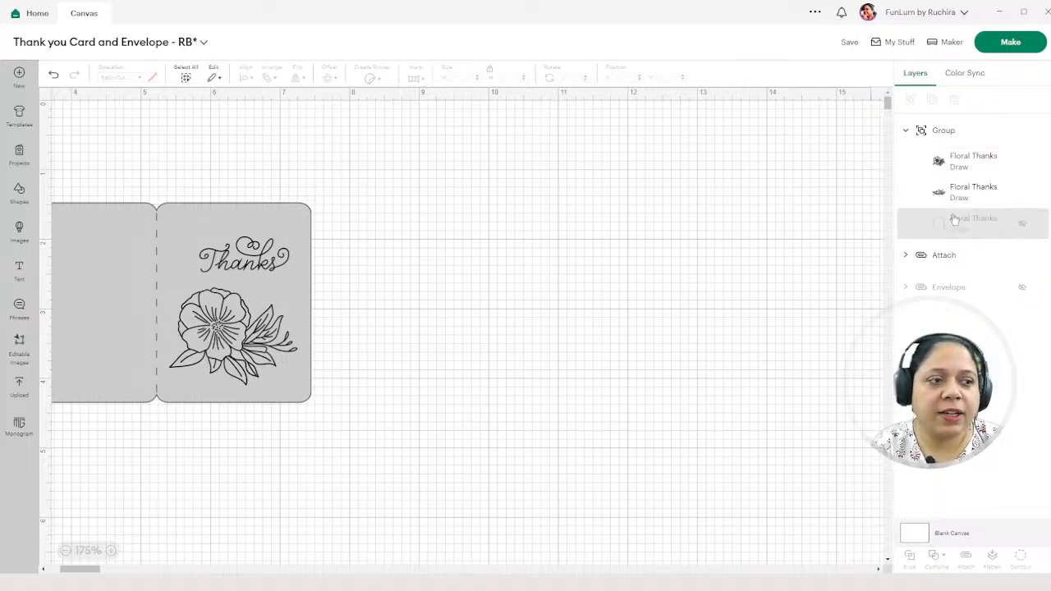
- Attach the Thanks design to the scored card and move the card to the empty area right of it
left_click(947, 255)
left_click(951, 134, "shift")
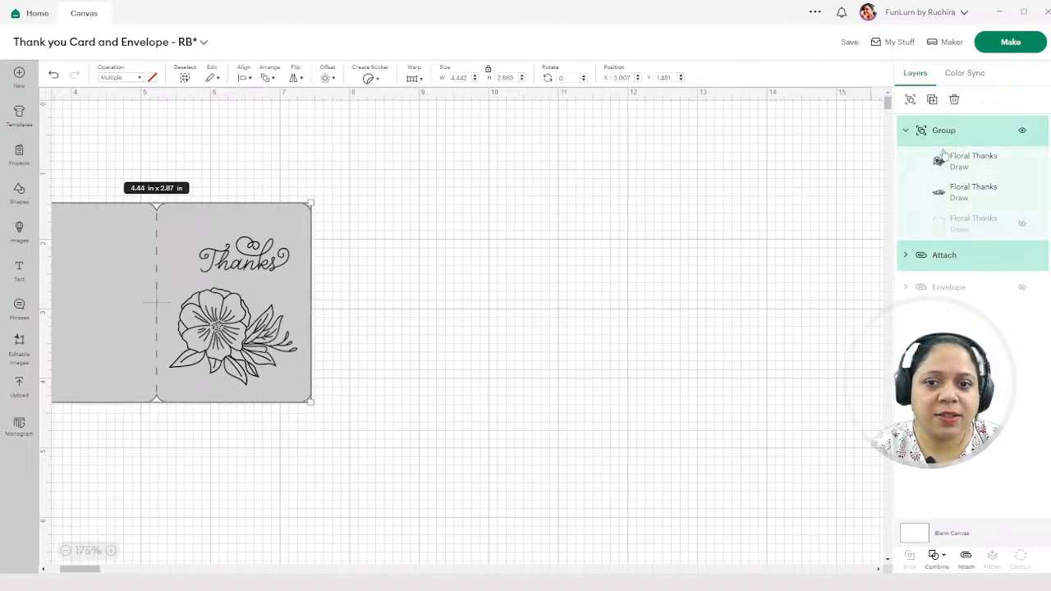
left_click(975, 556)
left_click_drag(242, 317, 665, 274)
- Show the hidden envelope and arrange it beside the card on the canvas
left_click(1024, 166)
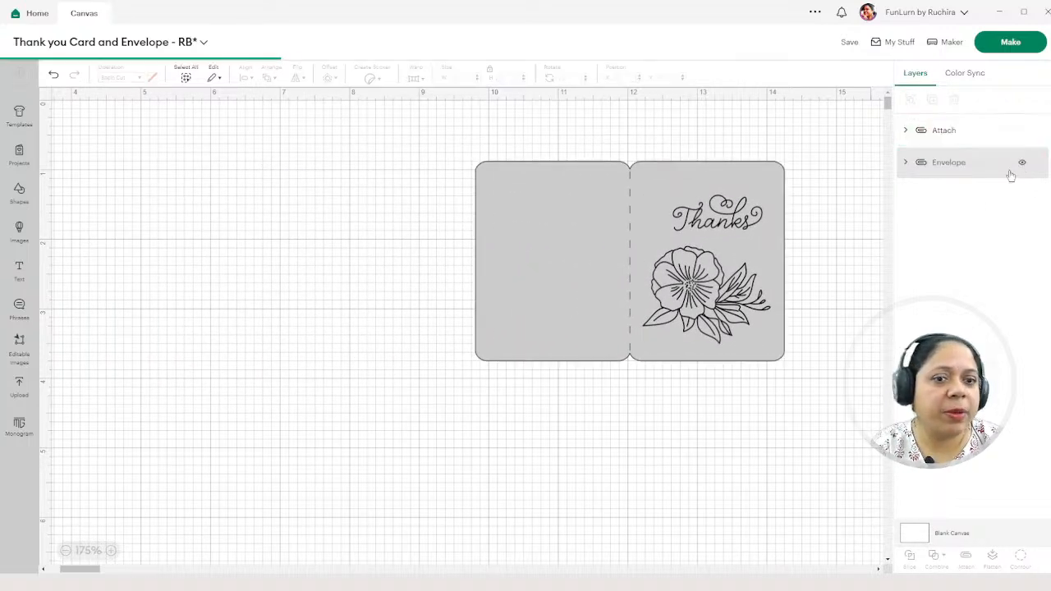
left_click_drag(279, 270, 291, 237)
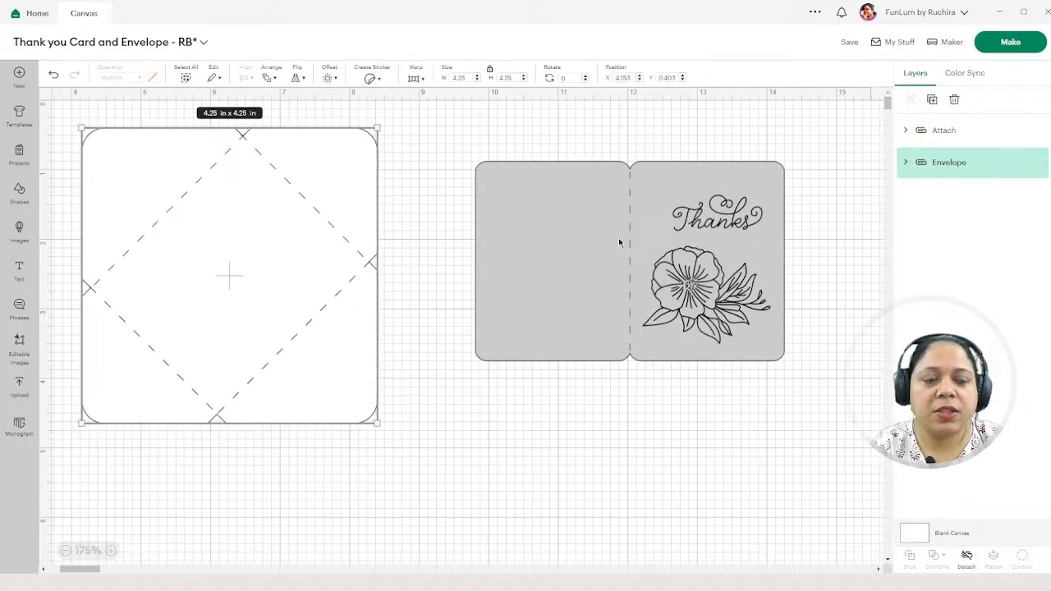
mouse_move(693, 235)
left_mouse_down()
mouse_move(371, 271)
mouse_move(698, 245)
left_mouse_up()
left_click(429, 242)
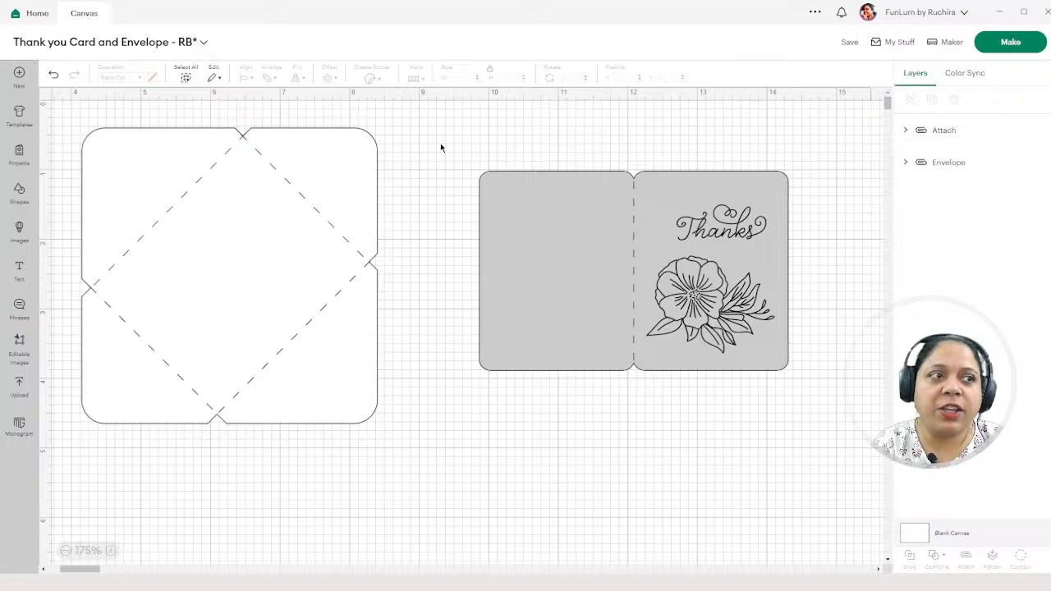
- Set the project machine to Cricut Joy and check which of the card's layers are flagged as incompatible
left_click(949, 49)
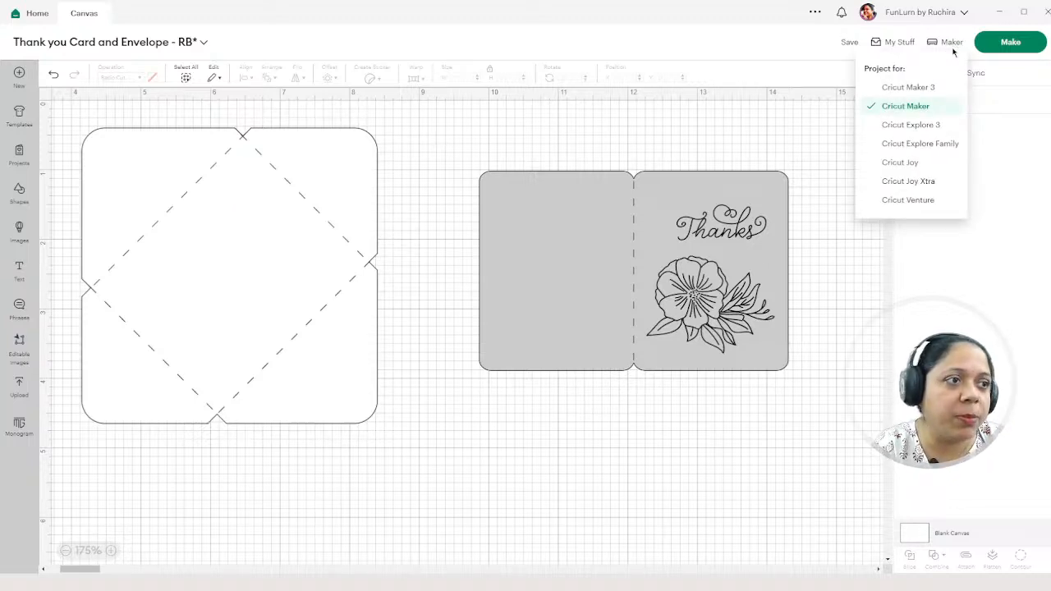
left_click(913, 163)
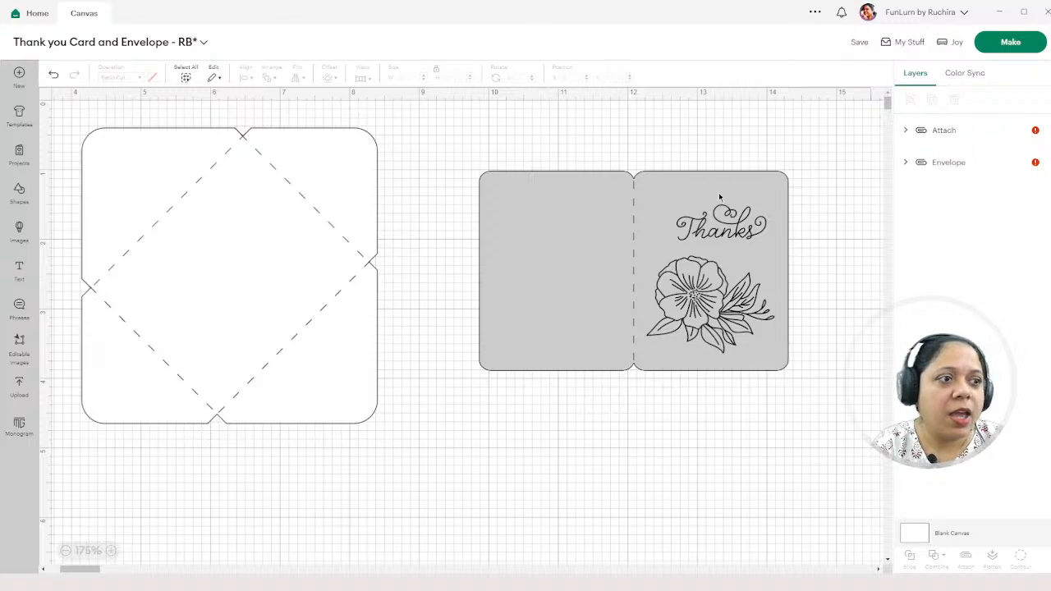
left_click(908, 132)
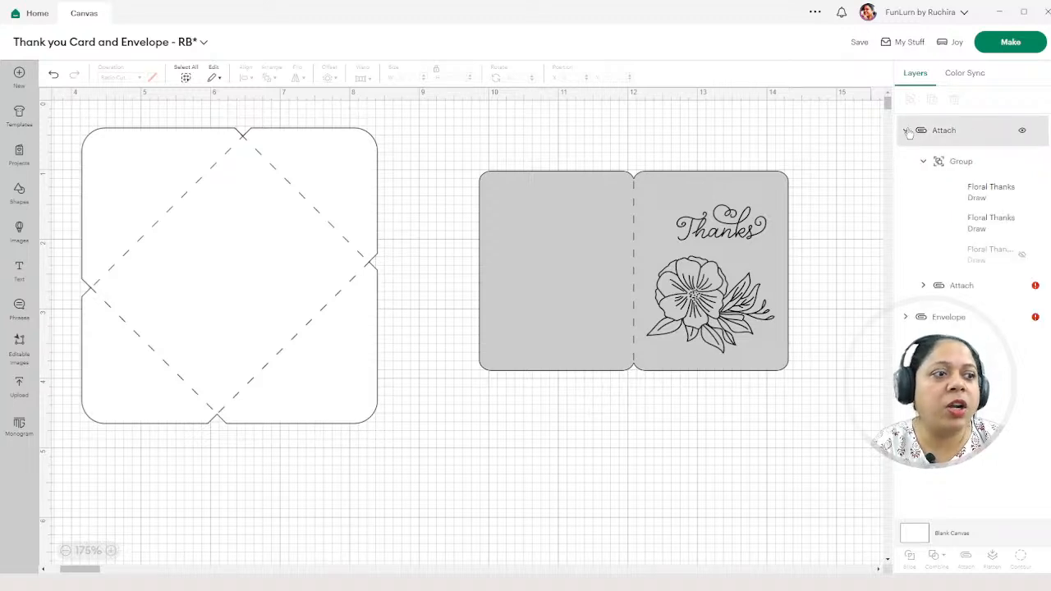
left_click(905, 131)
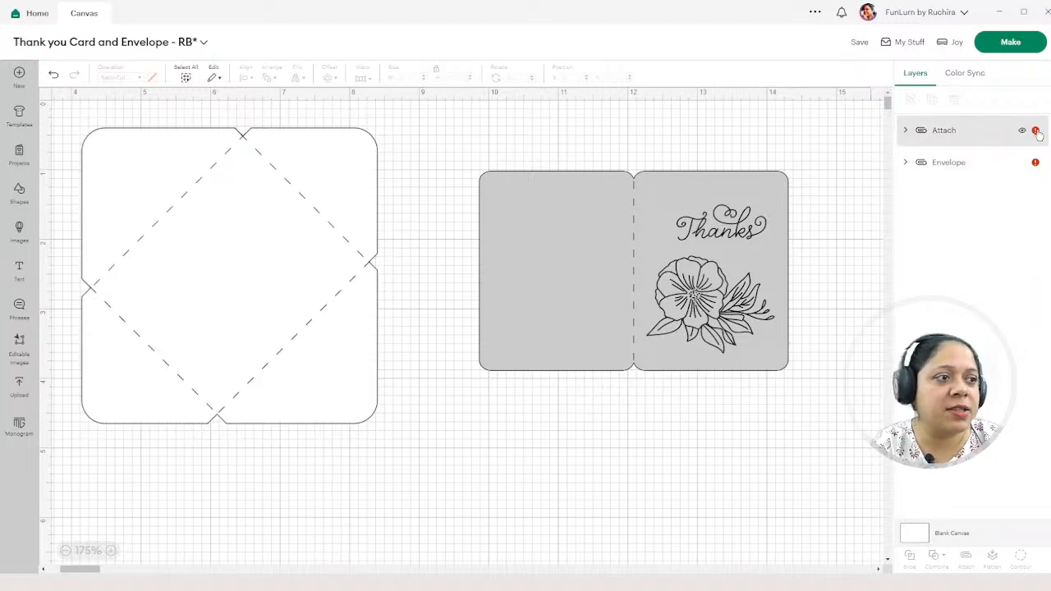
left_click(1036, 131)
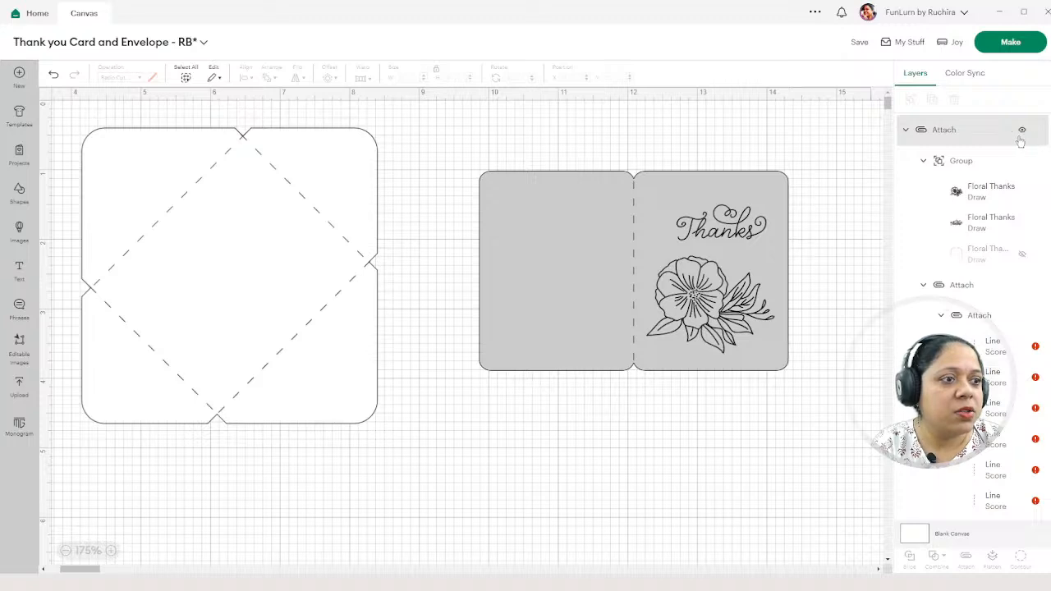
left_click(906, 133)
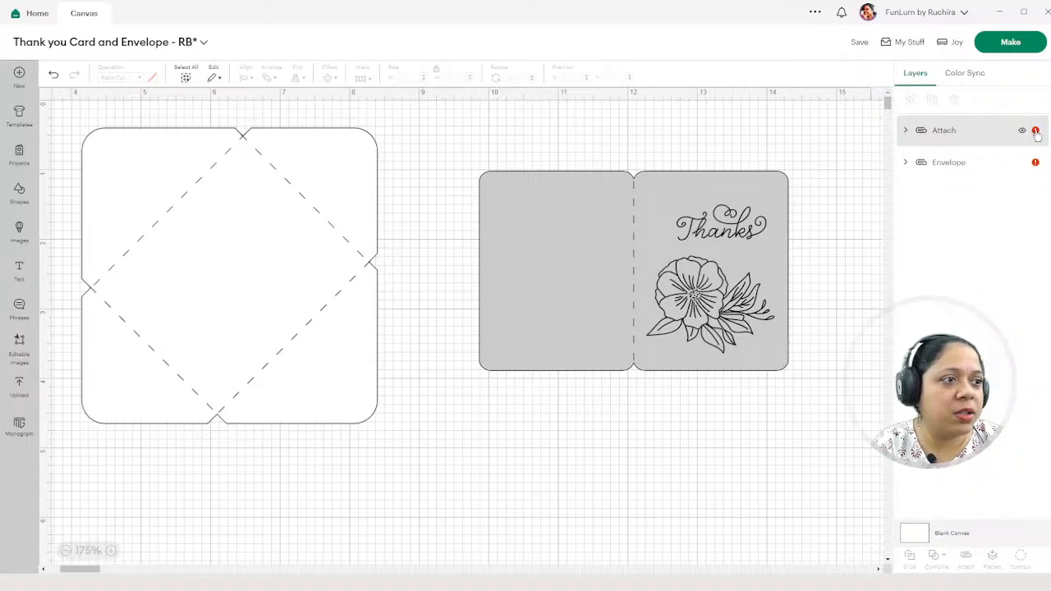
- Change the first two score-line groups of the envelope to Basic Cut
left_click(1037, 163)
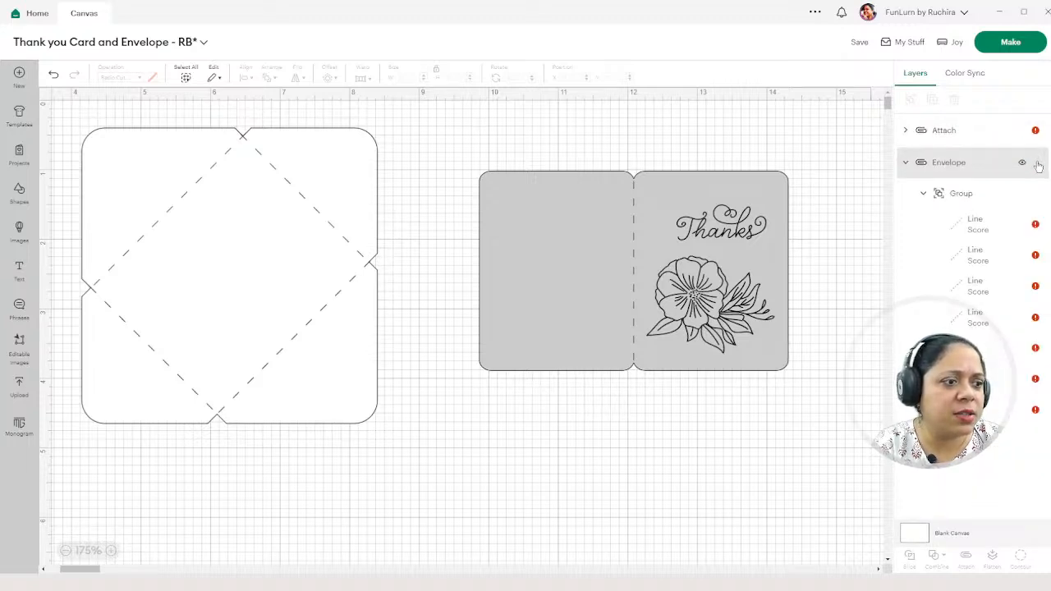
left_click(1036, 225)
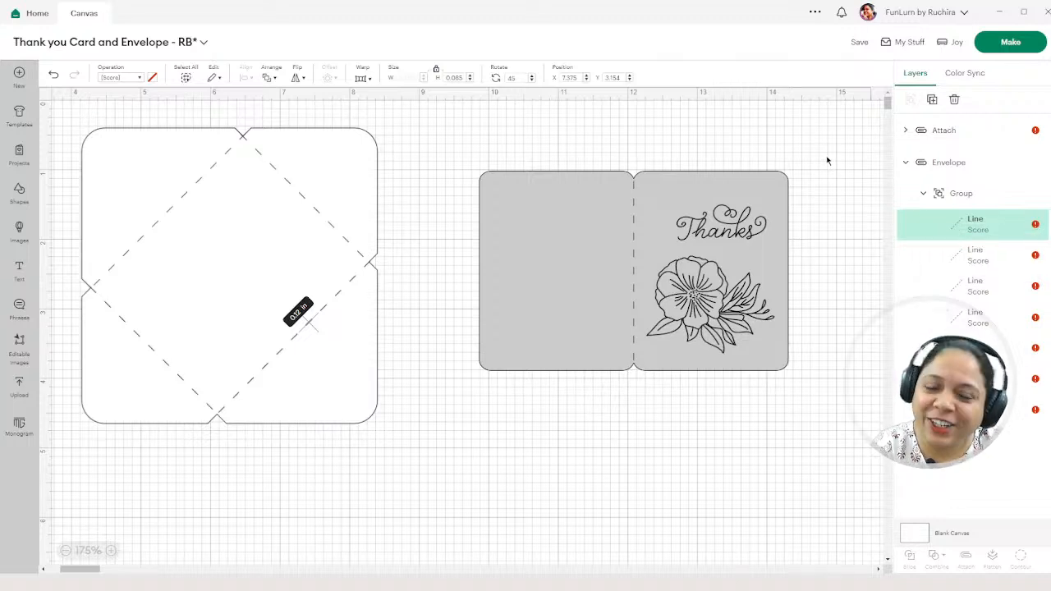
left_click(958, 200)
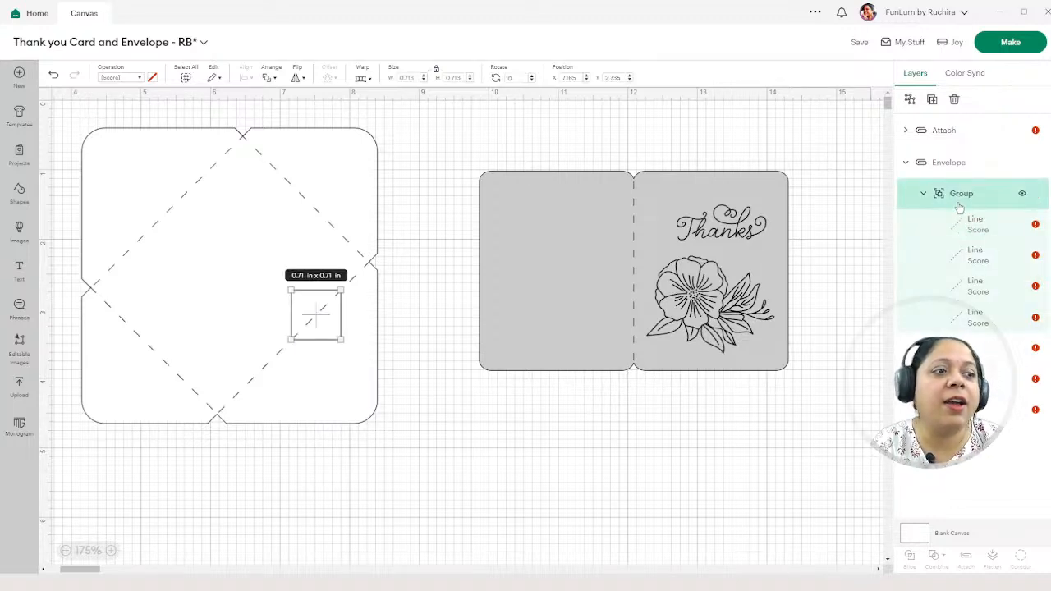
left_click(138, 79)
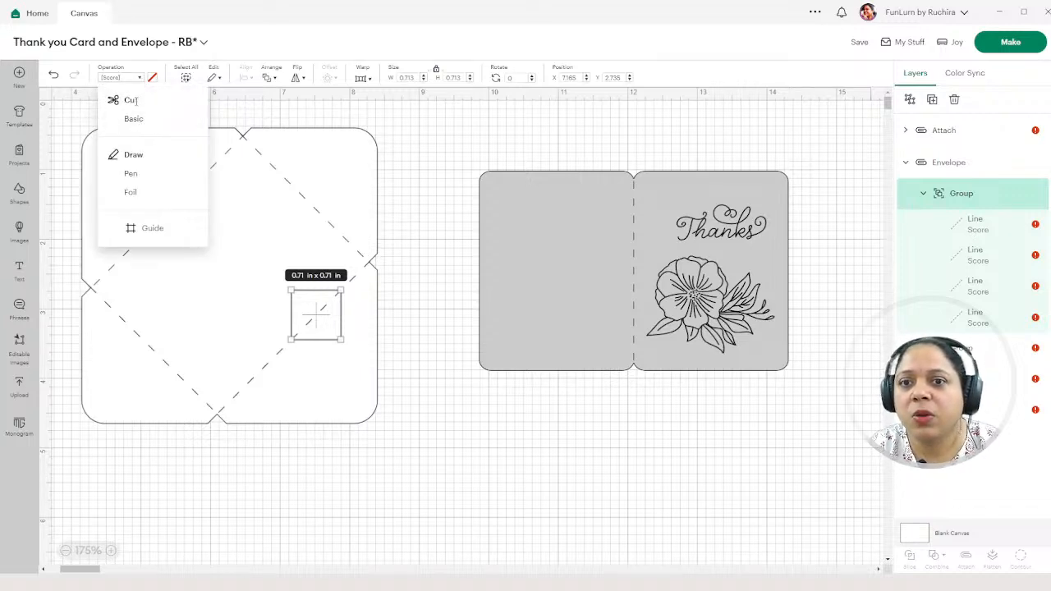
left_click(138, 120)
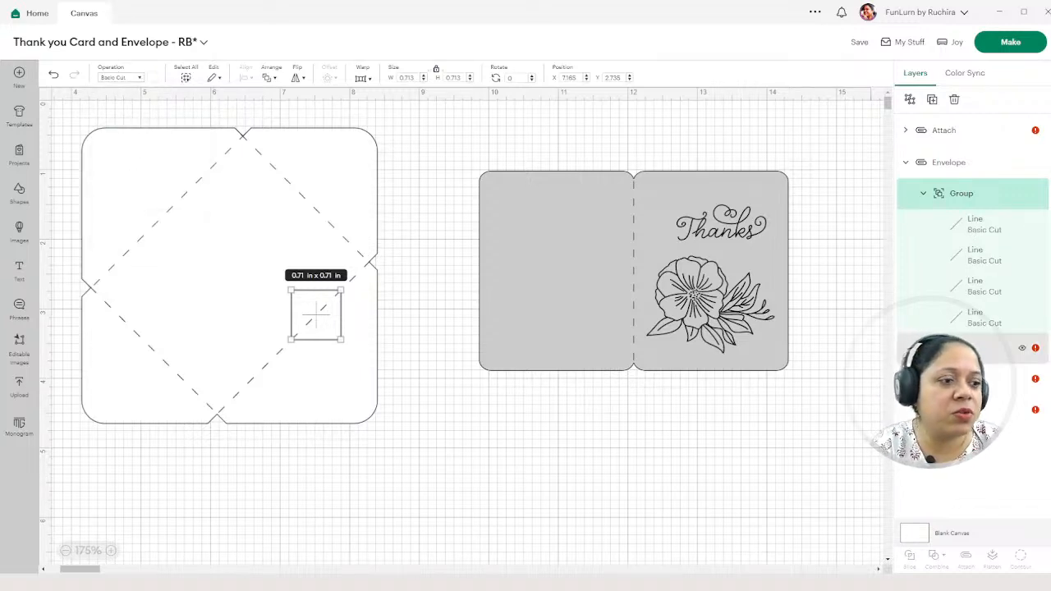
left_click(961, 348)
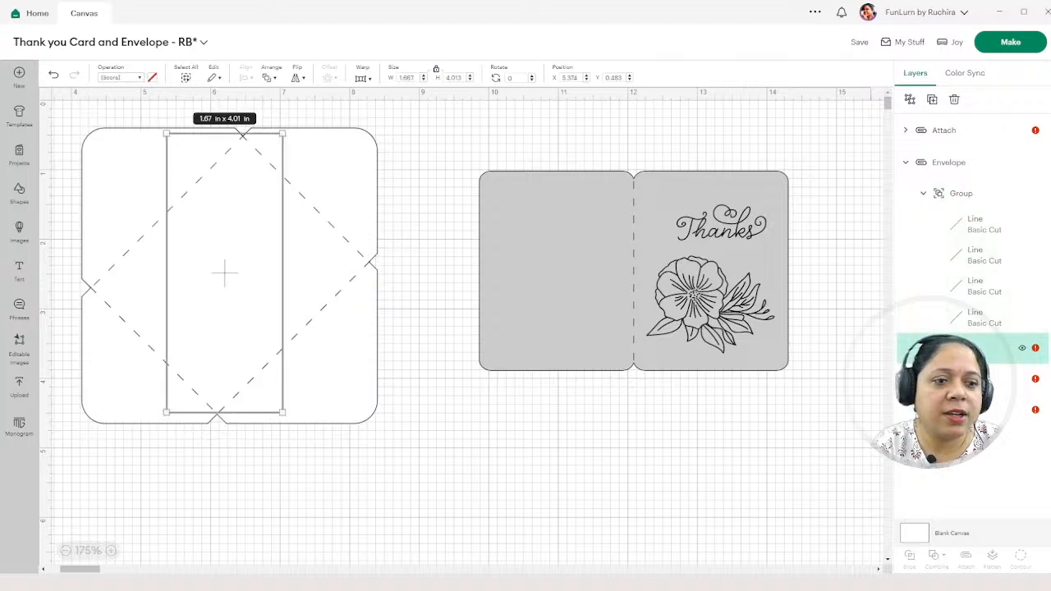
left_click(141, 78)
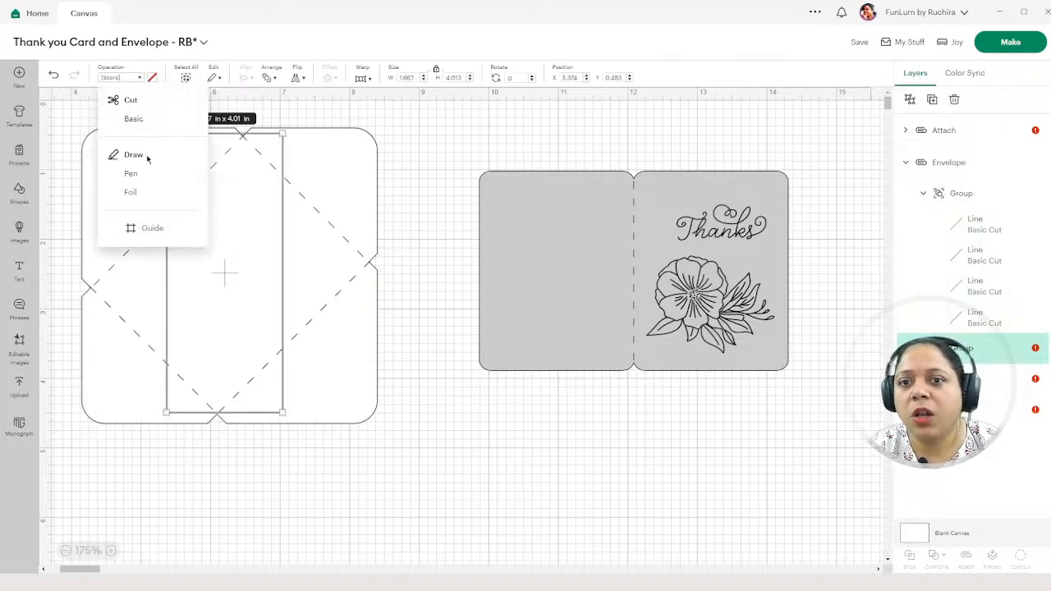
left_click(133, 119)
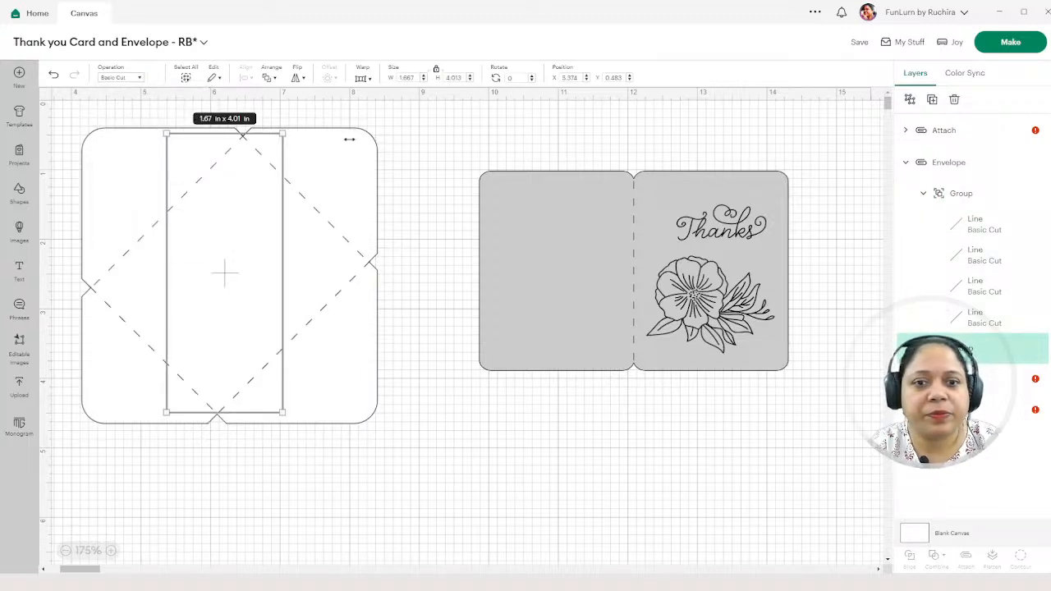
- Change the envelope's remaining two score-line groups to Basic Cut and collapse the envelope layers
left_click(969, 379)
left_click(133, 80)
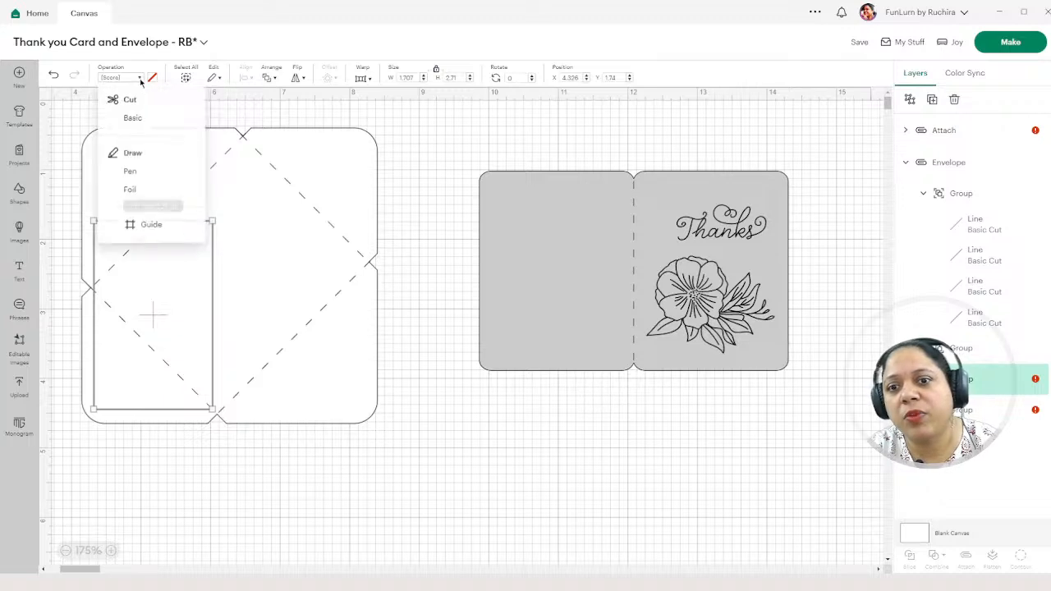
left_click(138, 120)
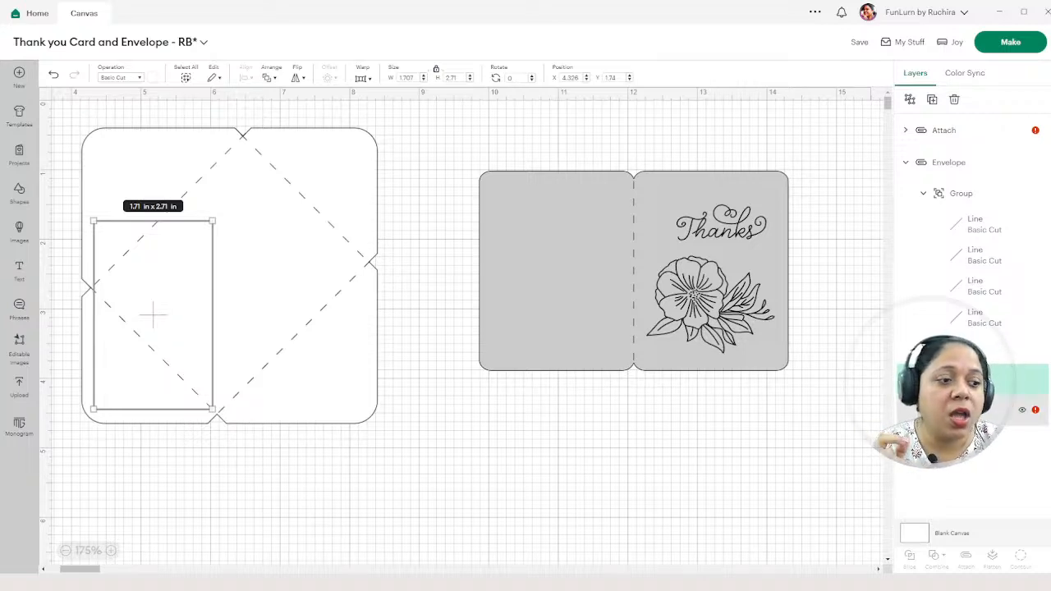
left_click(907, 409)
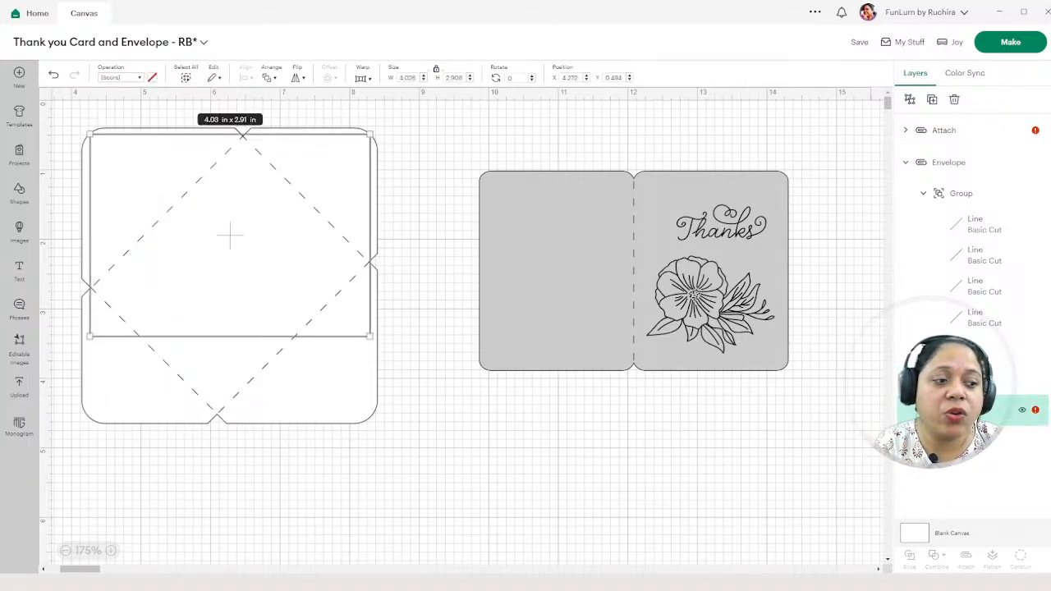
left_click(141, 78)
left_click(146, 120)
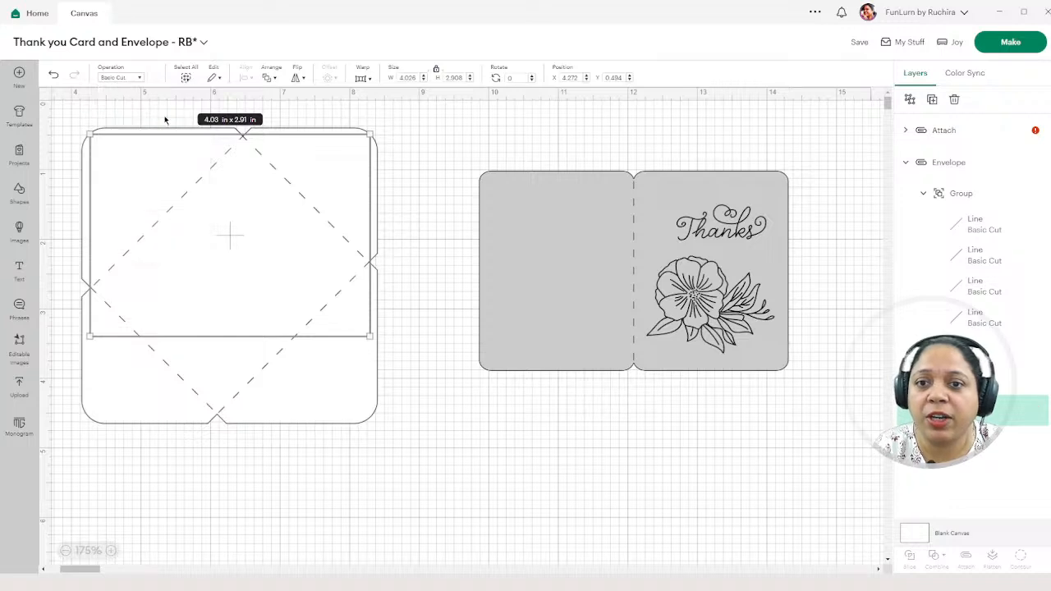
left_click(754, 156)
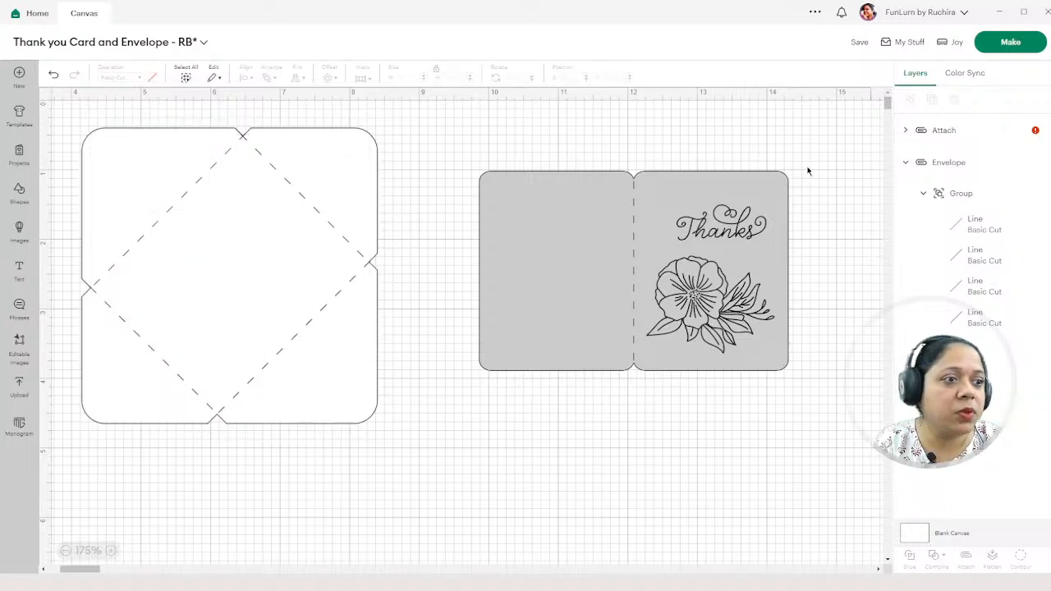
left_click(905, 163)
- Change the card's inner attached set, with its fold-line dashes, to Basic Cut and collapse the card layers
left_click(905, 130)
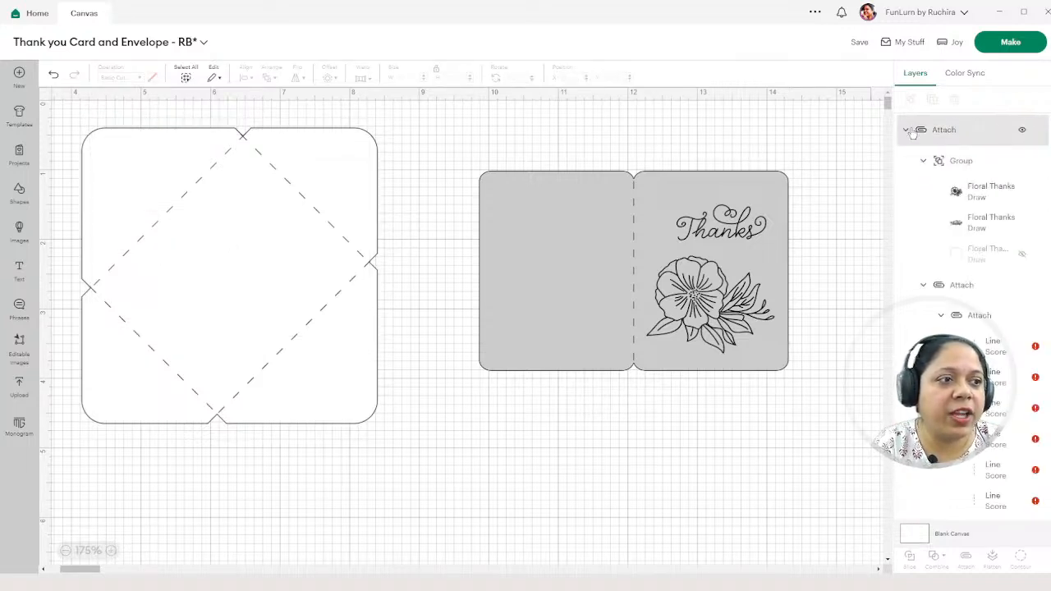
left_click(969, 284)
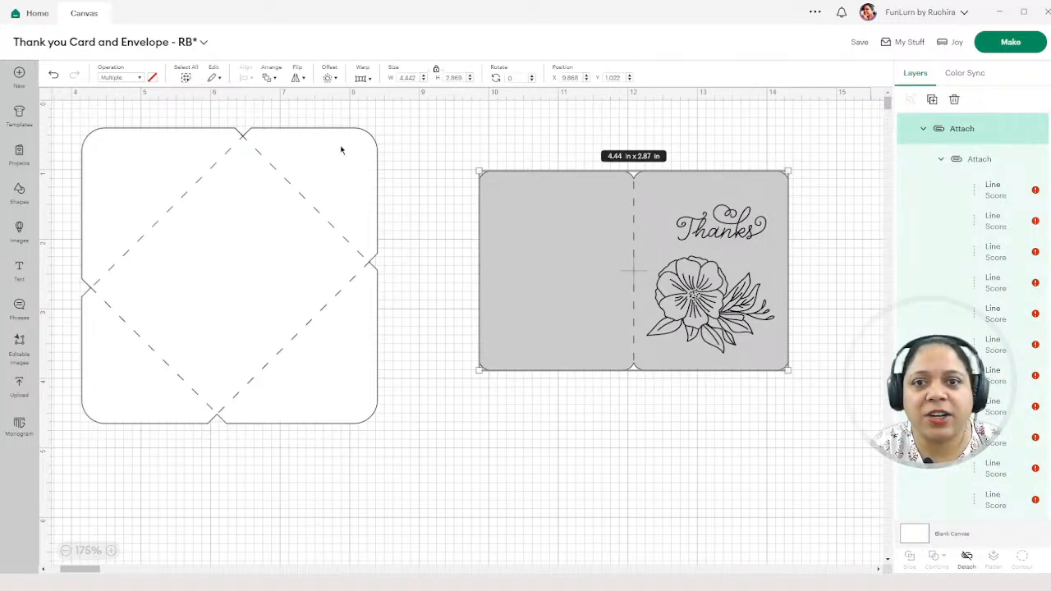
left_click(140, 79)
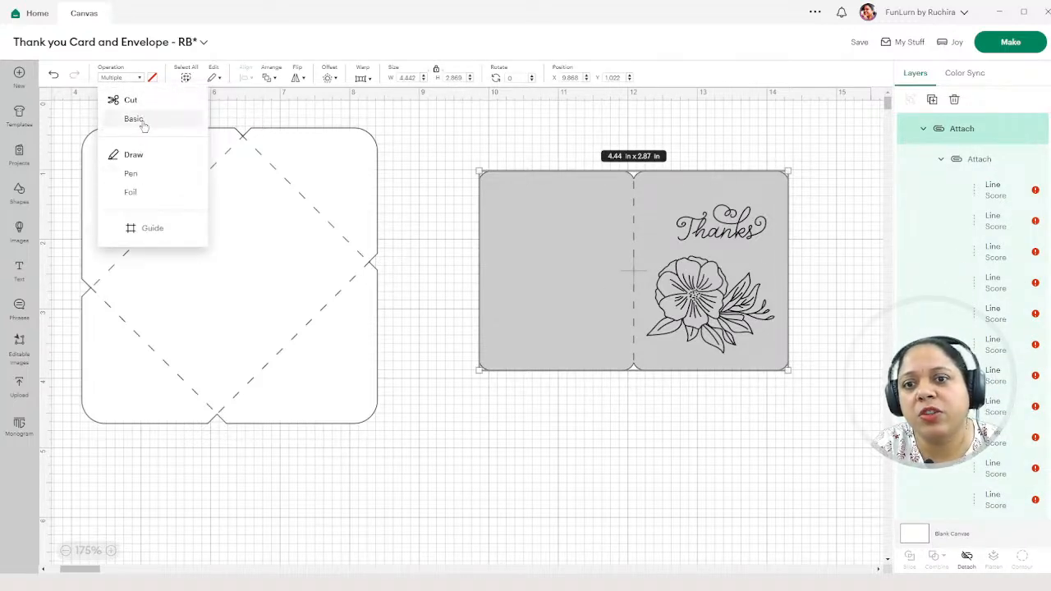
left_click(138, 119)
left_click(936, 159)
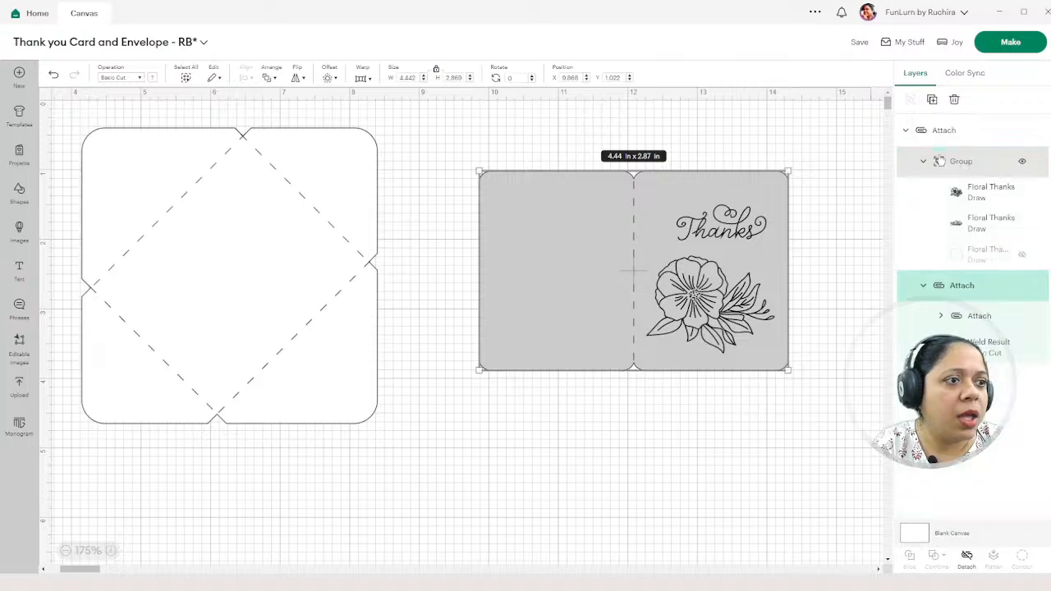
left_click(906, 133)
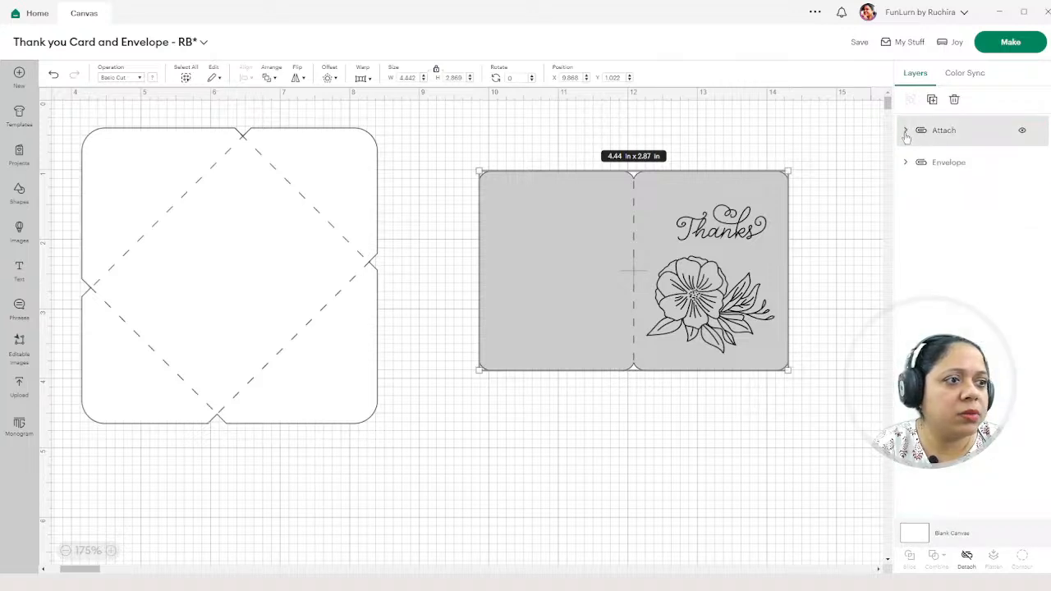
left_click(816, 146)
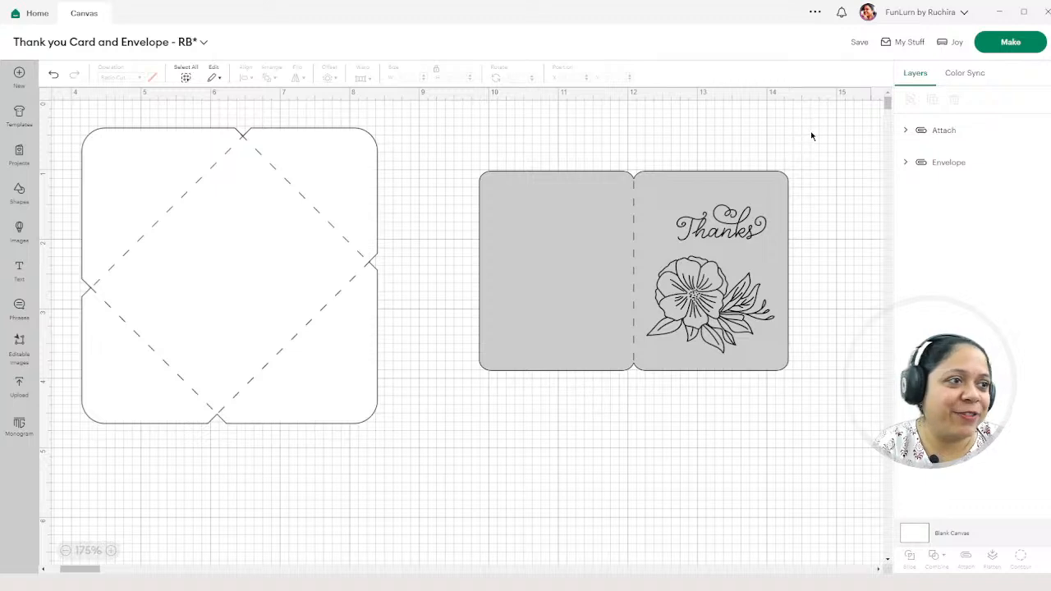
- Send the card and envelope project to mat preparation for cutting
left_click(1009, 44)
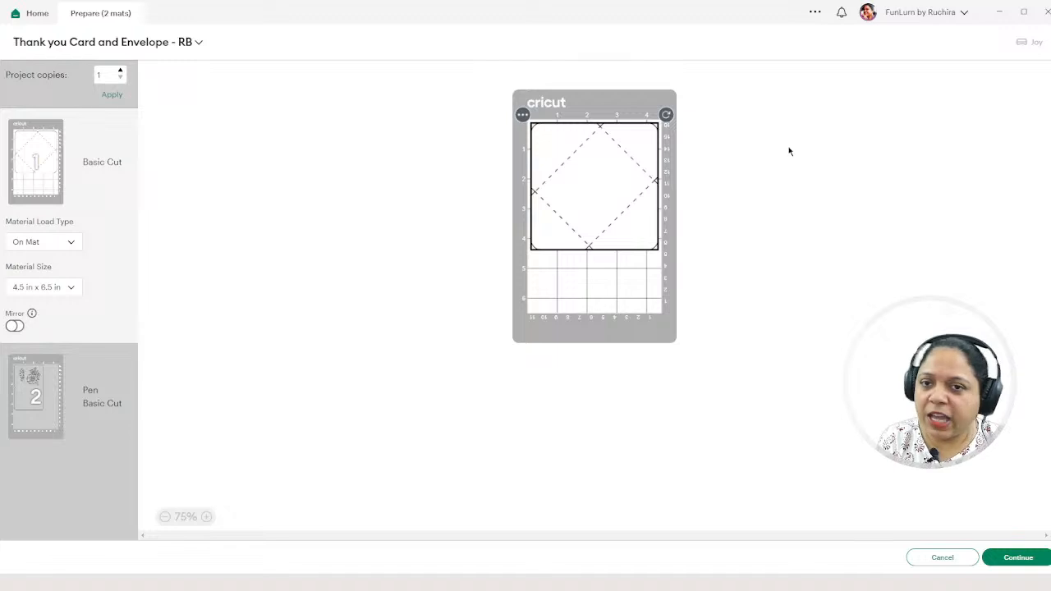
left_click(509, 581)
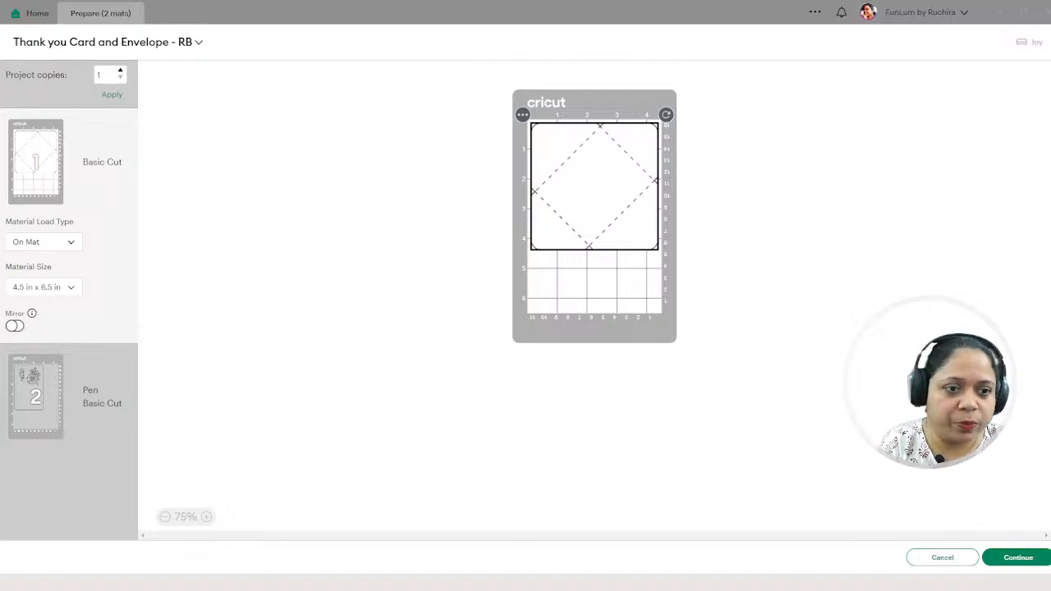